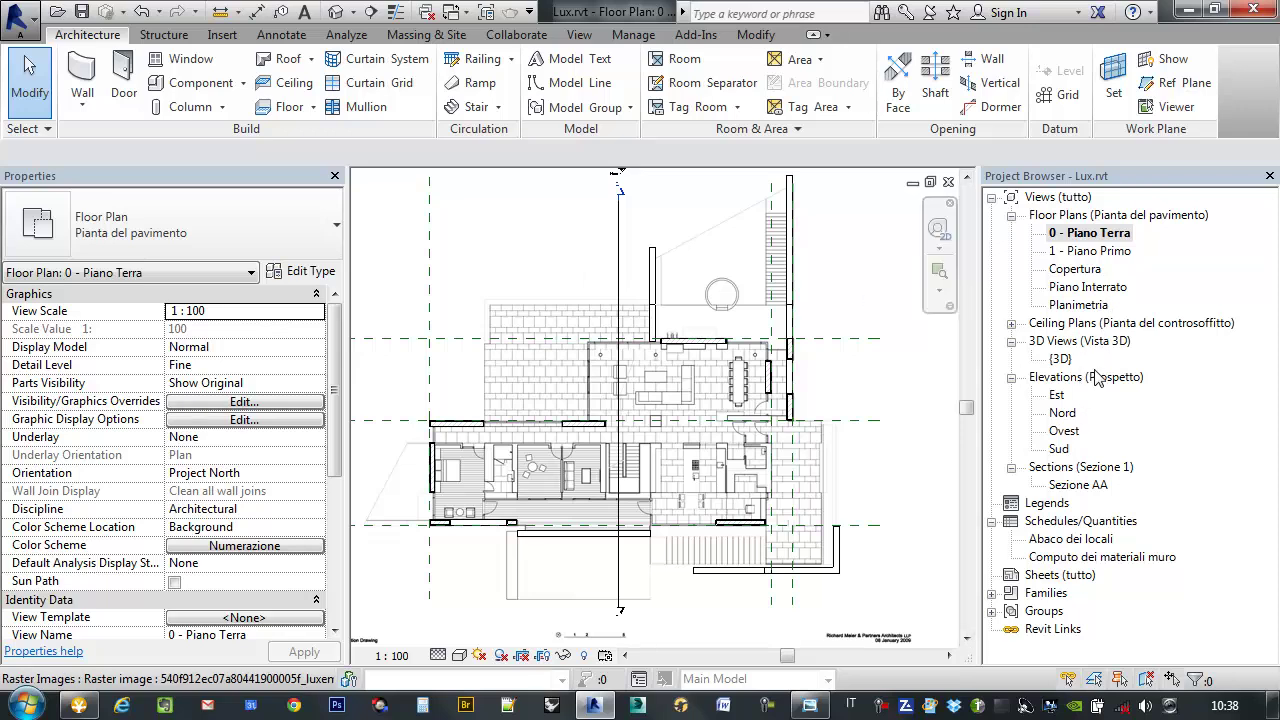
- Open the Sezione AA section view from Sections and centre the section drawing
double_click(1078, 485)
scroll(602, 402, up, 2)
scroll(750, 375, down, 1)
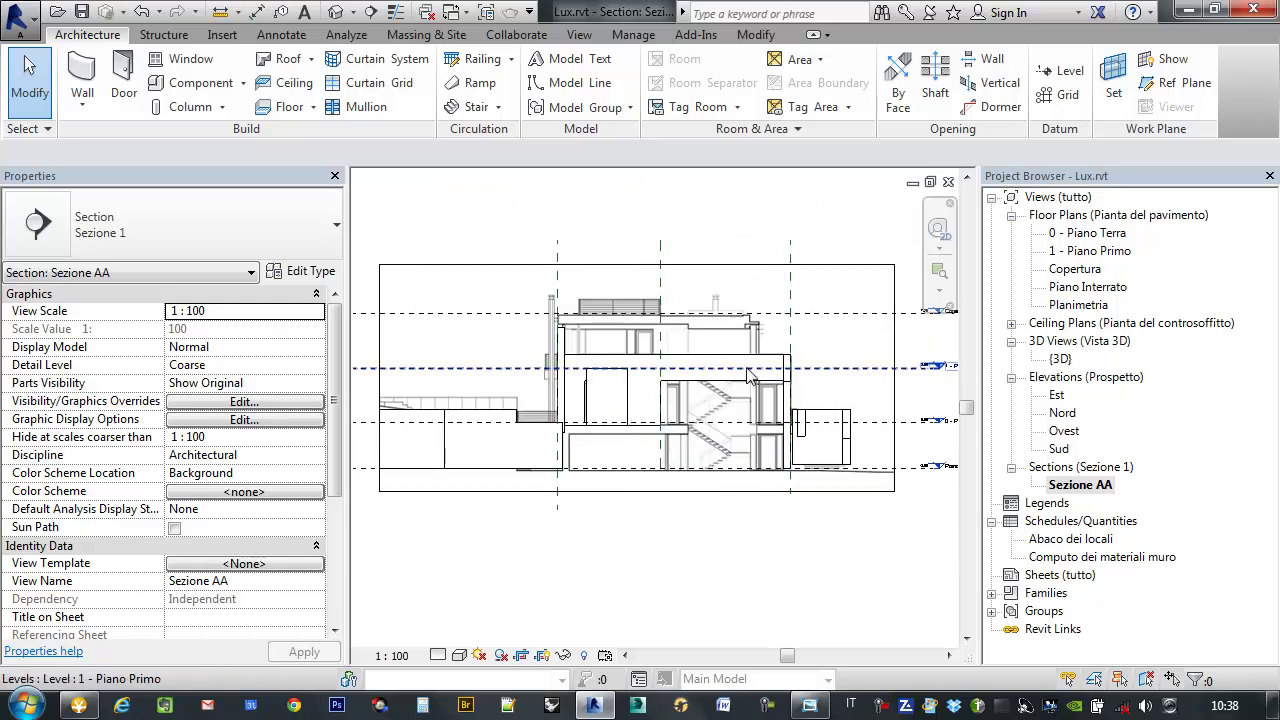
middle_drag(750, 375, 726, 413)
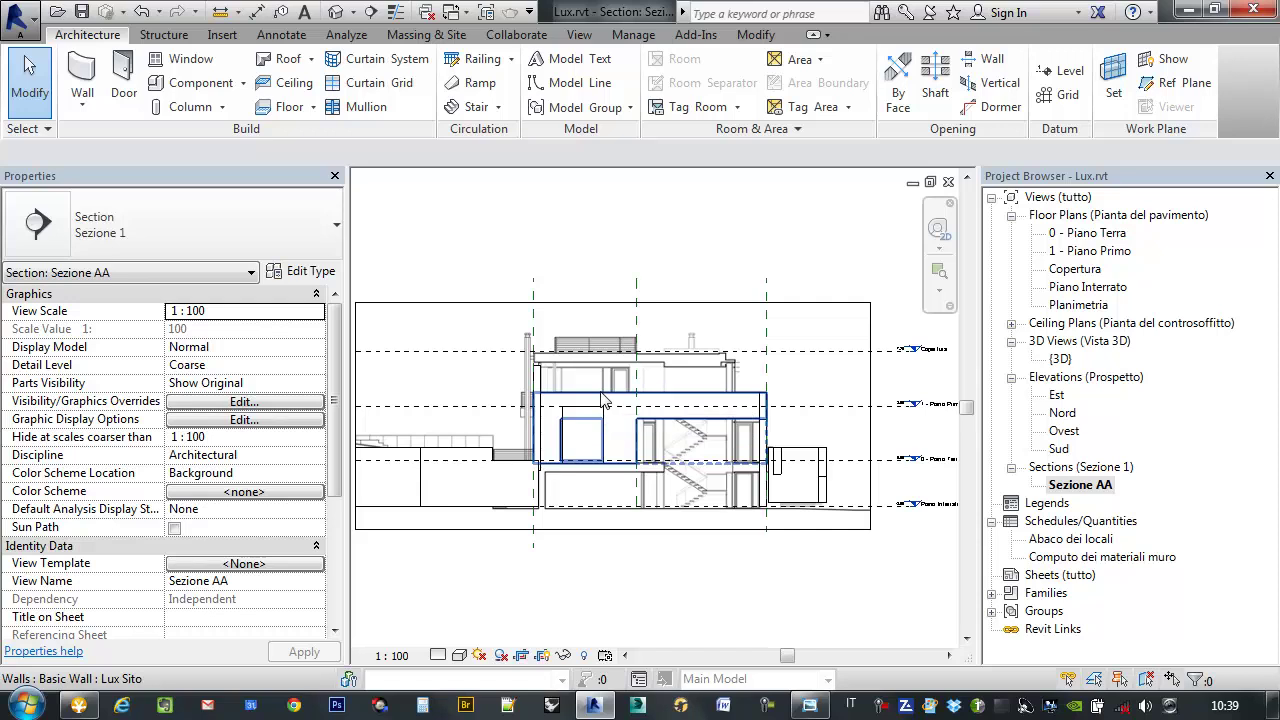
- On the 0 - Piano Terra plan, drag Sezione AA's far clip boundary close to its cut line
double_click(1092, 236)
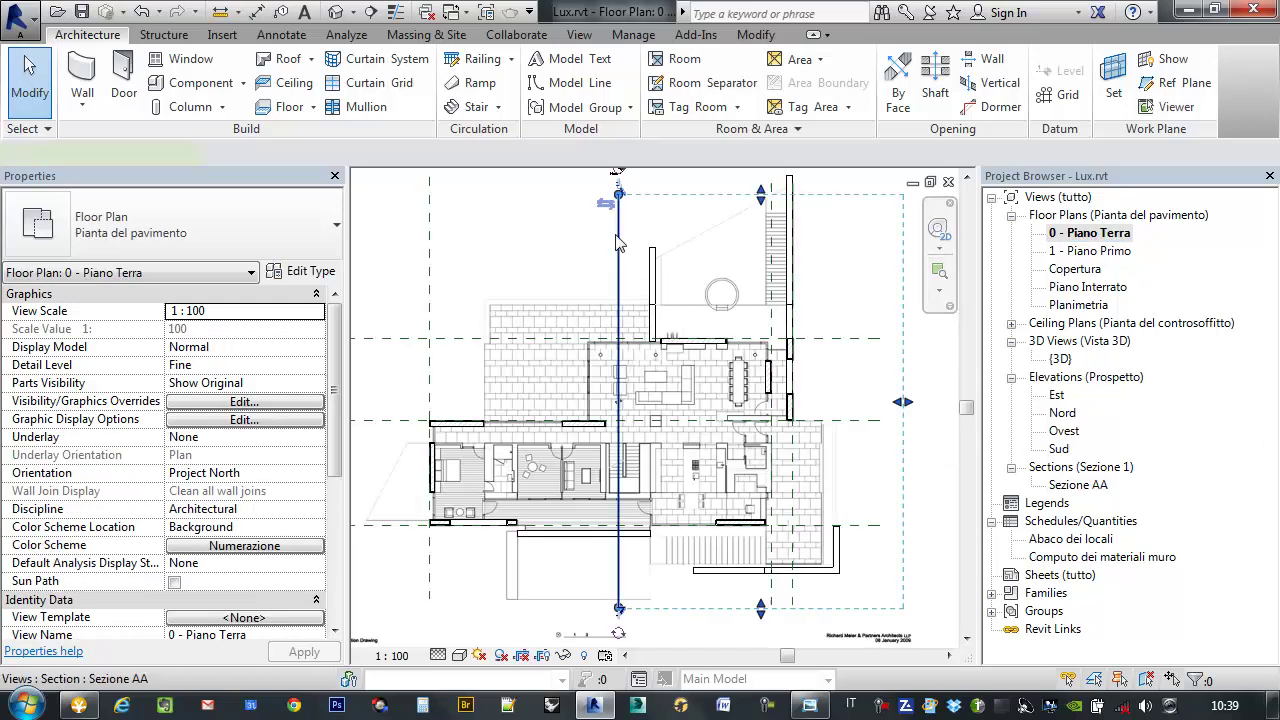
click(619, 243)
middle_drag(858, 362, 786, 353)
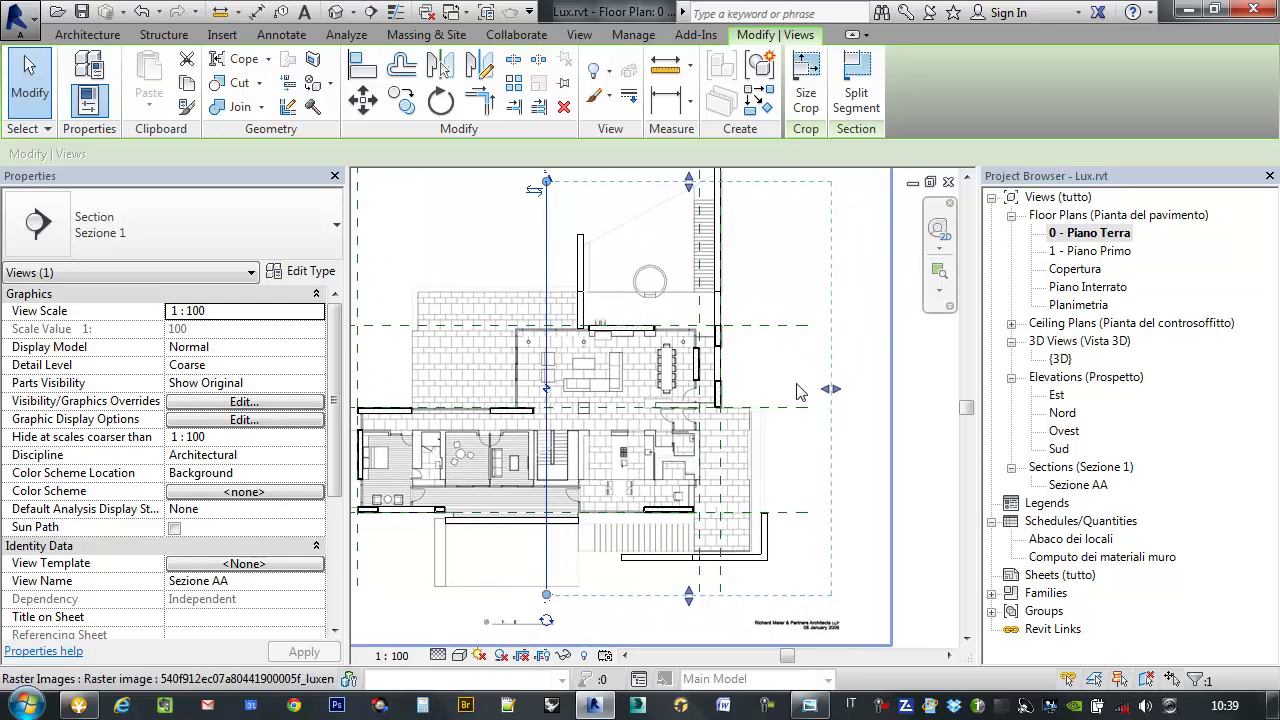
drag(831, 389, 567, 385)
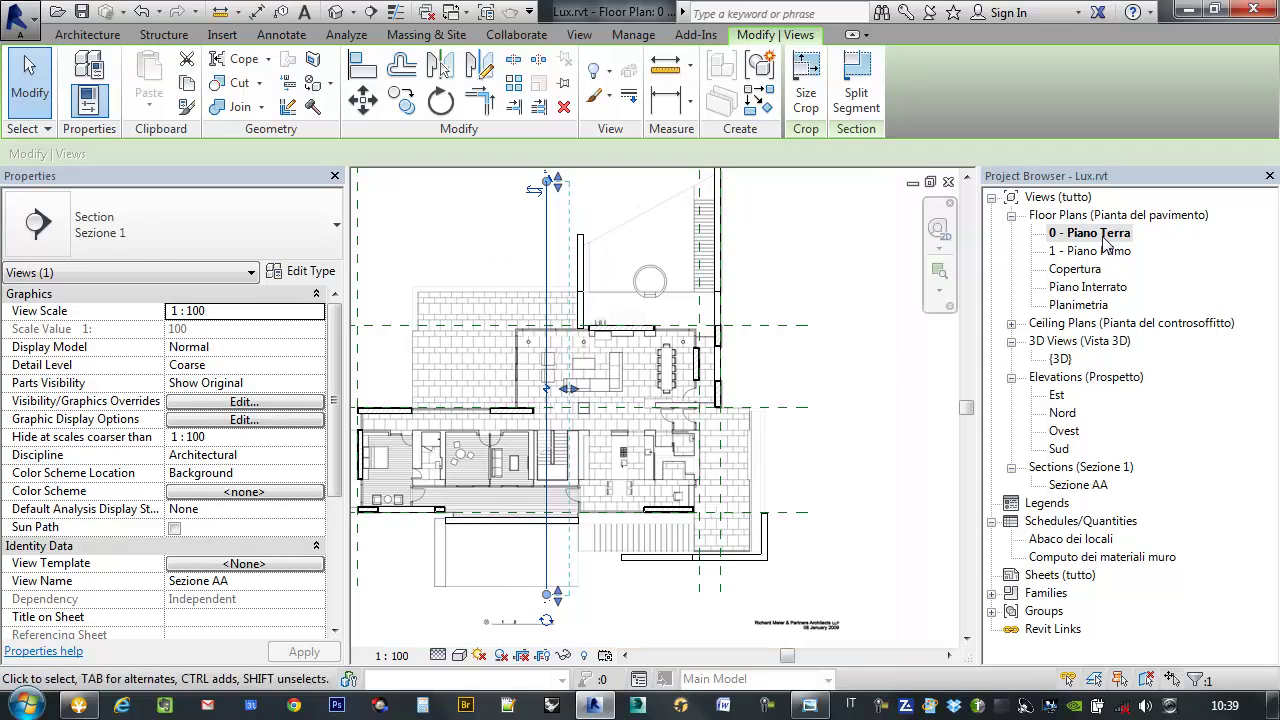
- Reopen Sezione AA and zoom in on the stair landing
double_click(1085, 485)
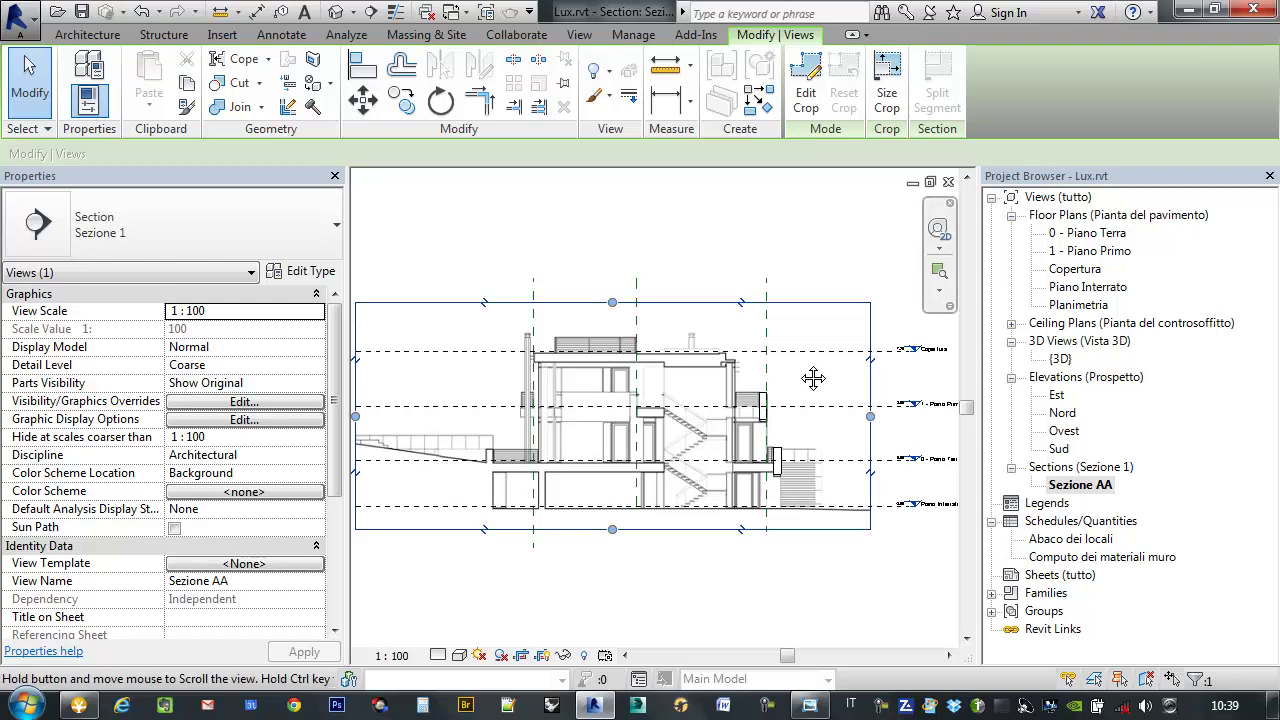
scroll(790, 365, up, 3)
scroll(730, 340, up, 3)
scroll(686, 322, up, 2)
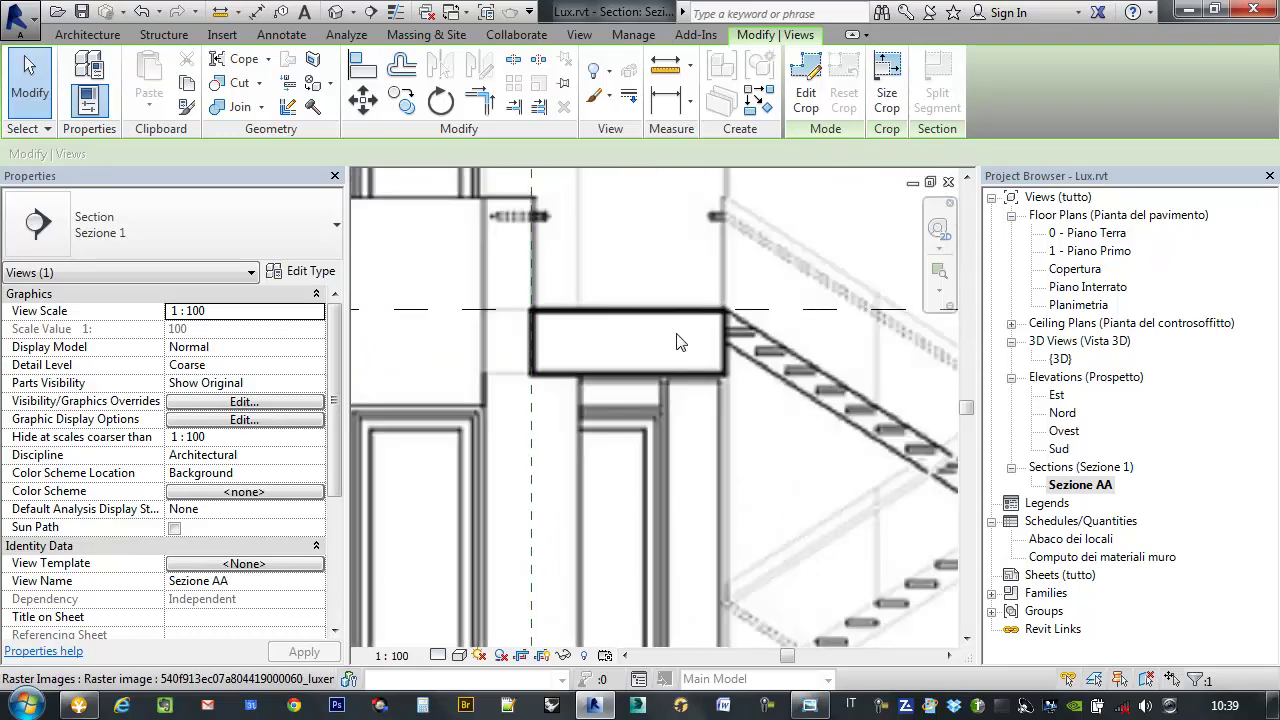
scroll(672, 325, down, 2)
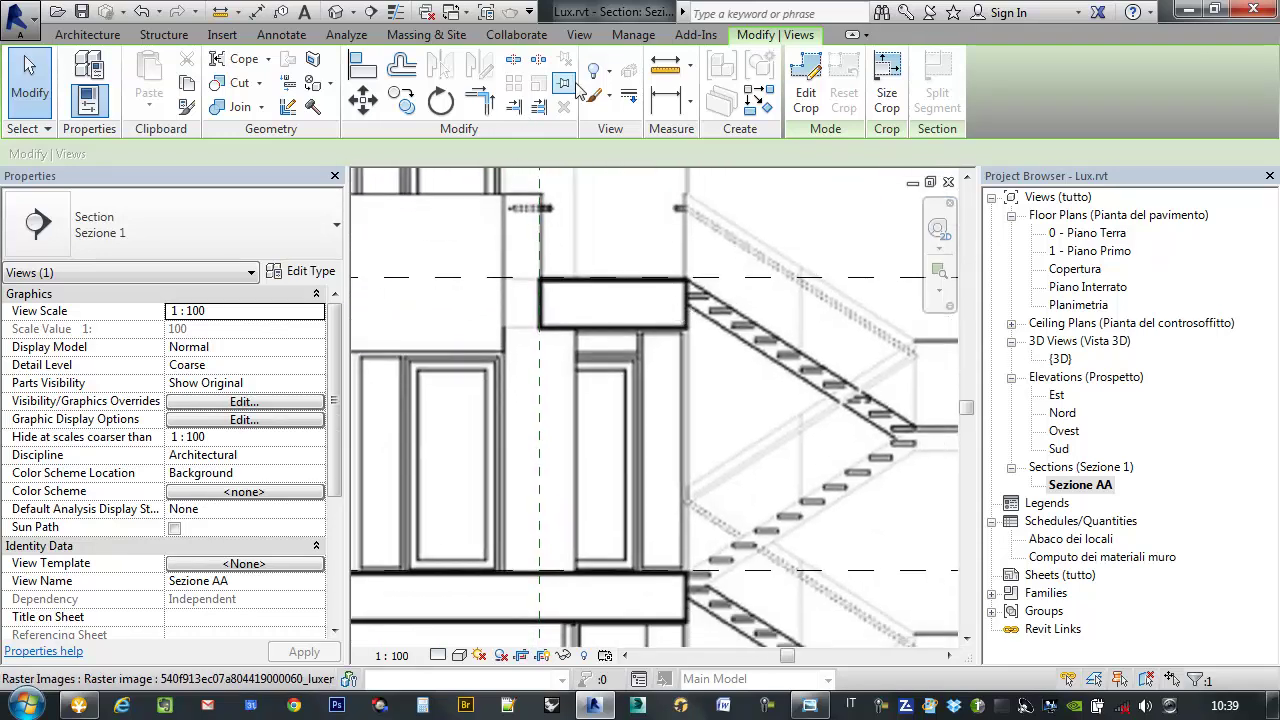
- Measure the stair landing's thickness between its top and bottom edges, about 0.61
click(675, 75)
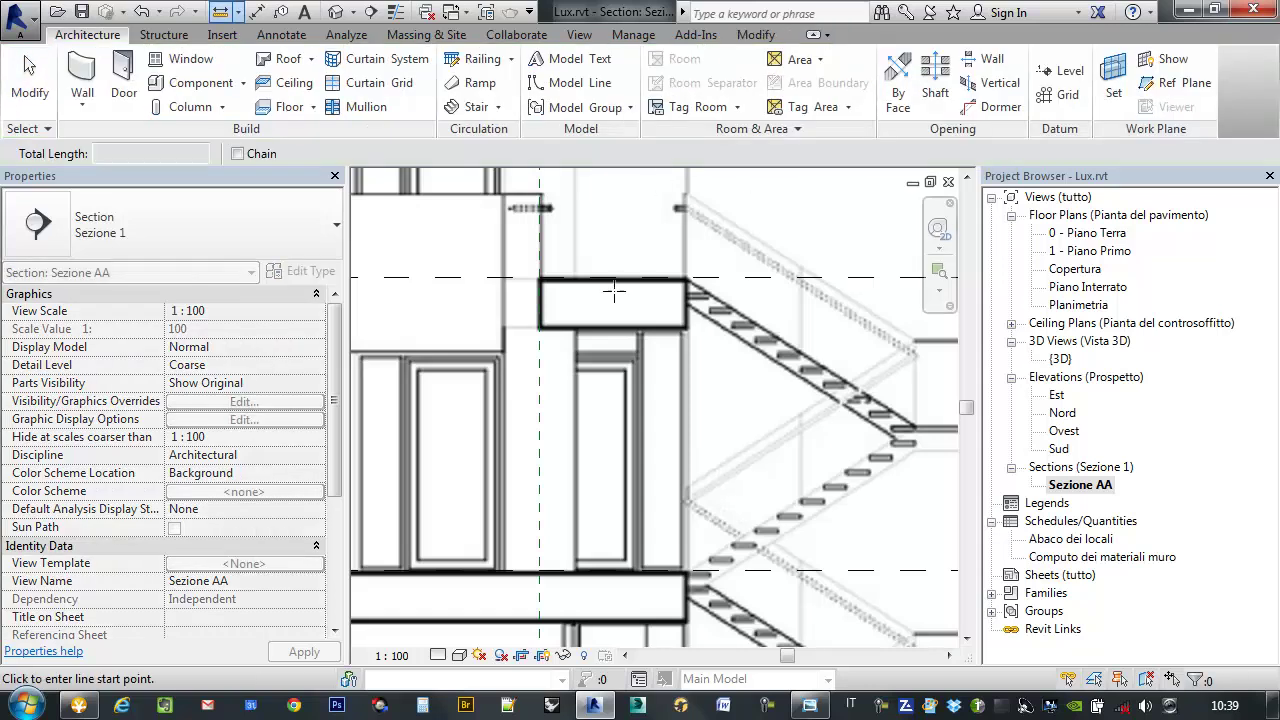
click(604, 268)
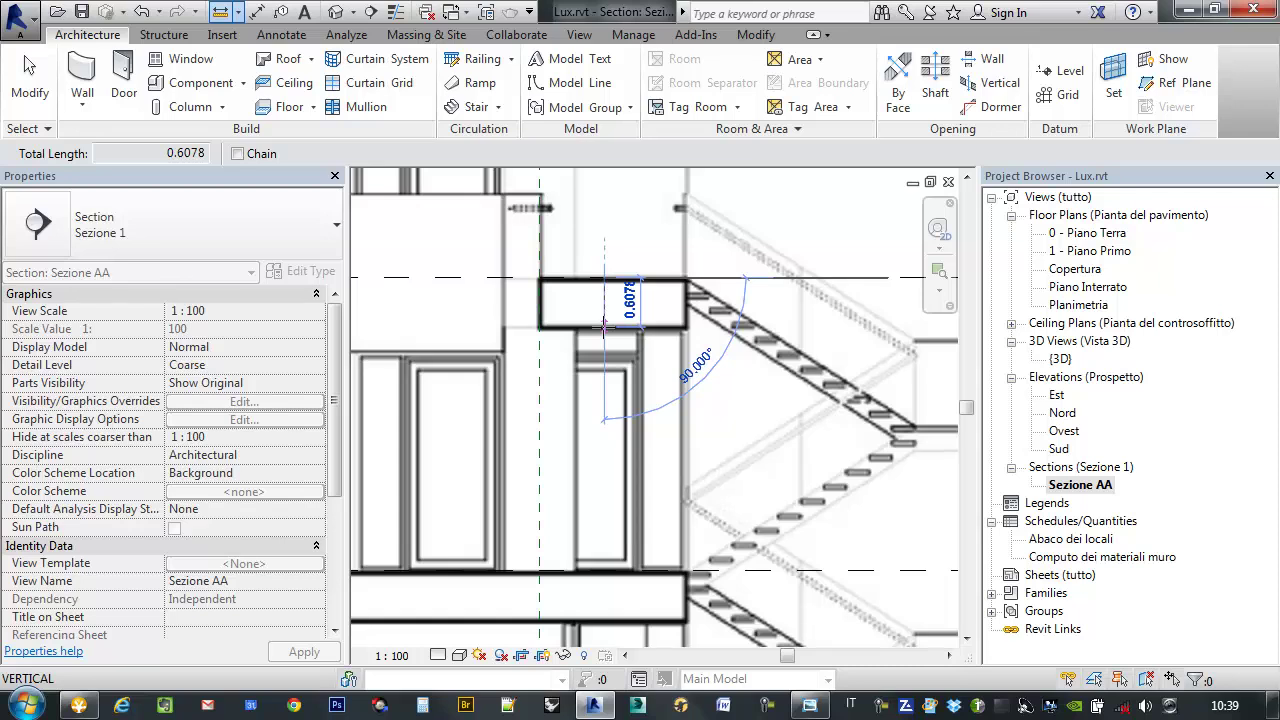
click(604, 325)
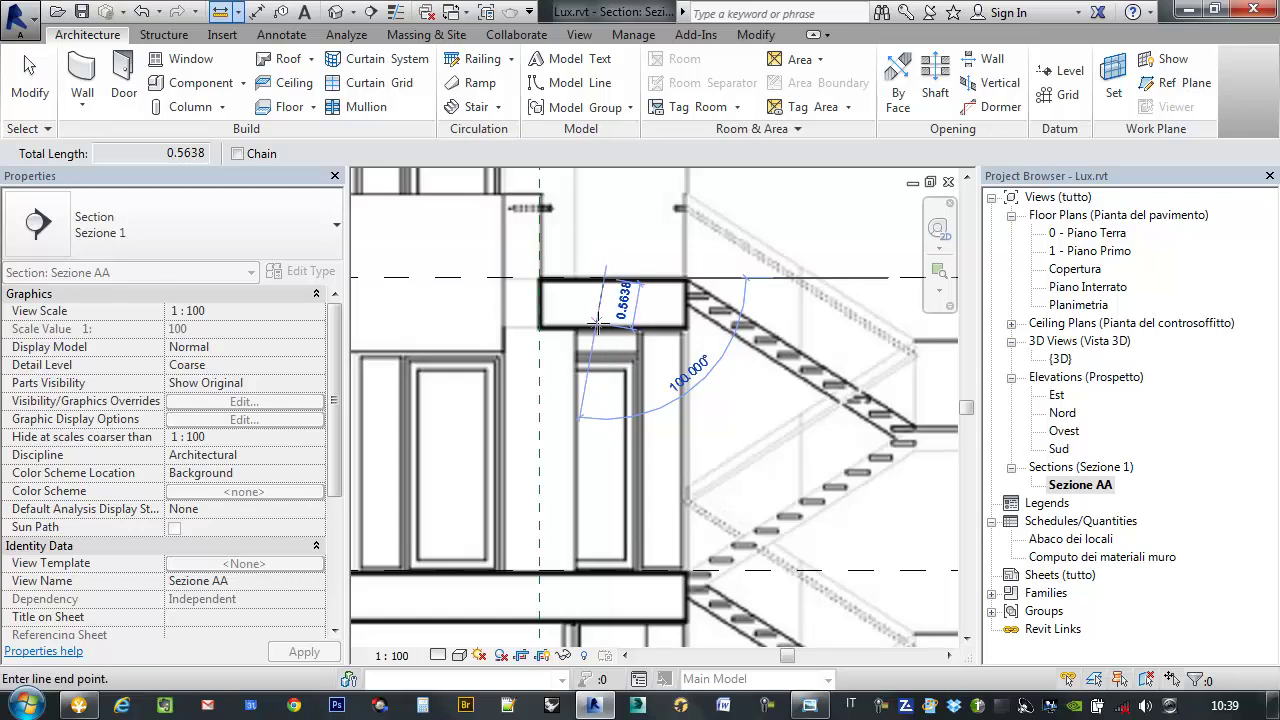
scroll(602, 320, down, 2)
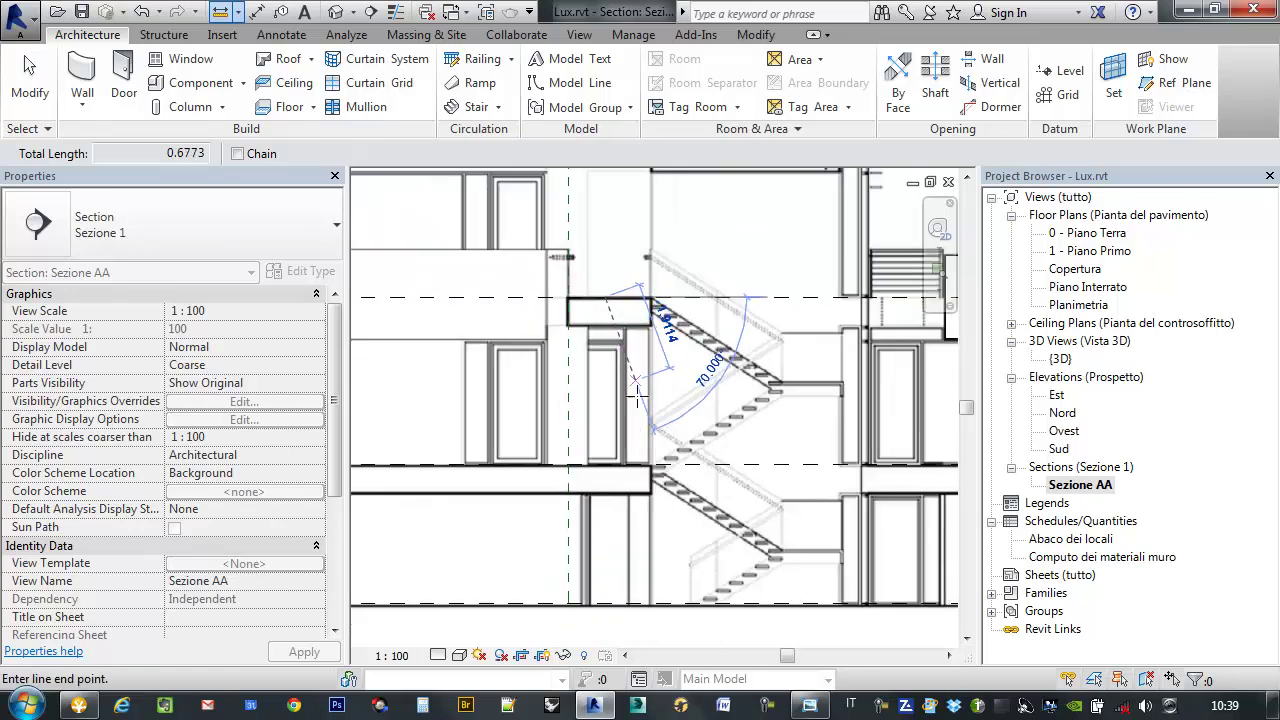
key(Escape)
key(Escape)
- Select and inspect two walls beside the stair in the section
scroll(679, 413, down, 3)
mouse_move(679, 413)
middle_down()
mouse_move(746, 323)
mouse_move(740, 309)
middle_up()
scroll(684, 350, up, 3)
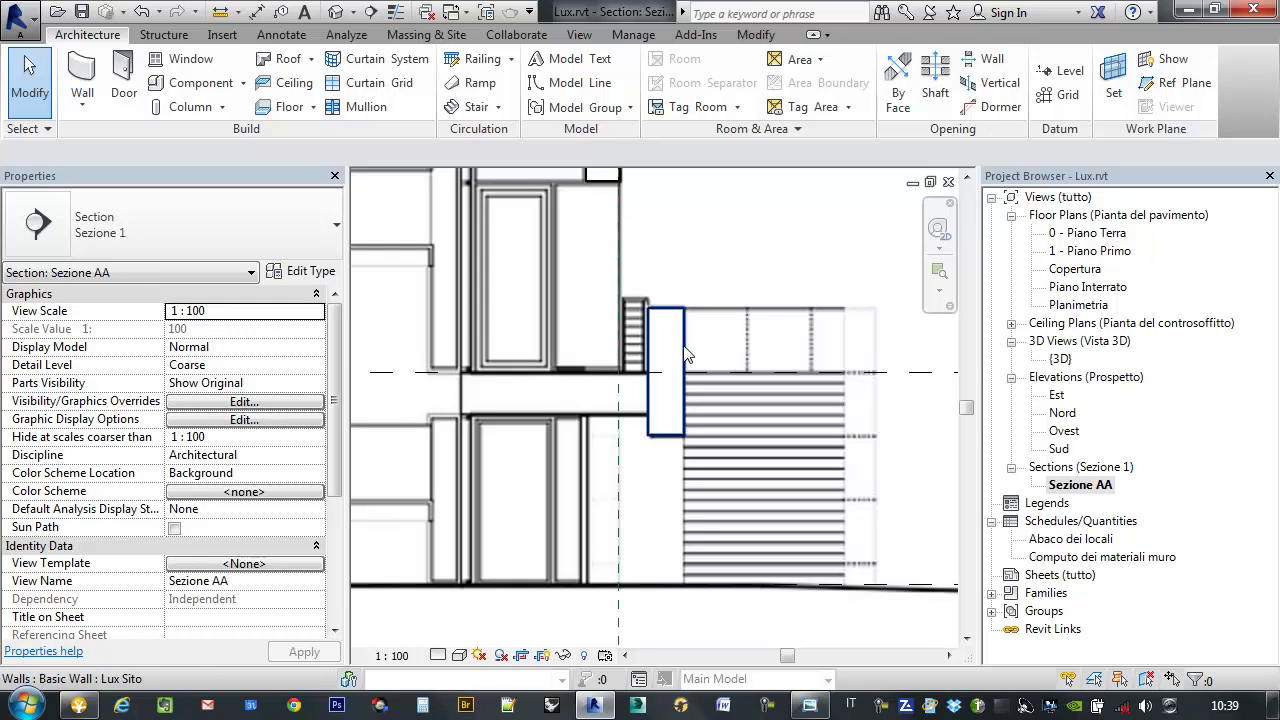
click(684, 352)
key(Escape)
mouse_move(684, 352)
middle_down()
mouse_move(644, 283)
mouse_move(802, 347)
mouse_move(666, 368)
middle_up()
click(644, 283)
key(Escape)
scroll(715, 300, down, 5)
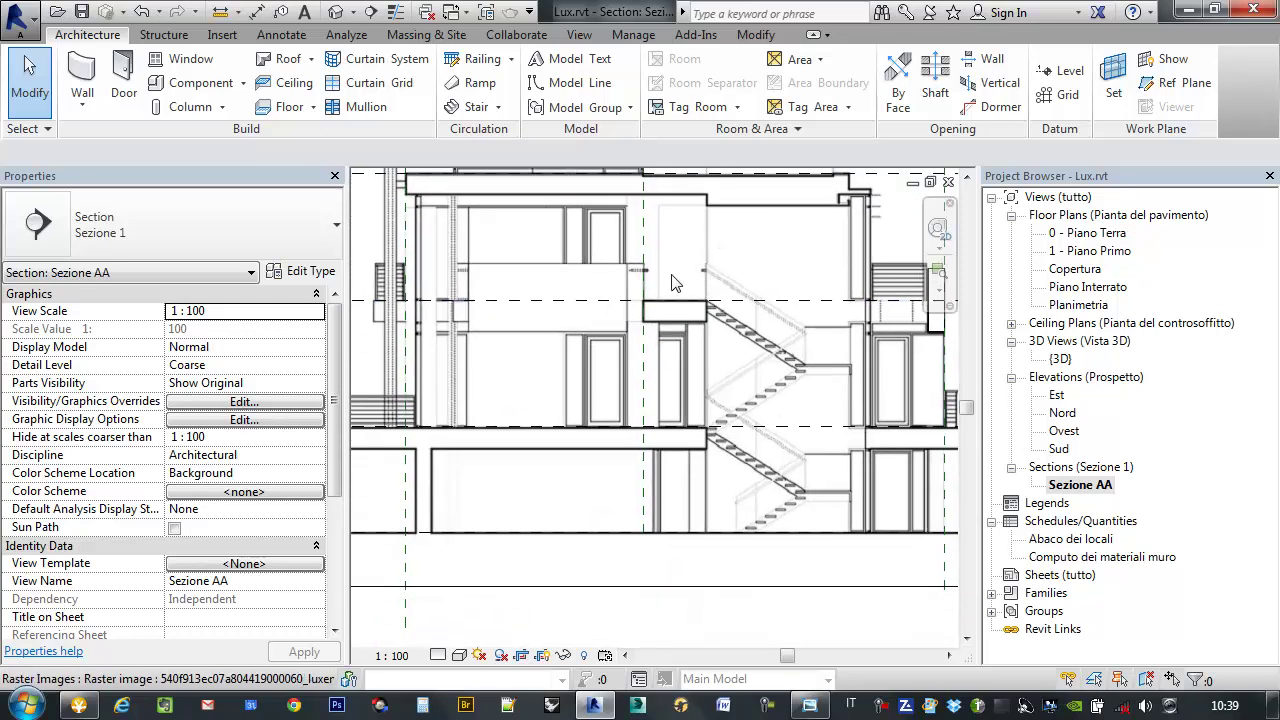
- Switch to the 0 - Piano Terra floor plan and centre it
double_click(1090, 233)
middle_drag(660, 342, 700, 345)
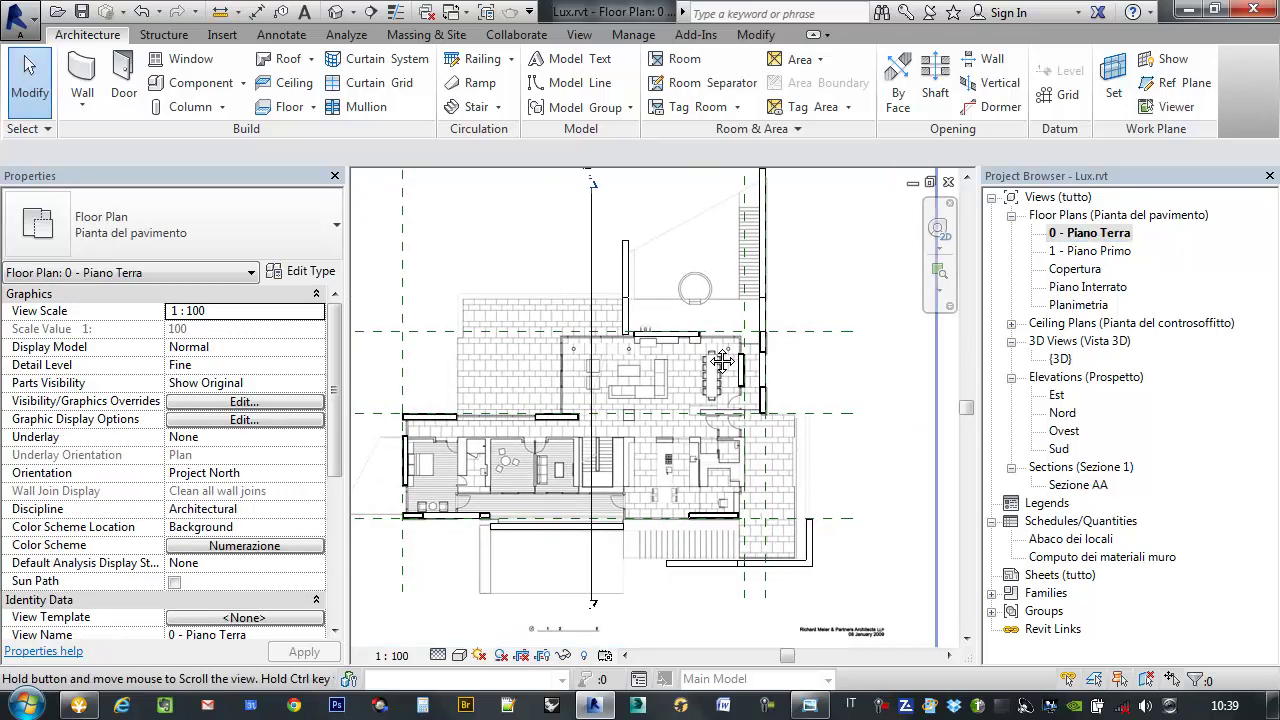
scroll(698, 345, down, 1)
mouse_move(733, 385)
middle_down()
mouse_move(752, 371)
mouse_move(744, 361)
middle_up()
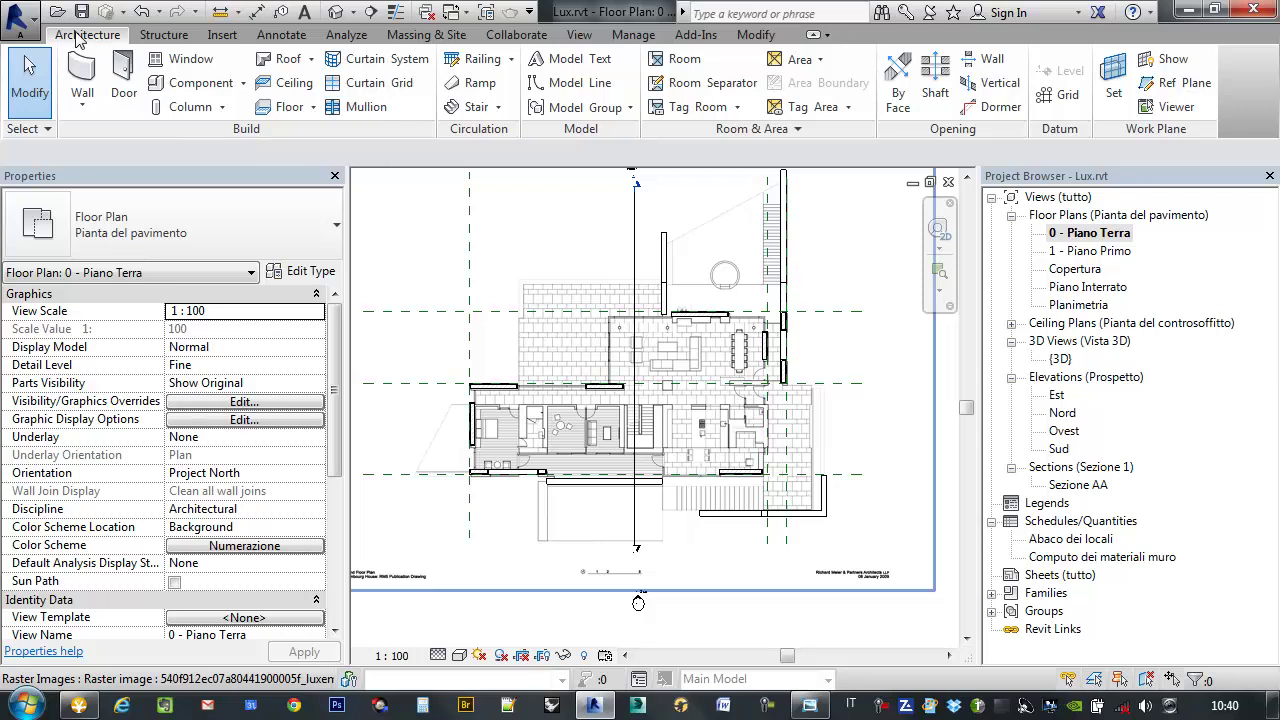
- Start a new floor and review the type list, keeping Latero Cementizio - 30 cm
click(289, 107)
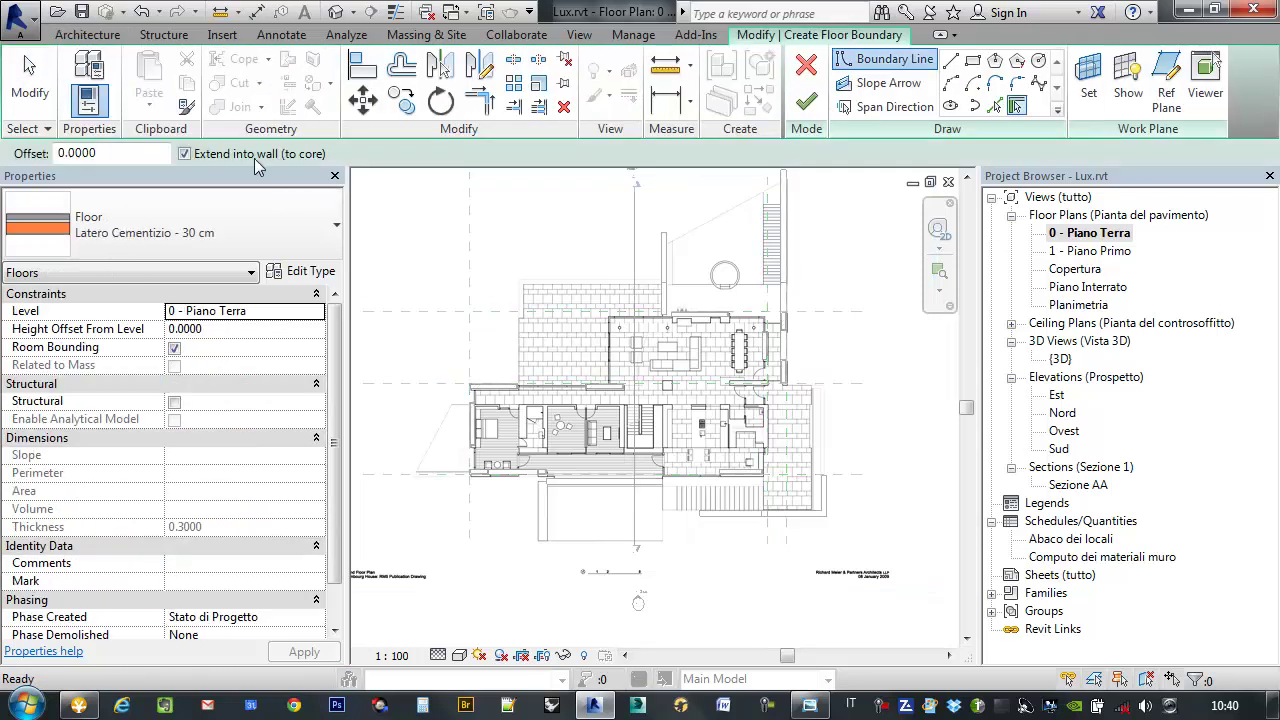
click(289, 227)
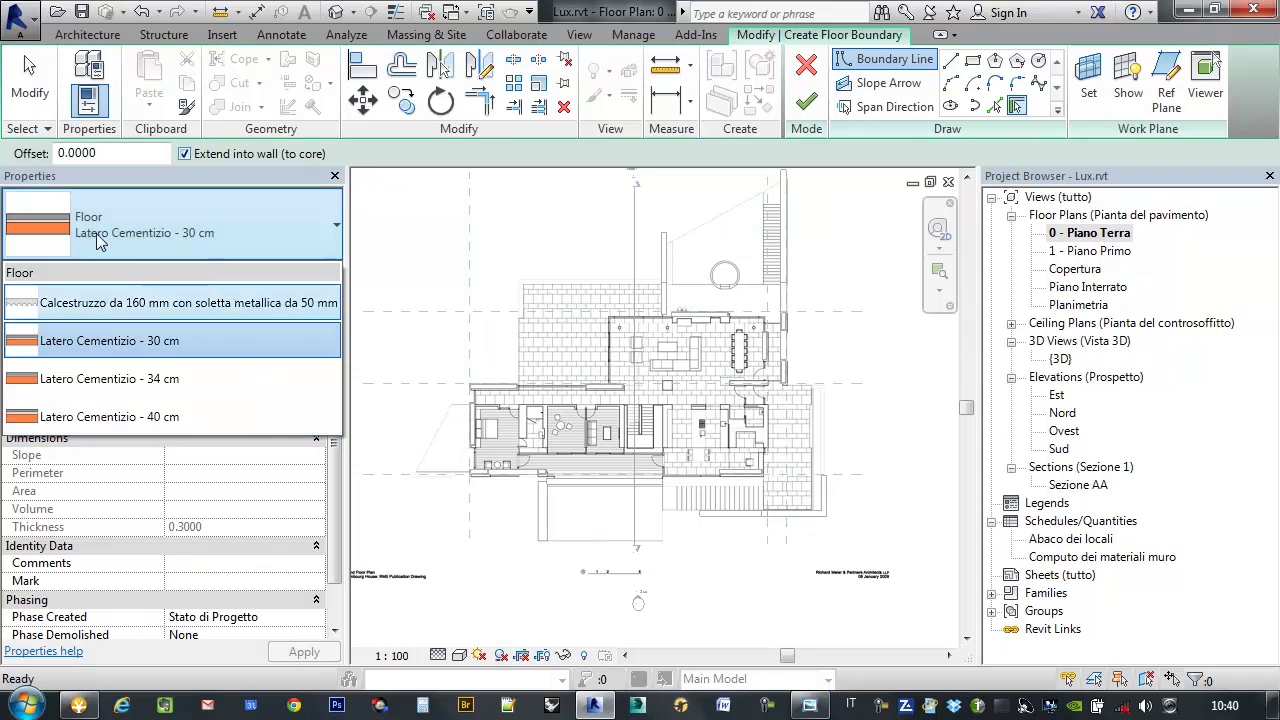
click(293, 226)
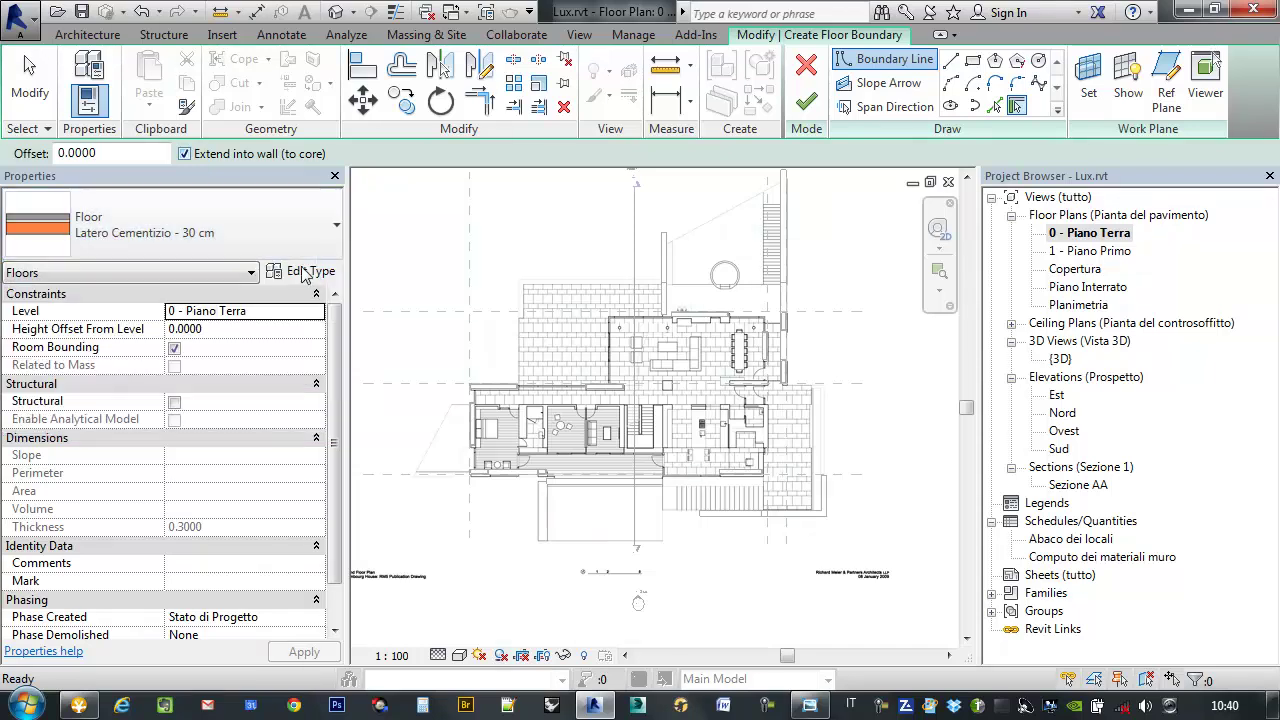
- Duplicate the floor type as 'Lux Solaio interno 60cm' and bring up its Structure layers
click(305, 268)
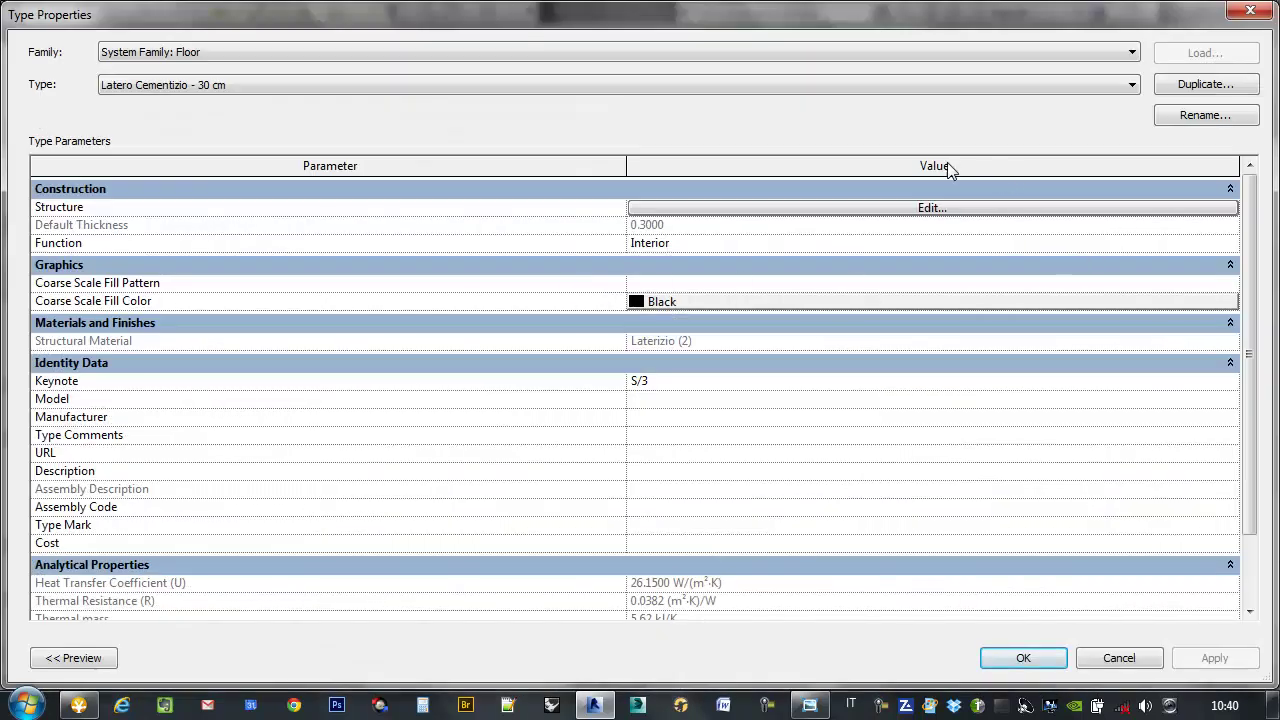
drag(487, 35, 517, 67)
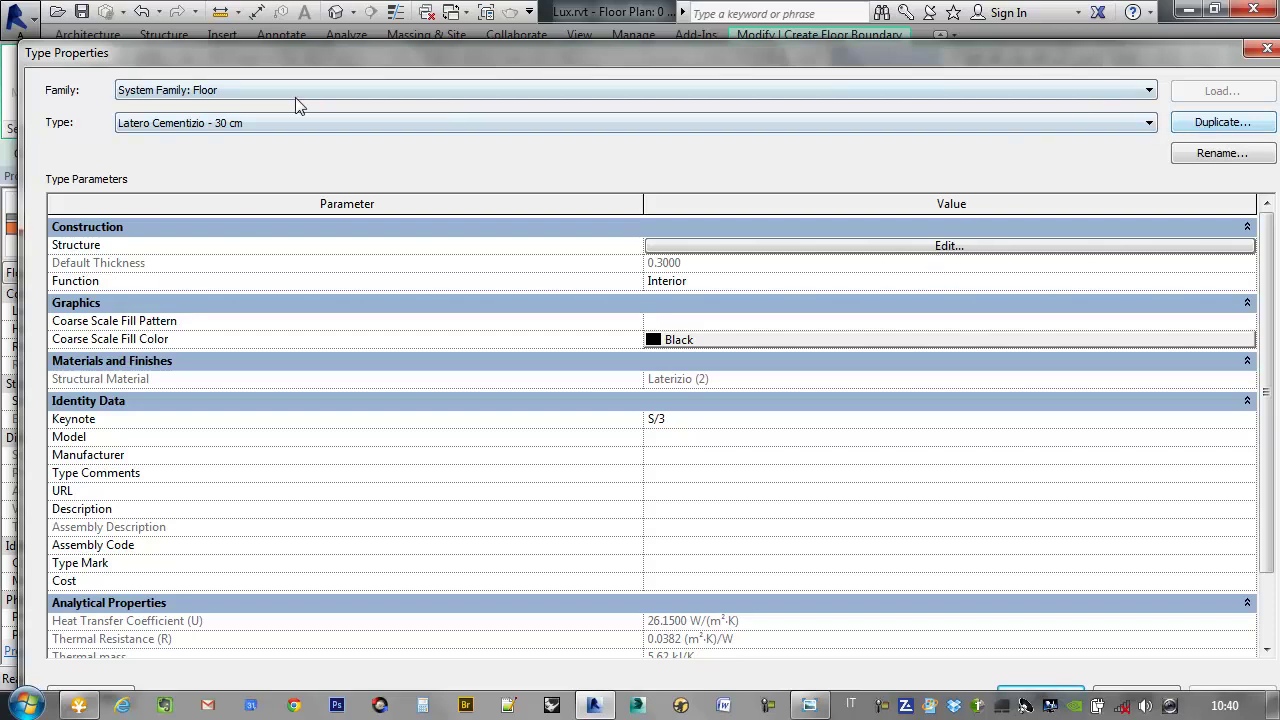
click(1214, 124)
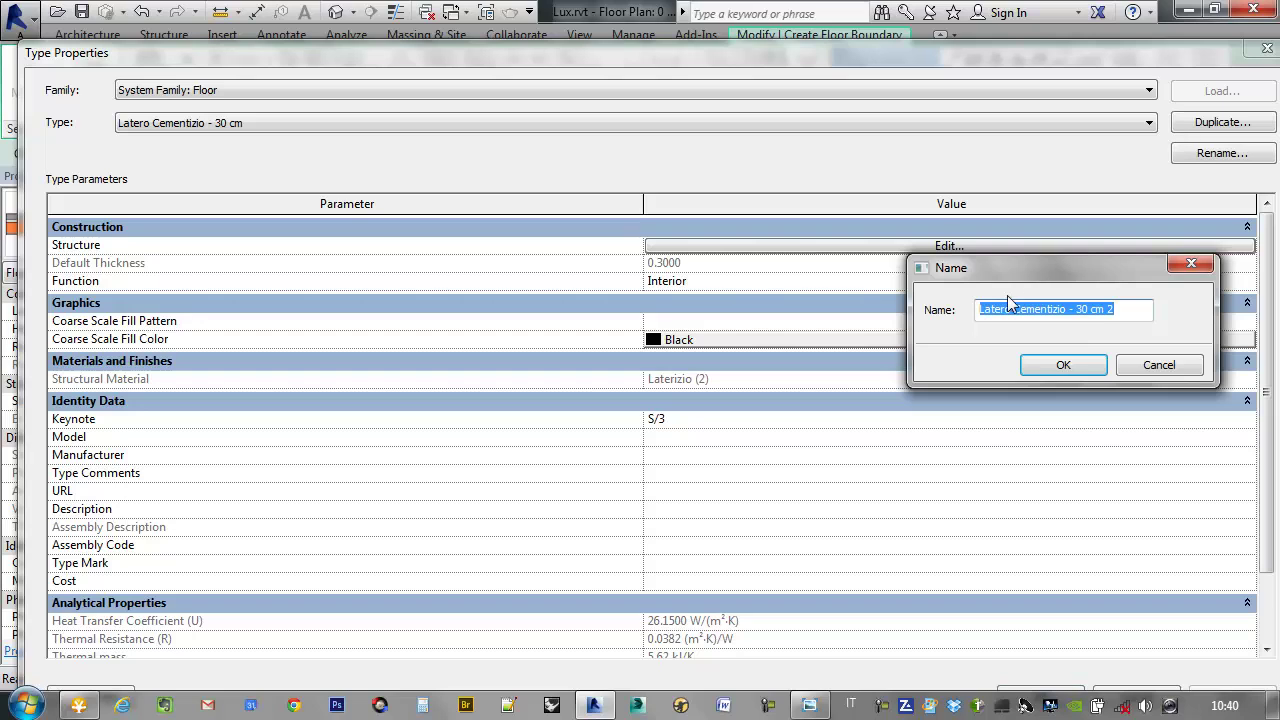
text(Lux Solaio interno 60cm)
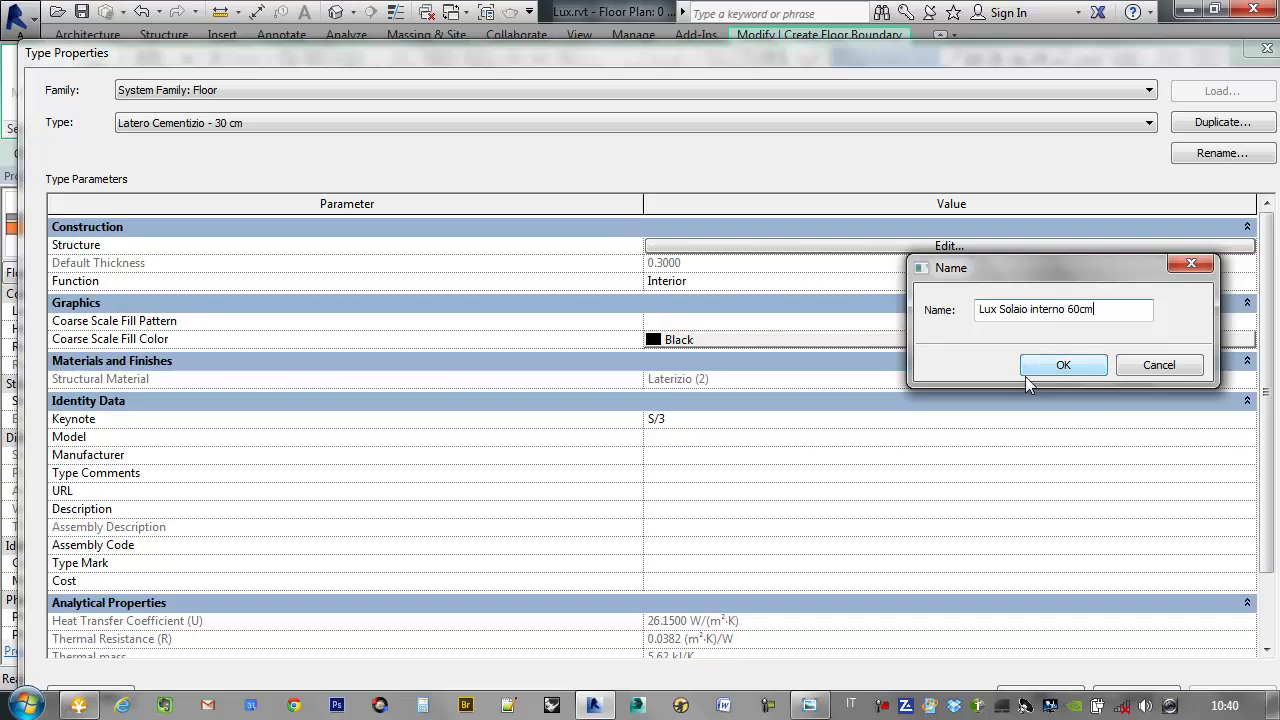
click(1035, 370)
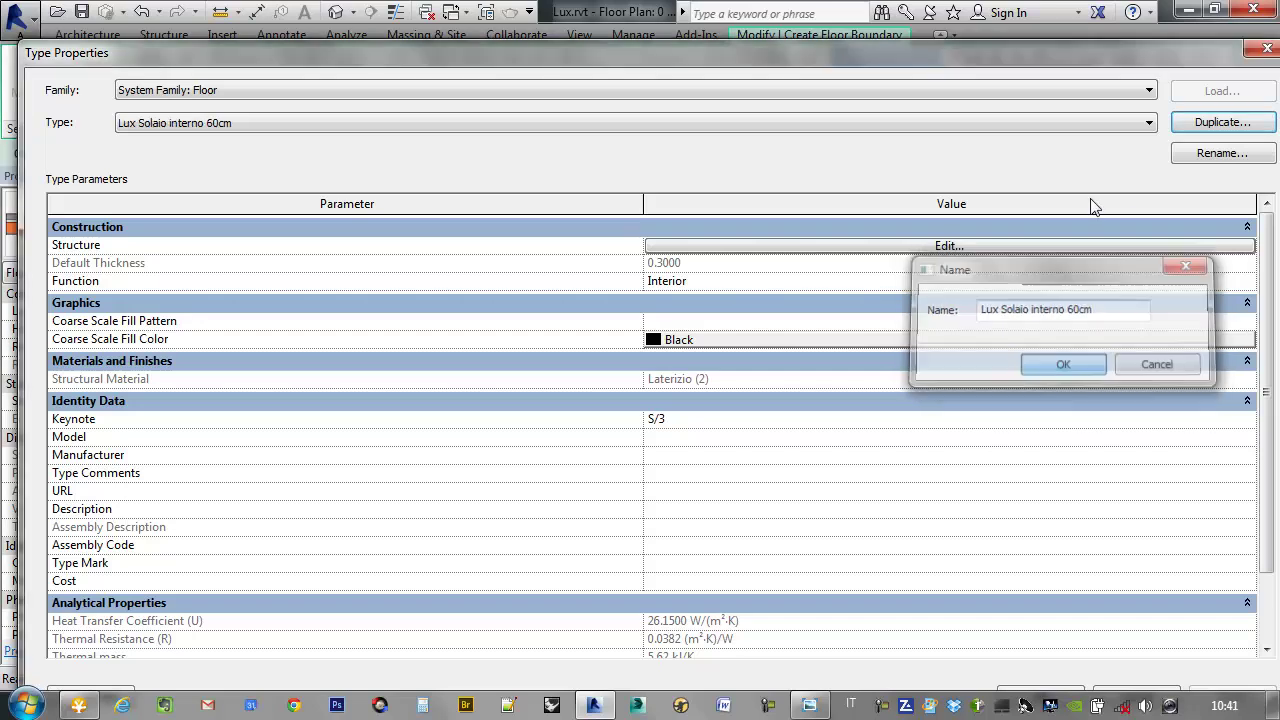
click(785, 248)
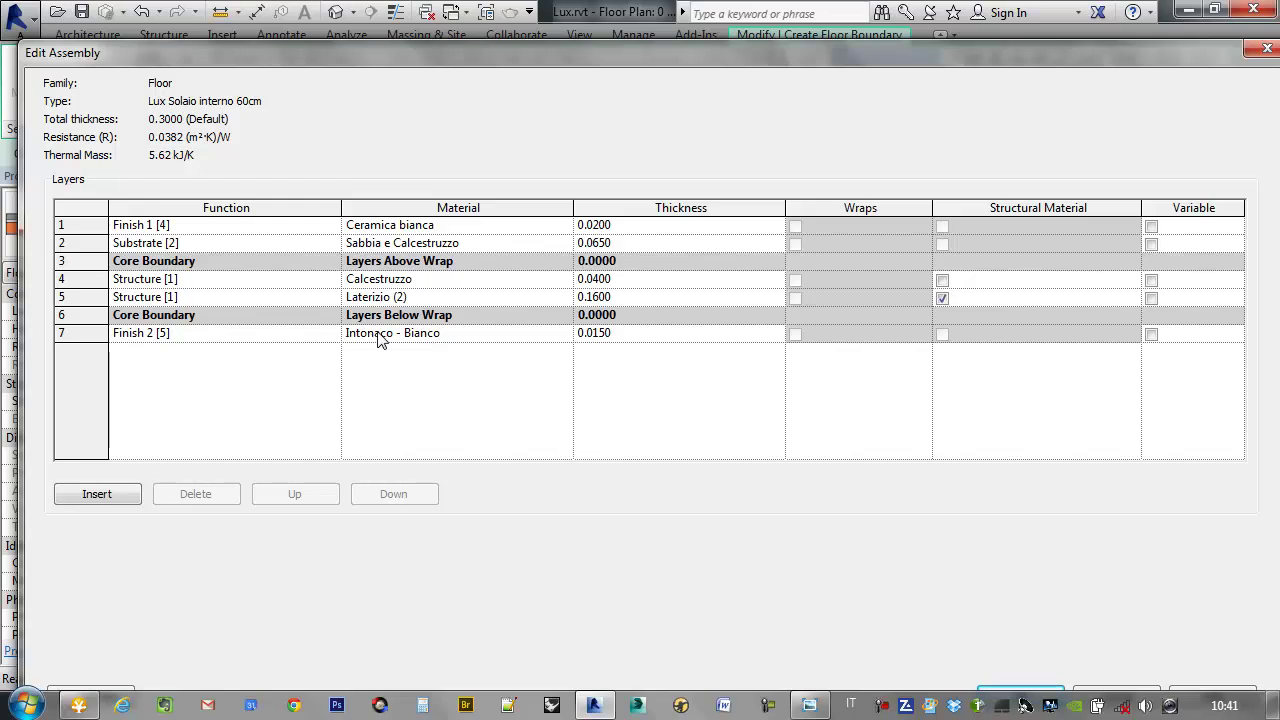
- Change the Laterizio layer thickness from 0.1600 to 0.4600 and confirm the assembly
click(623, 300)
click(619, 307)
drag(619, 307, 589, 304)
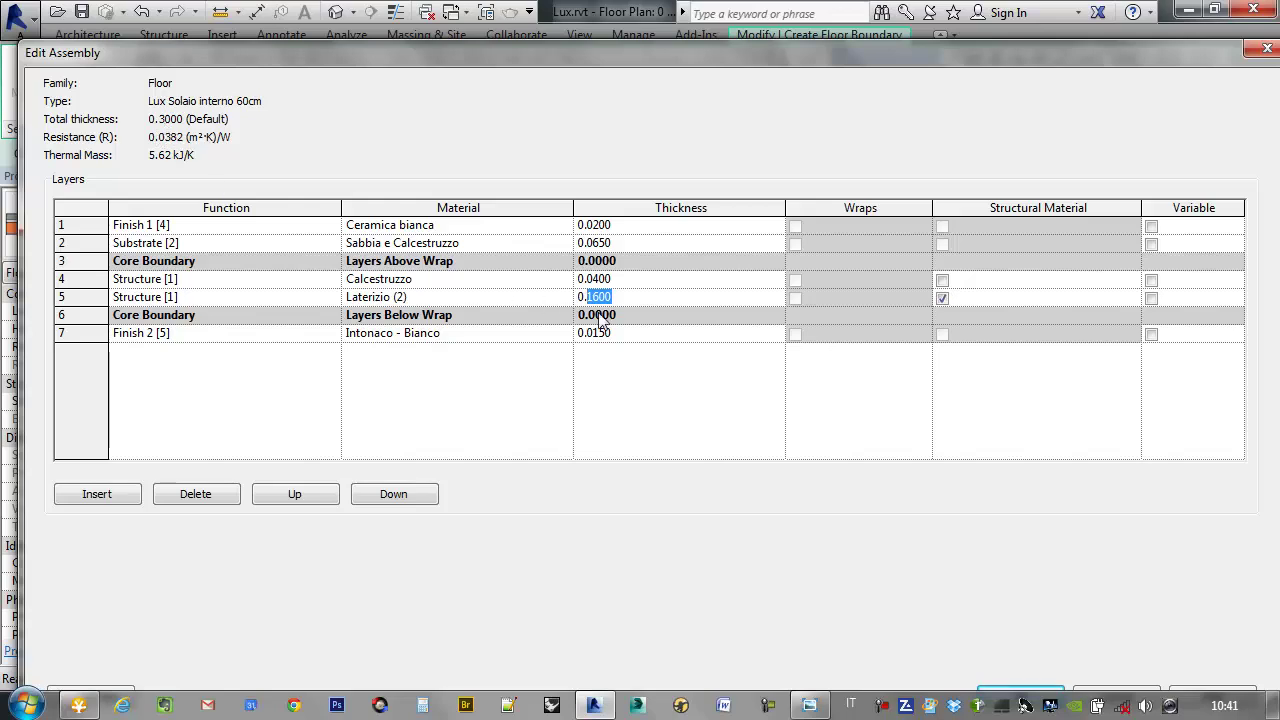
drag(597, 298, 591, 297)
text(5)
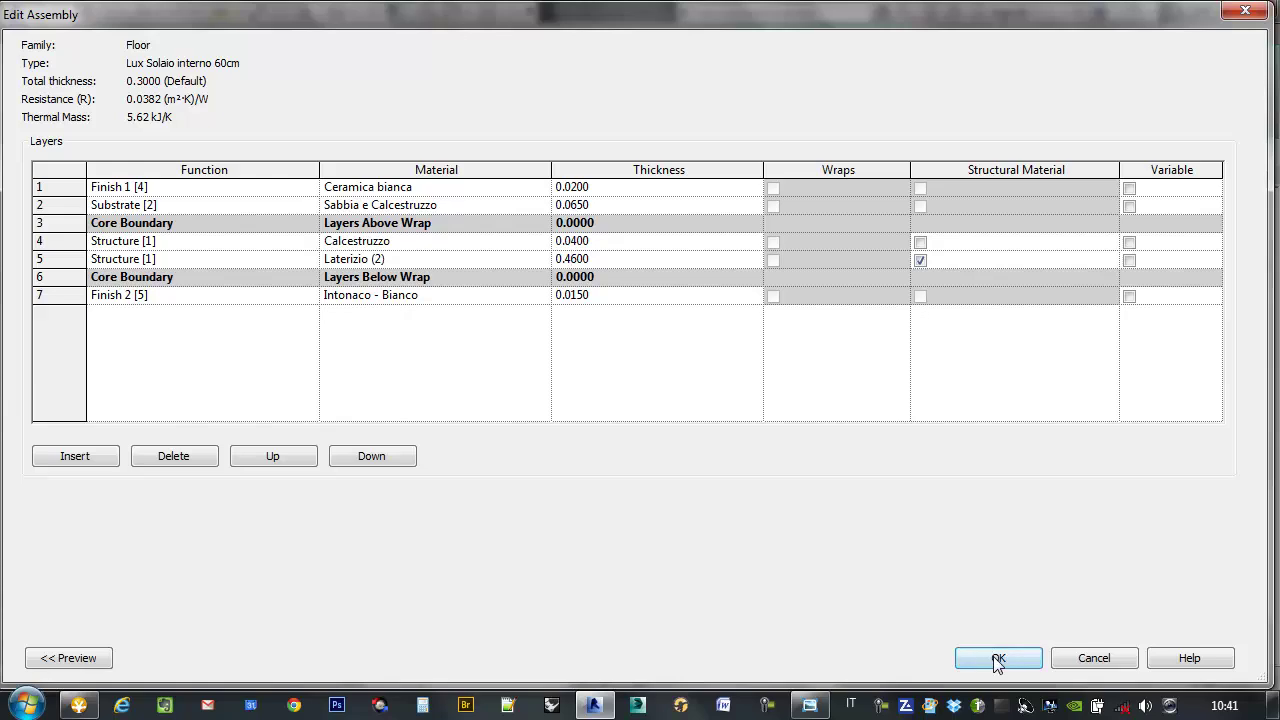
click(998, 660)
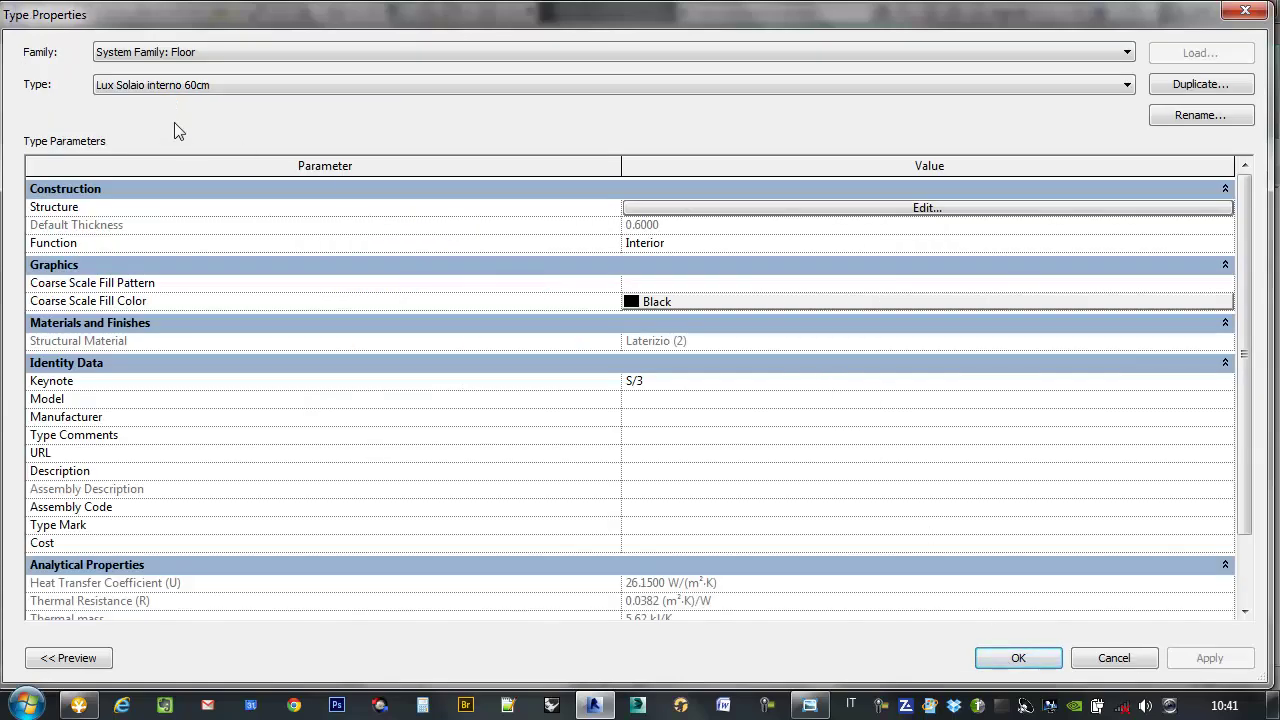
- Apply the Lux Solaio interno 60cm type to the sketched floor and reposition the plan
click(1017, 658)
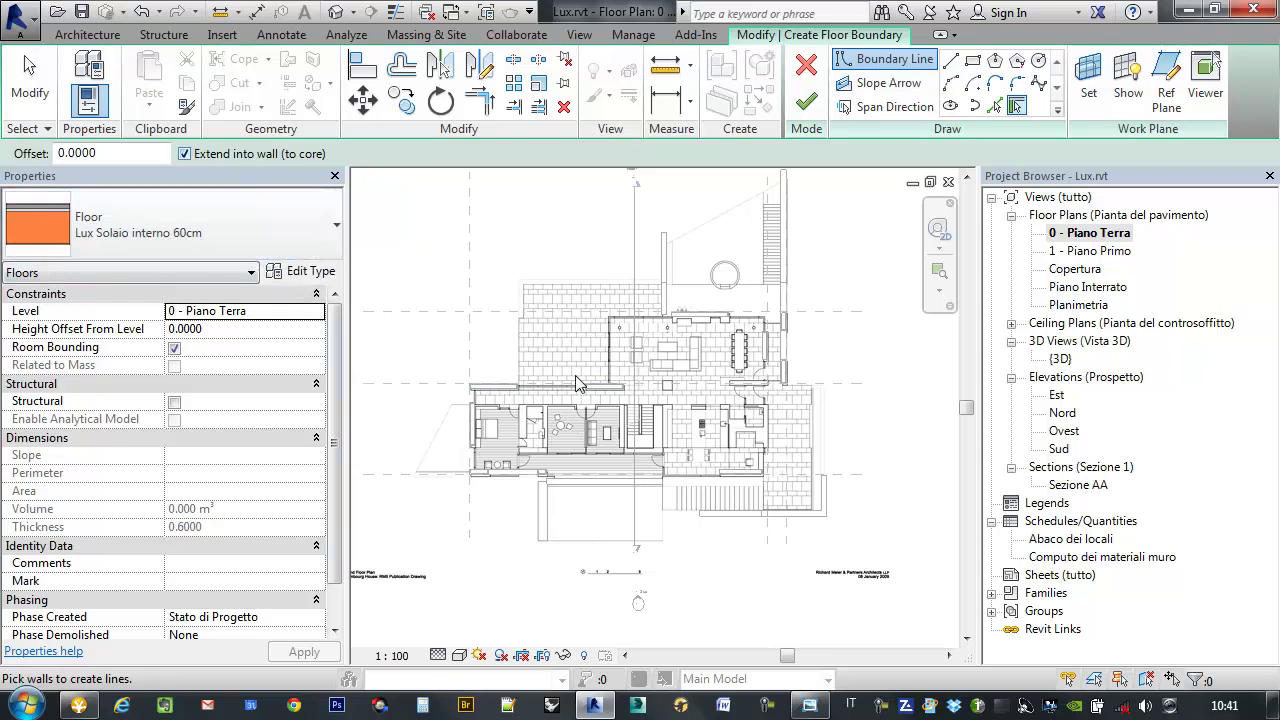
scroll(610, 385, up, 2)
scroll(650, 428, up, 2)
mouse_move(650, 428)
middle_down()
mouse_move(713, 374)
mouse_move(602, 362)
middle_up()
scroll(681, 404, down, 3)
scroll(681, 404, up, 2)
scroll(602, 362, up, 1)
mouse_move(683, 359)
middle_down()
mouse_move(640, 383)
mouse_move(635, 366)
middle_up()
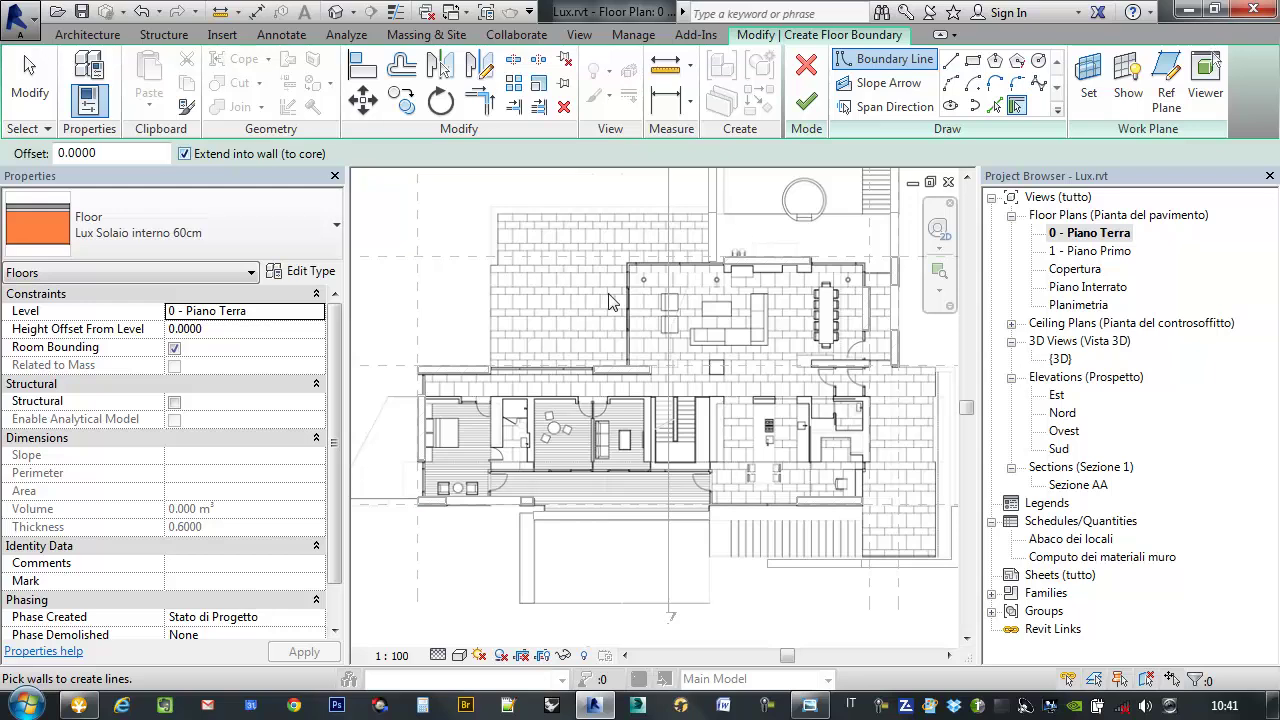
middle_drag(612, 302, 572, 300)
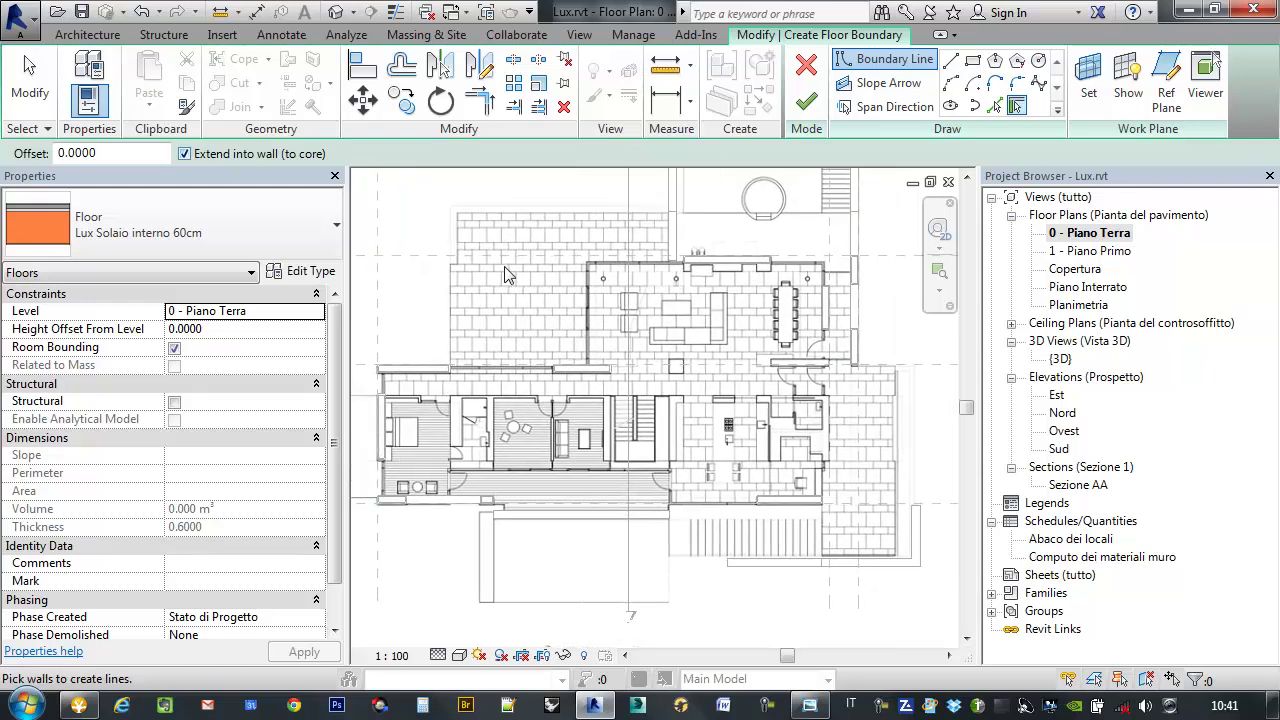
middle_drag(555, 331, 597, 346)
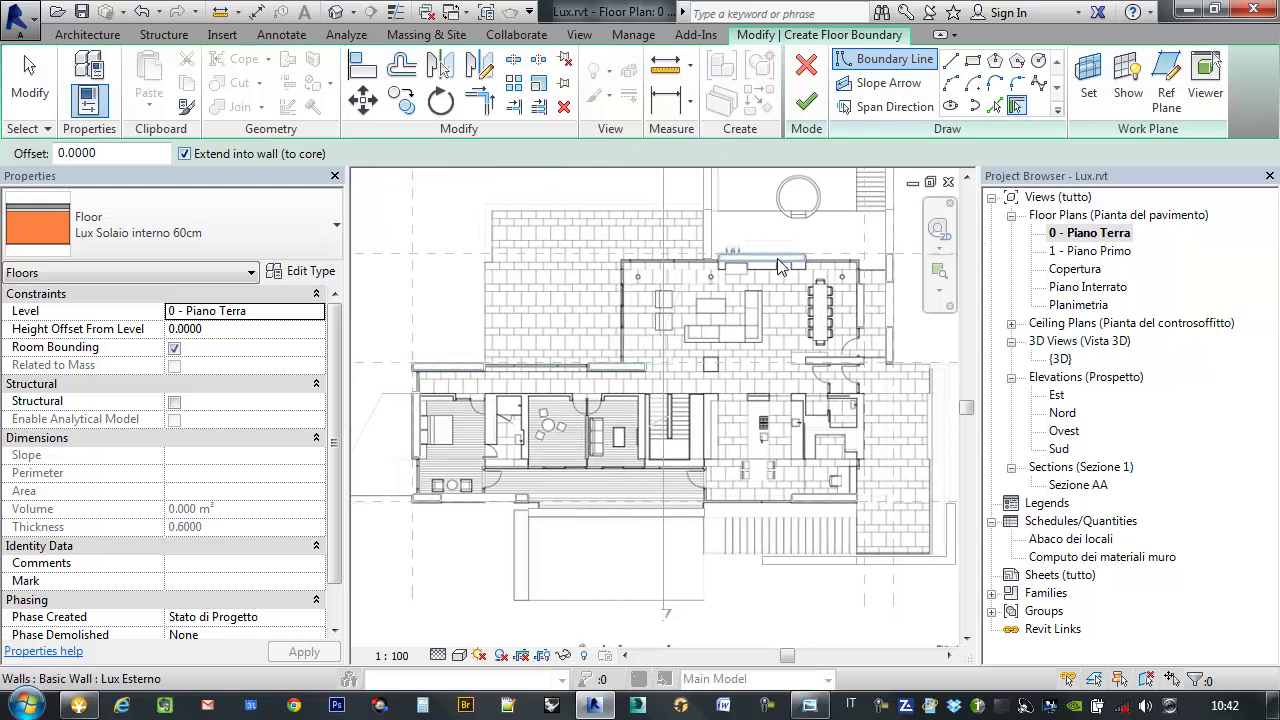
middle_drag(912, 421, 912, 411)
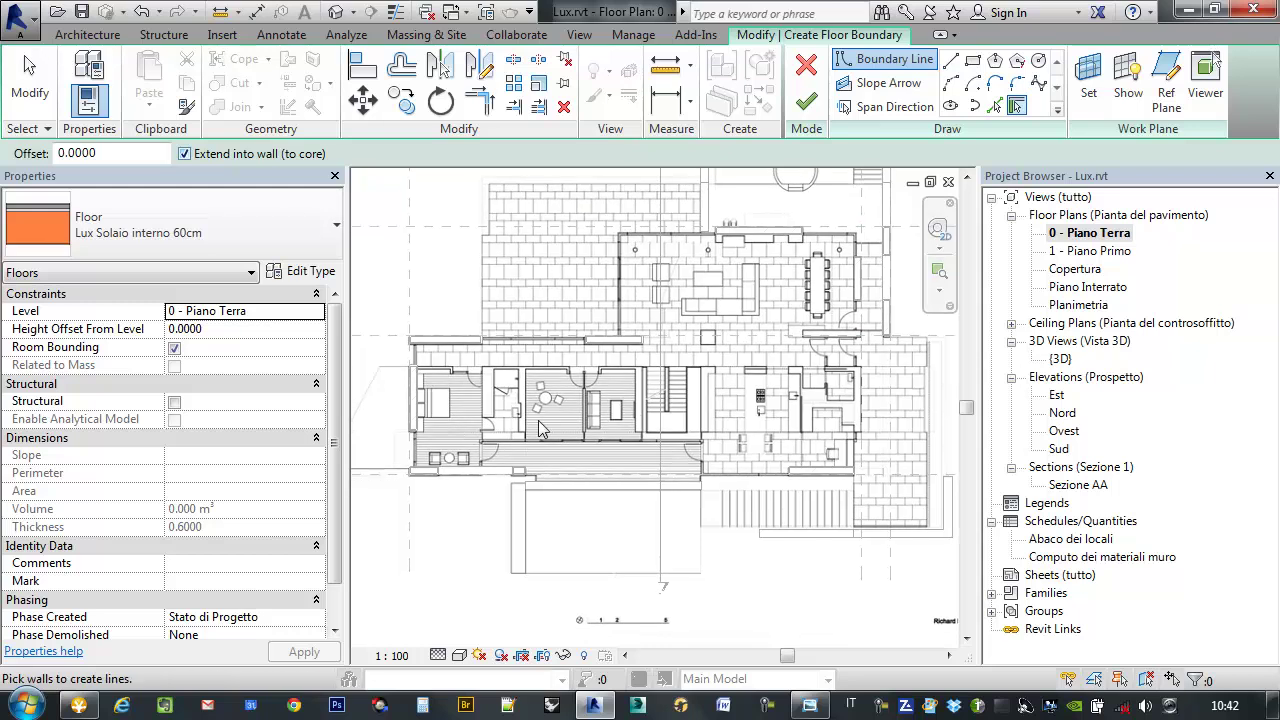
middle_drag(650, 242, 636, 258)
middle_drag(478, 393, 463, 380)
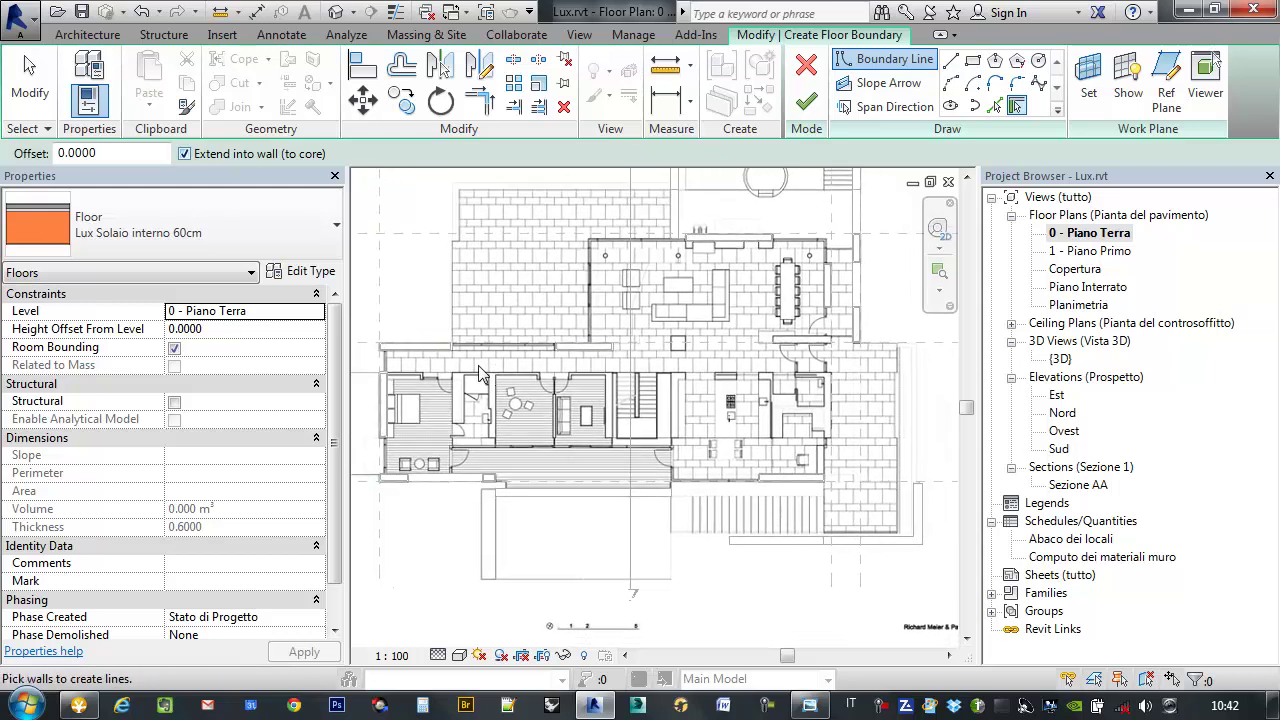
middle_drag(606, 410, 652, 418)
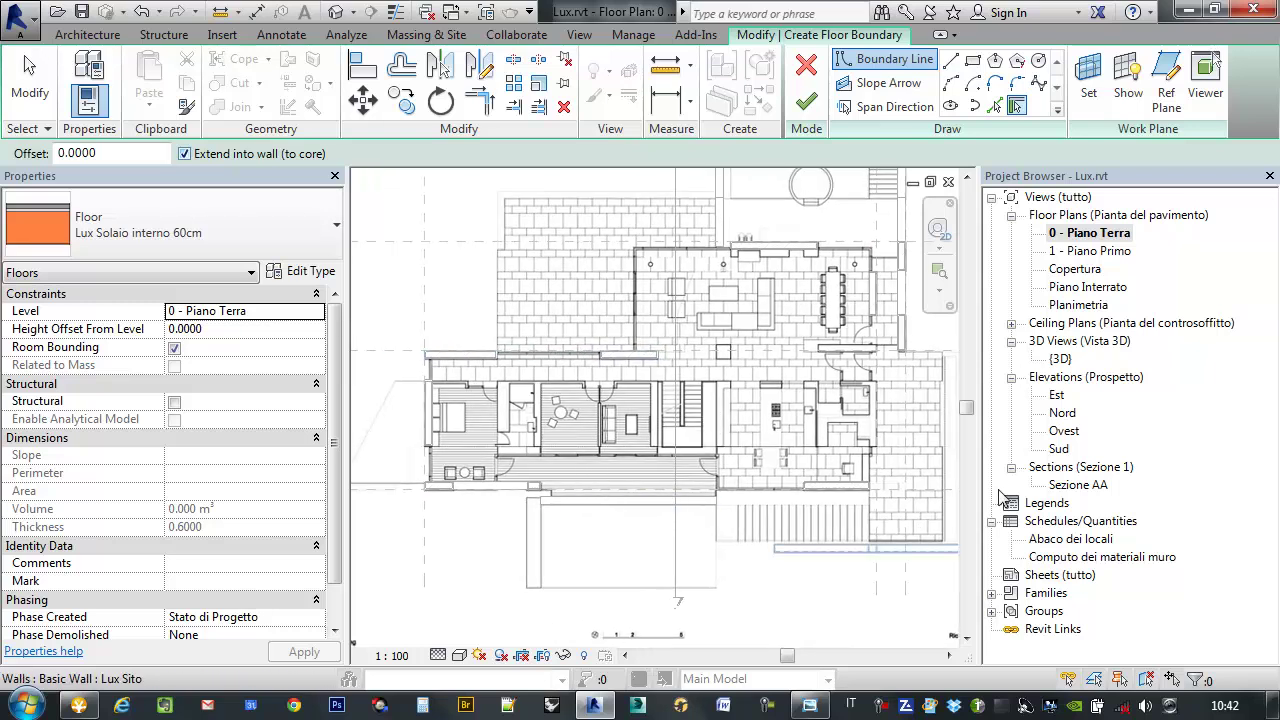
- Open Sezione AA and frame the building section
double_click(1080, 485)
mouse_move(810, 480)
middle_down()
mouse_move(660, 463)
mouse_move(671, 436)
mouse_move(640, 422)
middle_up()
scroll(660, 463, up, 1)
scroll(660, 463, up, 1)
scroll(665, 450, down, 2)
mouse_move(884, 446)
middle_down()
mouse_move(837, 451)
mouse_move(812, 405)
middle_up()
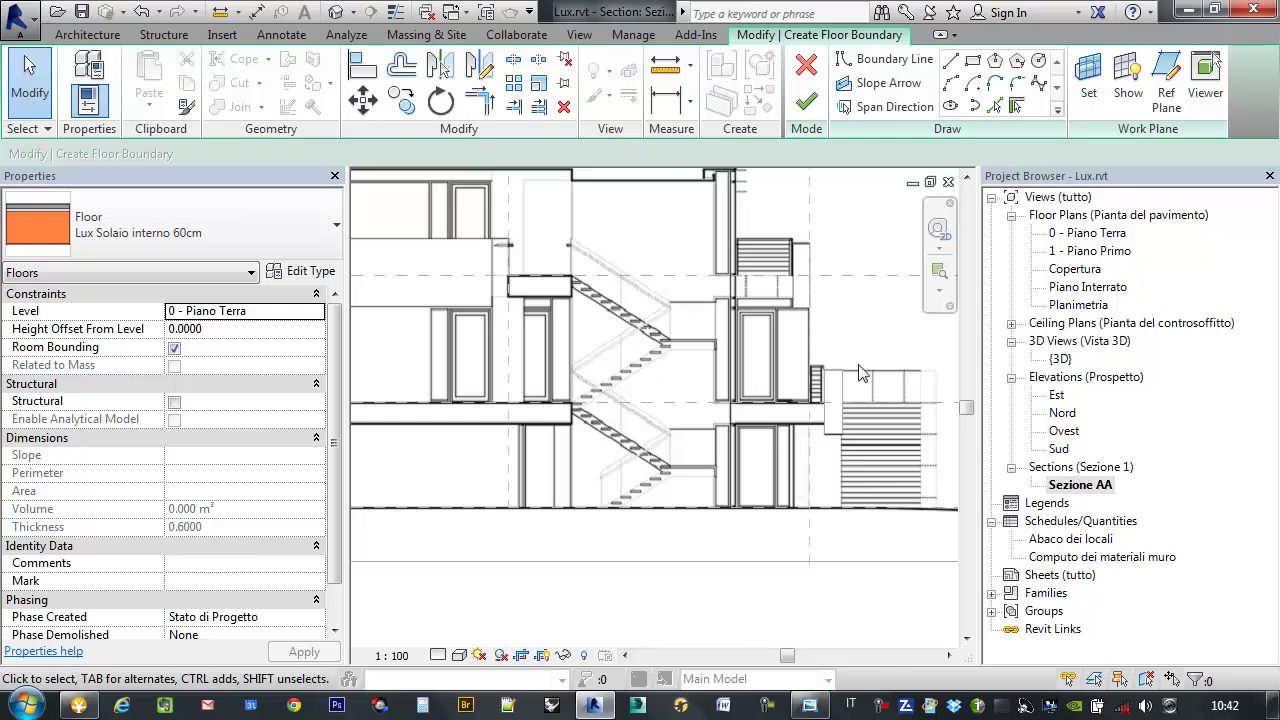
- Go back to the 0 - Piano Terra floor plan and pan across the ground floor
scroll(862, 373, down, 3)
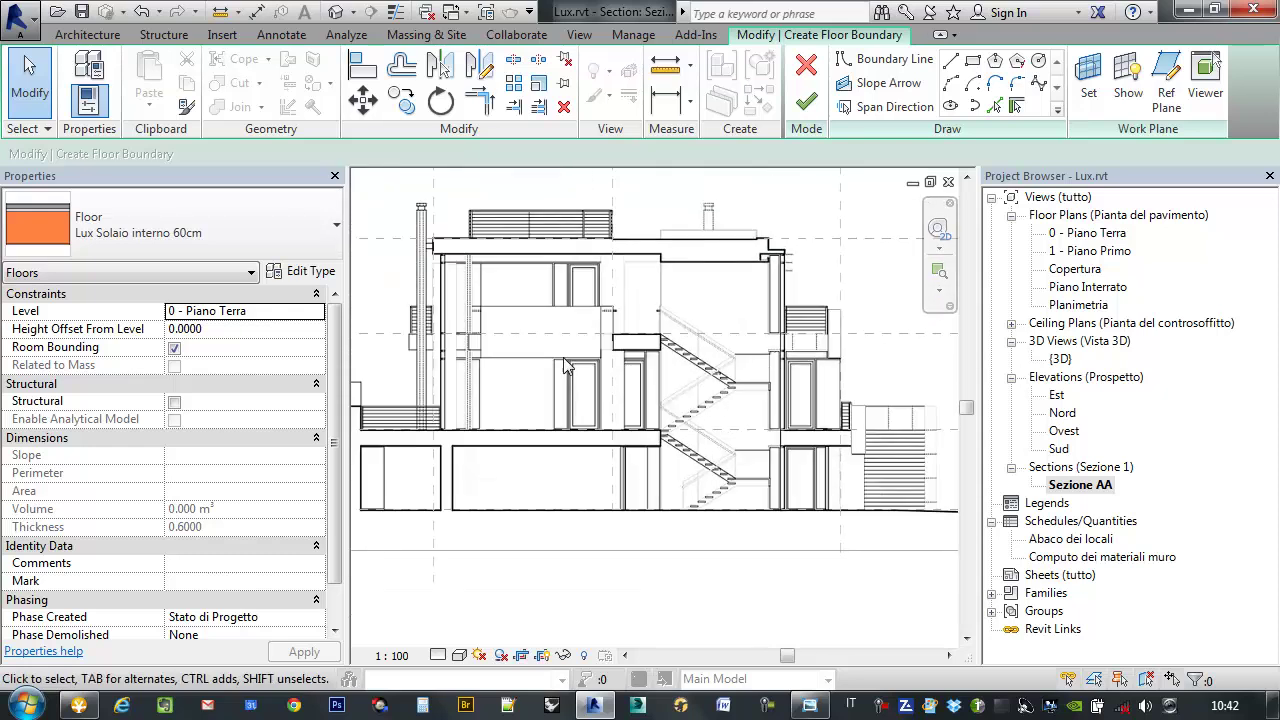
middle_drag(816, 386, 810, 388)
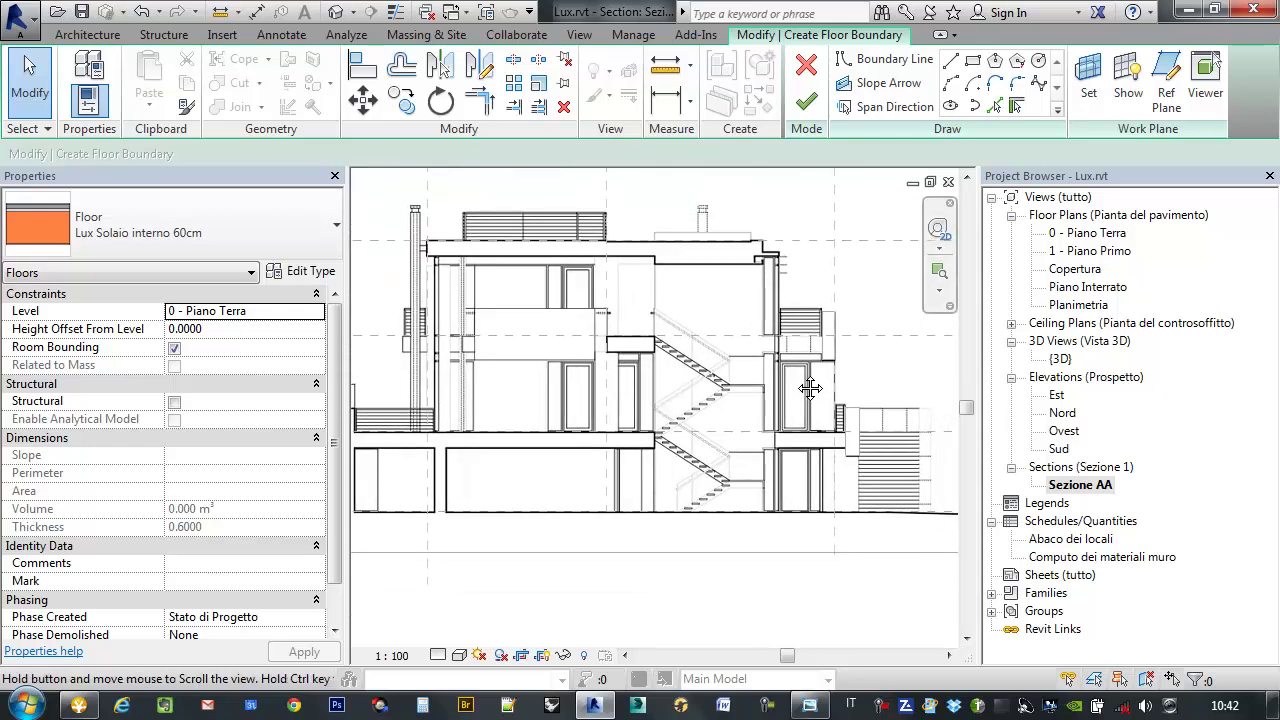
click(1087, 233)
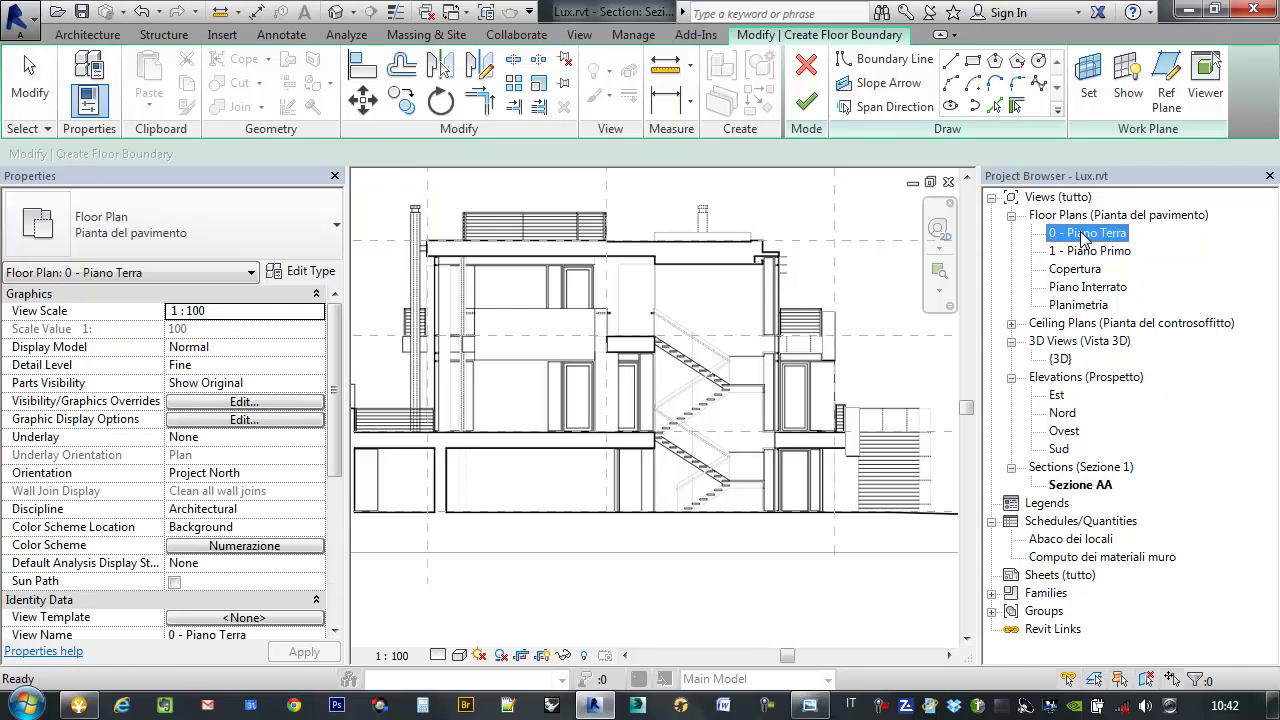
double_click(1085, 235)
middle_drag(610, 380, 655, 358)
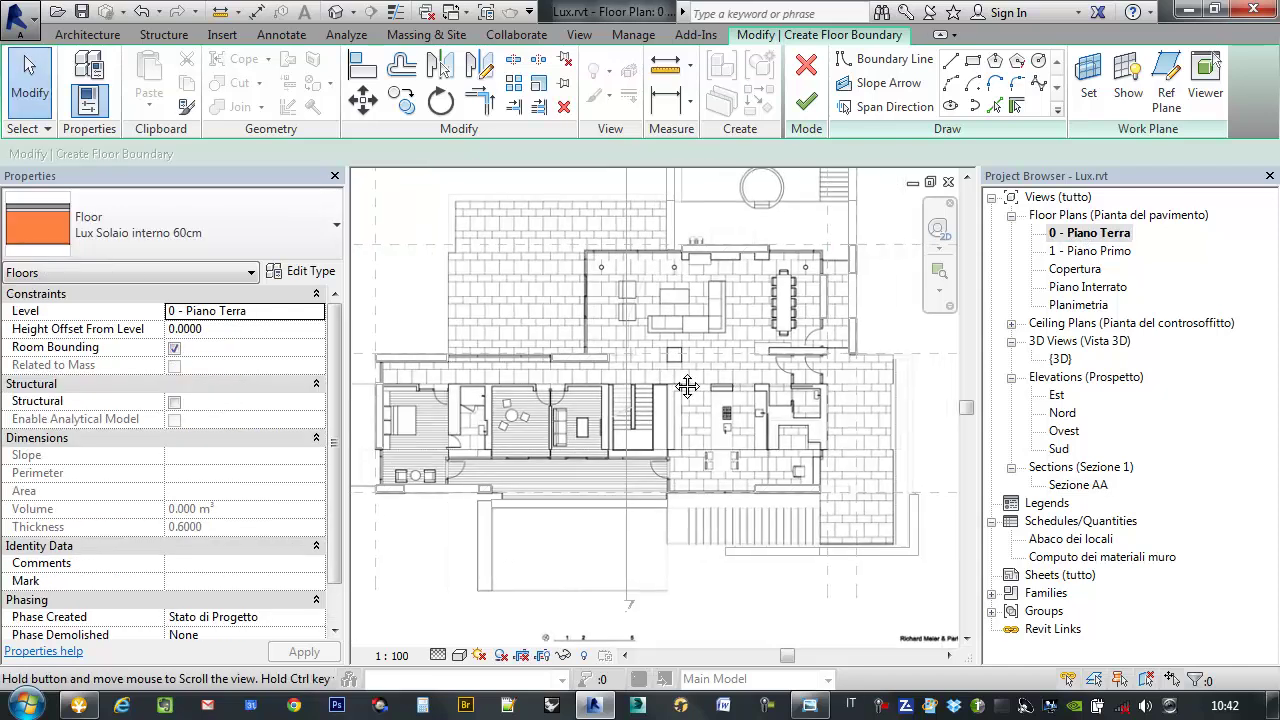
middle_drag(552, 356, 641, 332)
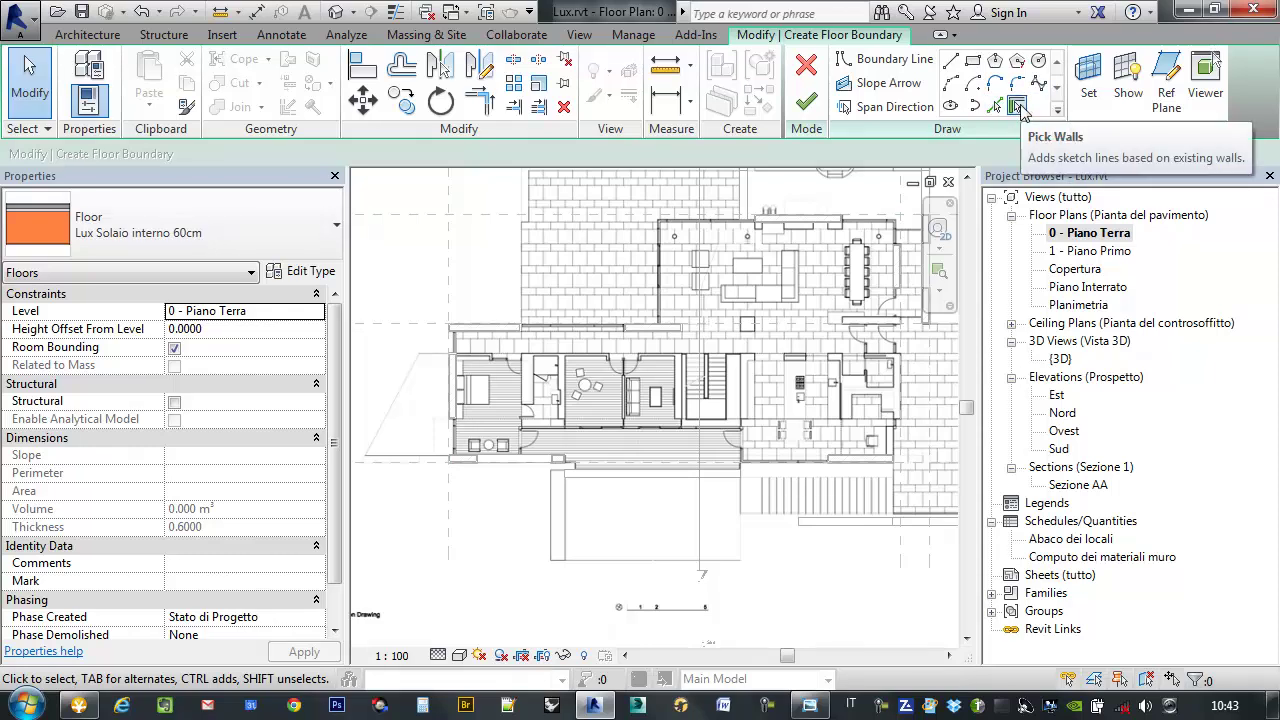
mouse_move(994, 106)
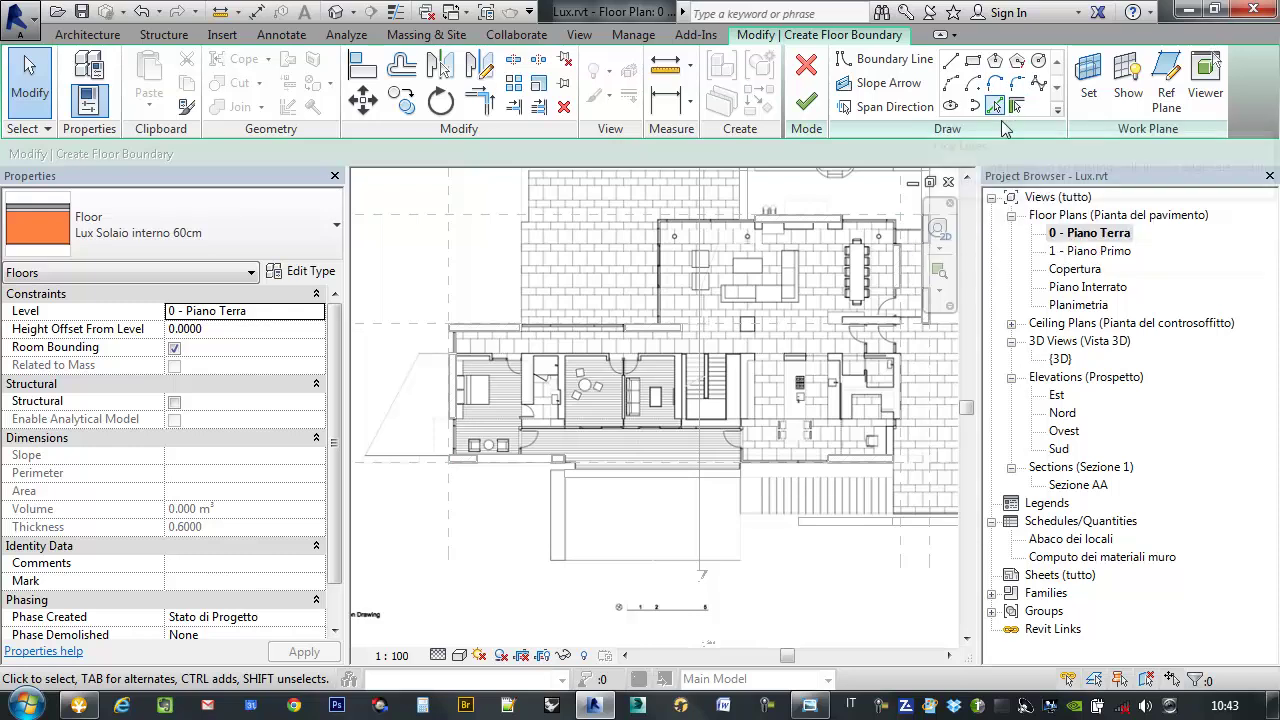
- With Pick Walls, turn the left, top and bottom exterior walls into boundary lines
click(1017, 106)
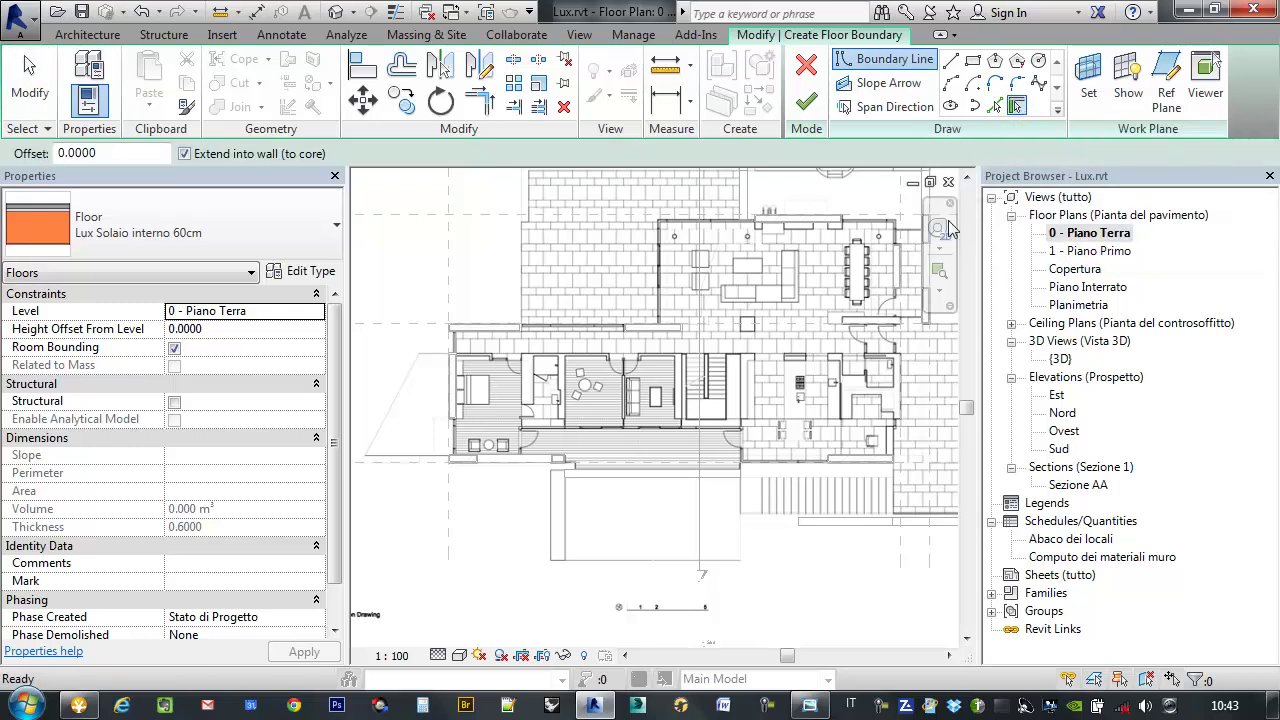
middle_drag(495, 379, 535, 302)
scroll(535, 302, up, 2)
scroll(495, 340, up, 2)
click(505, 340)
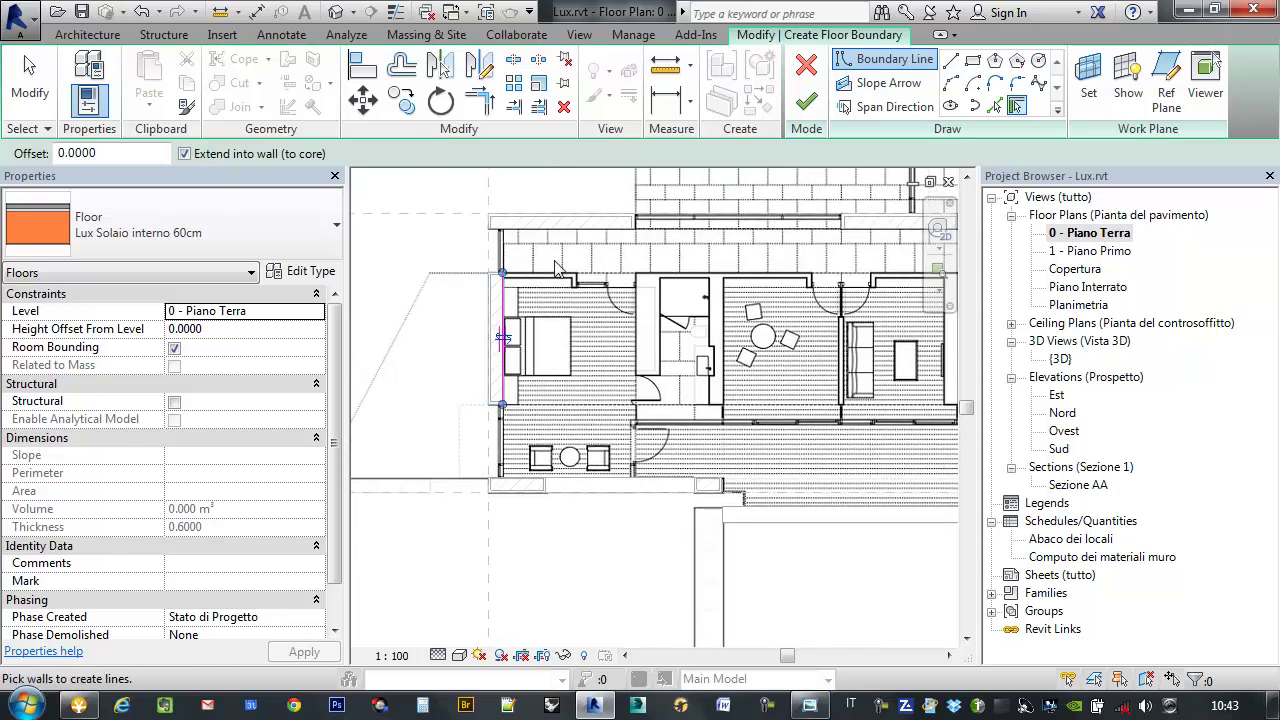
click(558, 228)
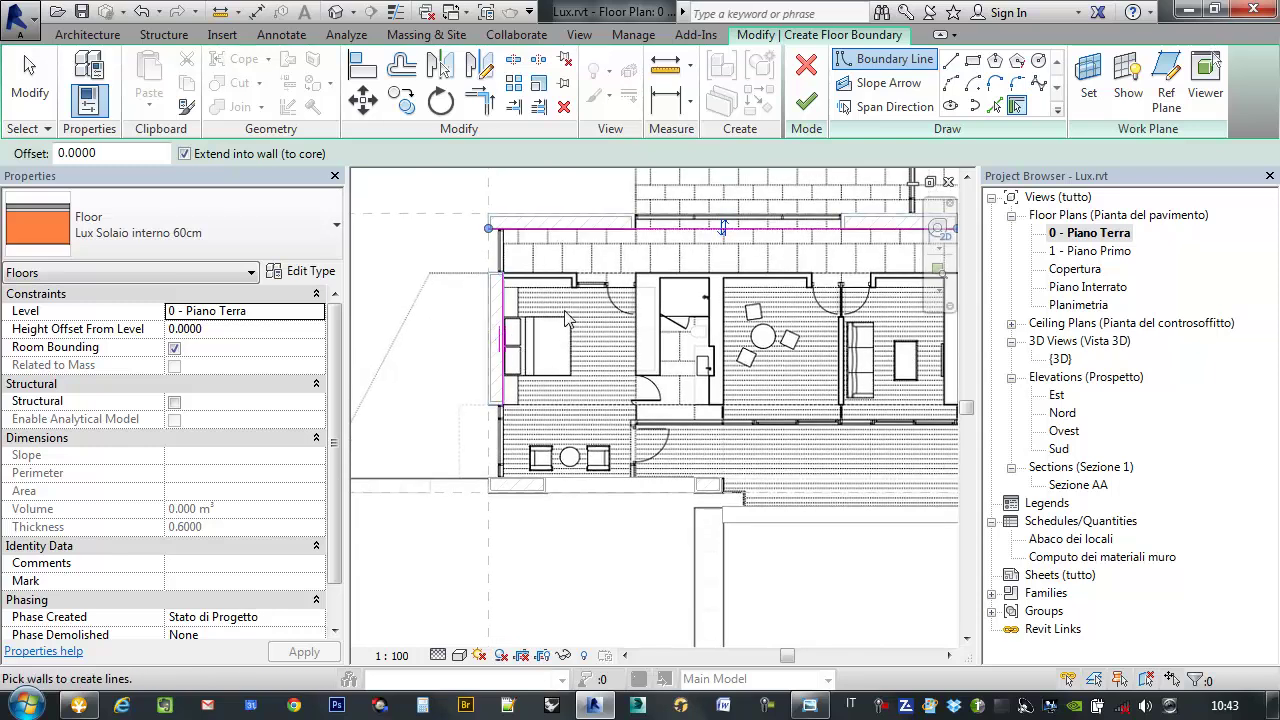
click(530, 486)
scroll(661, 454, down, 1)
mouse_move(768, 400)
middle_down()
mouse_move(709, 383)
mouse_move(712, 325)
mouse_move(780, 285)
middle_up()
- Pick a lower wall and the top exterior wall by the living-dining area as boundary lines
click(589, 424)
scroll(589, 424, up, 2)
middle_drag(589, 424, 673, 424)
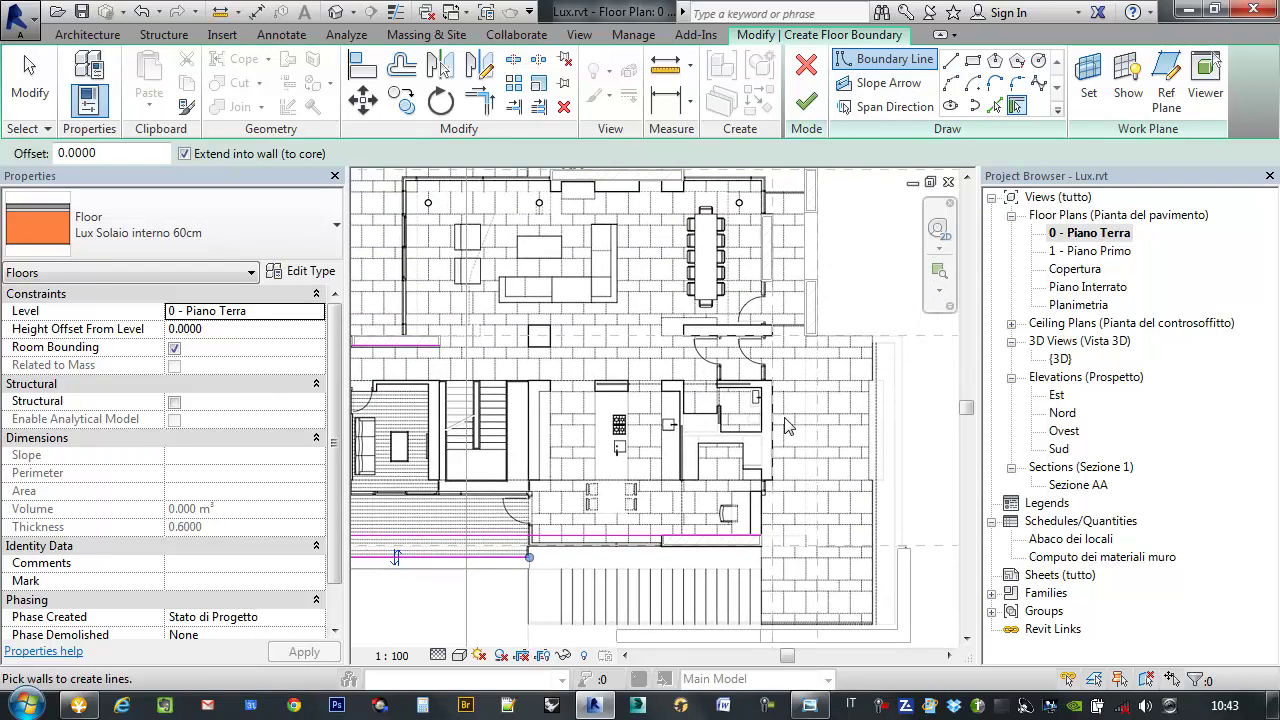
scroll(781, 420, up, 2)
scroll(781, 428, down, 2)
middle_drag(800, 330, 880, 470)
click(642, 287)
mouse_move(542, 360)
middle_down()
mouse_move(700, 330)
mouse_move(665, 330)
mouse_move(678, 340)
middle_up()
mouse_move(766, 384)
middle_down()
mouse_move(733, 403)
mouse_move(808, 381)
mouse_move(802, 364)
middle_up()
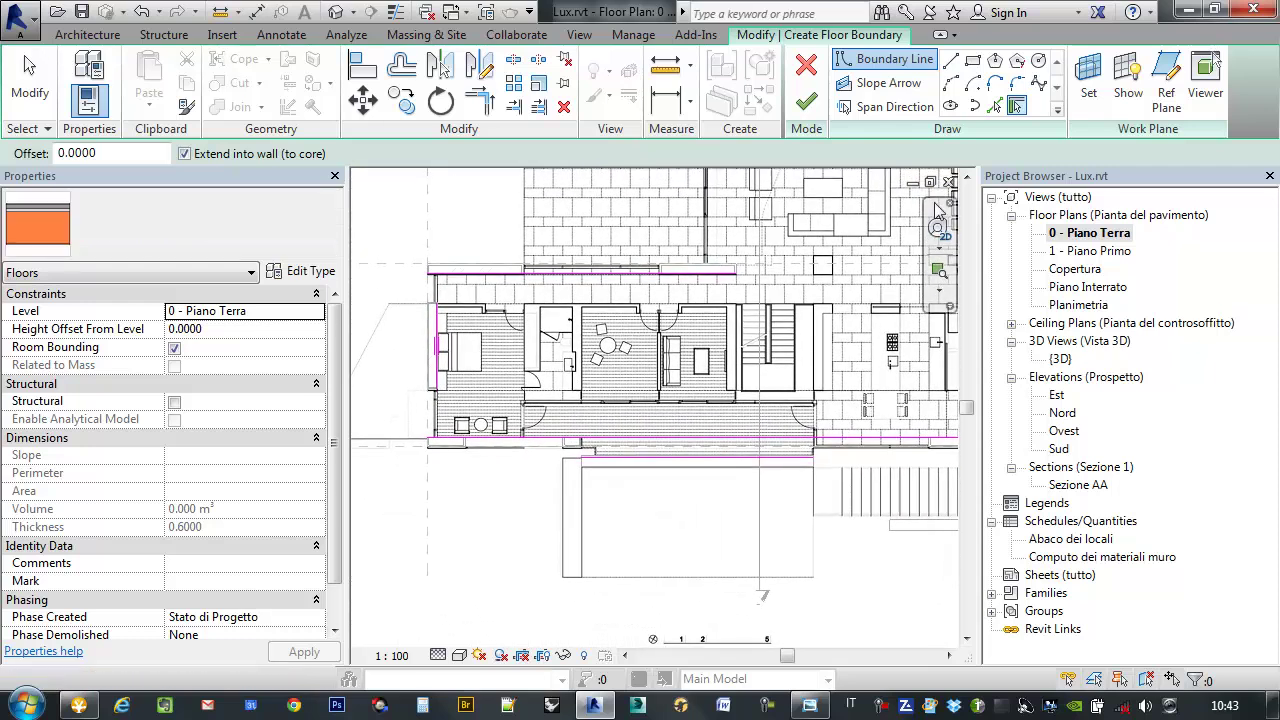
- Switch to straight lines and draw a stepped three-segment boundary from the wall intersection
click(951, 60)
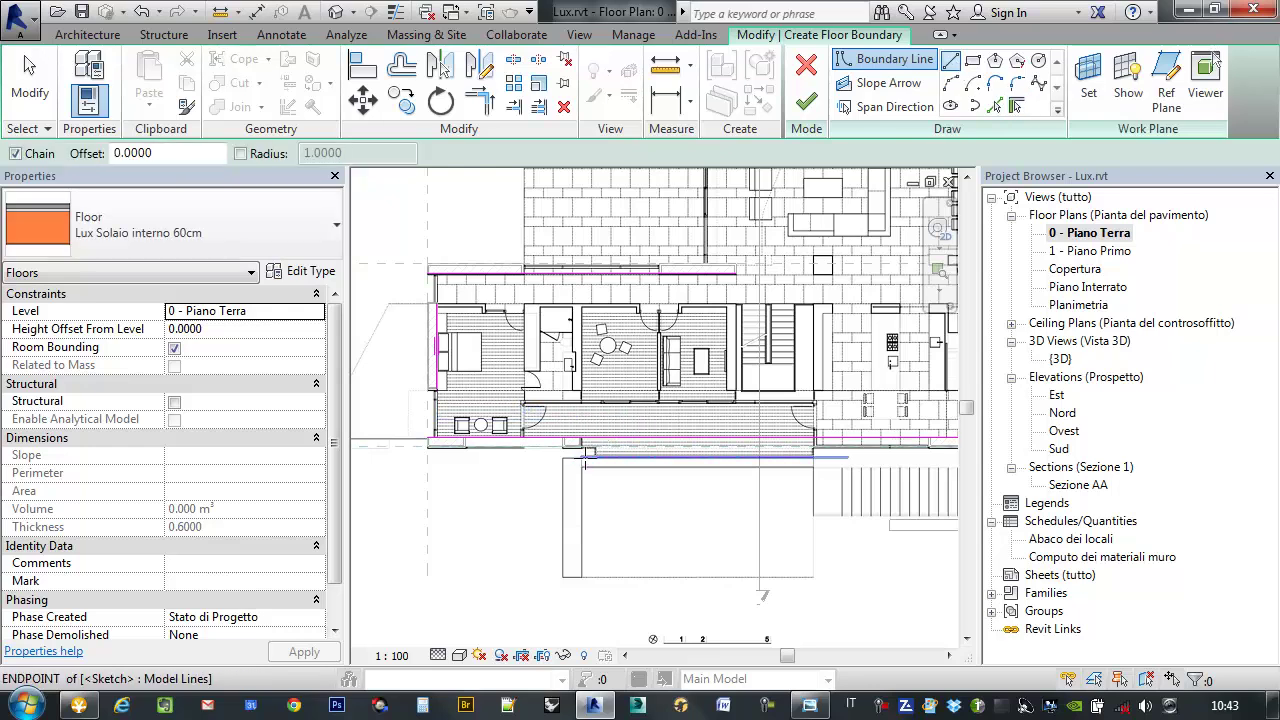
scroll(580, 457, up, 4)
scroll(565, 380, up, 2)
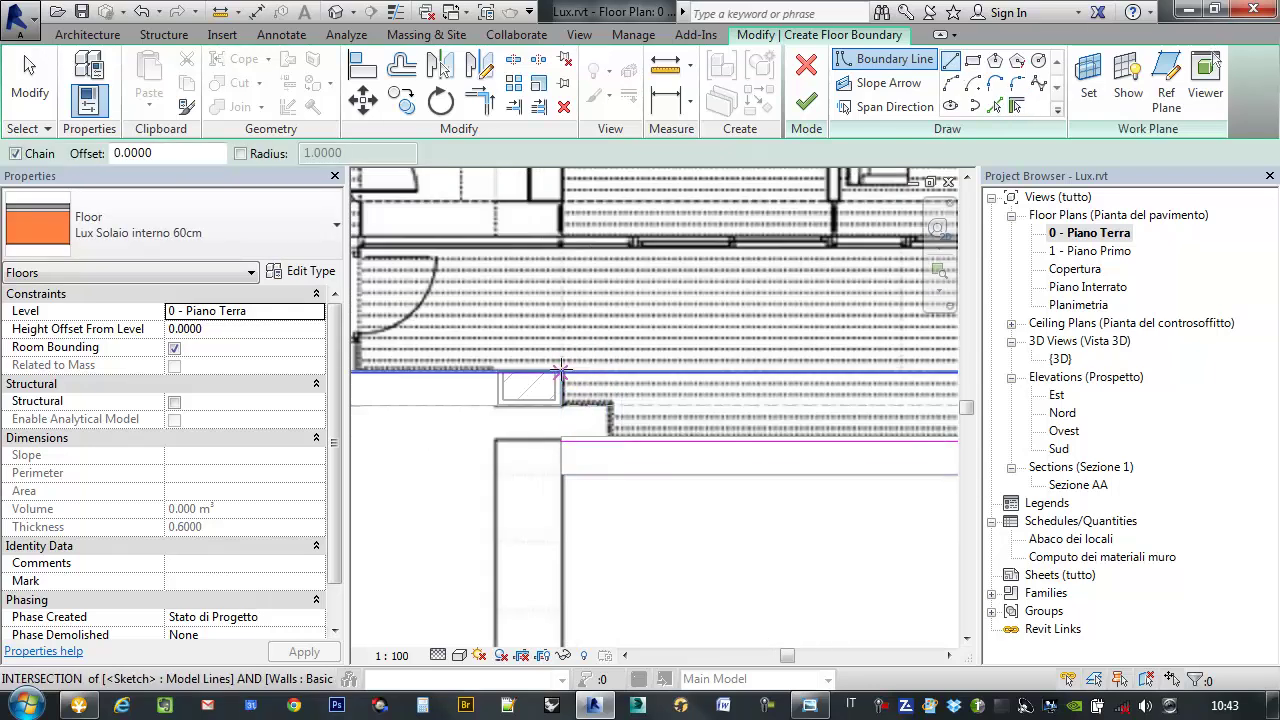
scroll(562, 372, up, 1)
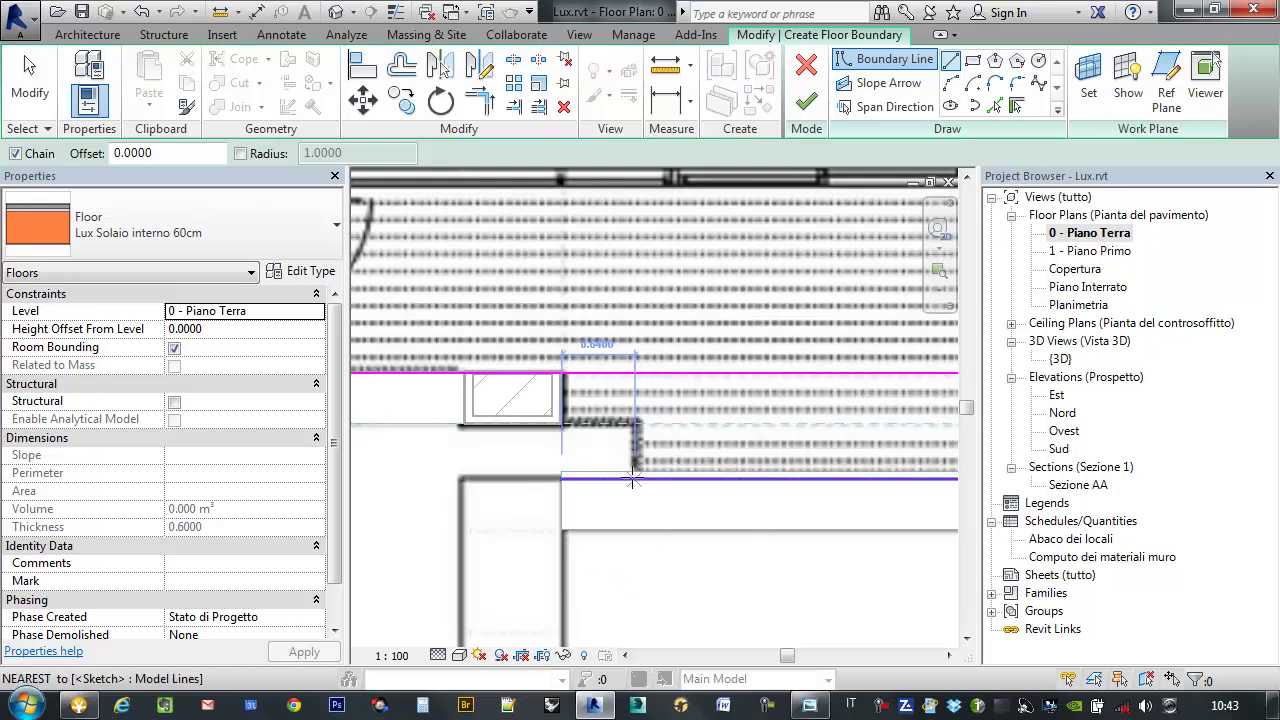
click(634, 478)
click(635, 425)
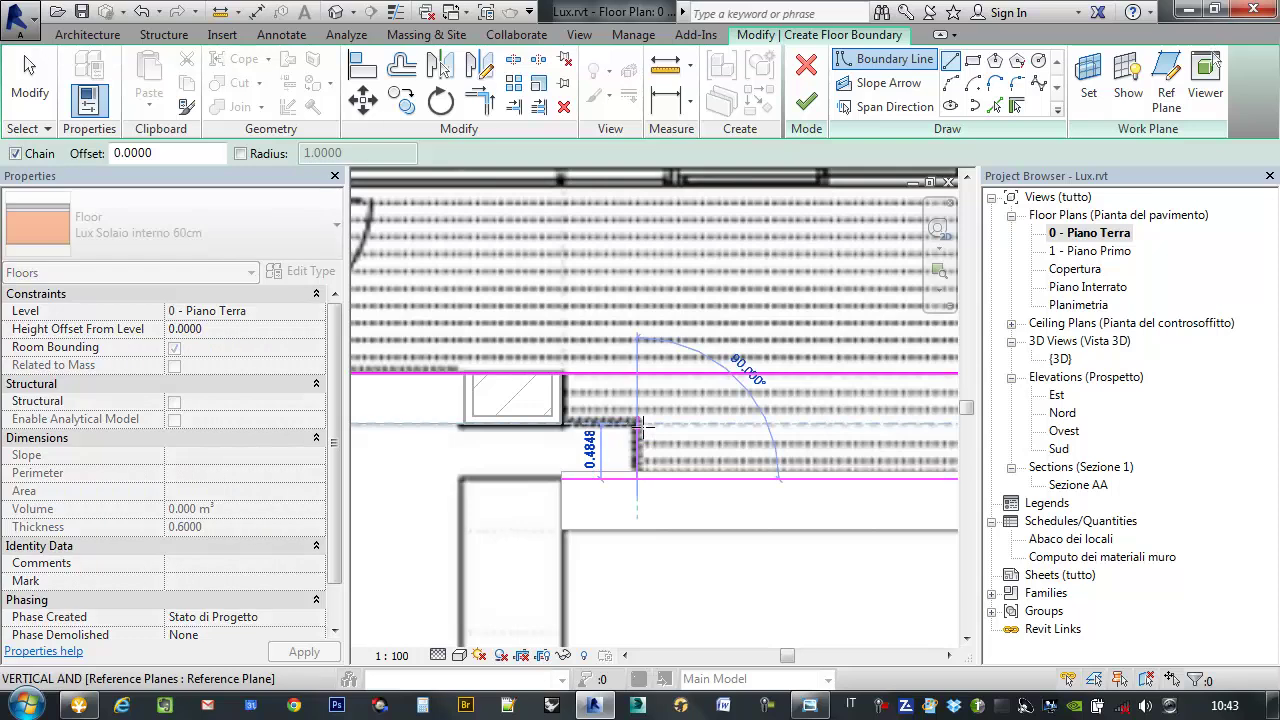
click(561, 424)
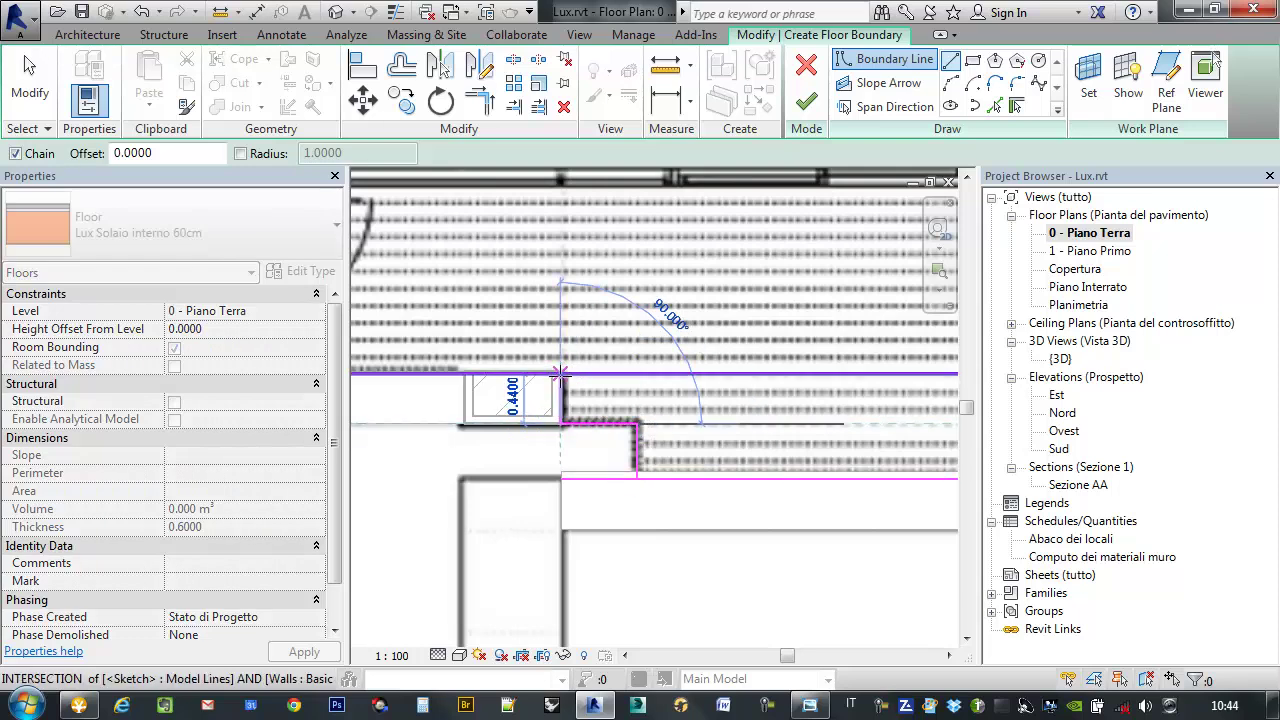
click(561, 374)
- Draw a vertical boundary line up from the bottom corner
scroll(595, 430, up, 1)
scroll(601, 432, up, 1)
scroll(601, 432, down, 3)
scroll(812, 432, up, 1)
scroll(812, 432, up, 1)
scroll(812, 432, up, 3)
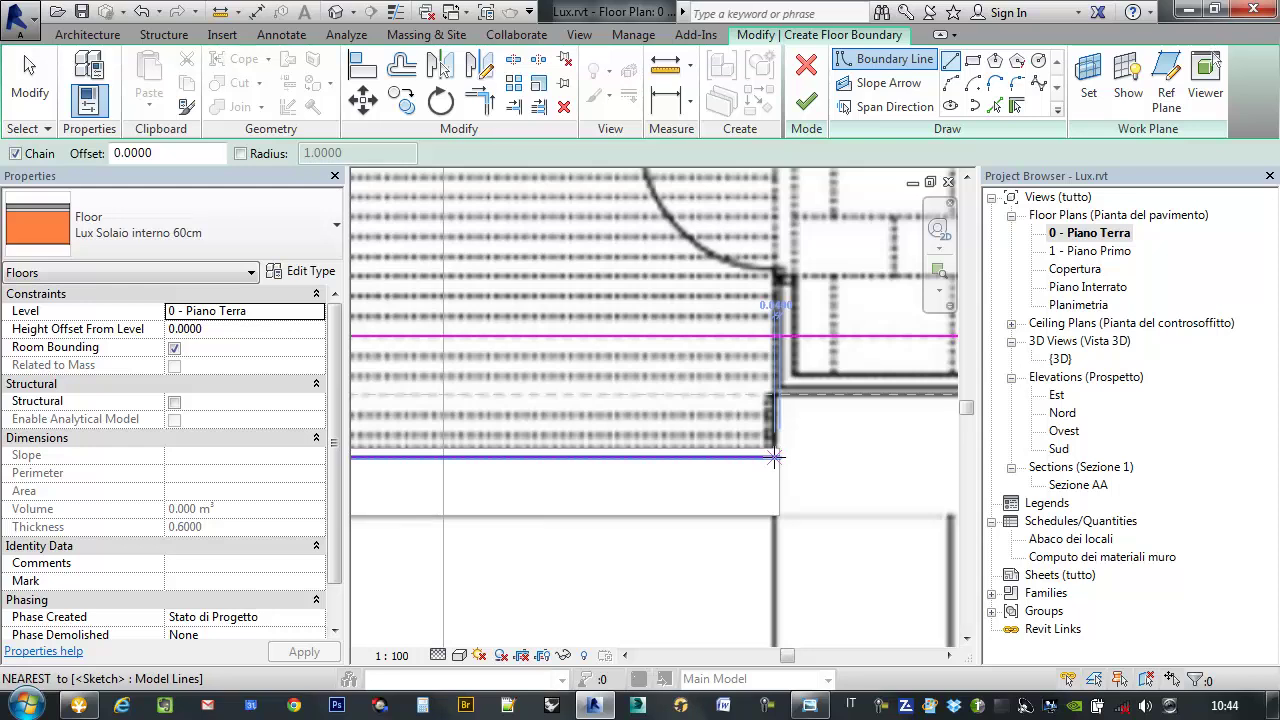
click(775, 457)
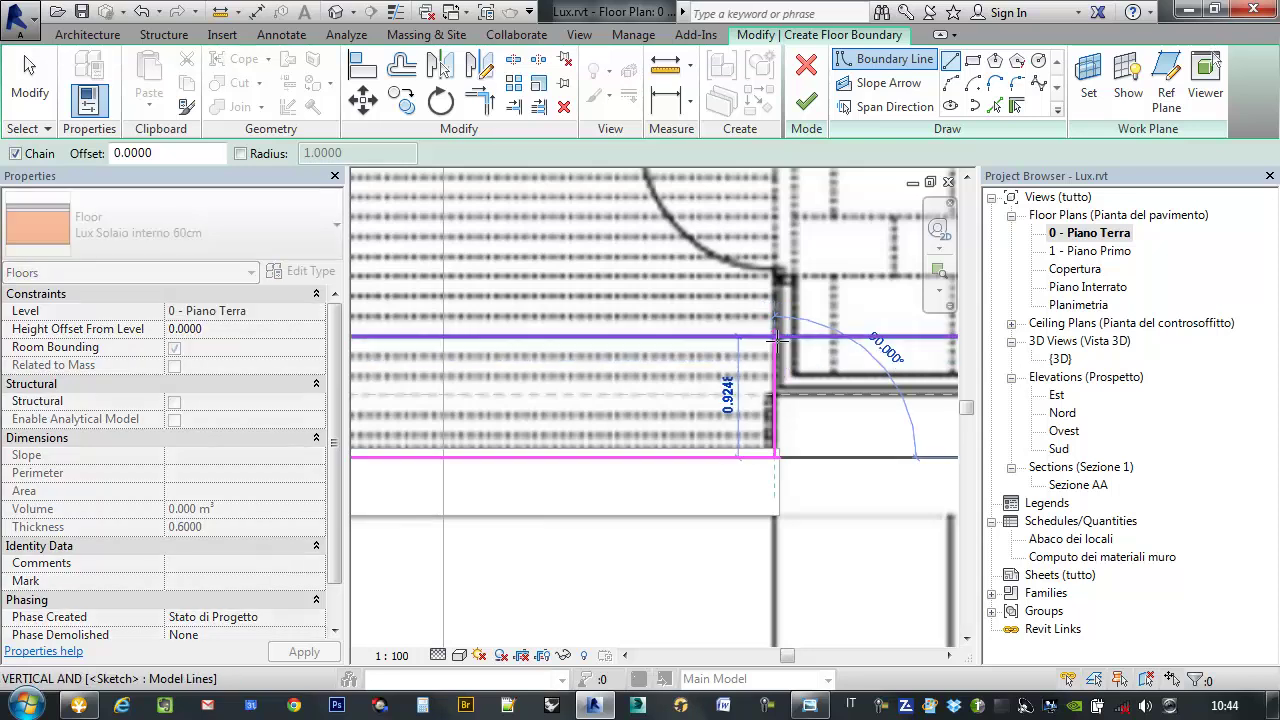
click(775, 337)
key(Escape)
scroll(572, 432, down, 5)
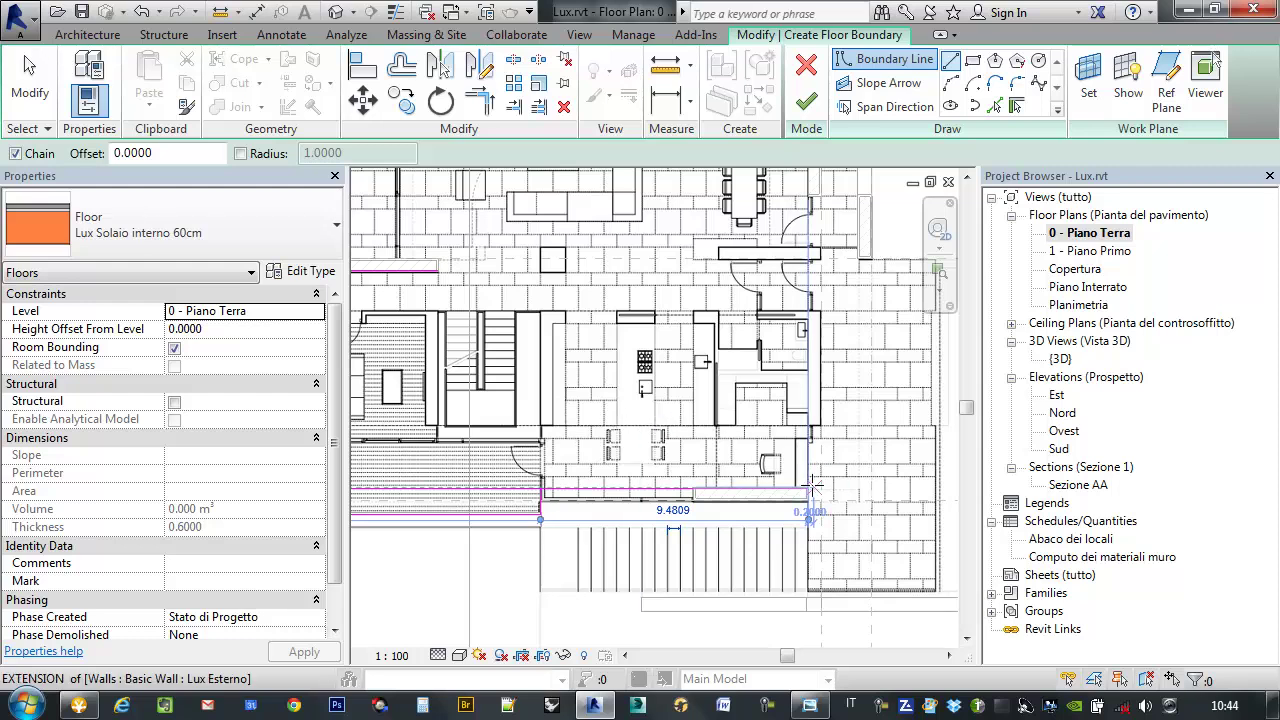
- Draw a vertical boundary segment from the wall corner up to the top wall corner
click(808, 489)
middle_drag(834, 290, 786, 435)
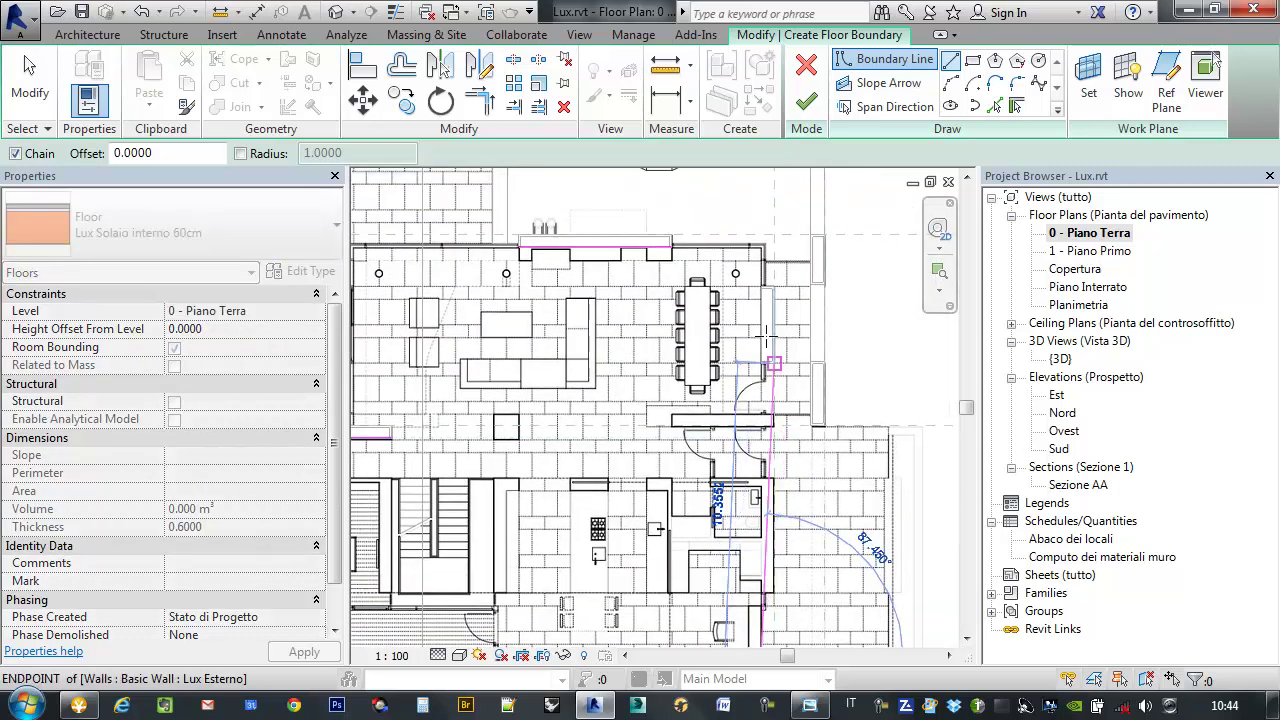
click(760, 246)
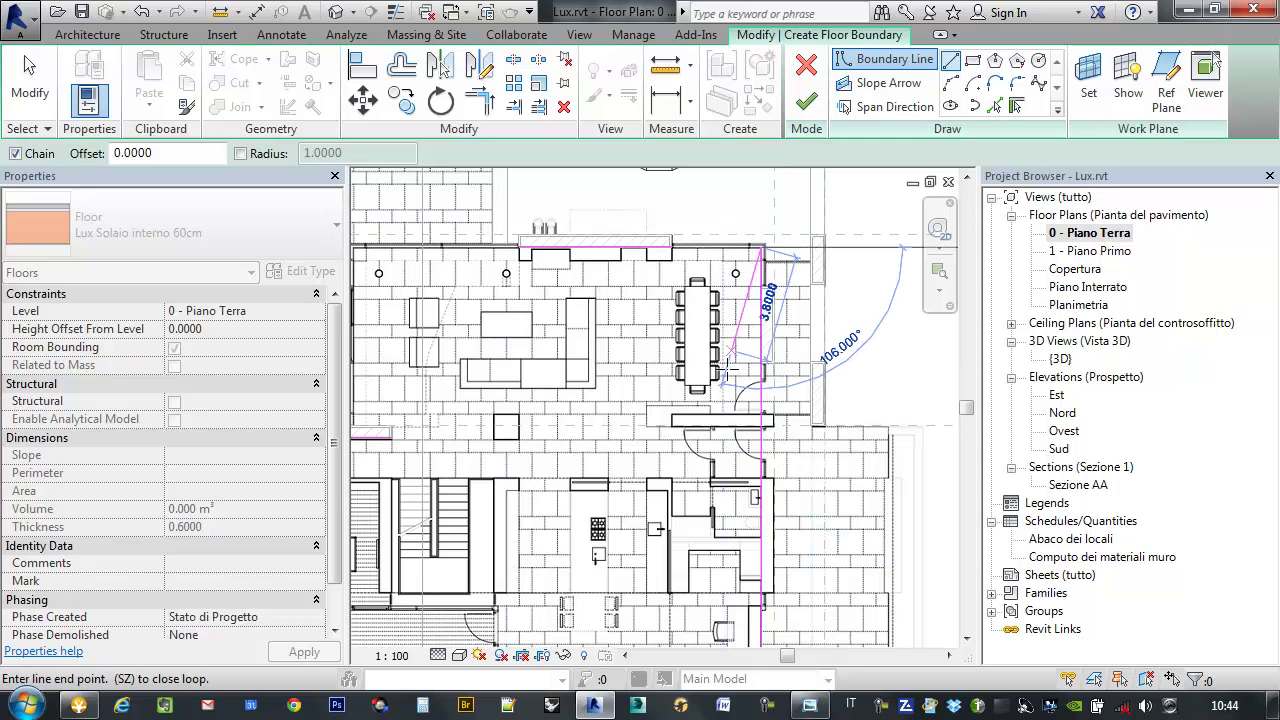
middle_drag(880, 293, 940, 200)
scroll(869, 343, up, 1)
scroll(869, 343, up, 1)
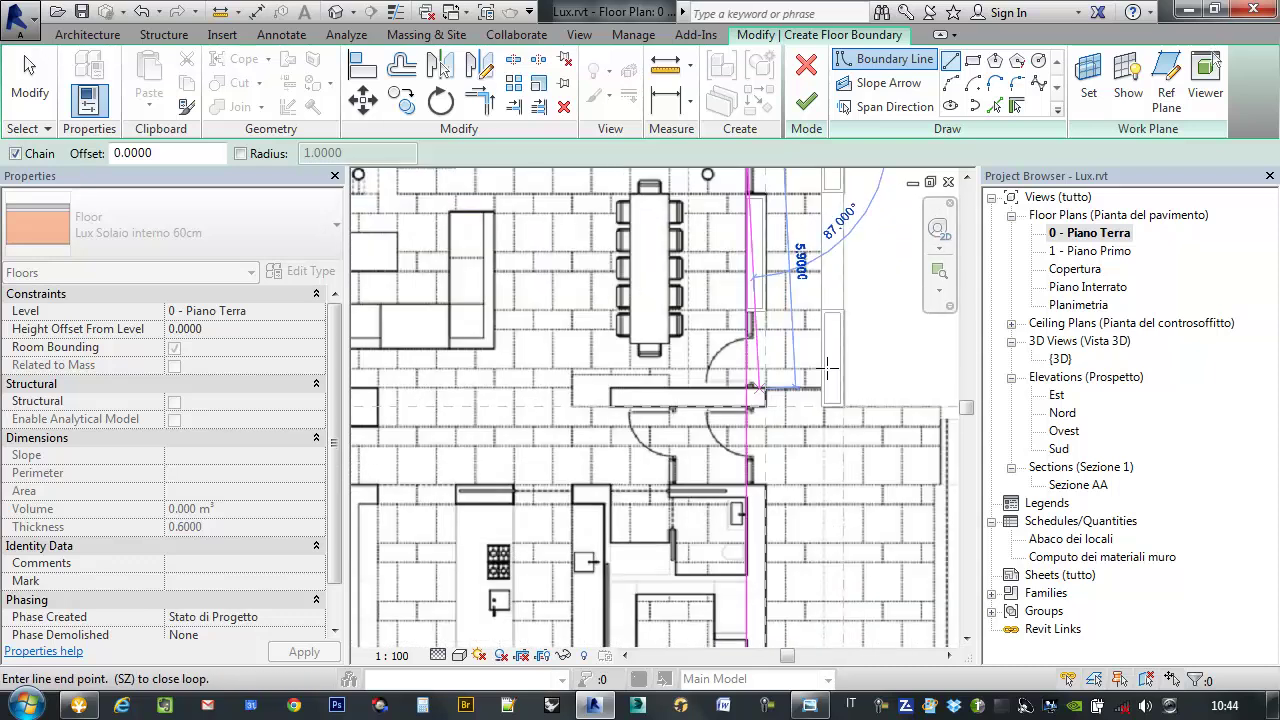
scroll(796, 290, up, 1)
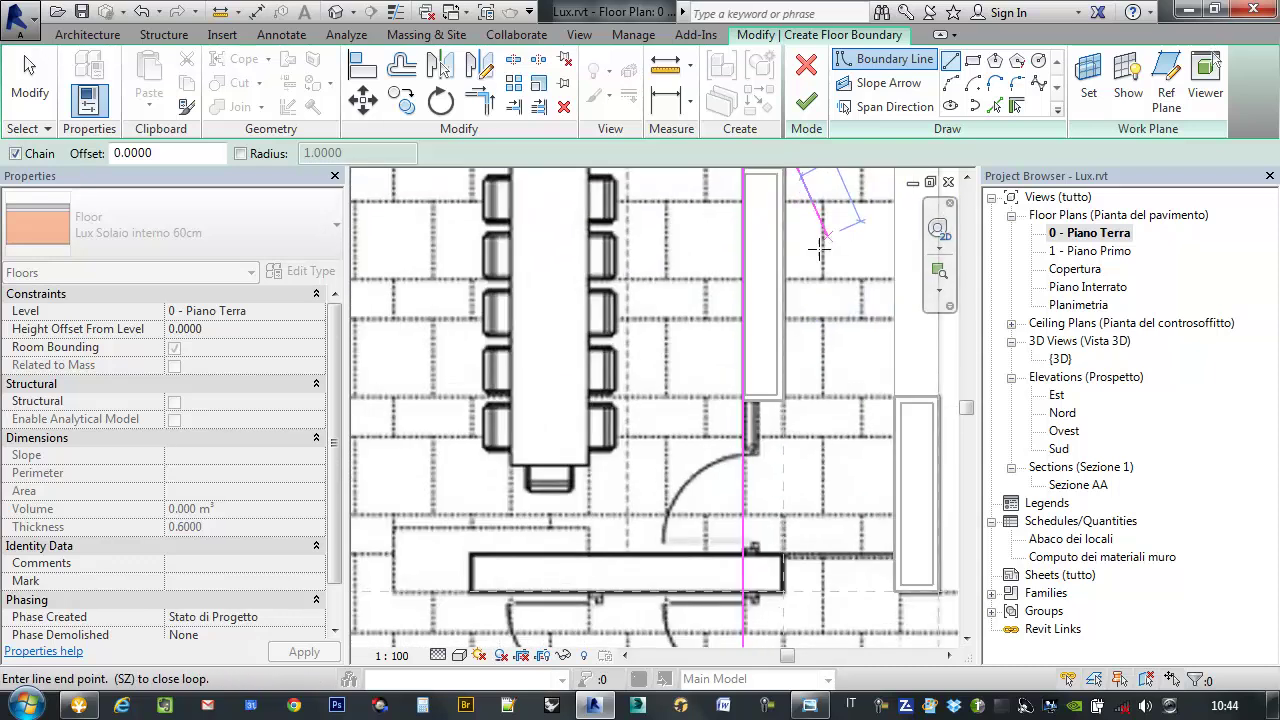
scroll(796, 290, up, 2)
mouse_move(809, 434)
middle_down()
mouse_move(722, 345)
mouse_move(750, 150)
middle_up()
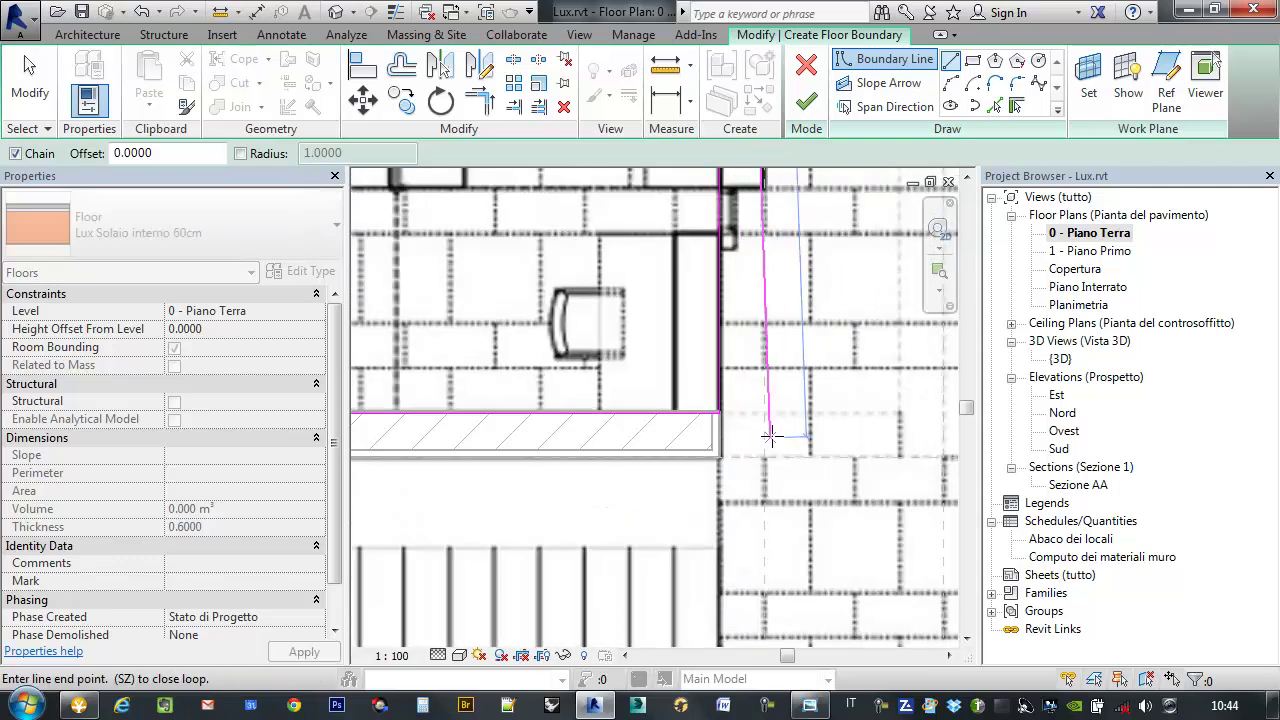
middle_drag(750, 398, 806, 386)
scroll(700, 350, down, 3)
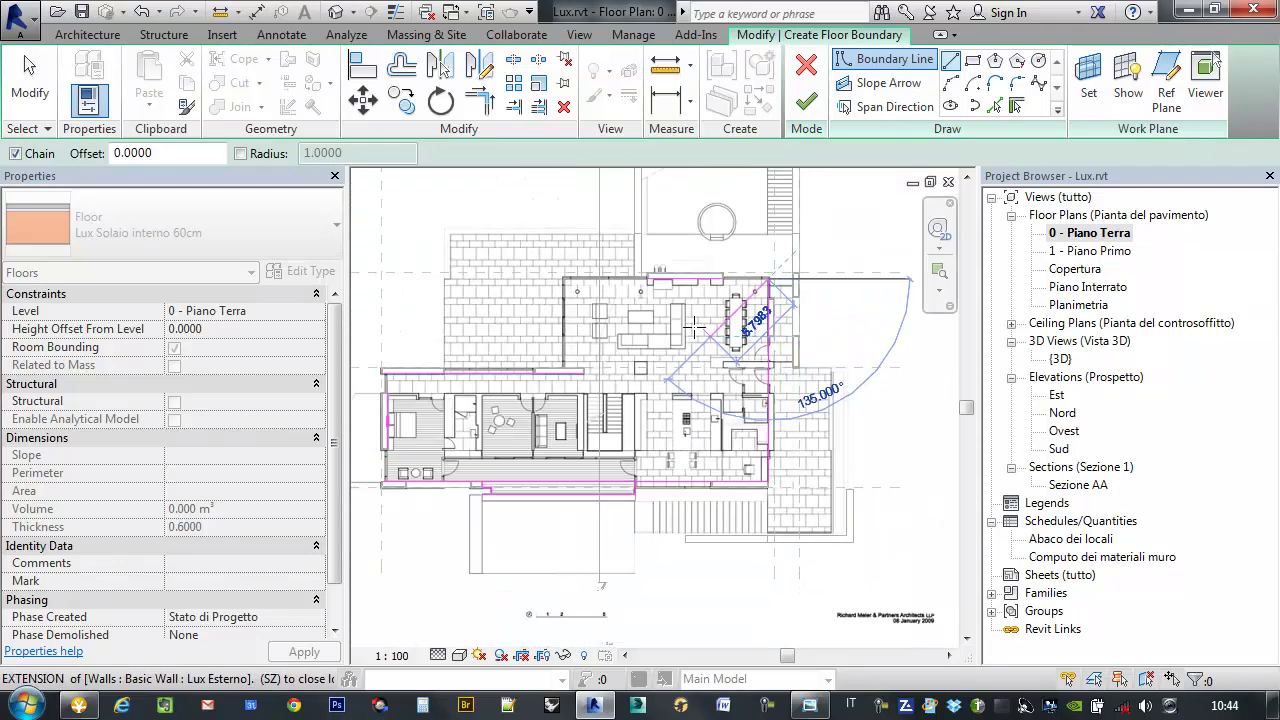
scroll(596, 318, up, 1)
key(Escape)
scroll(512, 412, up, 1)
scroll(514, 422, up, 1)
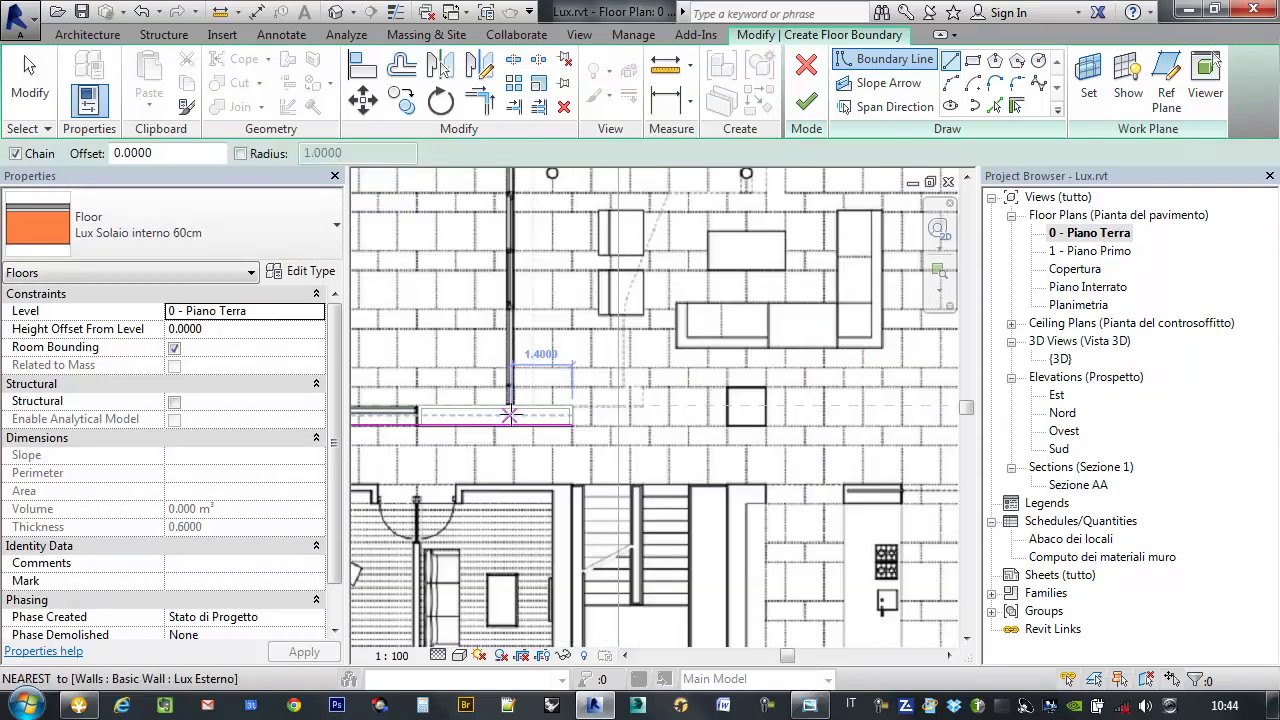
- Add a vertical boundary line up the left wall, then recentre the whole building
click(512, 425)
middle_drag(520, 250, 515, 477)
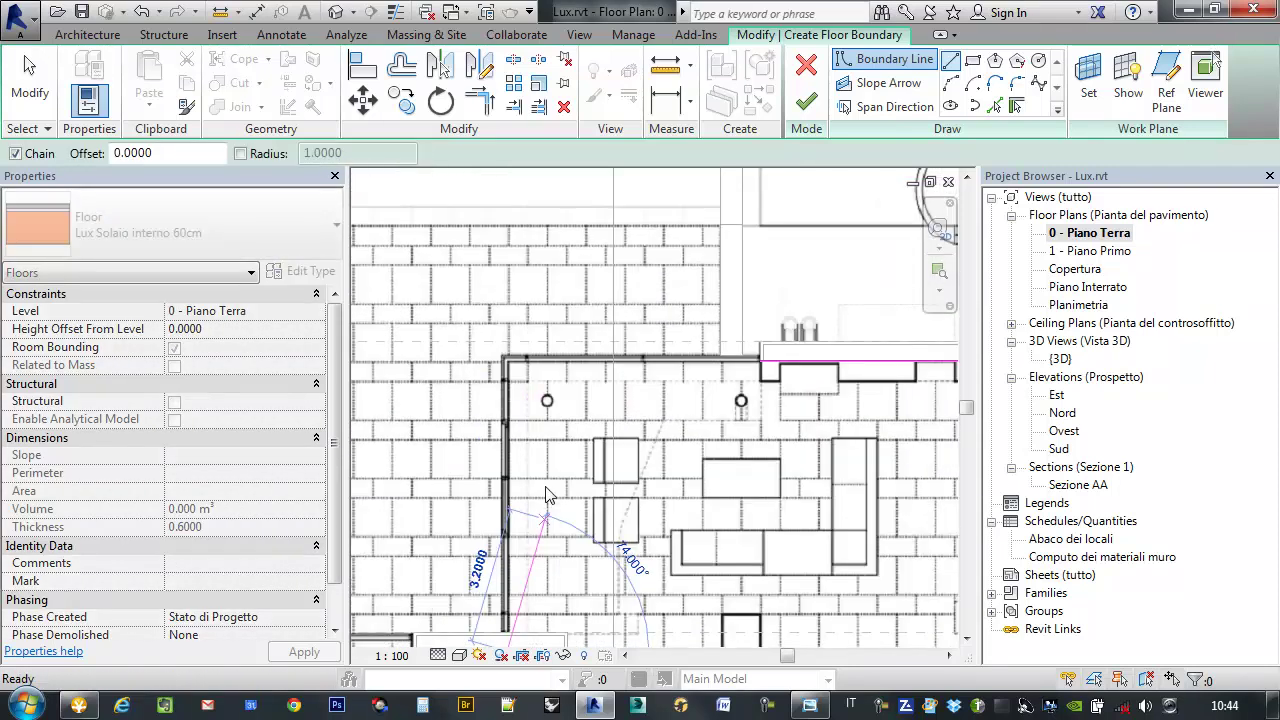
click(508, 360)
scroll(508, 360, down, 1)
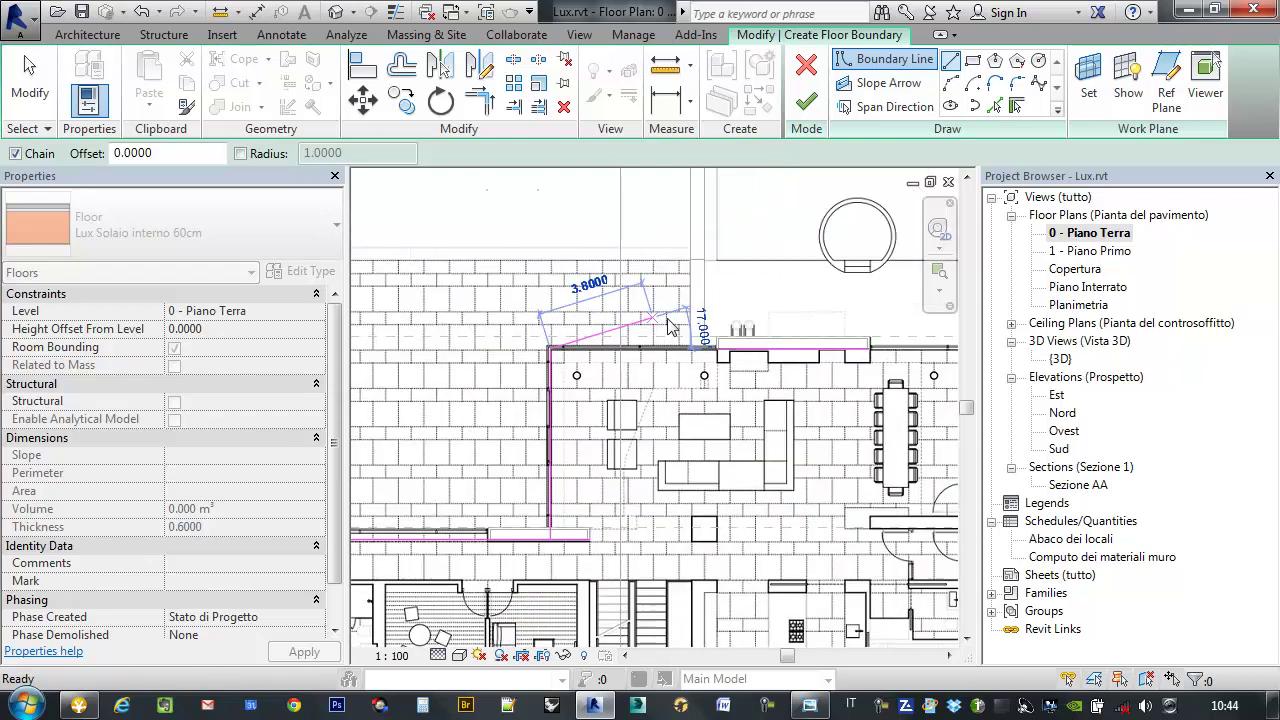
key(Escape)
middle_drag(537, 374, 661, 304)
scroll(645, 330, down, 1)
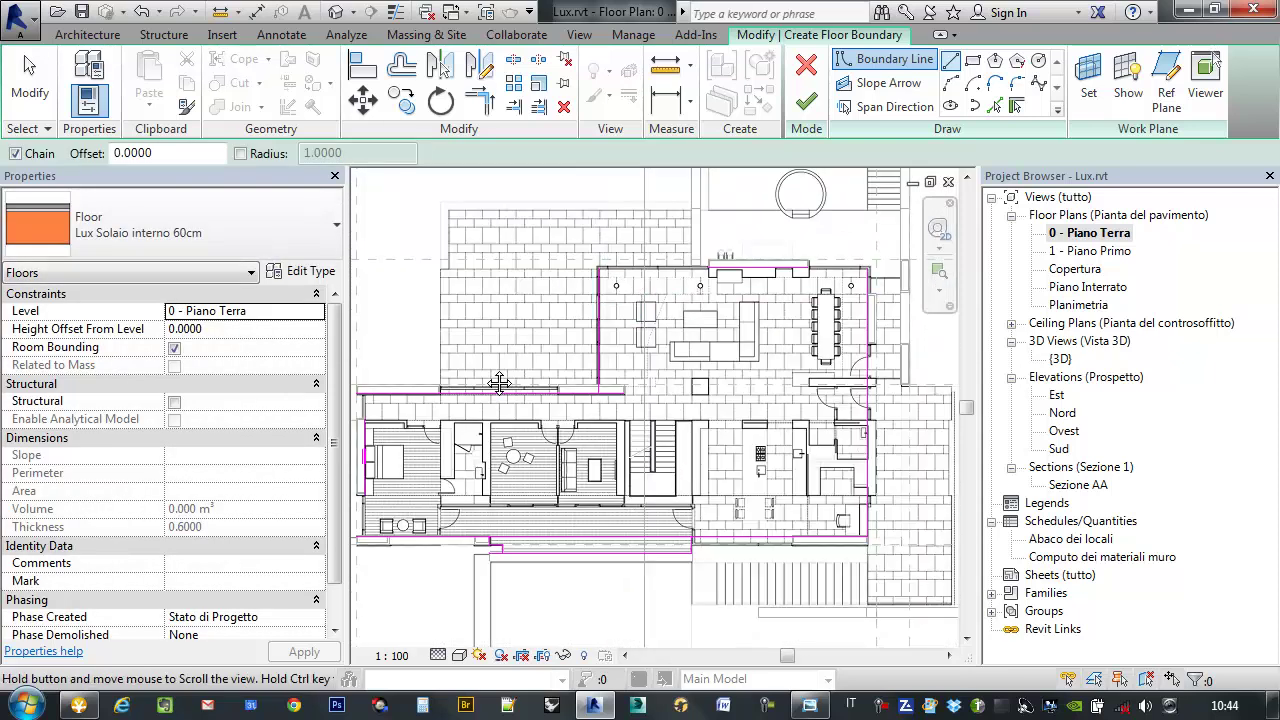
scroll(640, 345, down, 1)
middle_drag(636, 352, 906, 327)
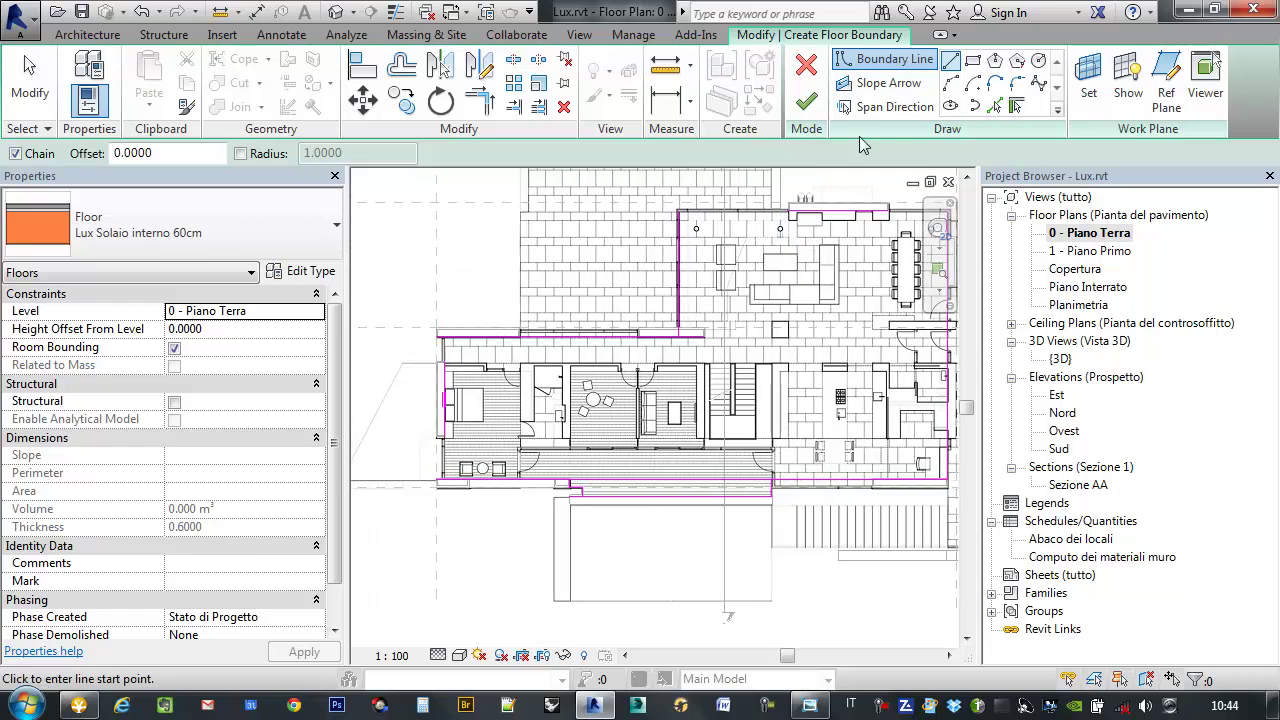
- Trim the left boundary lines into clean top-left and lower-left corners with Trim/Extend to Corner
click(478, 110)
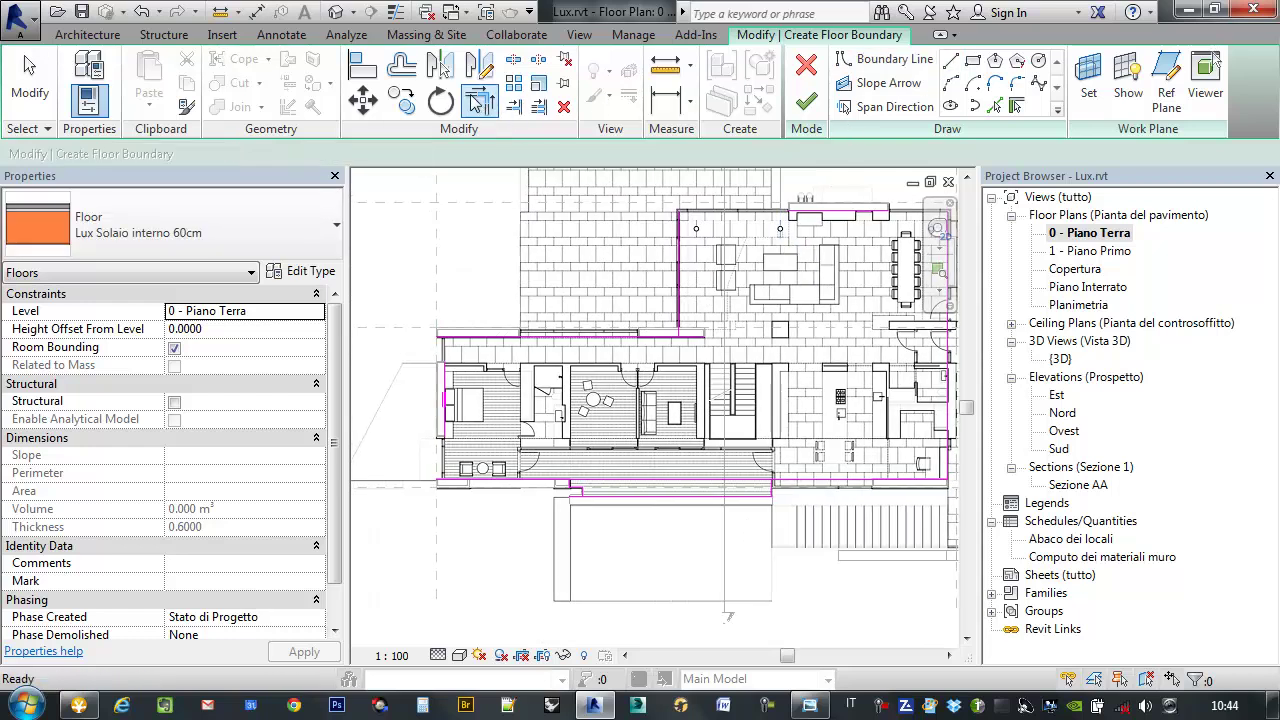
middle_drag(716, 248, 673, 276)
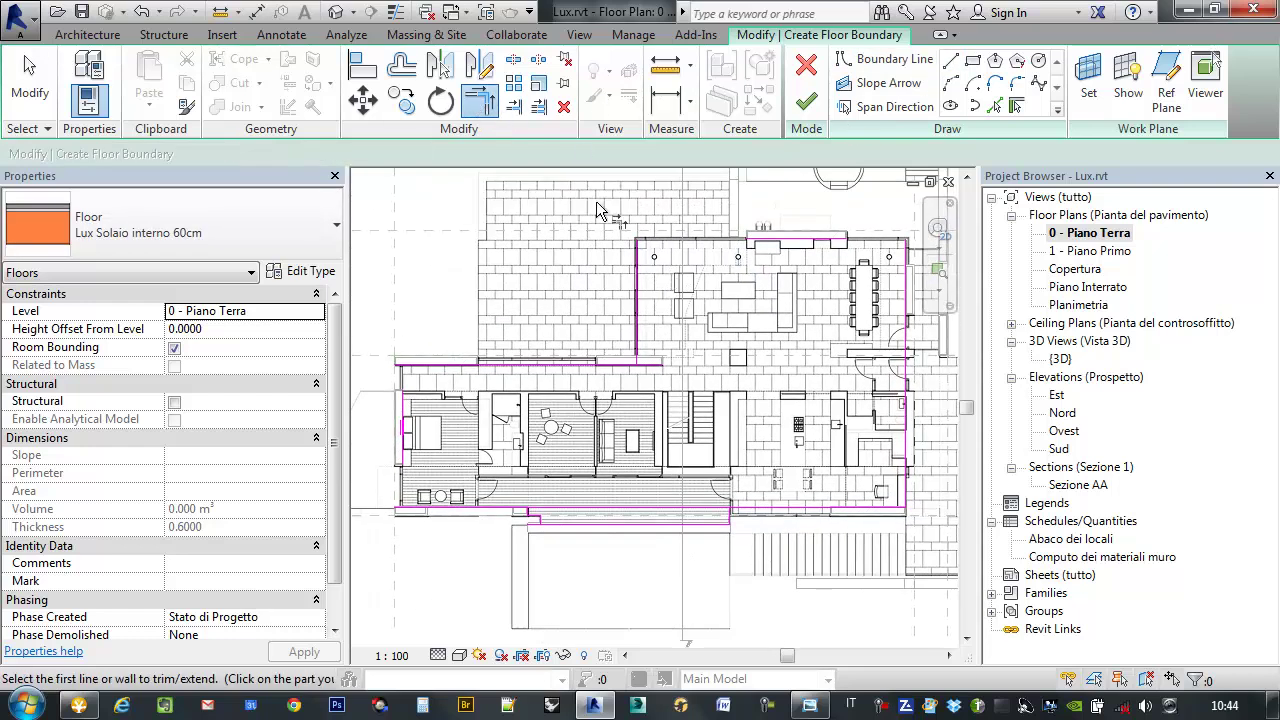
click(636, 262)
click(760, 239)
click(637, 336)
click(620, 364)
click(433, 368)
scroll(431, 372, up, 2)
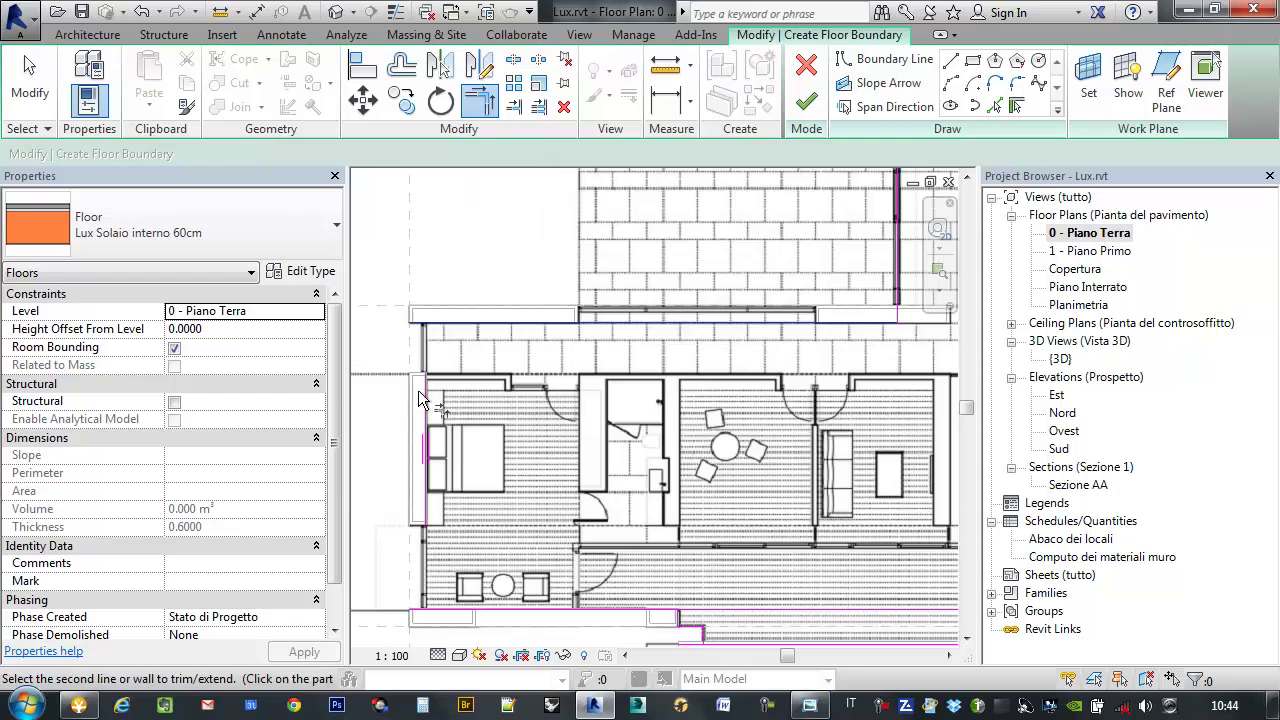
scroll(430, 366, up, 3)
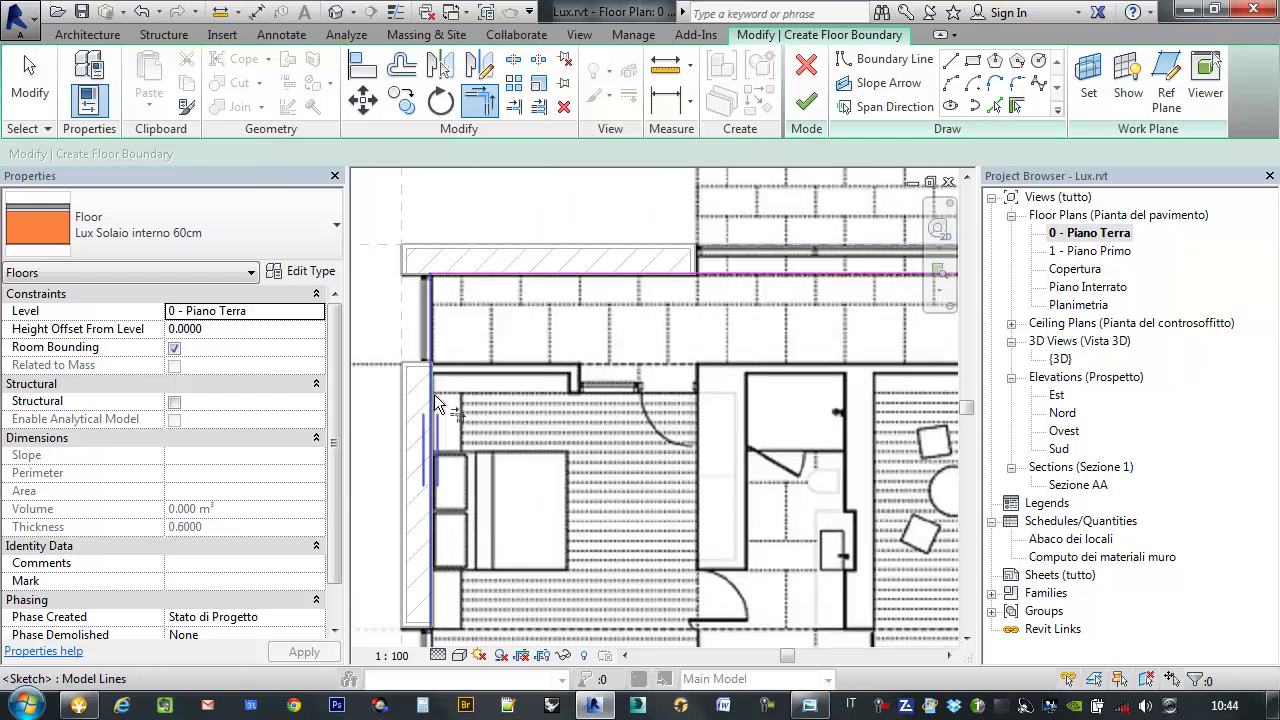
middle_drag(433, 614, 468, 324)
click(468, 324)
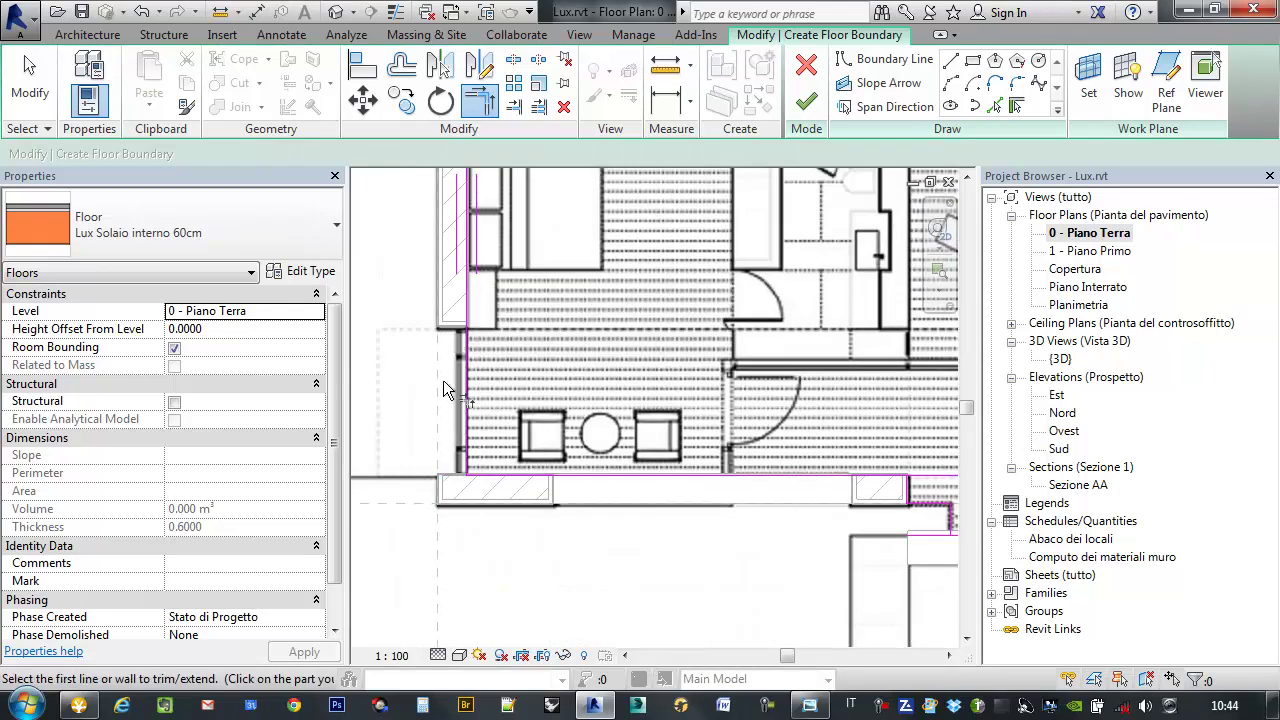
- Join the boundary lines by the upper rooms into a corner and cancel the 'Can't keep elements joined' error
scroll(889, 473, down, 2)
middle_drag(889, 473, 583, 403)
scroll(583, 403, up, 2)
click(610, 370)
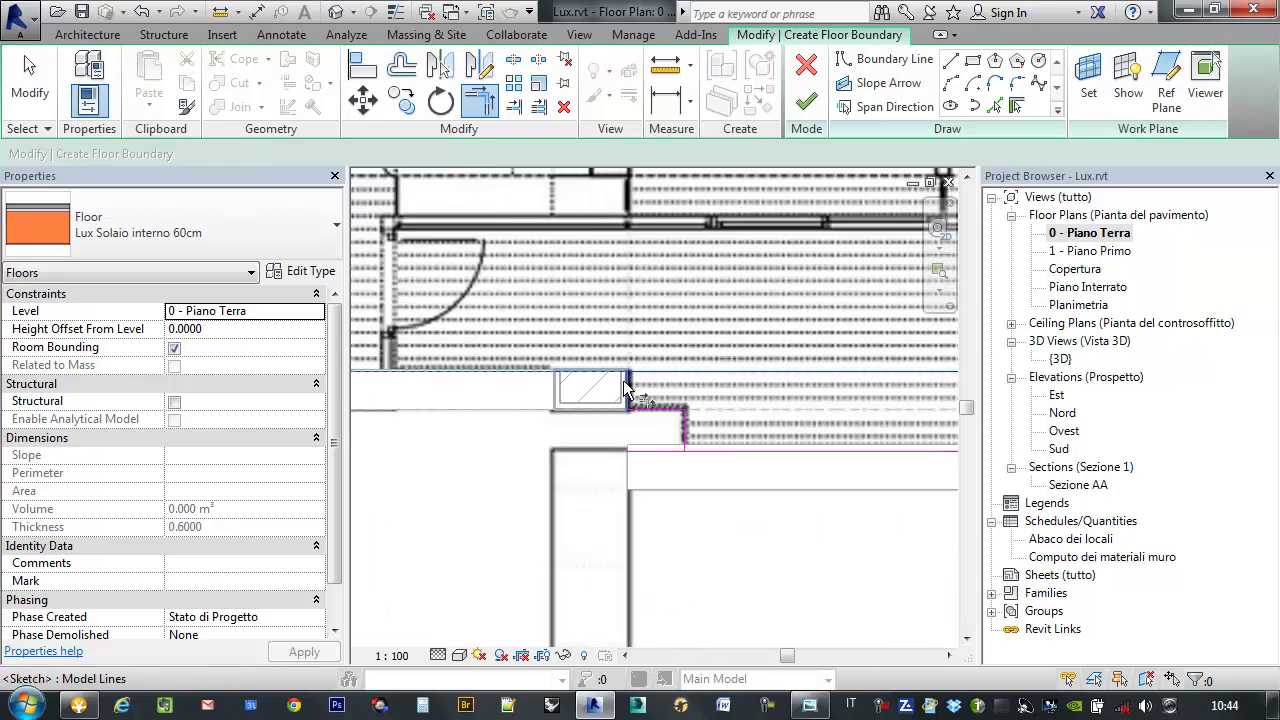
click(631, 407)
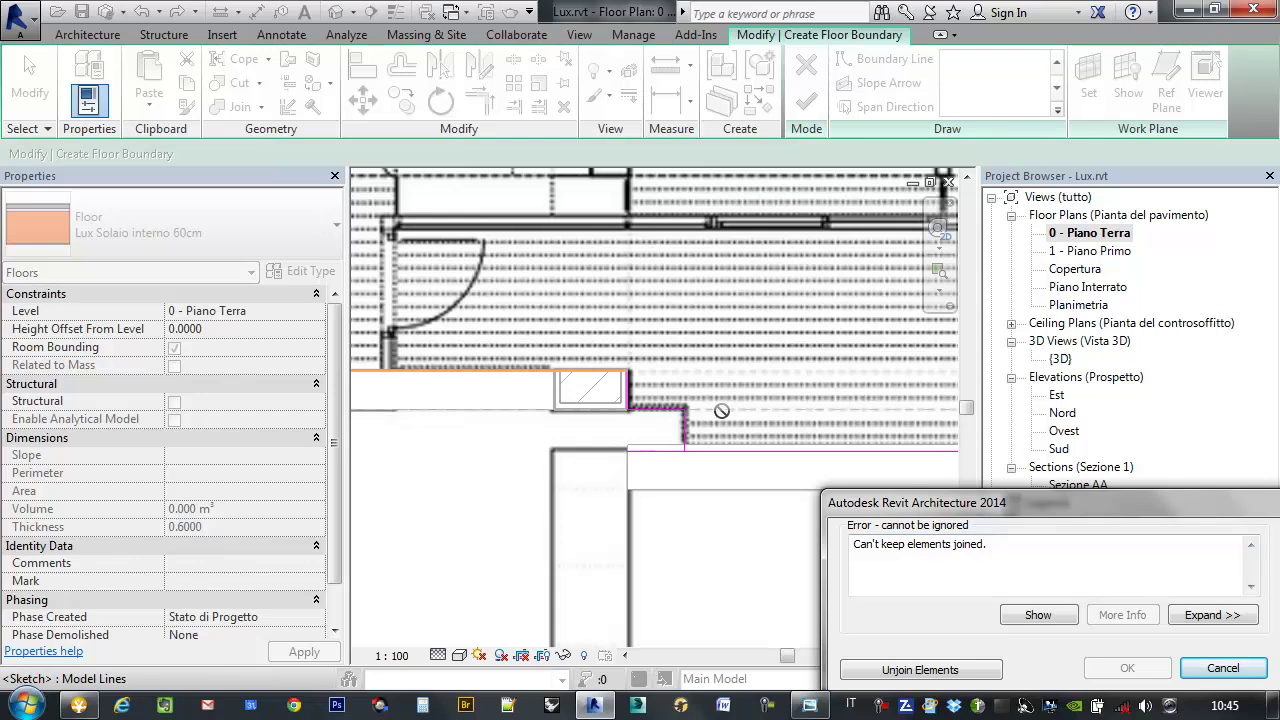
scroll(663, 437, down, 2)
scroll(640, 430, down, 2)
scroll(619, 428, down, 2)
scroll(723, 433, up, 2)
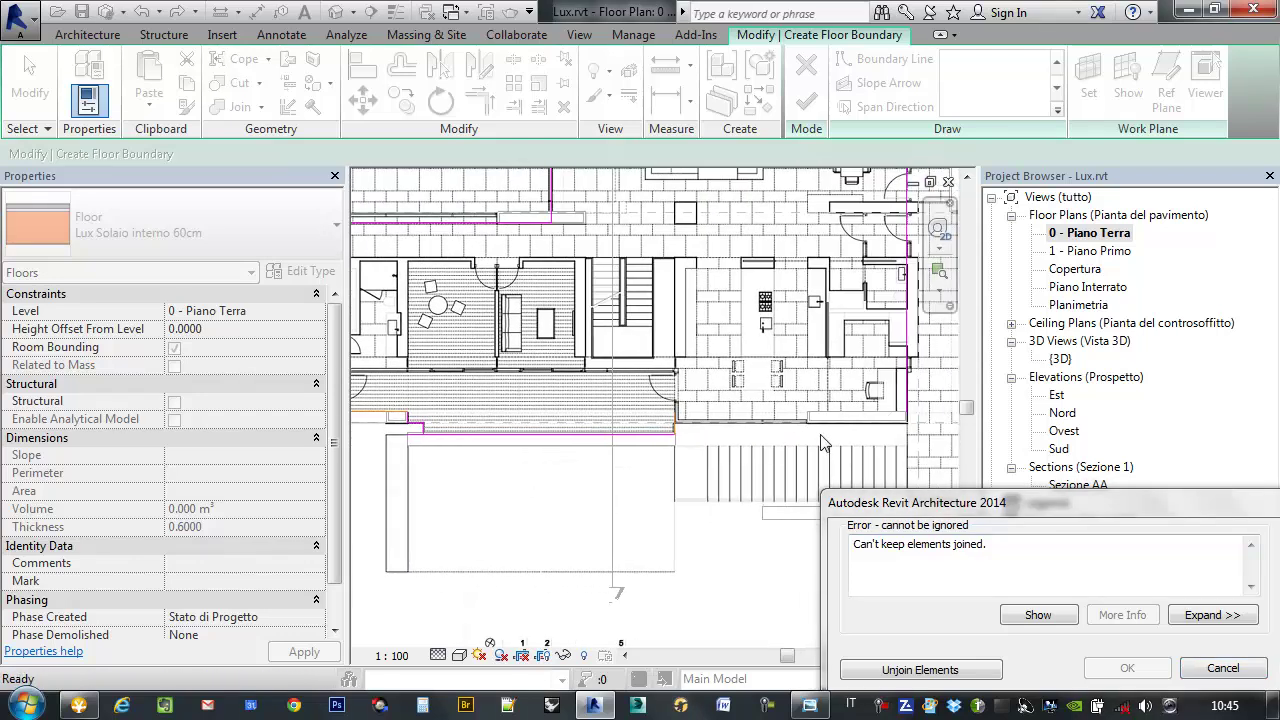
scroll(609, 417, up, 2)
scroll(731, 418, down, 2)
scroll(760, 450, down, 2)
click(1222, 668)
scroll(640, 420, down, 2)
scroll(608, 405, up, 2)
middle_drag(645, 424, 605, 426)
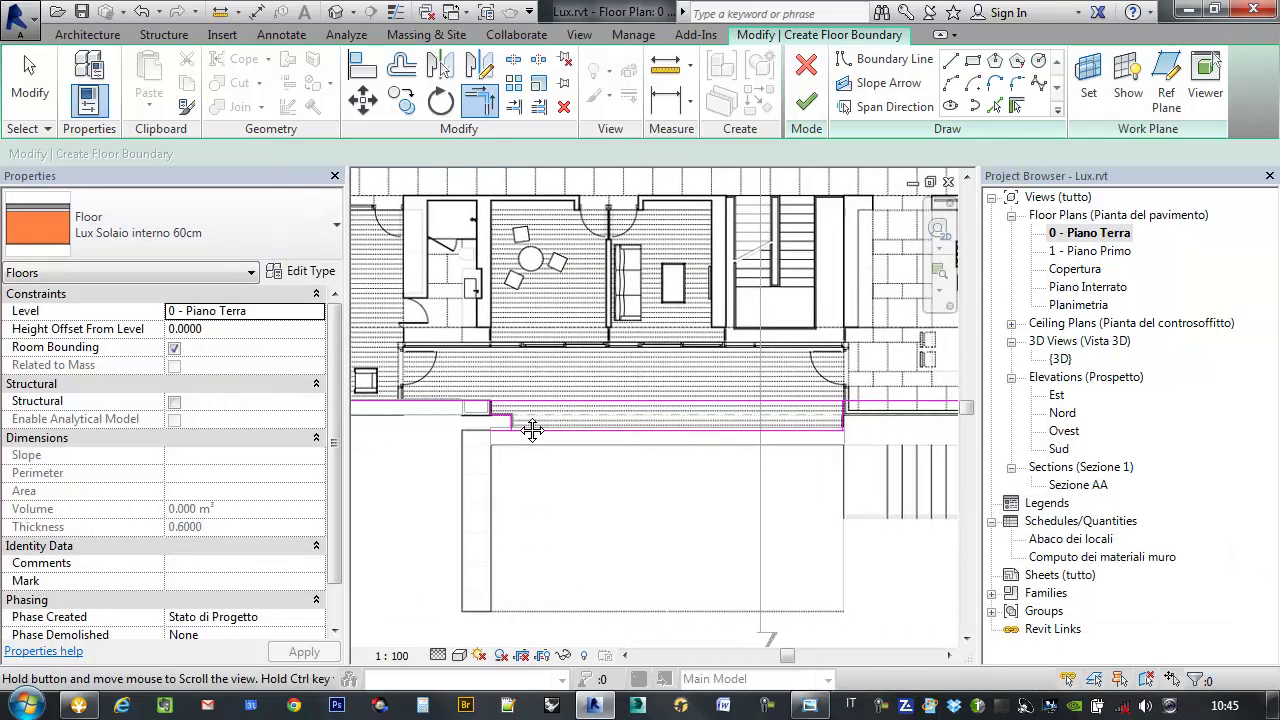
scroll(605, 426, down, 1)
scroll(690, 431, down, 1)
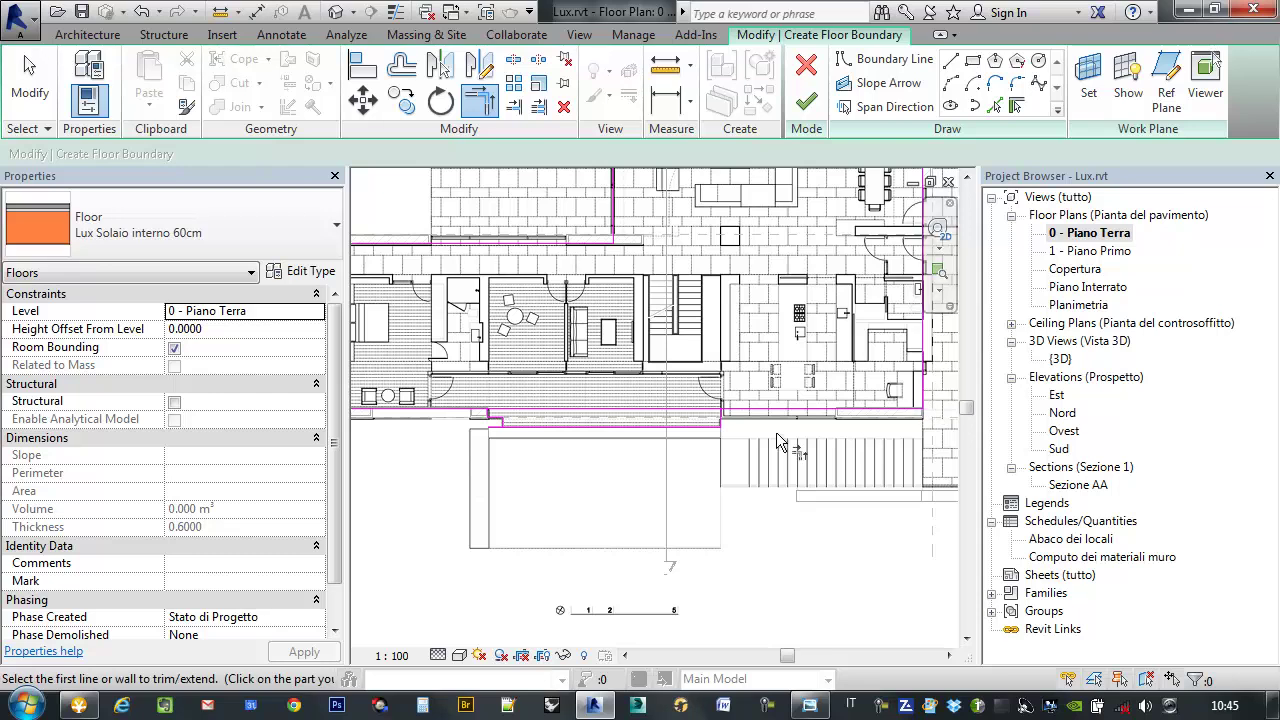
scroll(617, 389, up, 1)
scroll(605, 290, up, 1)
scroll(591, 176, up, 1)
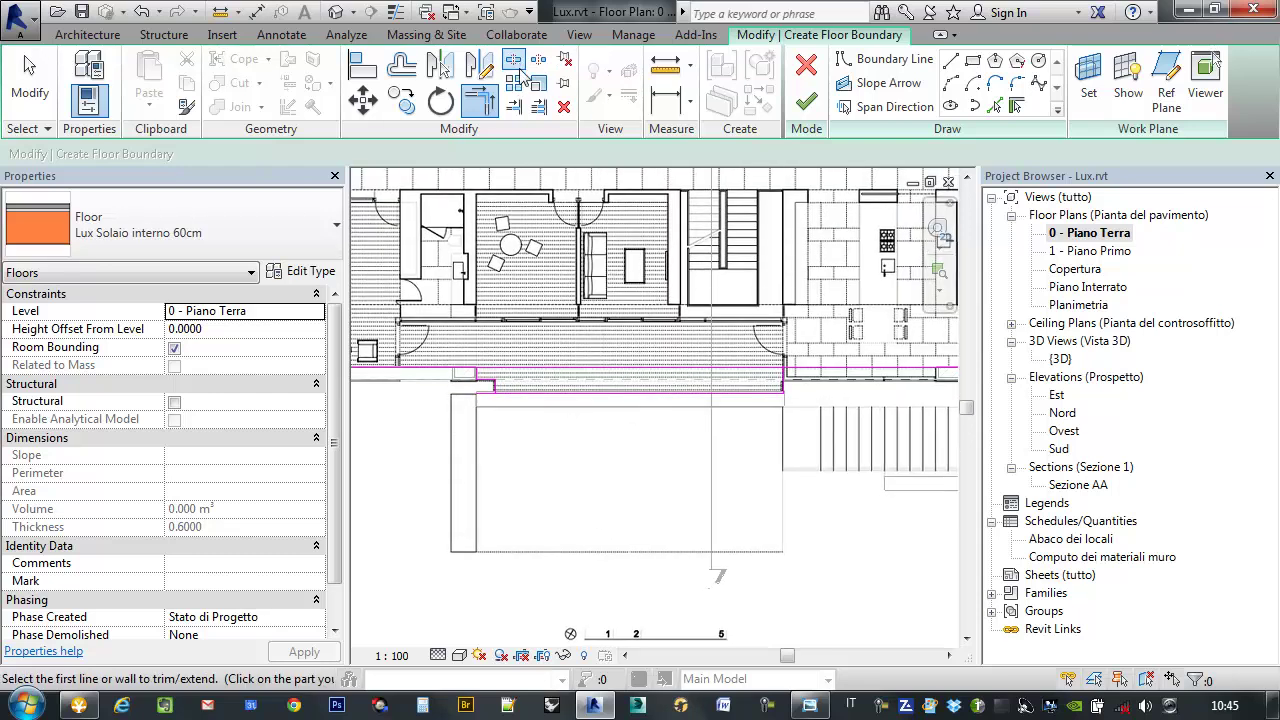
- Split the bottom boundary line at the left wall edge and at the right corner
click(513, 104)
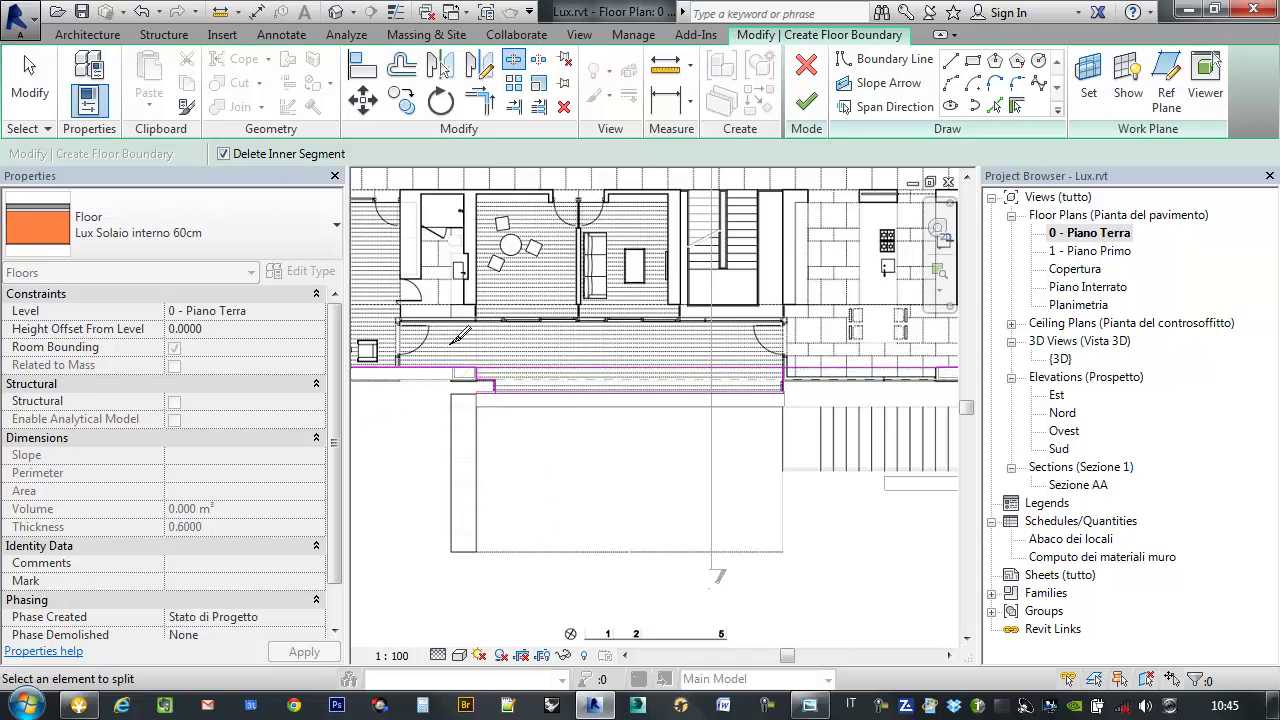
click(478, 368)
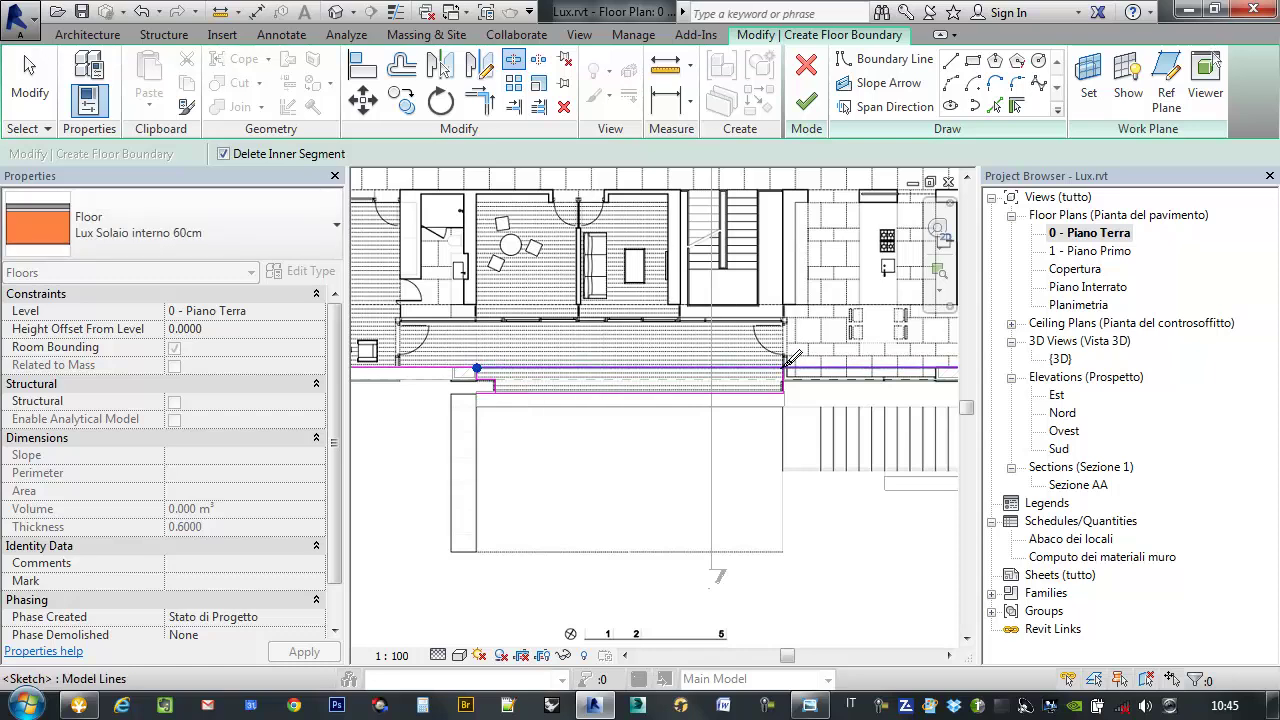
scroll(789, 365, up, 3)
scroll(789, 365, up, 2)
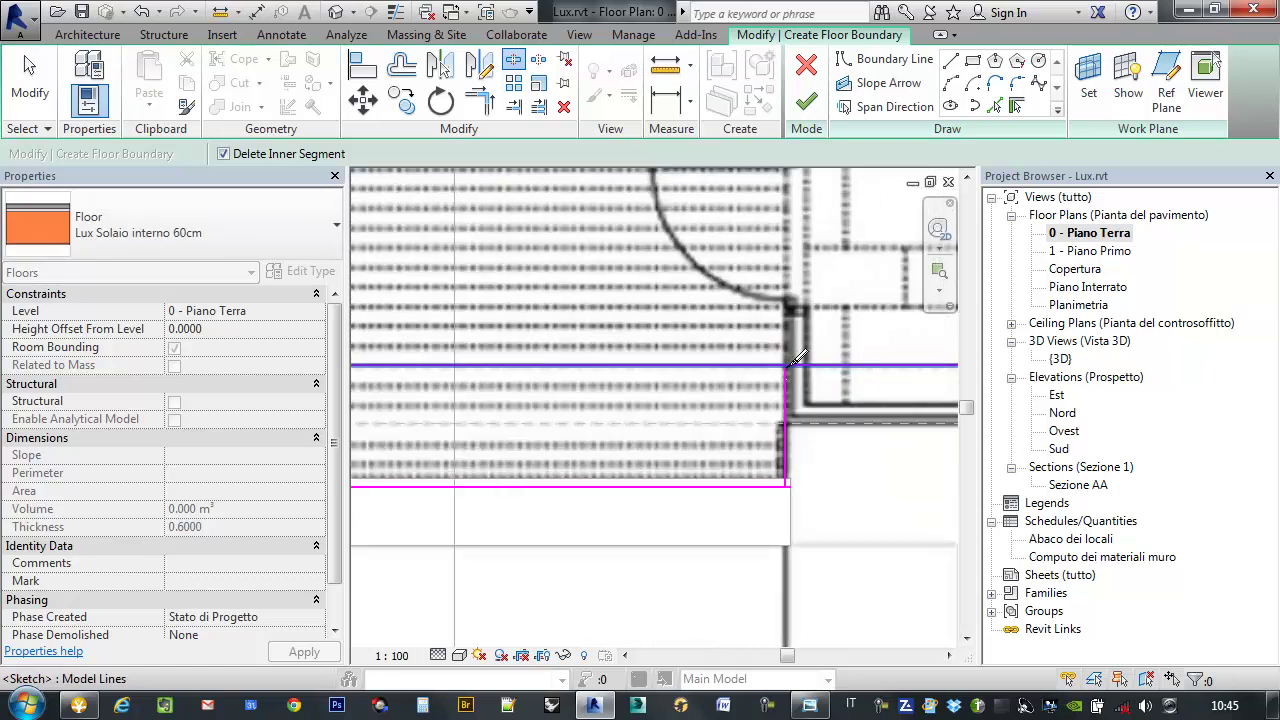
click(787, 365)
scroll(828, 335, down, 3)
scroll(828, 335, down, 2)
scroll(445, 360, up, 4)
- Trim the lower-left corner and close the notch corner with Trim/Extend to Corner
click(480, 100)
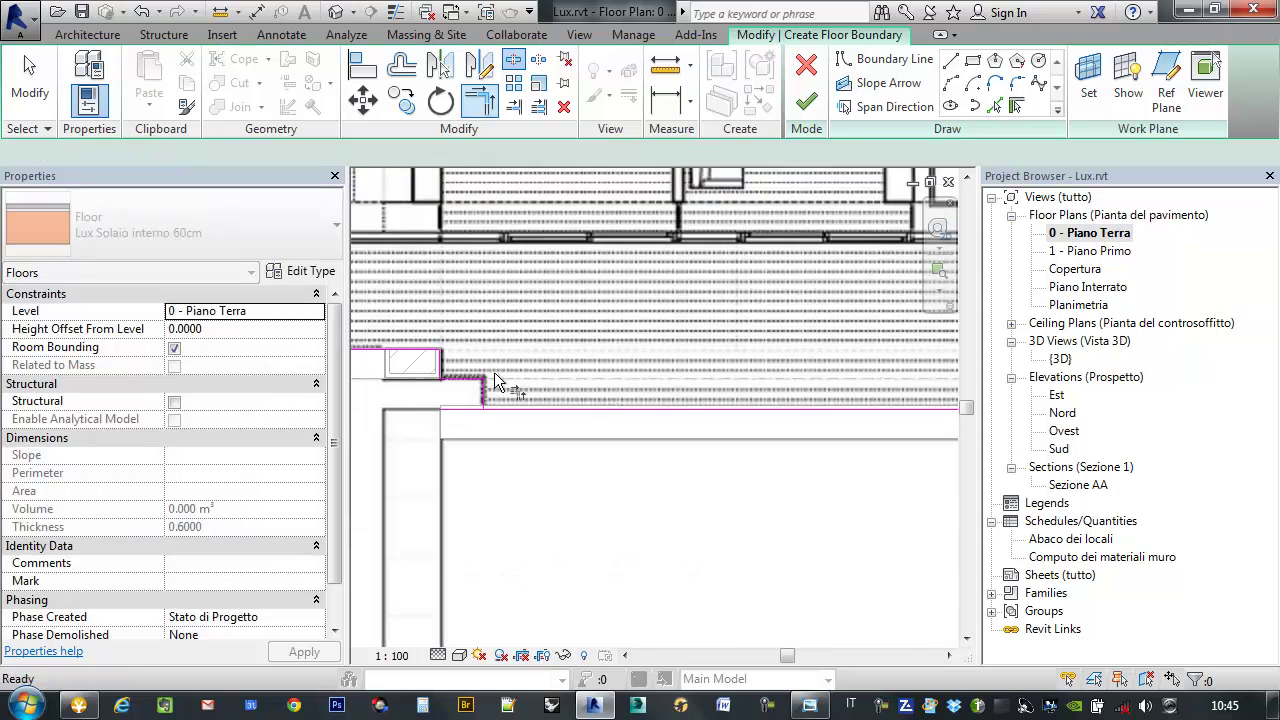
scroll(416, 337, up, 3)
click(439, 363)
click(463, 390)
click(549, 445)
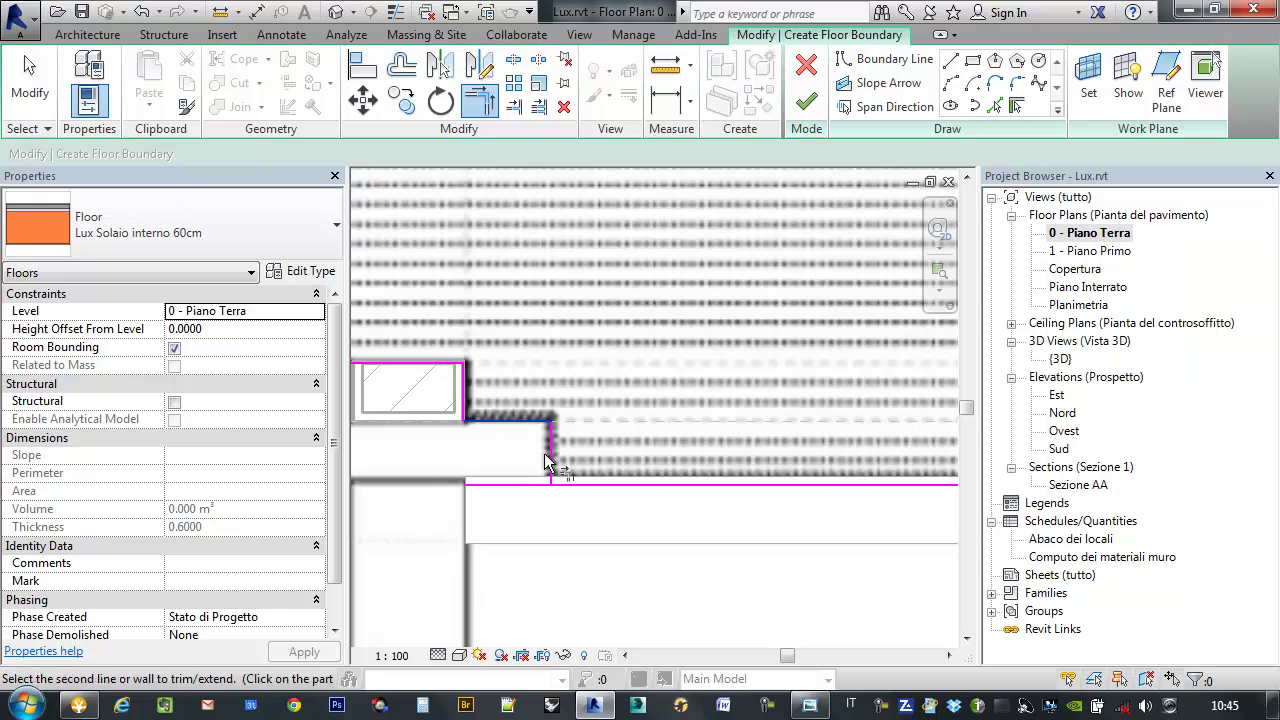
click(568, 484)
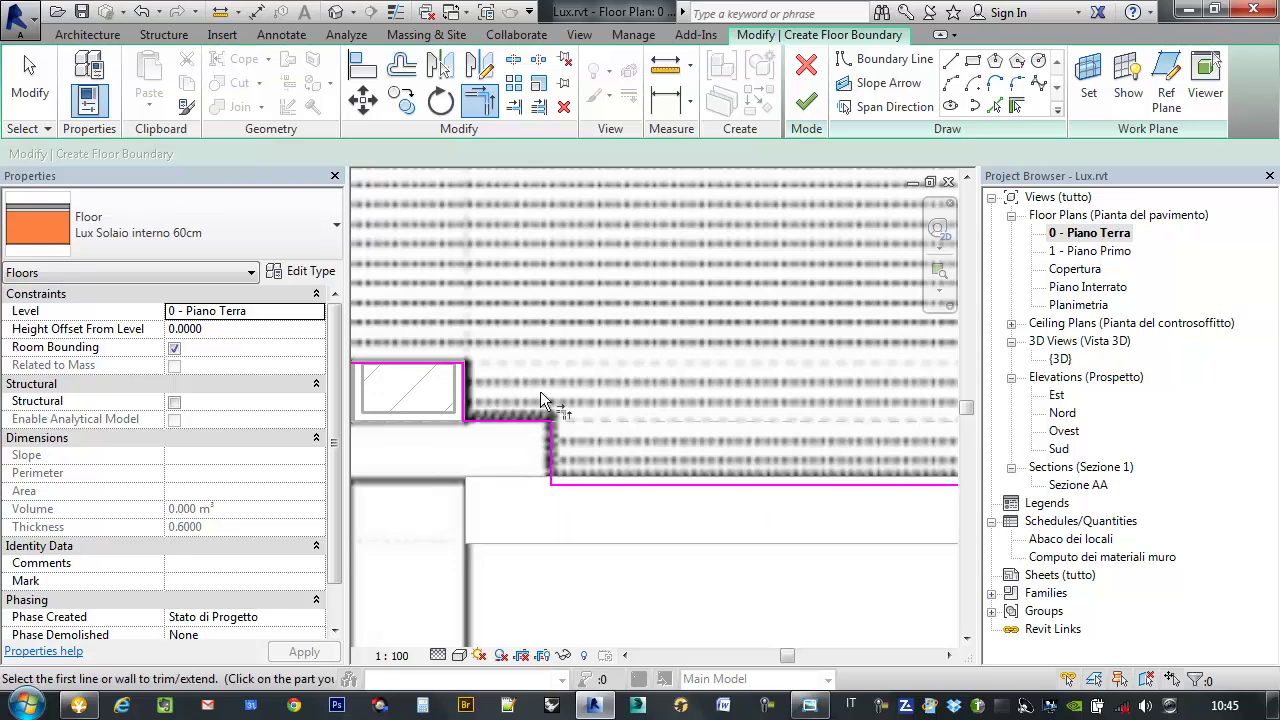
- Trim the boundary corners along the right side of the outline
scroll(557, 433, down, 3)
middle_drag(782, 405, 822, 447)
scroll(760, 445, up, 3)
scroll(757, 447, up, 2)
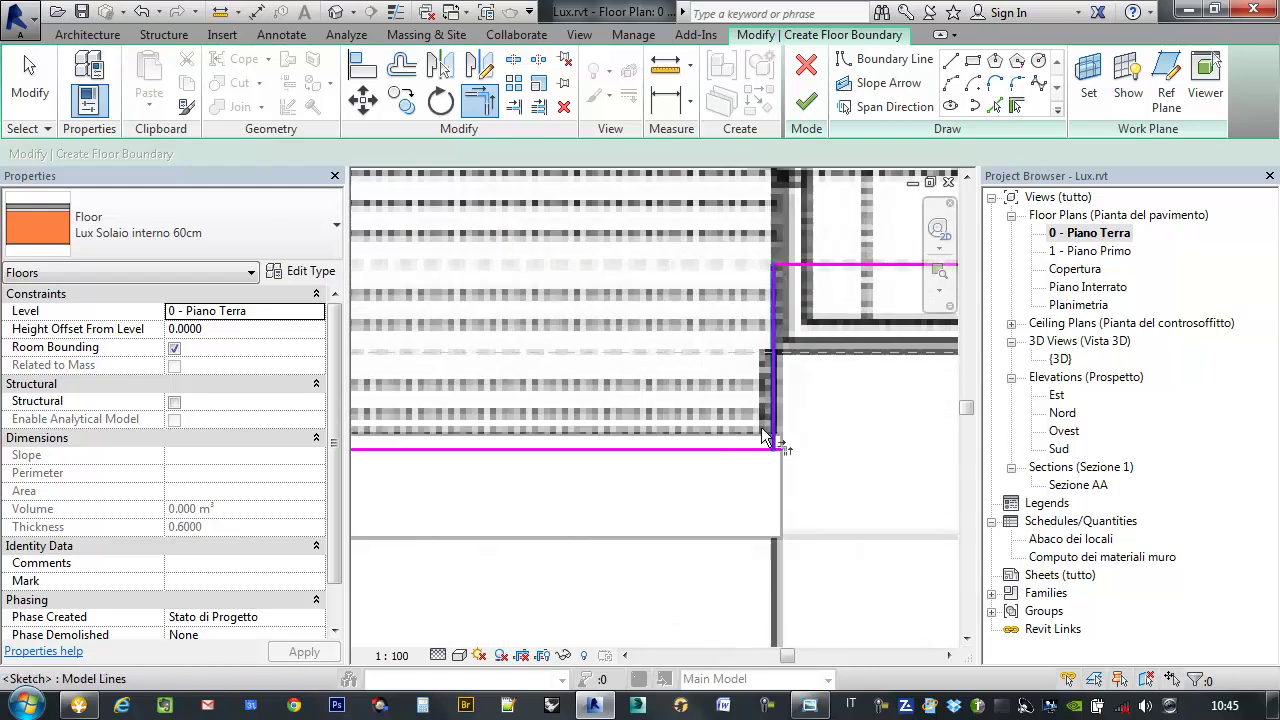
click(757, 448)
click(771, 425)
click(775, 284)
scroll(635, 379, down, 2)
scroll(635, 379, down, 2)
middle_drag(530, 320, 526, 406)
scroll(676, 391, up, 3)
scroll(720, 410, up, 2)
click(749, 423)
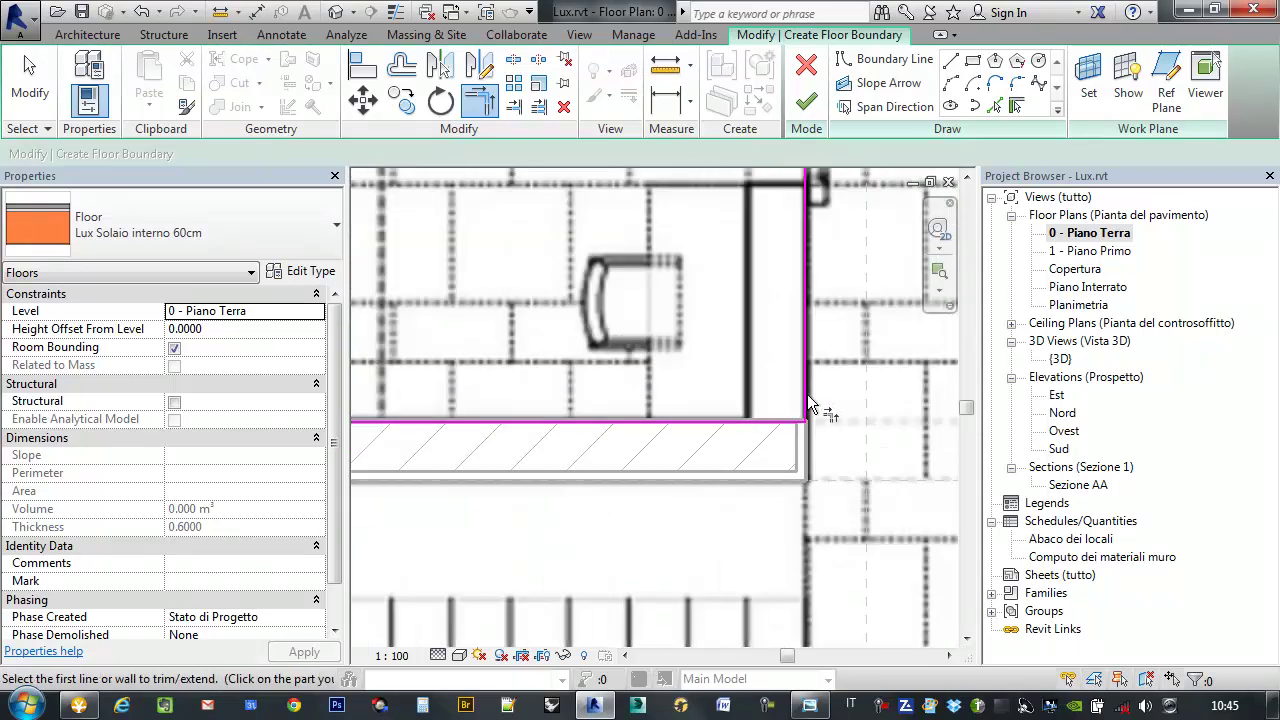
click(810, 405)
- Trim the last corner at the wall near the table and check the closed outline around the house
scroll(816, 357, down, 2)
mouse_move(816, 357)
middle_down()
mouse_move(771, 586)
mouse_move(709, 523)
middle_up()
scroll(709, 523, up, 2)
scroll(704, 422, down, 2)
middle_drag(704, 422, 805, 345)
scroll(805, 345, up, 2)
click(811, 353)
click(527, 328)
middle_drag(500, 371, 924, 399)
scroll(924, 399, down, 2)
scroll(640, 300, up, 1)
scroll(636, 300, up, 1)
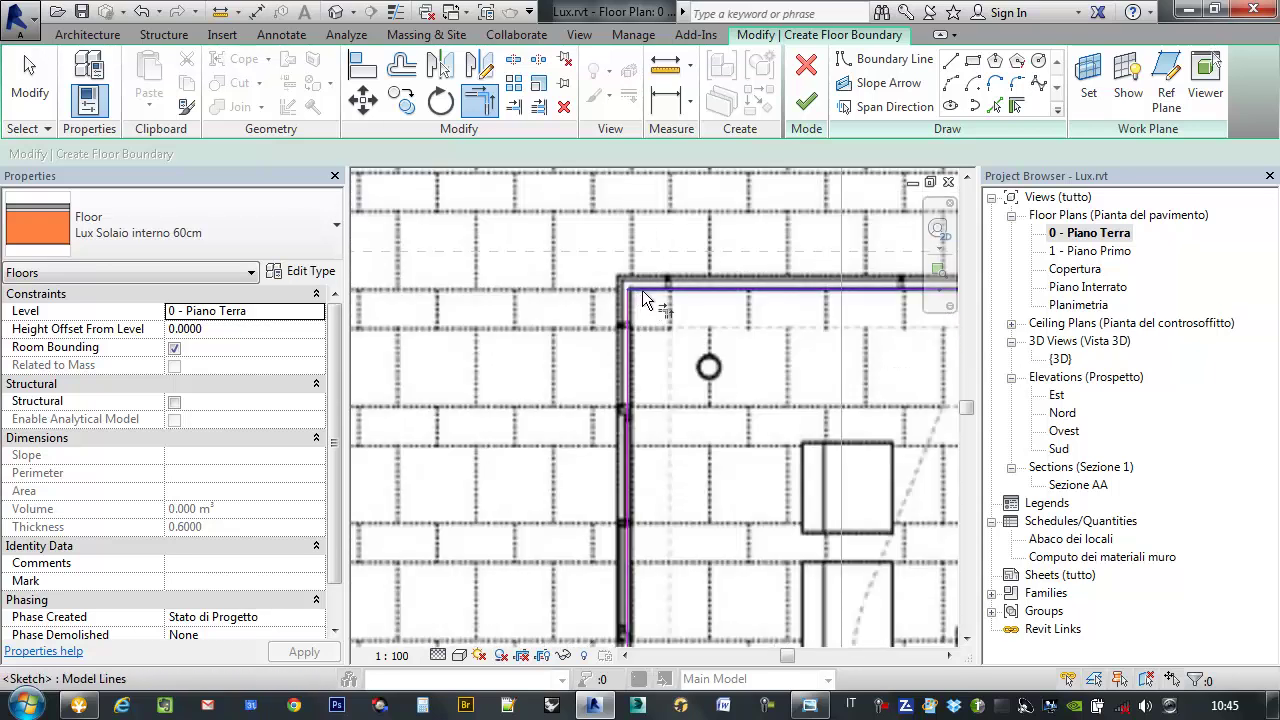
mouse_move(644, 305)
middle_down()
mouse_move(702, 475)
mouse_move(598, 340)
middle_up()
scroll(702, 475, down, 5)
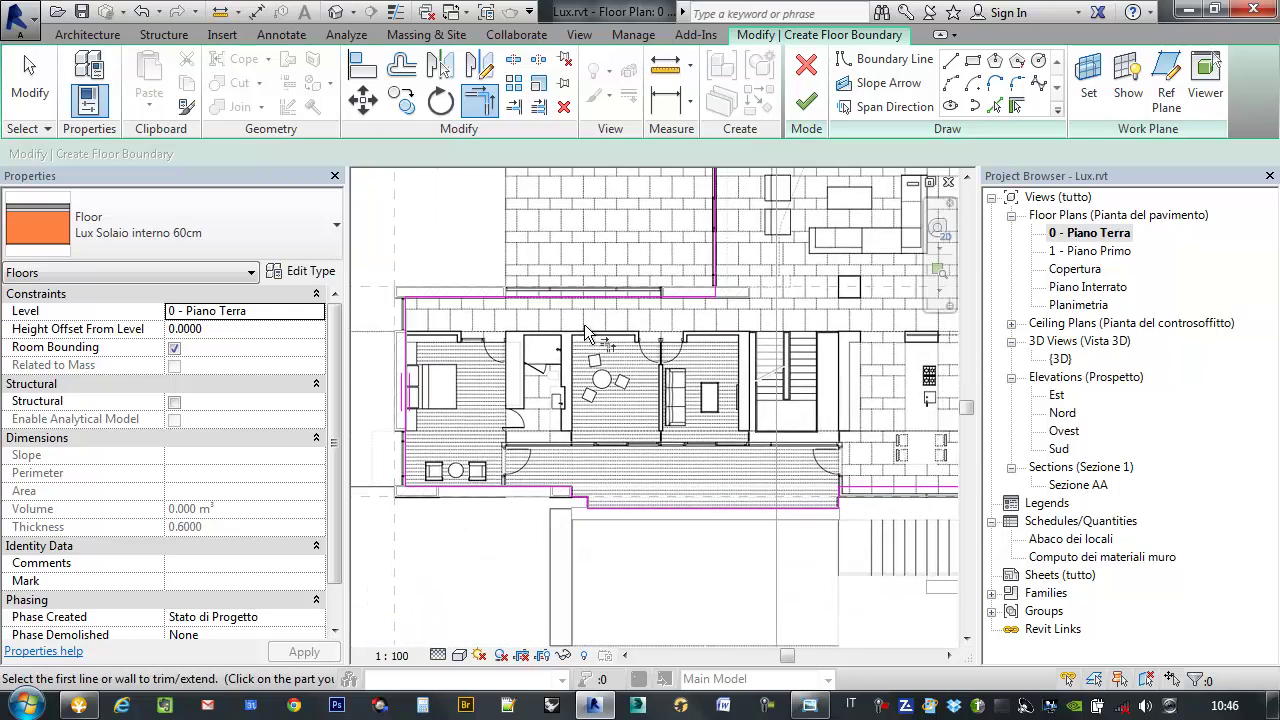
scroll(598, 340, down, 2)
scroll(623, 394, down, 1)
mouse_move(623, 394)
middle_down()
mouse_move(693, 400)
mouse_move(690, 421)
middle_up()
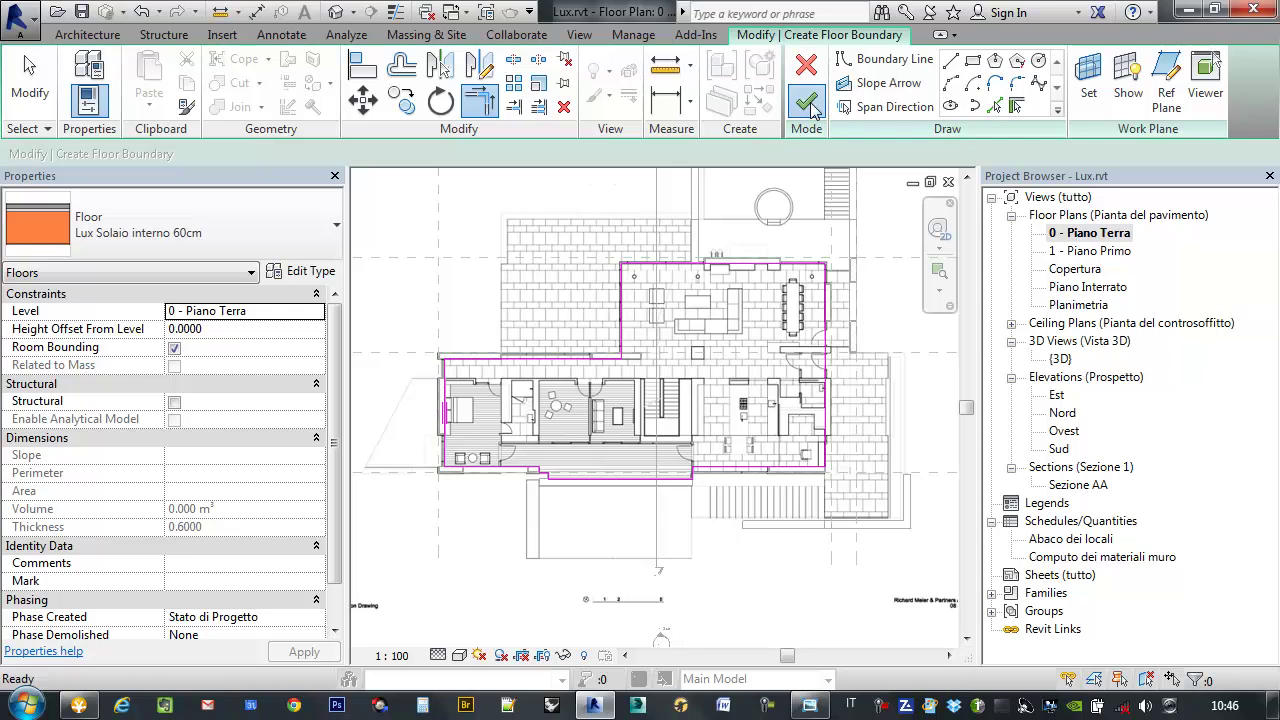
- Finish the Lux Solaio interno 60cm floor sketch and choose to attach the walls below to its bottom
click(806, 103)
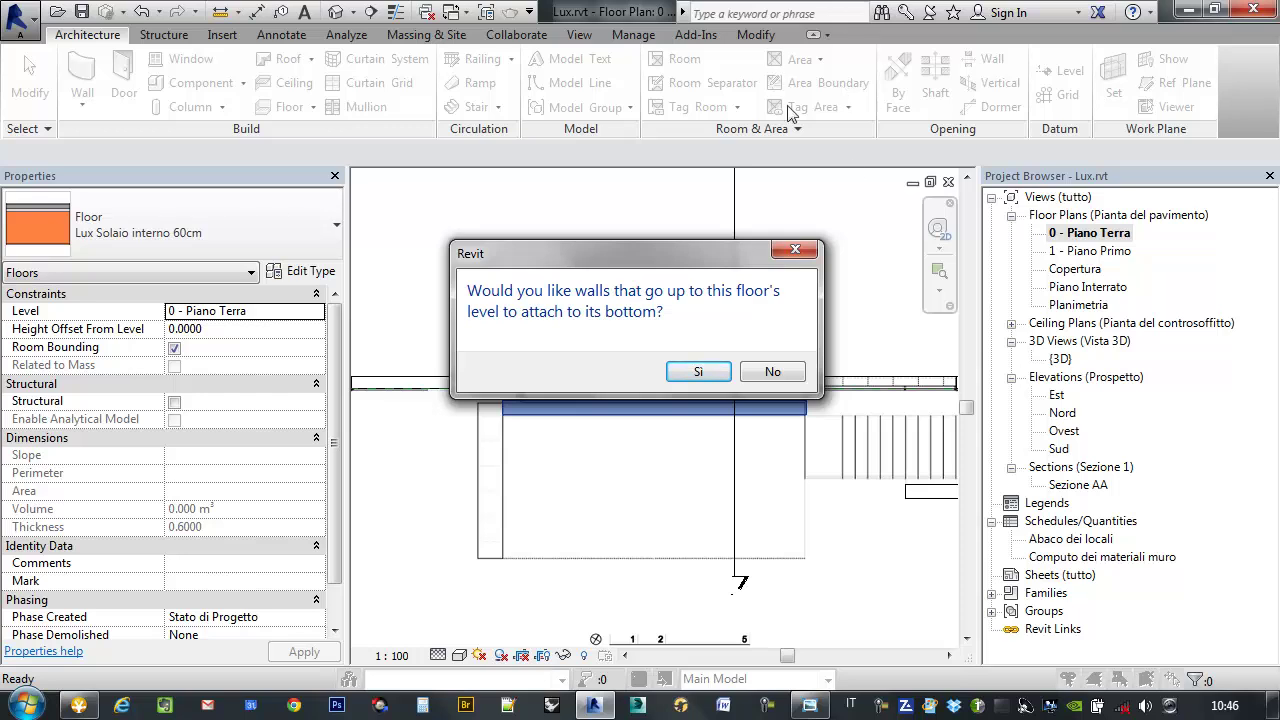
click(748, 373)
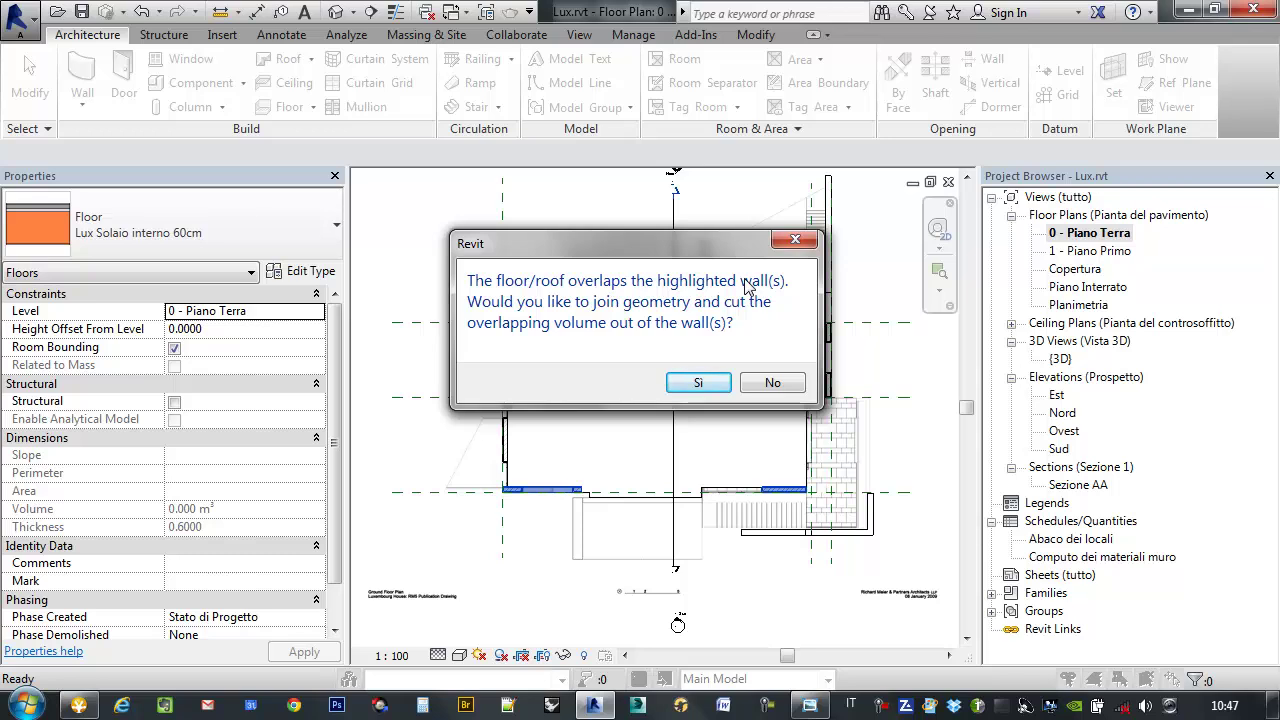
- Confirm the wall-join prompt to create the floor and open the {3D} view
click(698, 383)
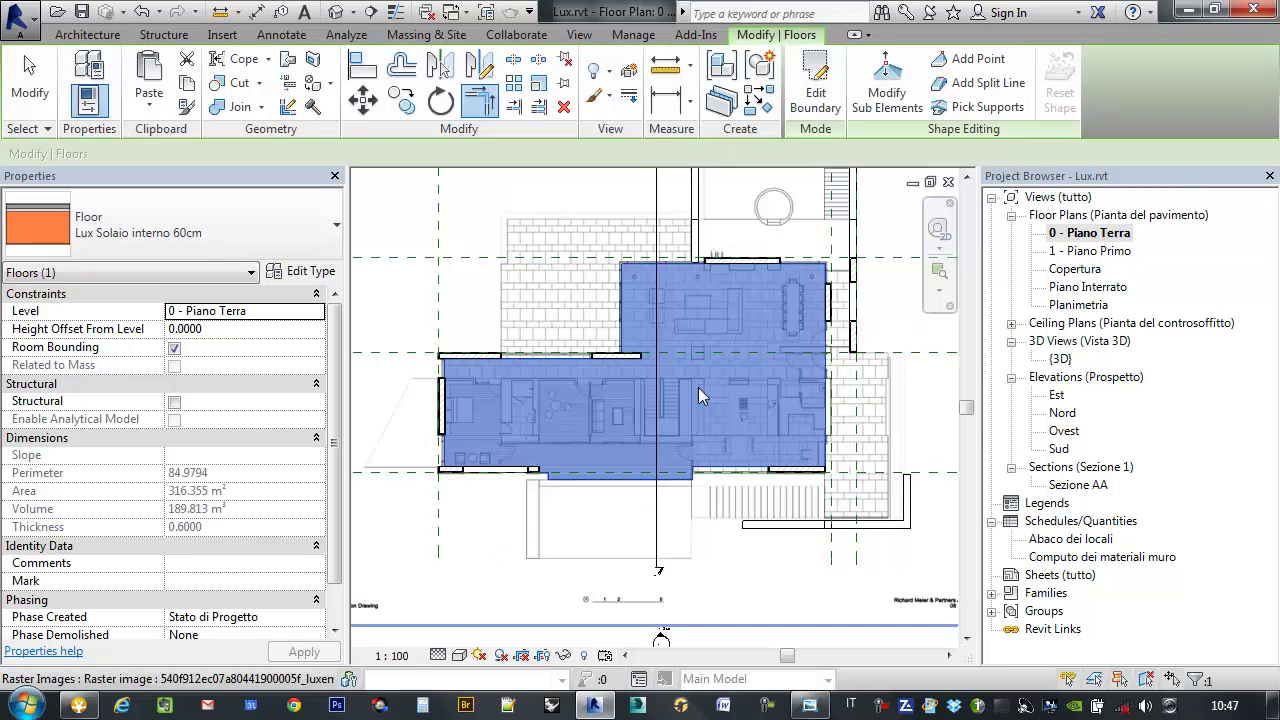
middle_drag(697, 395, 684, 400)
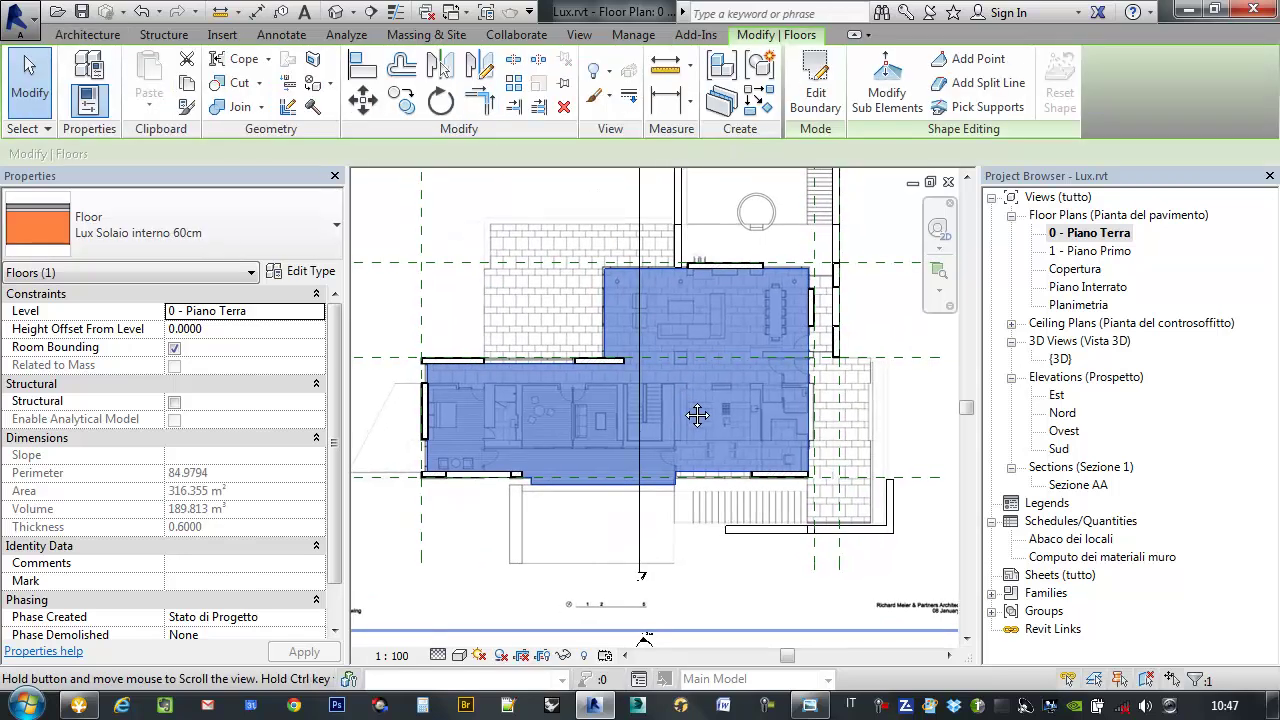
double_click(1060, 358)
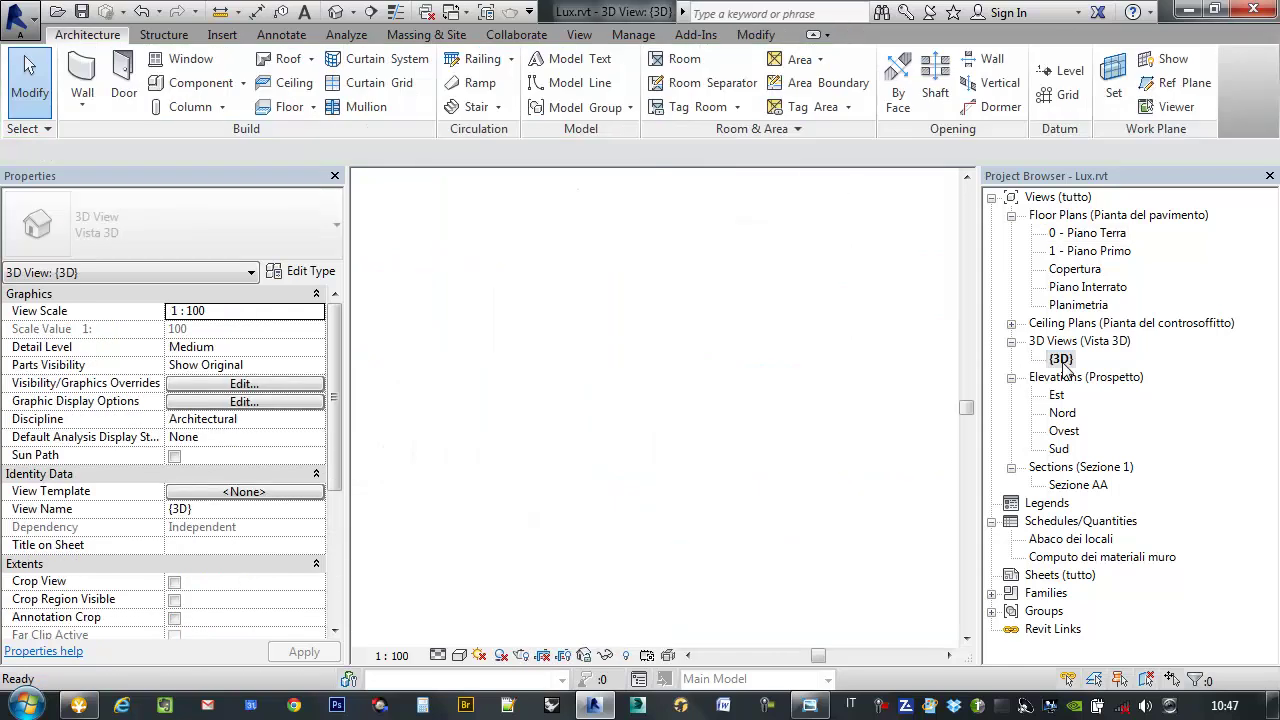
- Orbit and zoom the 3D model to inspect the low beam exterior wall
shift+middle_drag(641, 530, 808, 344)
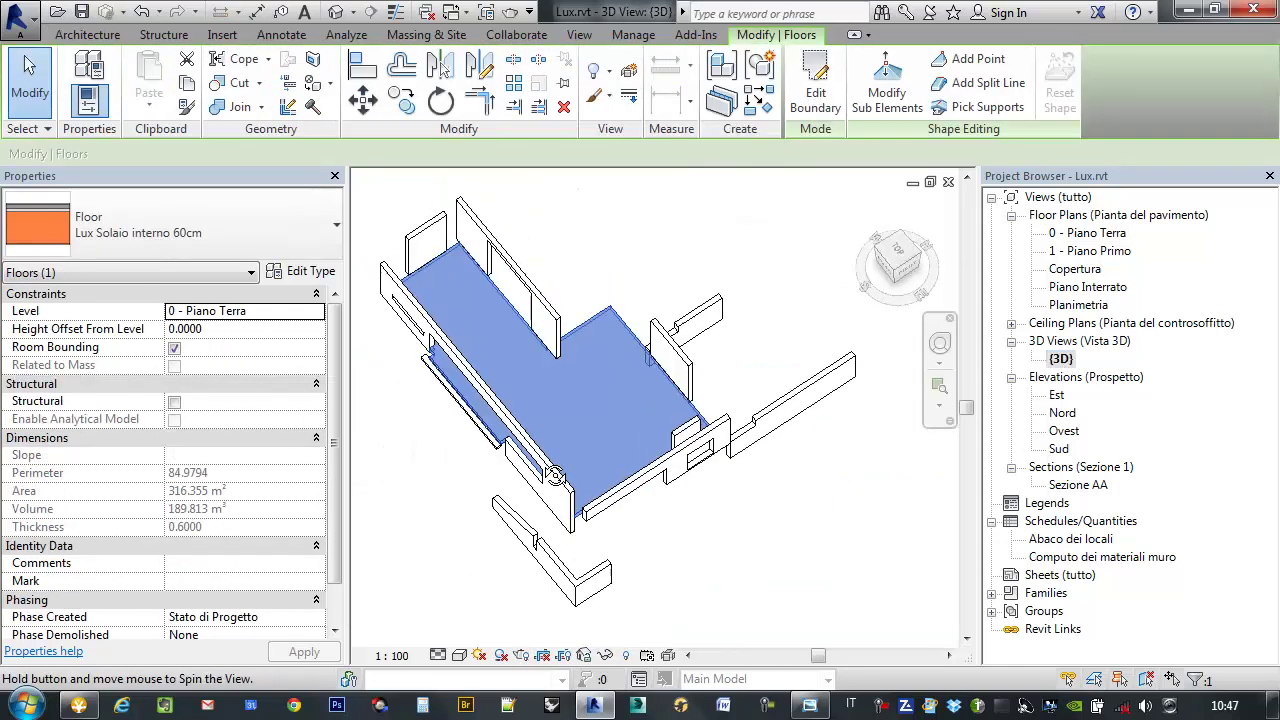
scroll(808, 344, up, 3)
scroll(640, 400, up, 2)
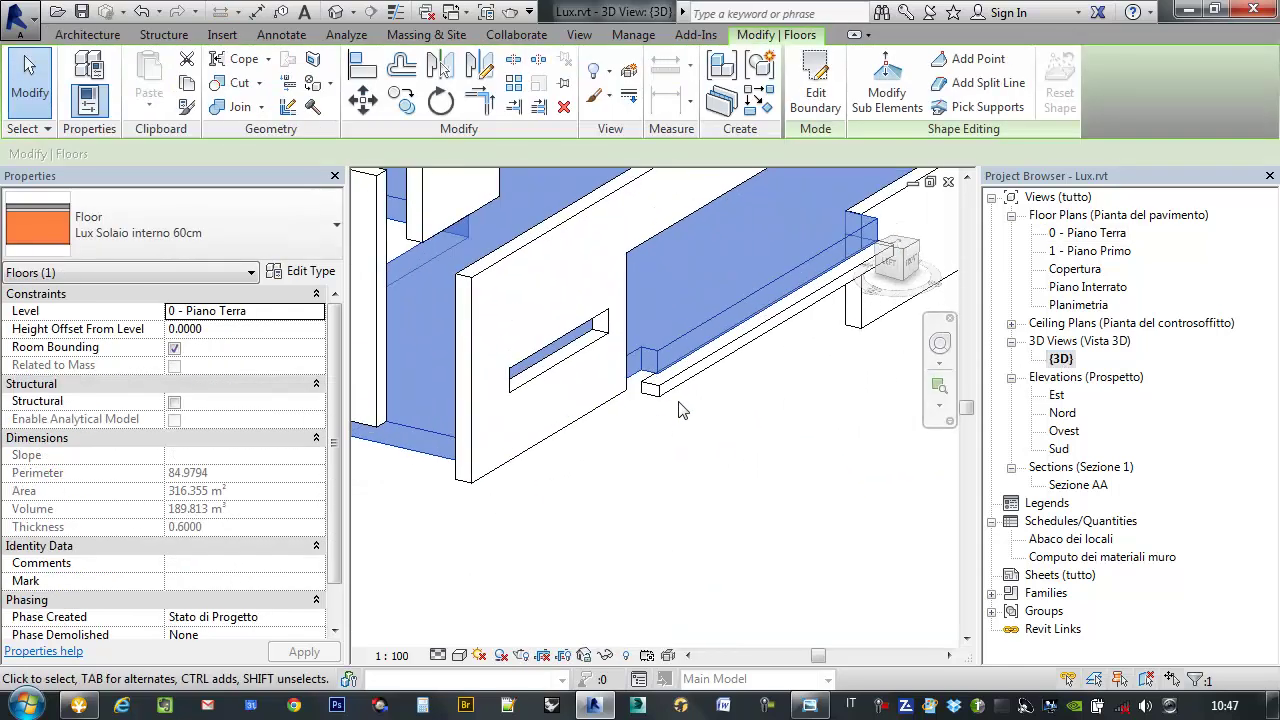
click(758, 398)
mouse_move(758, 398)
middle_down()
mouse_move(677, 457)
mouse_move(660, 420)
middle_up()
scroll(686, 480, down, 2)
click(652, 486)
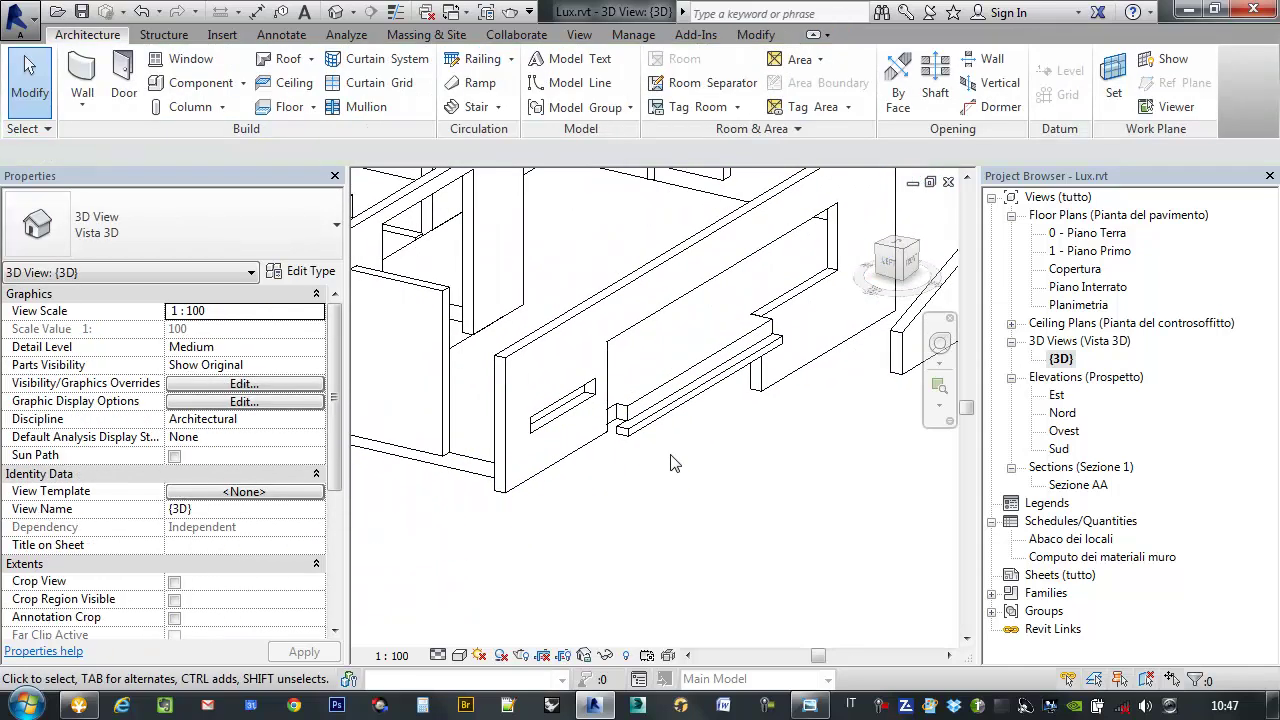
scroll(660, 420, down, 1)
scroll(665, 400, up, 1)
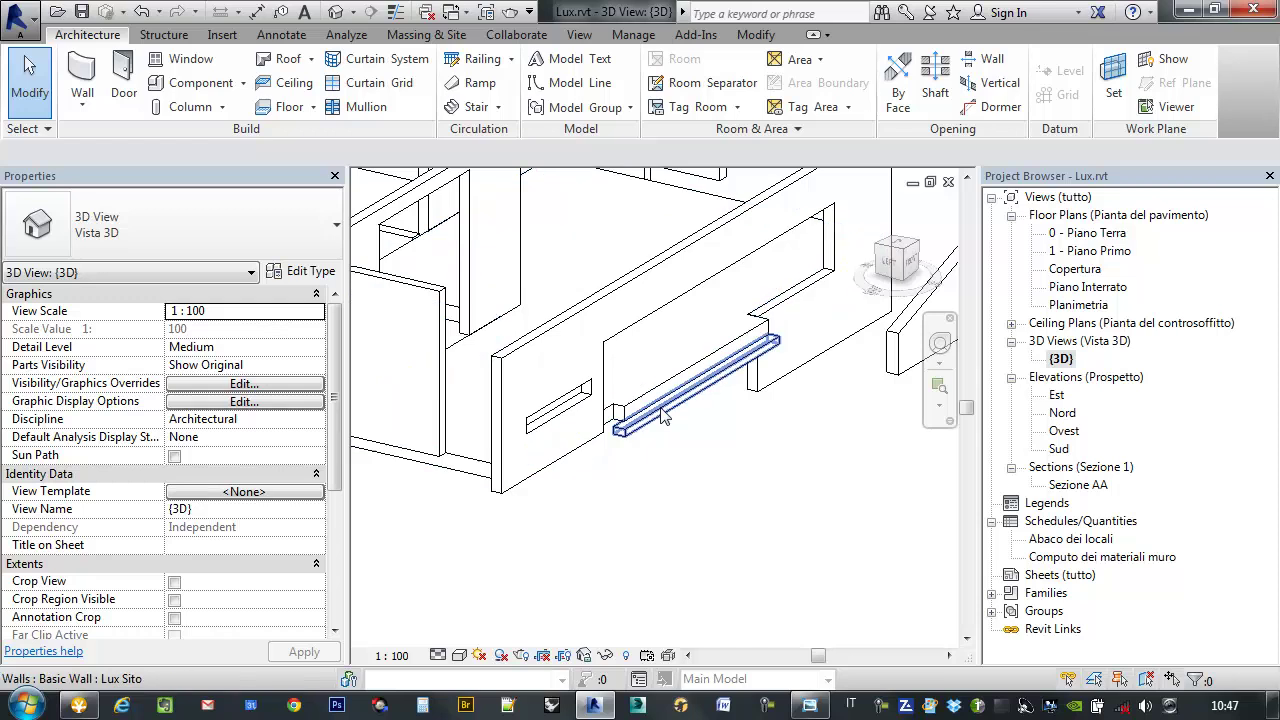
scroll(665, 410, up, 2)
click(668, 420)
middle_drag(668, 420, 645, 450)
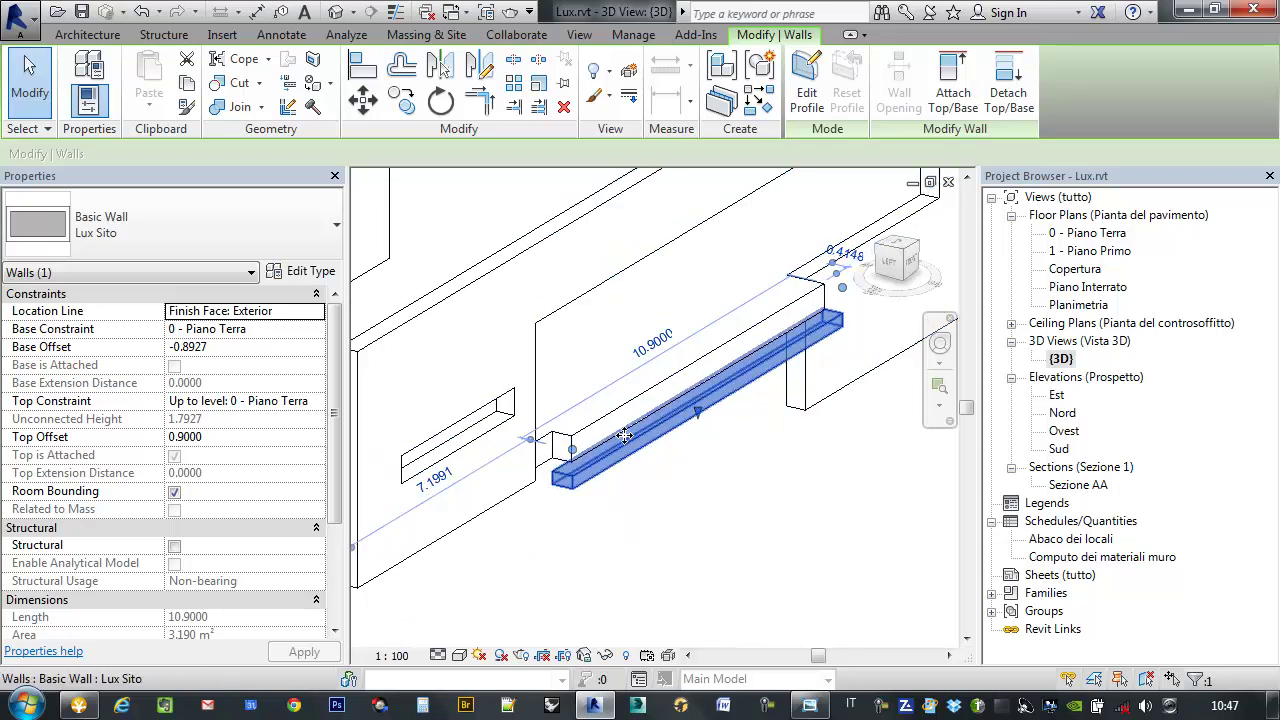
middle_drag(715, 380, 707, 400)
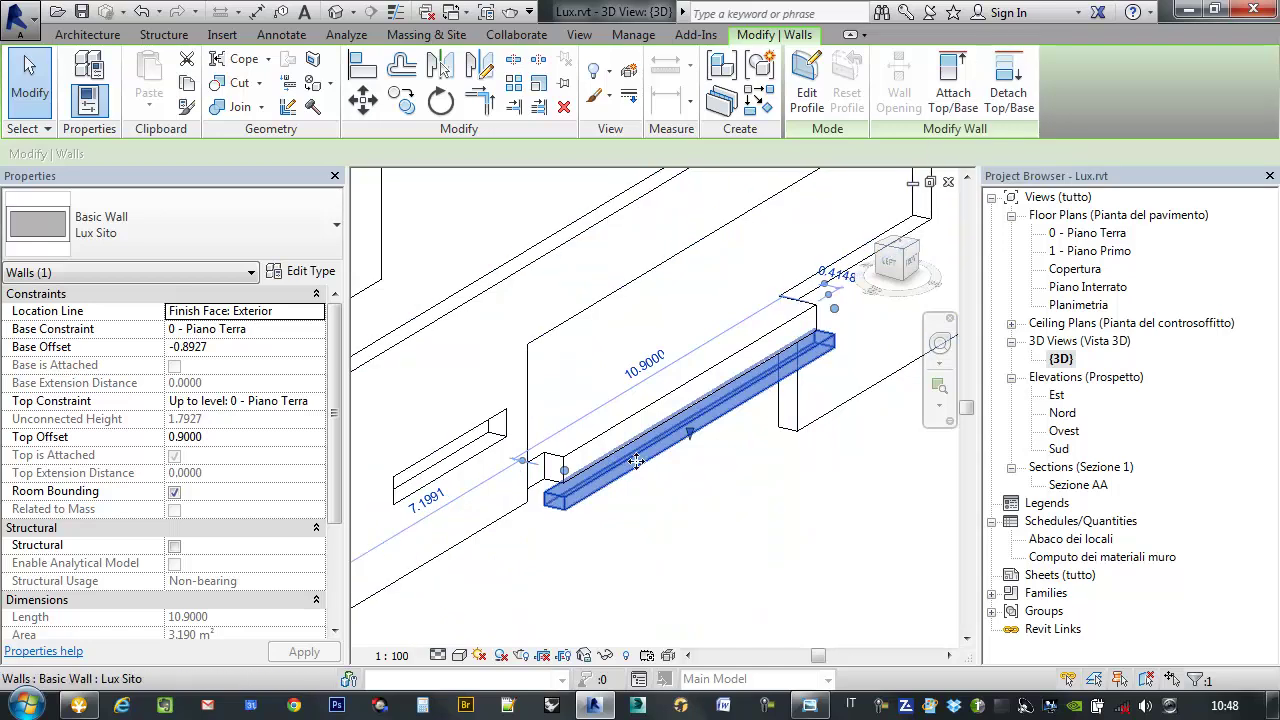
- Detach the low beam wall from the floor slab, then zoom out and orbit to the back
click(1016, 80)
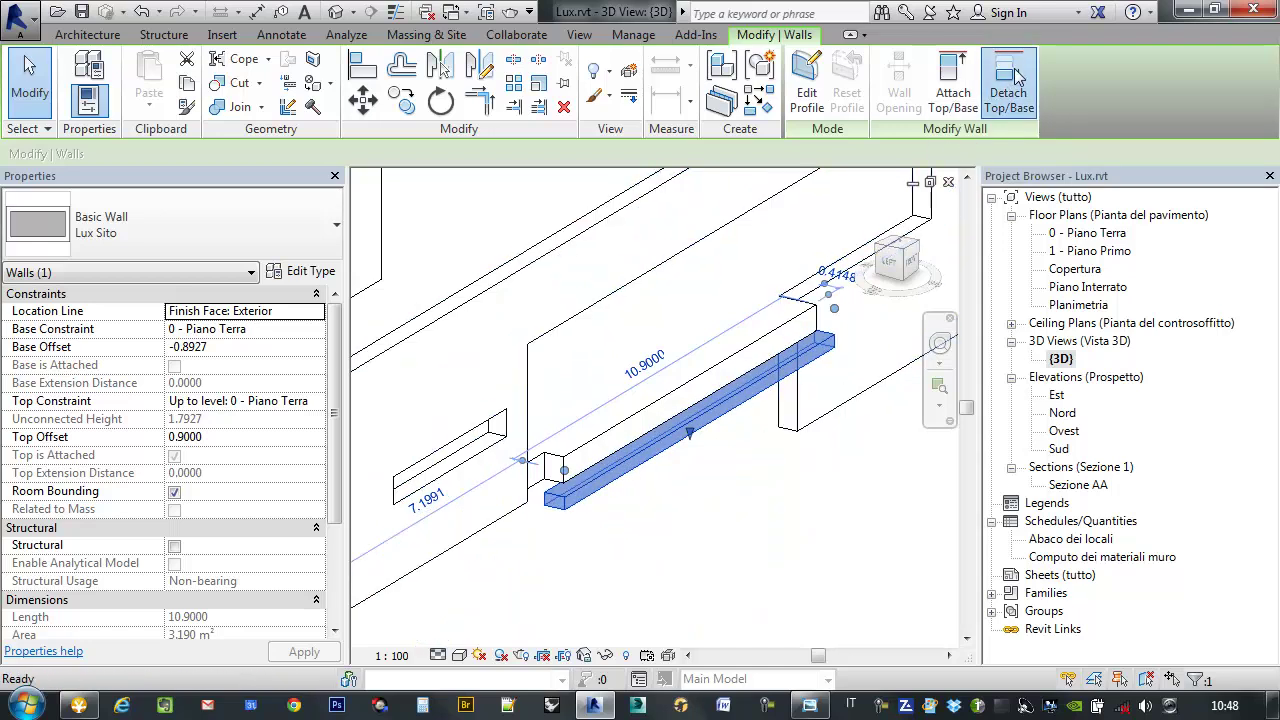
click(590, 455)
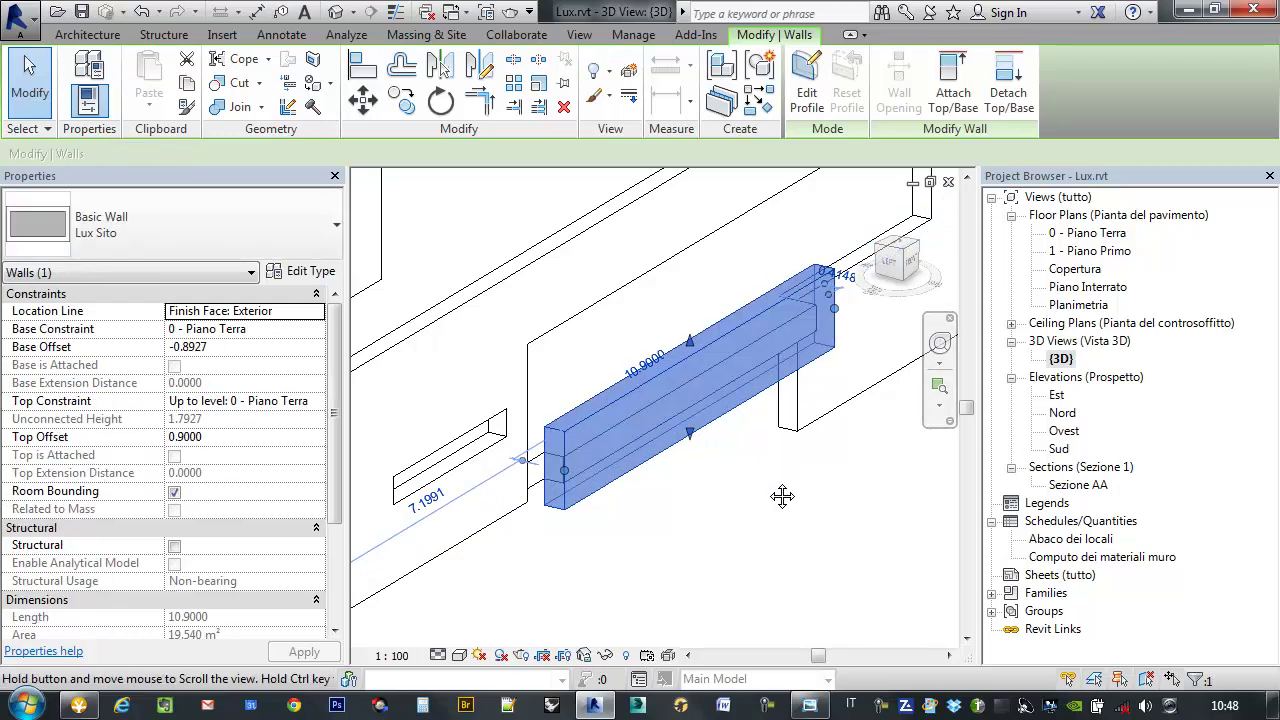
scroll(760, 480, down, 2)
scroll(742, 488, down, 2)
mouse_move(702, 492)
shift+middle_down()
mouse_move(679, 567)
mouse_move(895, 553)
mouse_move(1017, 503)
mouse_move(940, 526)
mouse_move(585, 564)
mouse_move(449, 480)
mouse_move(526, 580)
mouse_move(569, 690)
mouse_move(603, 654)
mouse_move(443, 580)
mouse_move(490, 500)
mouse_move(614, 377)
mouse_move(529, 451)
mouse_move(560, 462)
mouse_move(610, 640)
mouse_move(430, 560)
mouse_move(366, 434)
mouse_move(649, 457)
mouse_move(783, 291)
shift+middle_up()
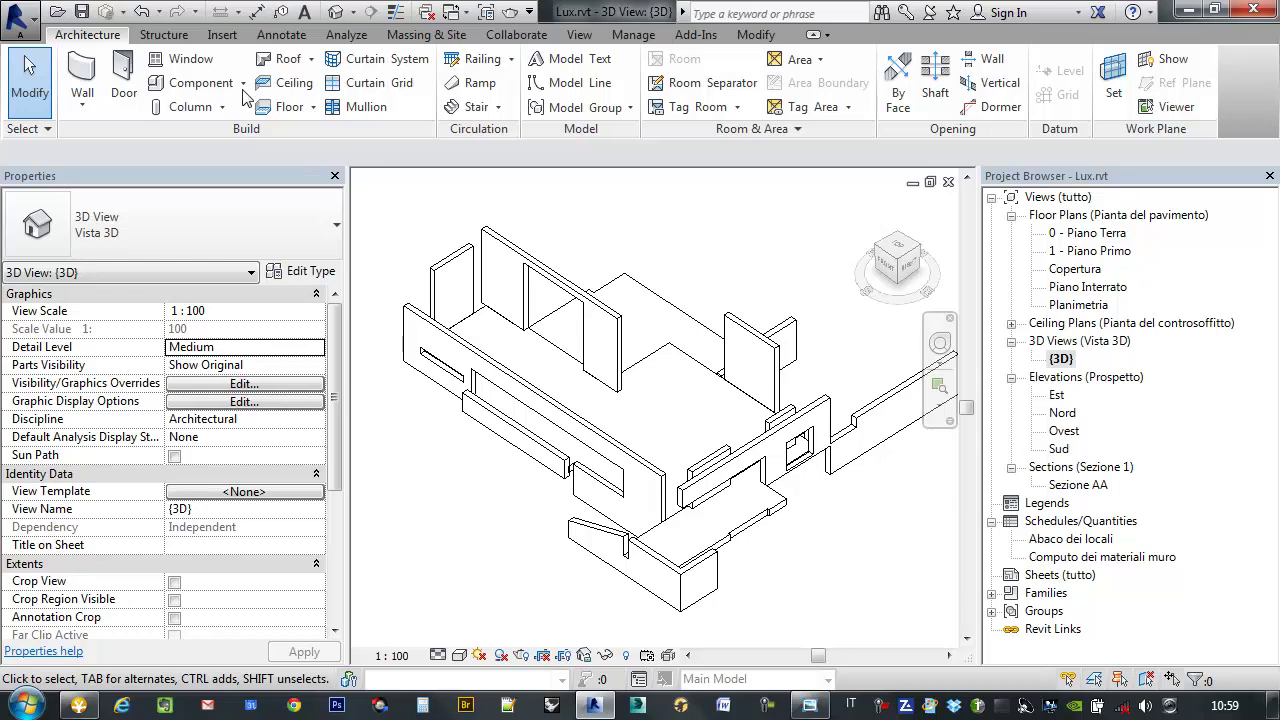
- Set the 3D view's visual style to Shaded and zoom in on the model
click(460, 656)
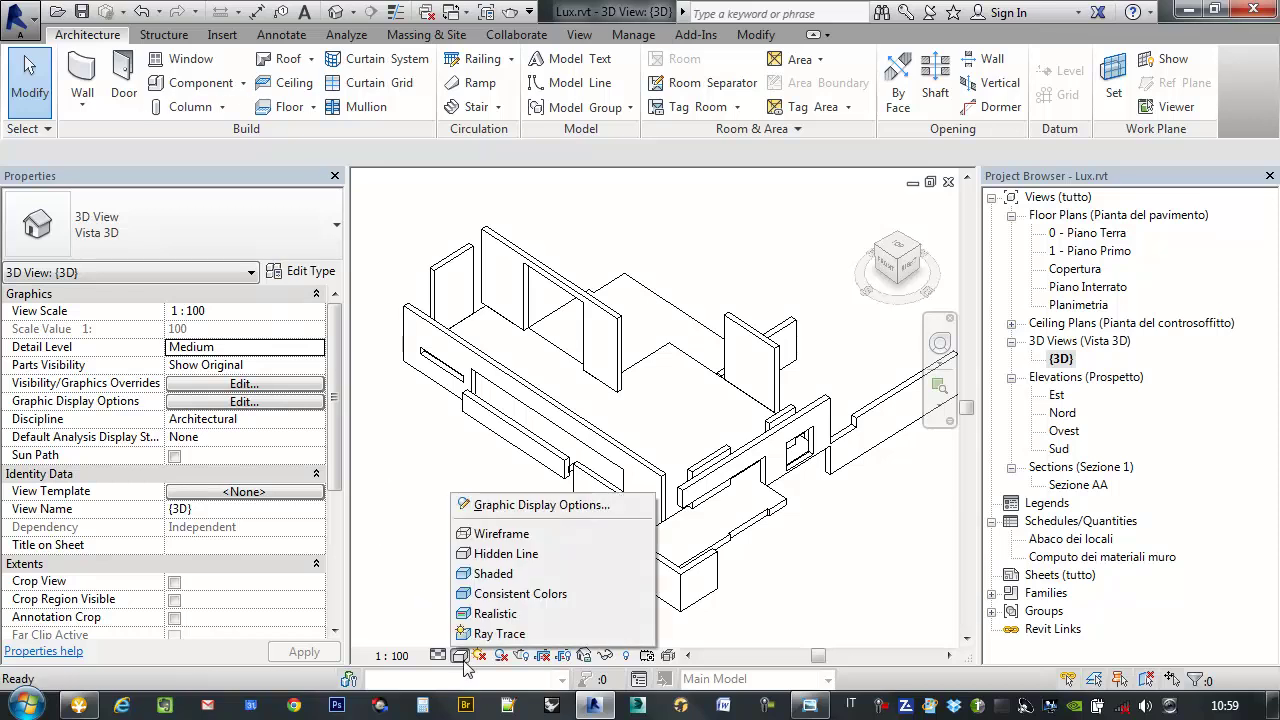
click(500, 574)
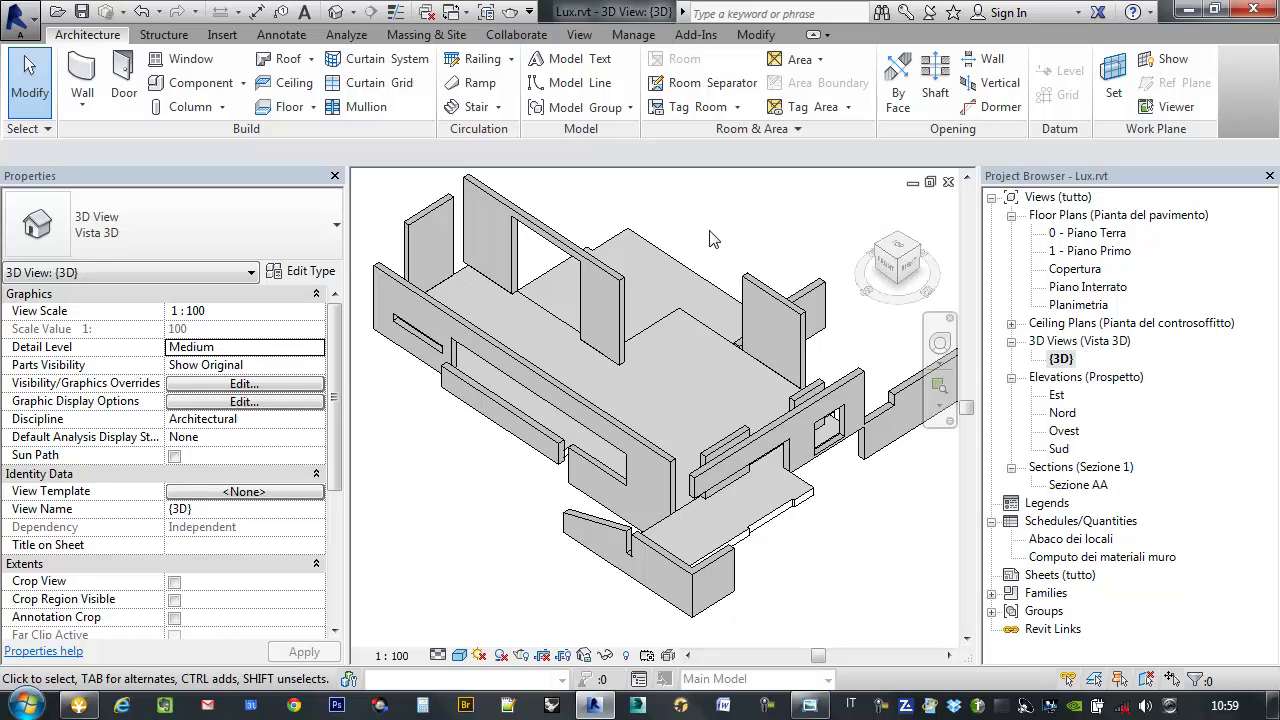
scroll(709, 238, up, 2)
scroll(605, 317, up, 2)
- Select the Lux Solaio Esterno 60cm floor slab and open its Edit Type properties
click(607, 305)
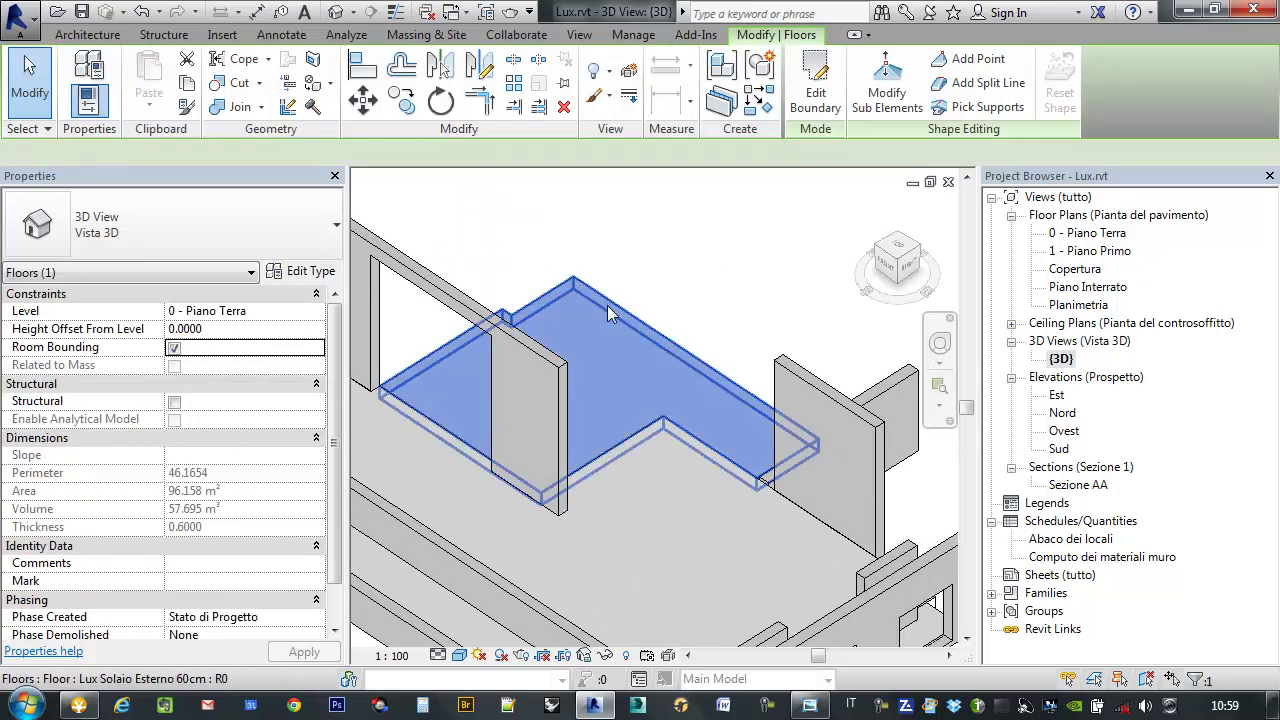
scroll(607, 305, down, 4)
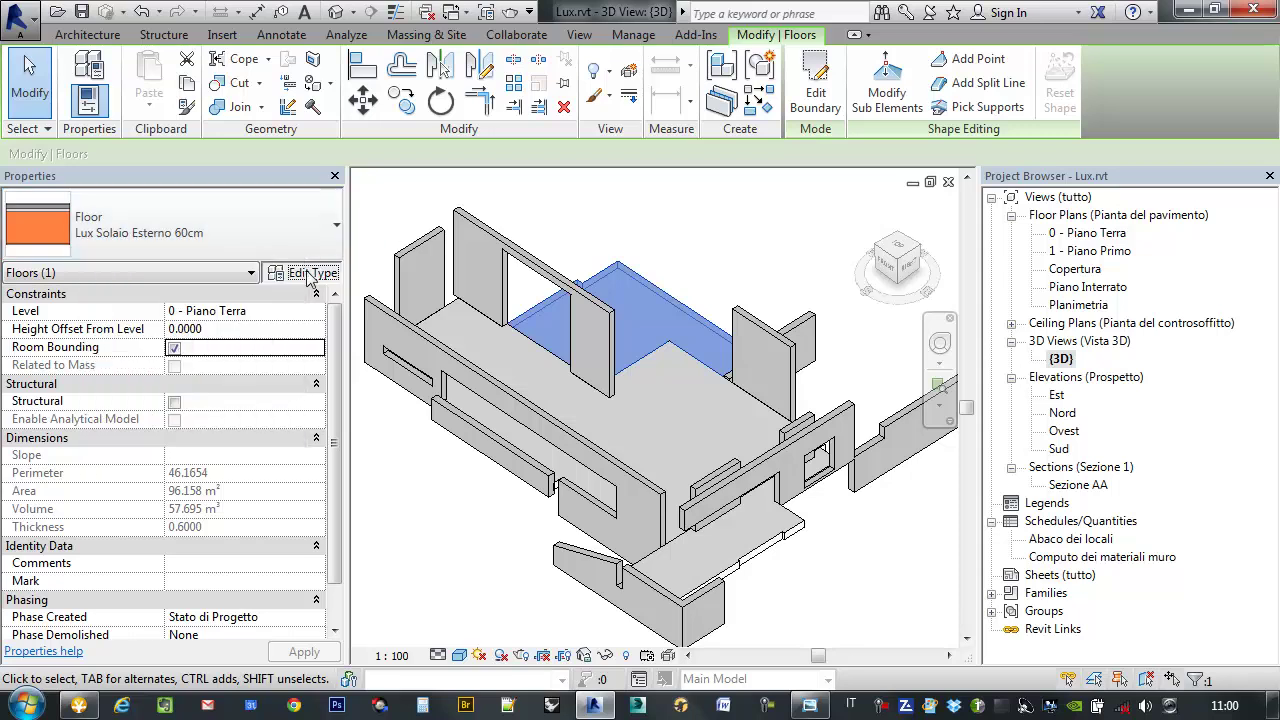
click(320, 271)
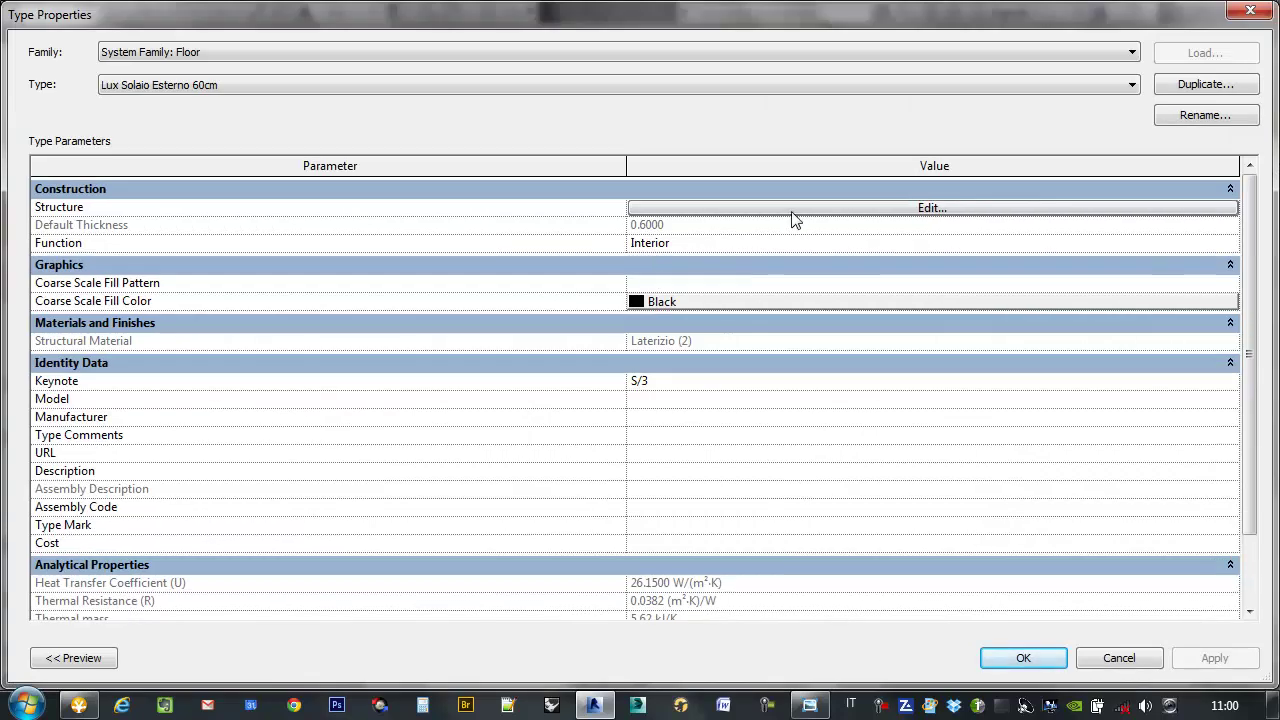
- Open the floor type's Structure editor and the material browser for the Ceramica bianca finish layer
click(801, 210)
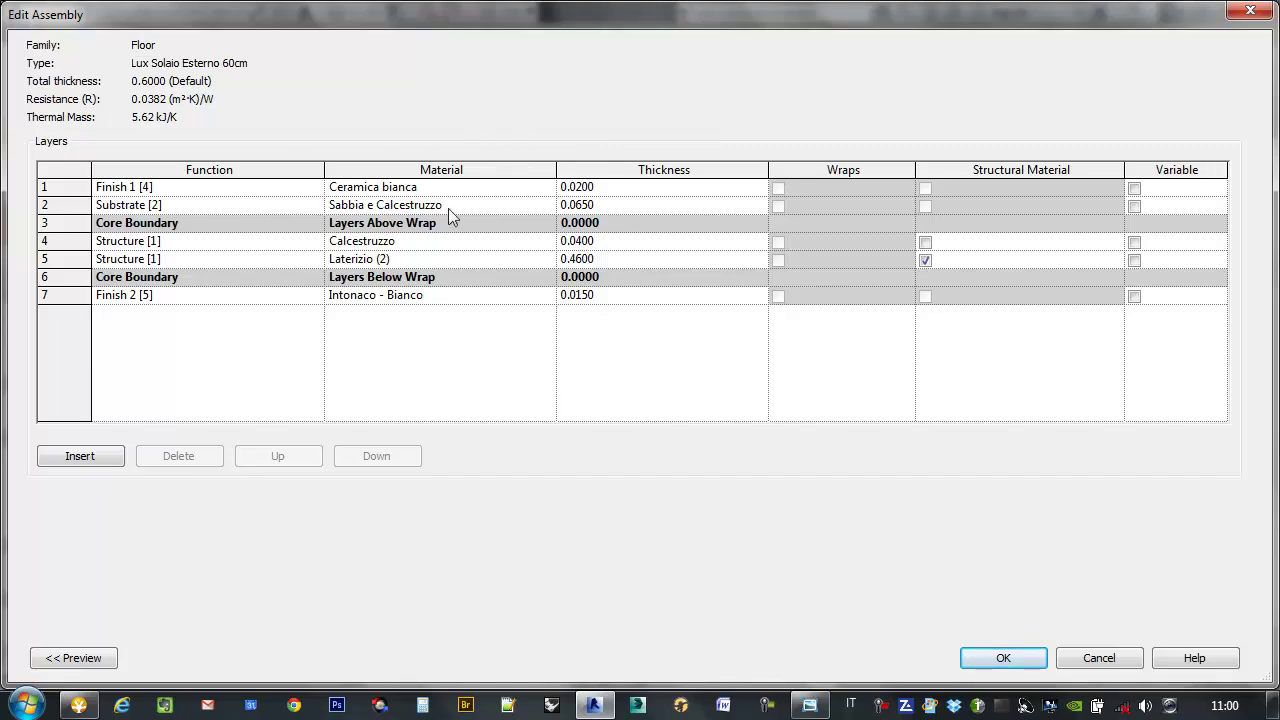
click(470, 190)
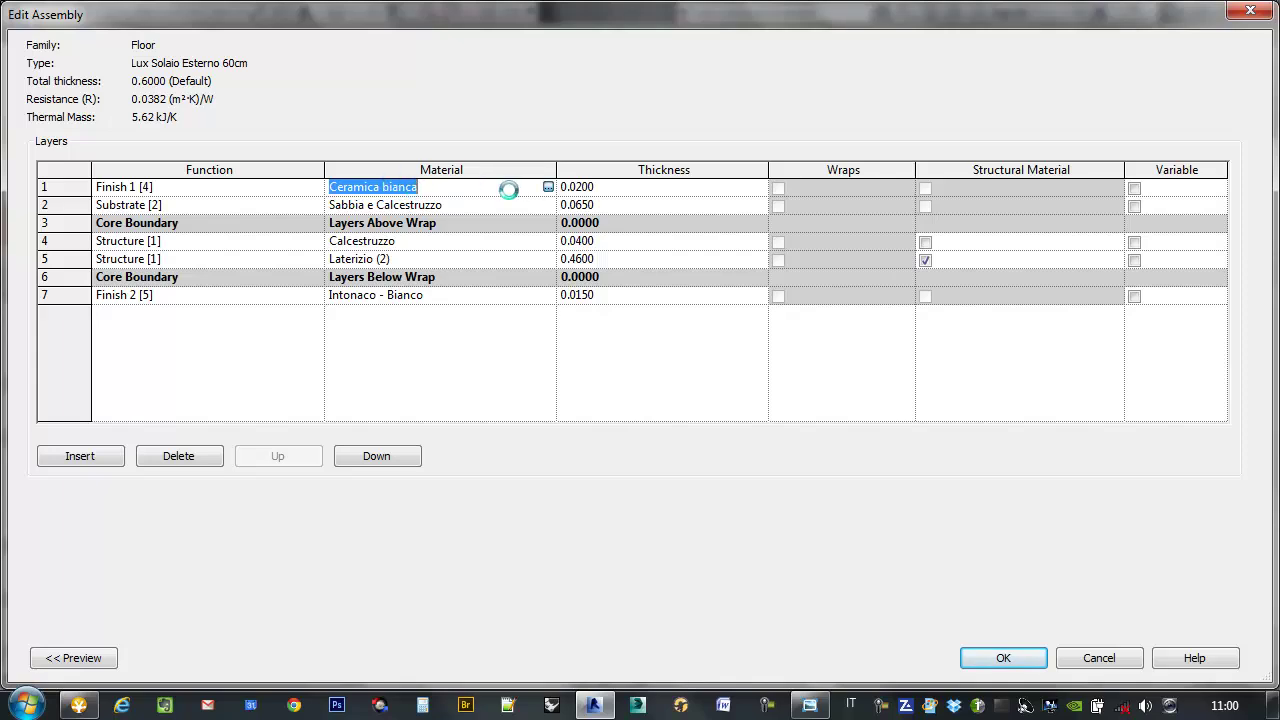
click(368, 192)
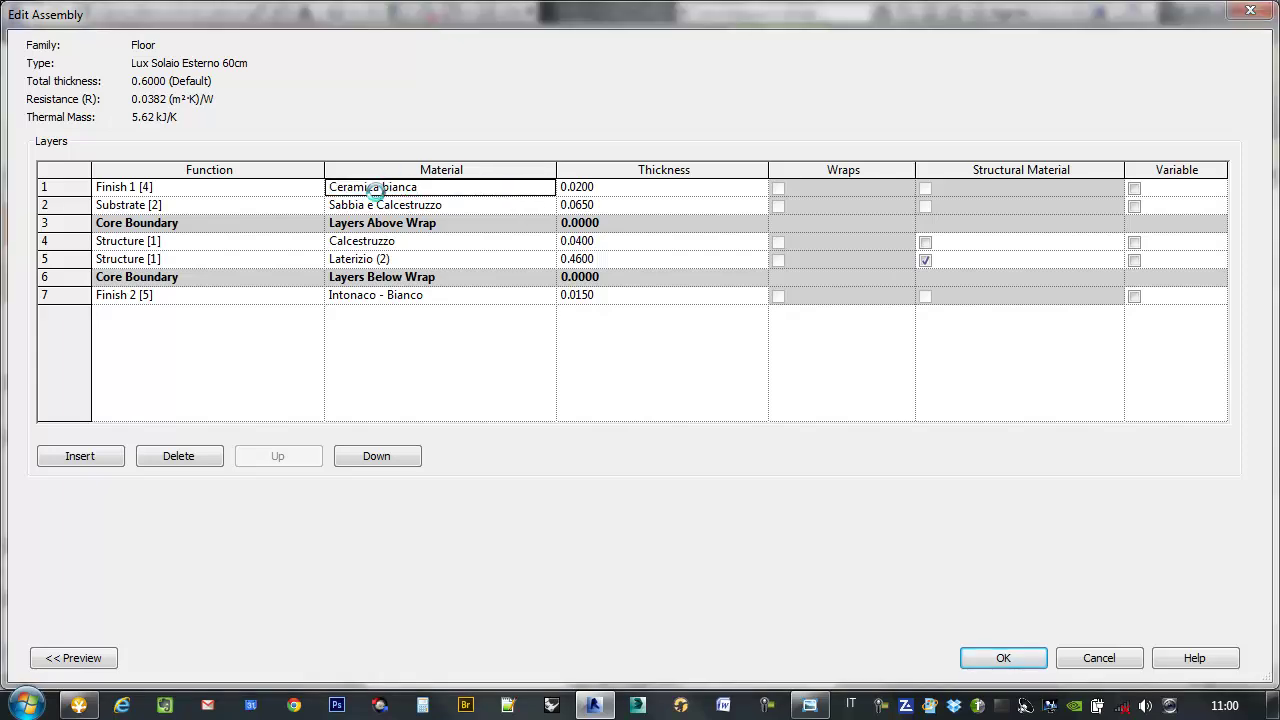
double_click(366, 187)
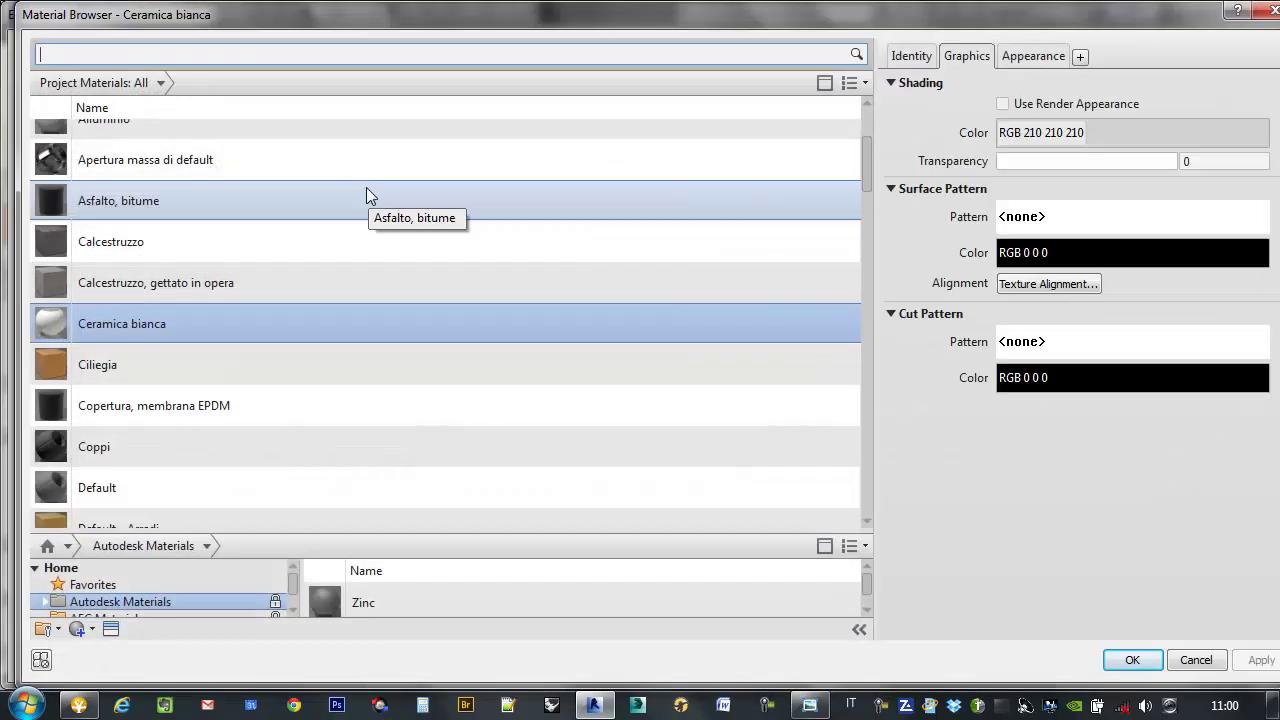
- Reposition and resize the Material Browser so its library panes are fully visible
scroll(366, 195, up, 1)
mouse_move(357, 27)
mouse_down()
mouse_move(541, 358)
mouse_move(491, 77)
mouse_move(459, 79)
mouse_up()
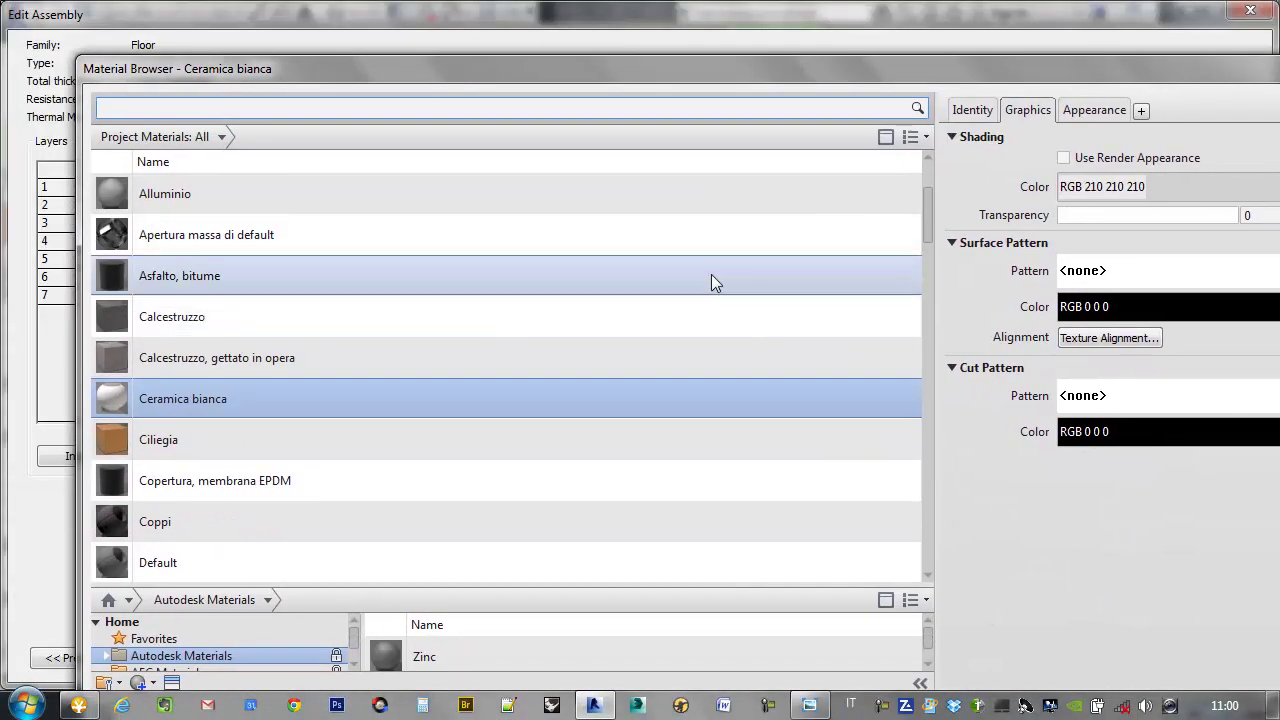
mouse_move(929, 190)
mouse_down()
mouse_move(945, 313)
mouse_move(1001, 465)
mouse_move(1011, 564)
mouse_move(937, 366)
mouse_move(968, 165)
mouse_up()
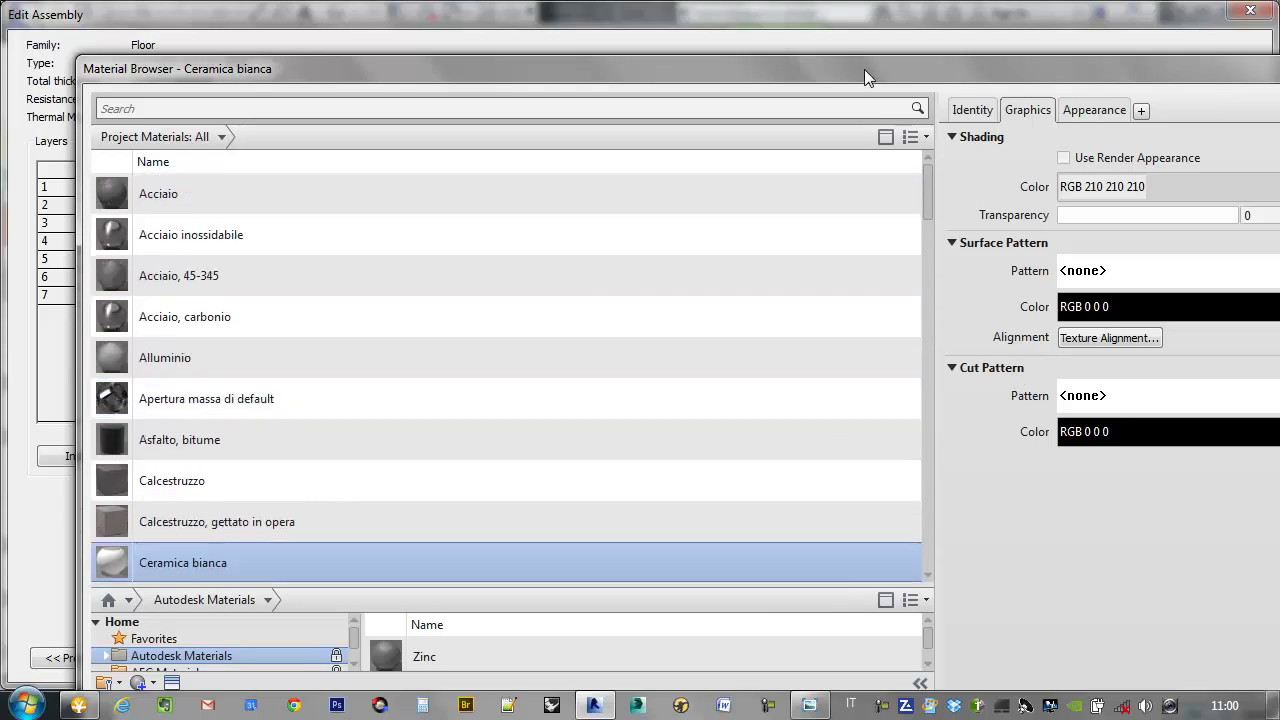
drag(866, 77, 799, 23)
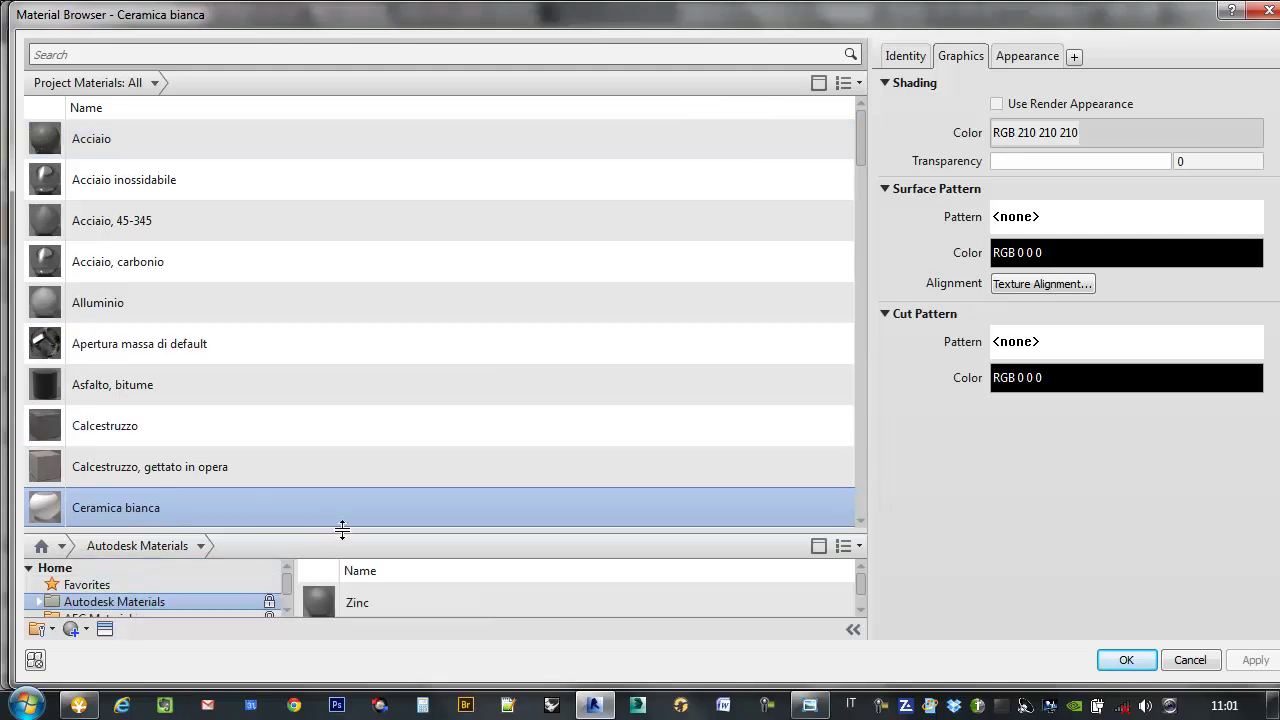
drag(340, 533, 369, 314)
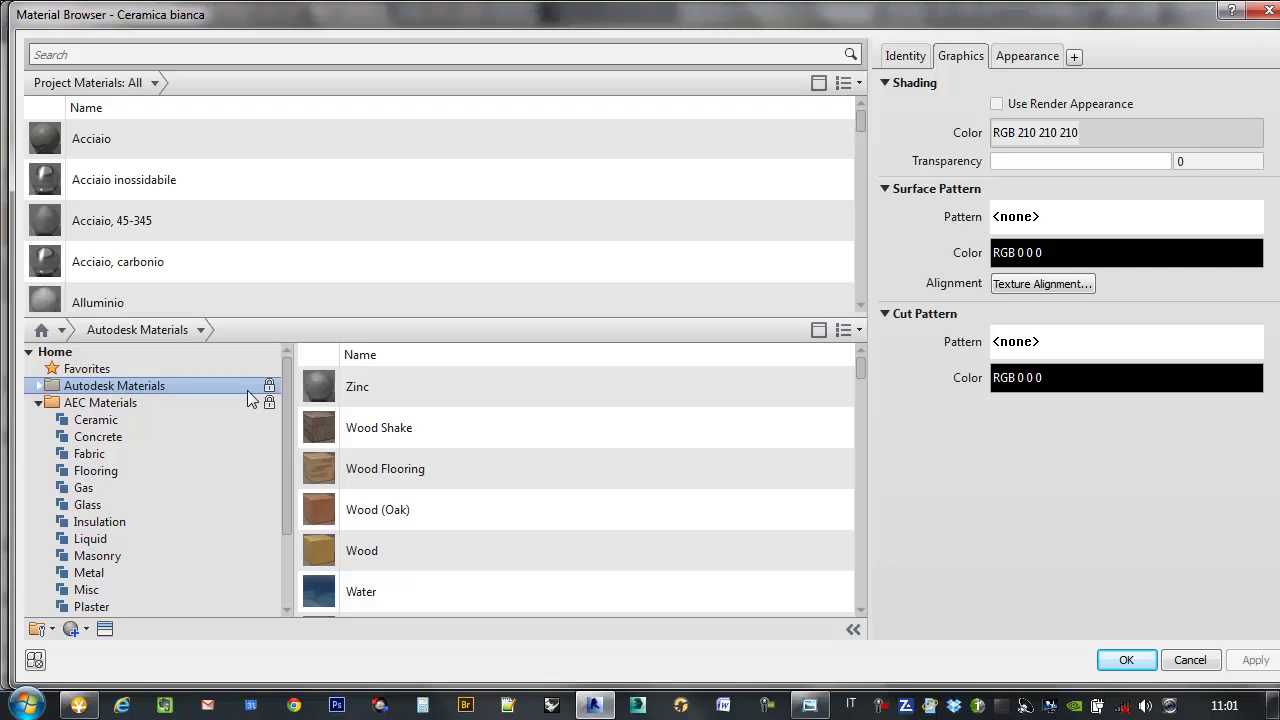
- Expand the Autodesk Materials library and bring the house reference photos to the front
double_click(130, 386)
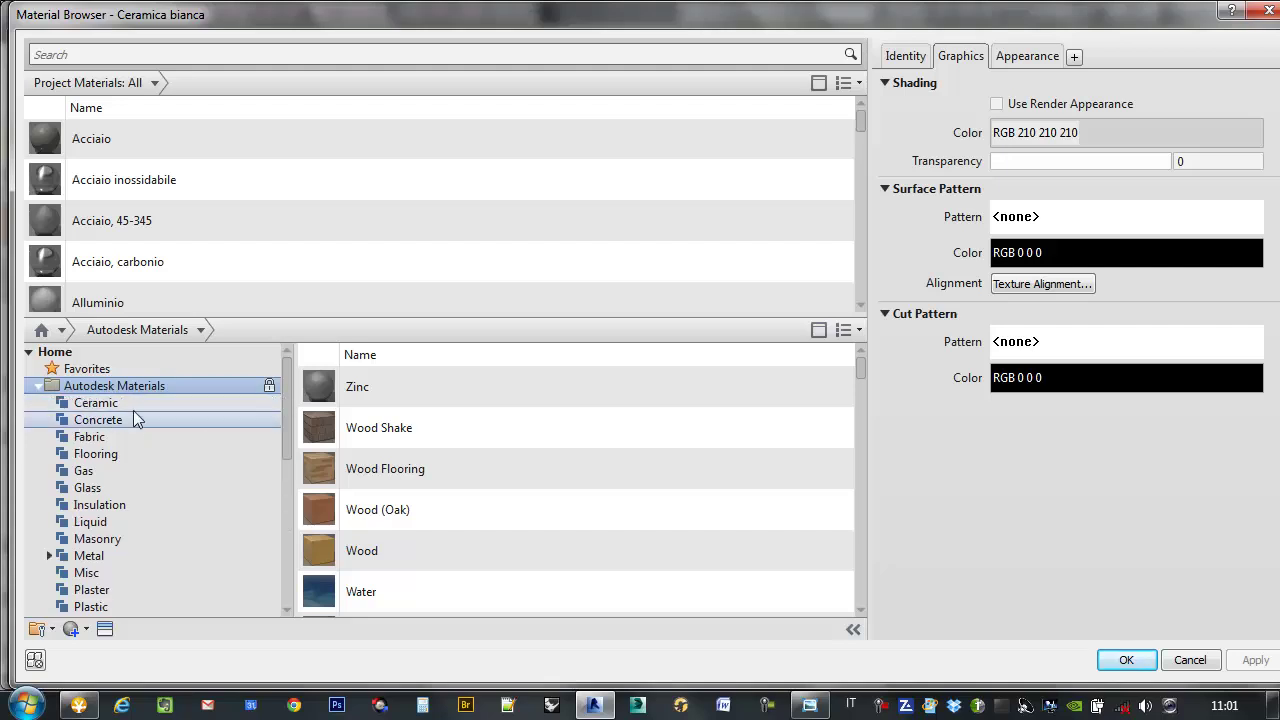
mouse_move(289, 391)
mouse_down()
mouse_move(287, 425)
mouse_move(305, 430)
mouse_up()
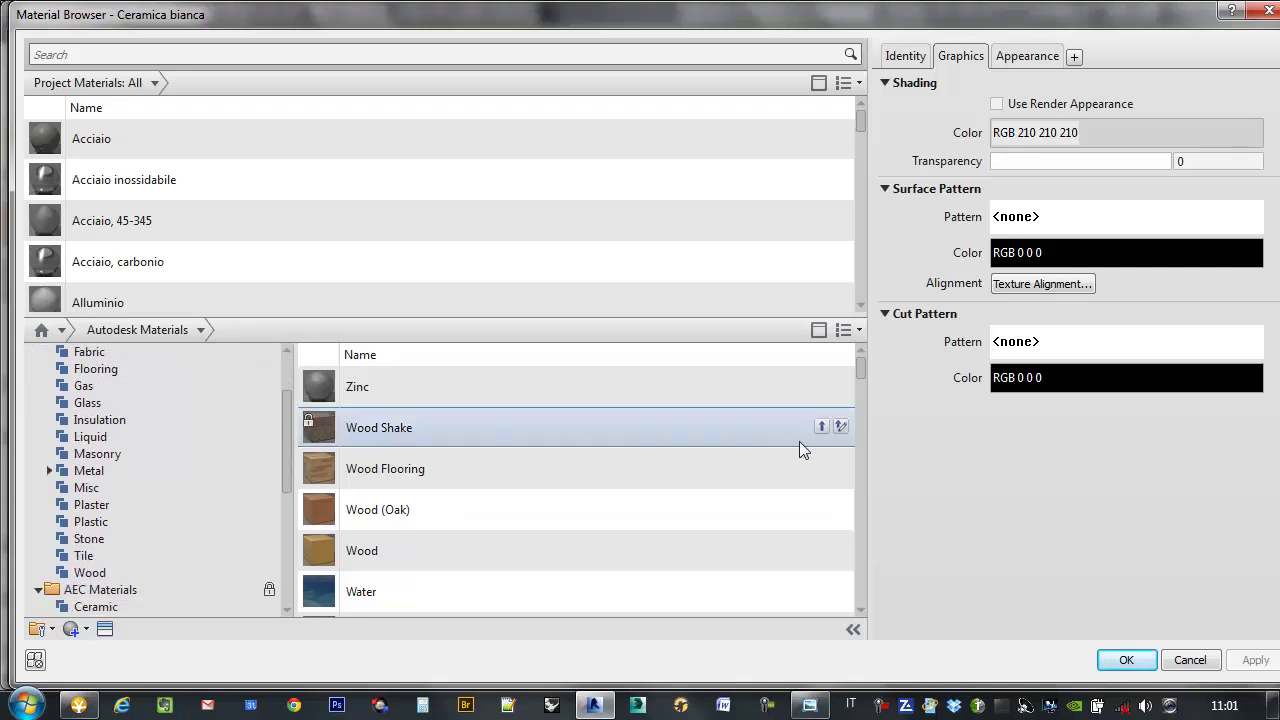
mouse_move(860, 369)
mouse_down()
mouse_move(866, 468)
mouse_move(898, 594)
mouse_move(899, 512)
mouse_up()
click(810, 706)
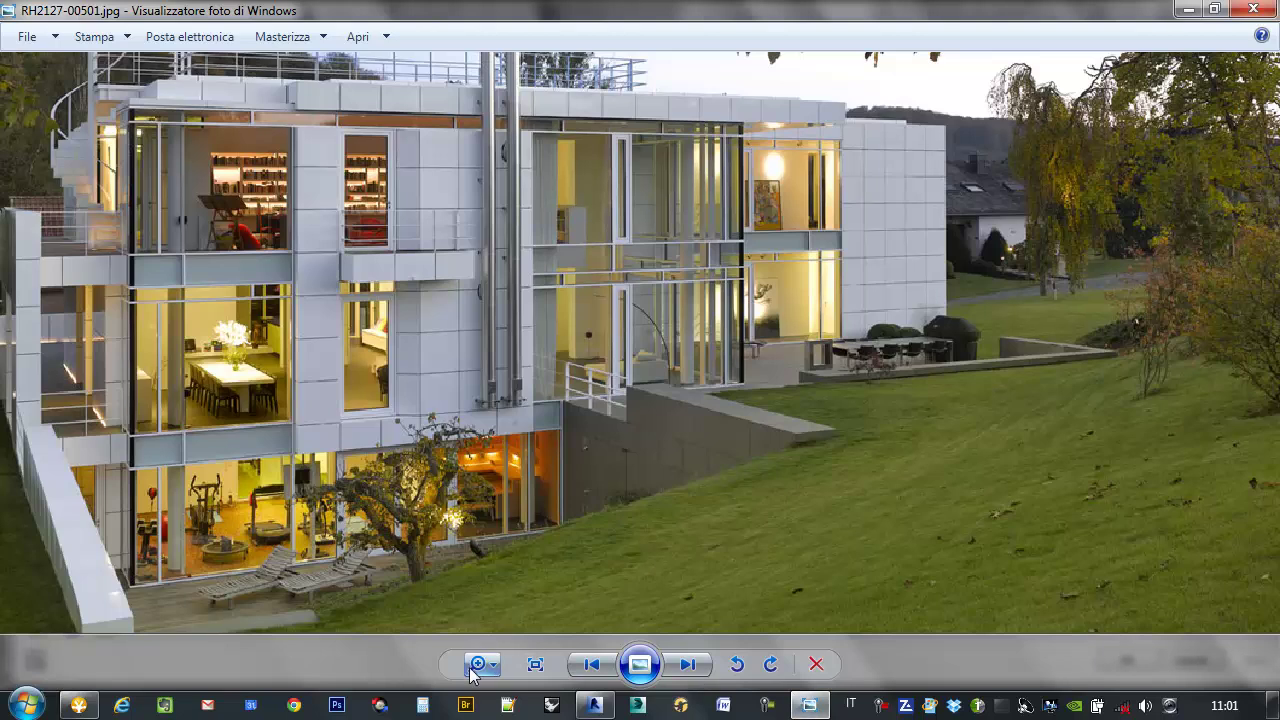
- Step through the Luxembourg house photos back to the night exterior and zoom in on it
click(591, 665)
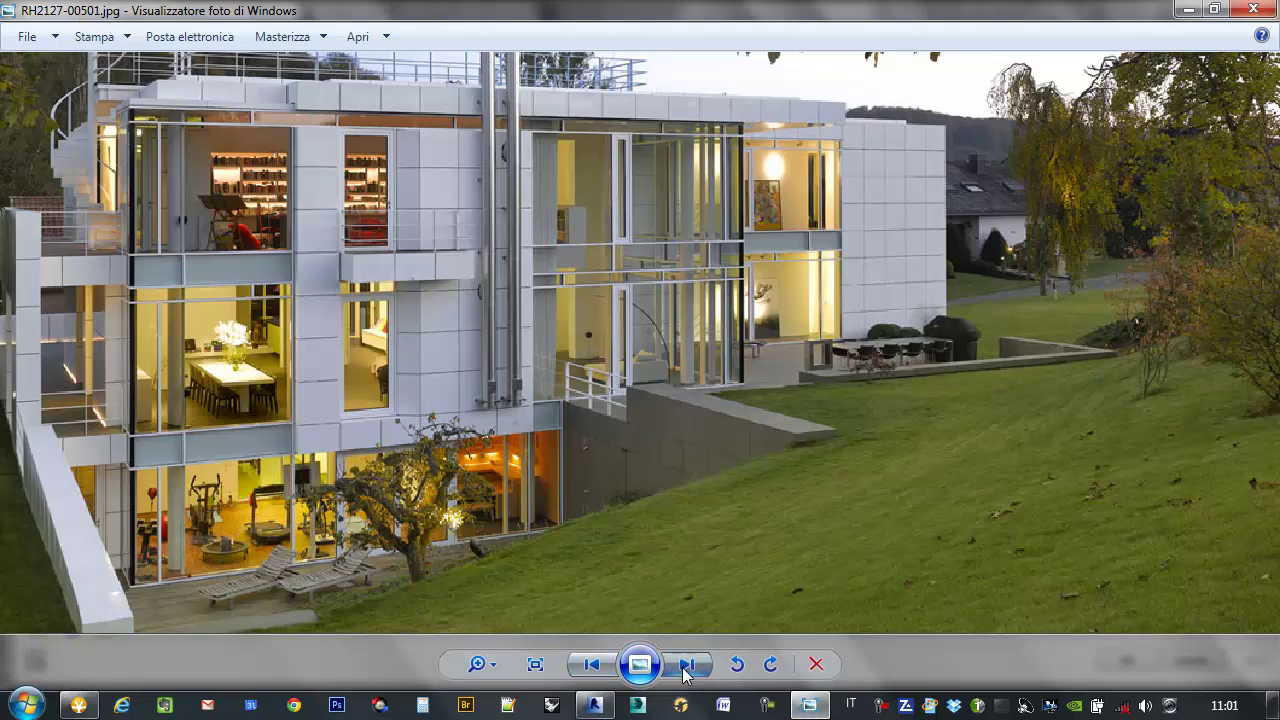
key(Left)
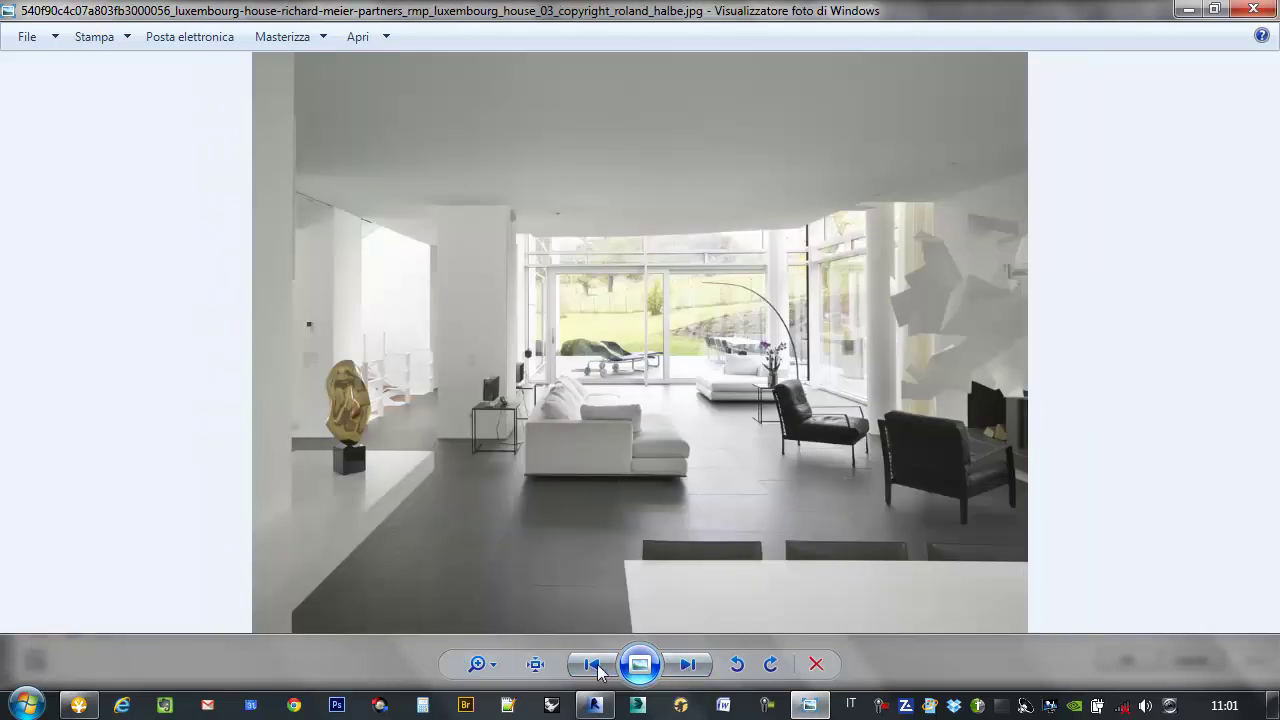
click(597, 664)
scroll(540, 520, up, 3)
scroll(530, 500, up, 2)
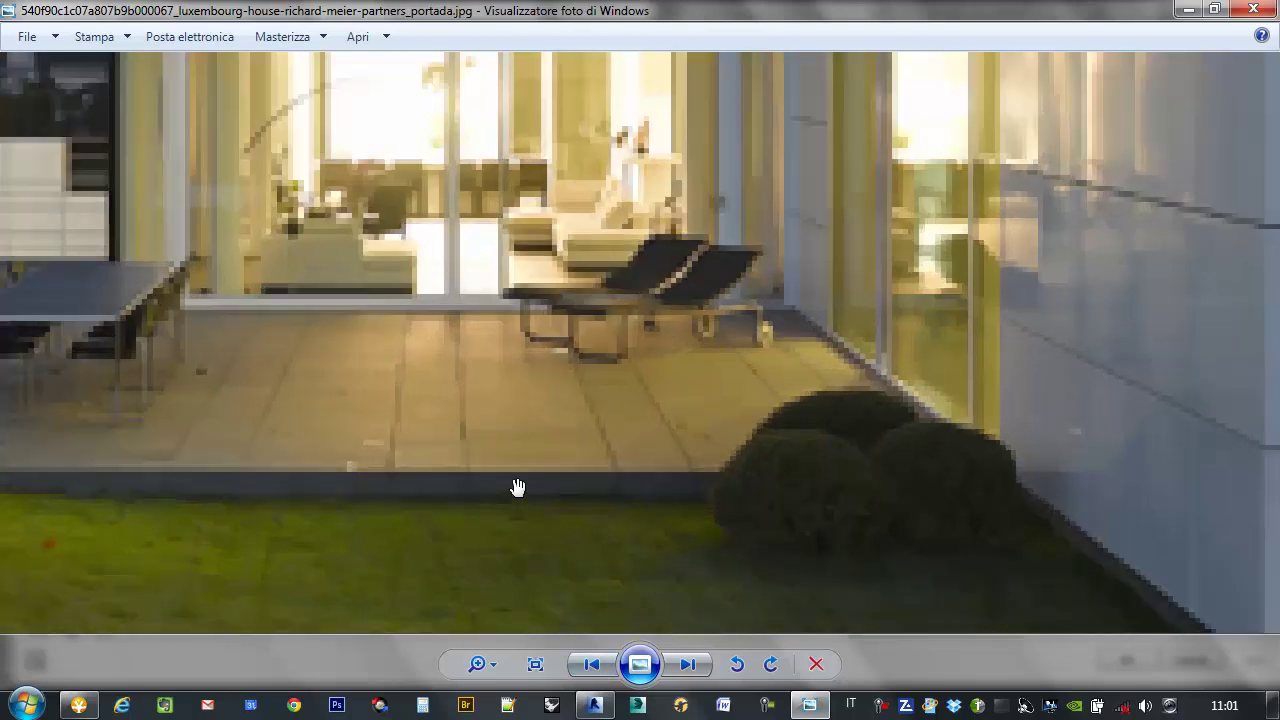
scroll(540, 515, down, 5)
- Advance to the bright living-room interior photo, zoom to inspect it, and minimize Photo Viewer
click(687, 664)
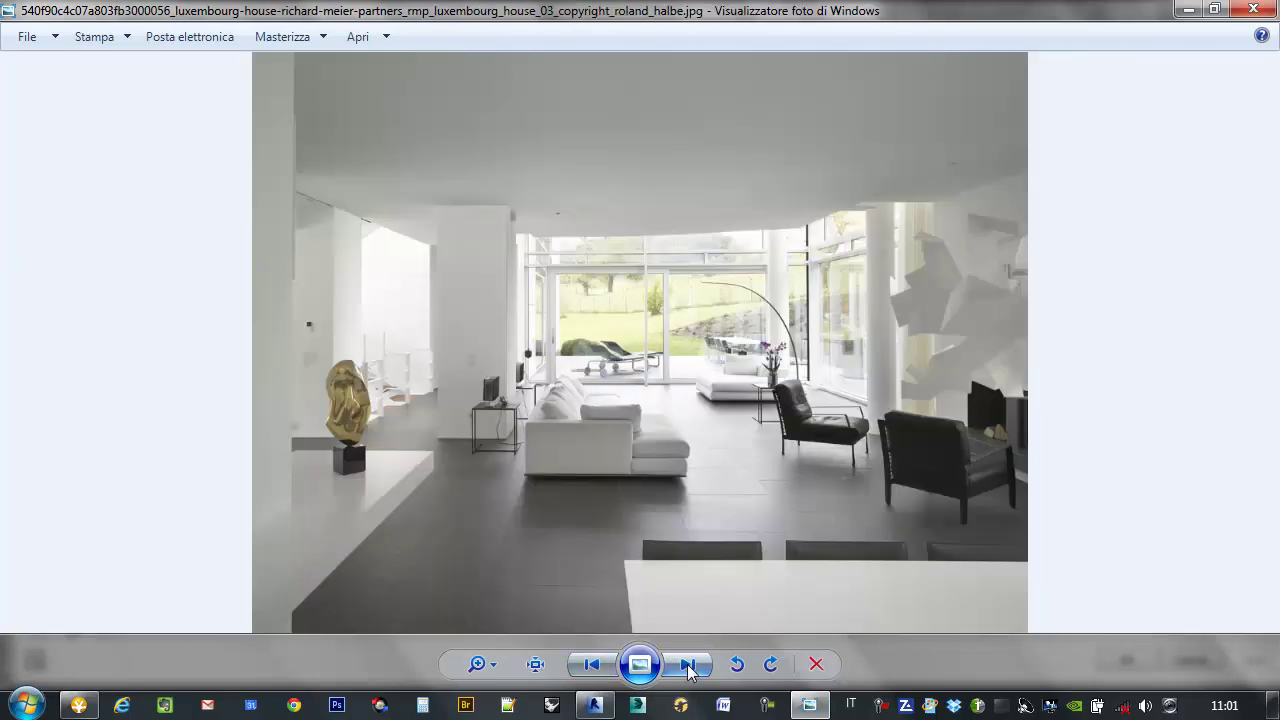
click(686, 667)
click(686, 667)
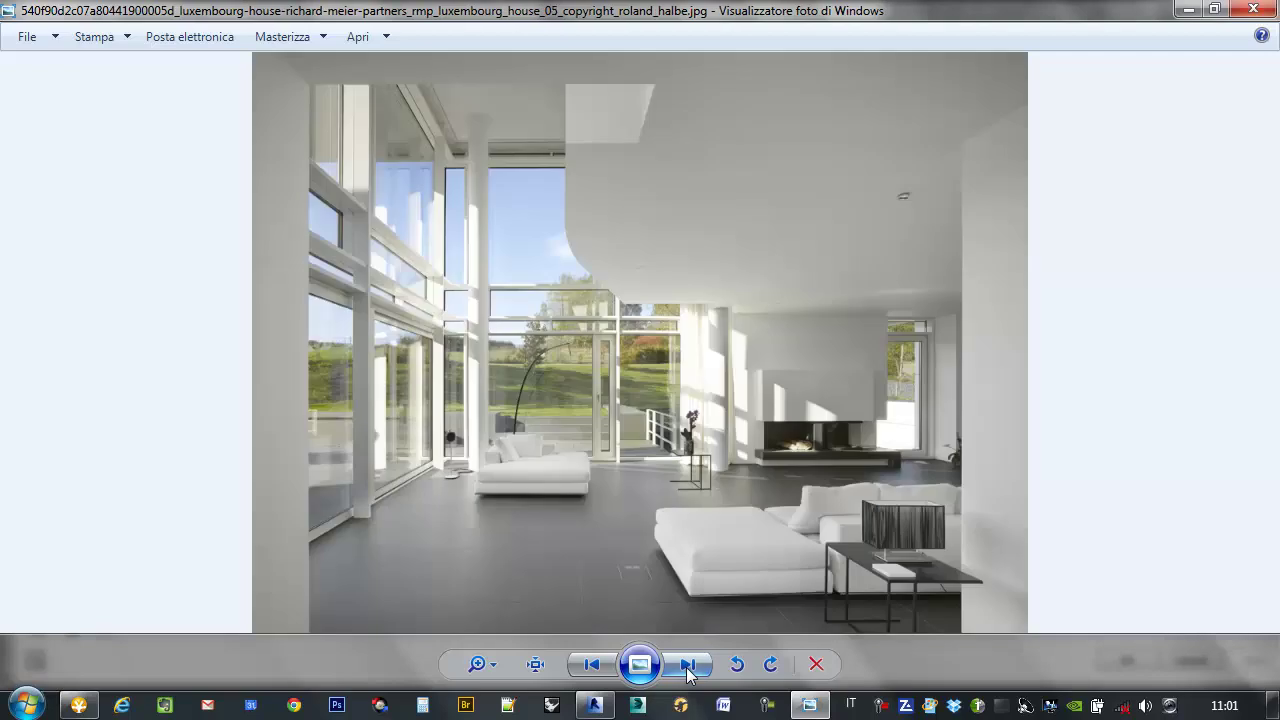
scroll(600, 480, up, 2)
scroll(531, 486, up, 3)
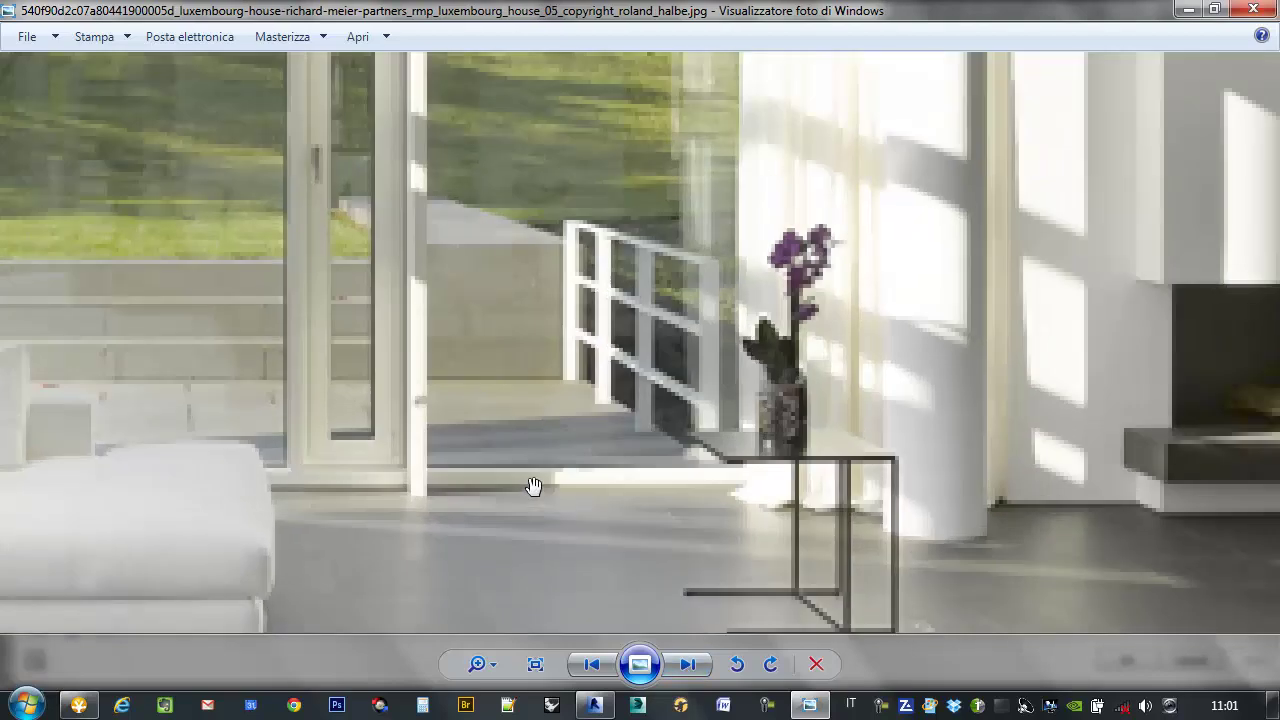
scroll(612, 588, down, 3)
scroll(603, 565, down, 1)
scroll(604, 575, down, 2)
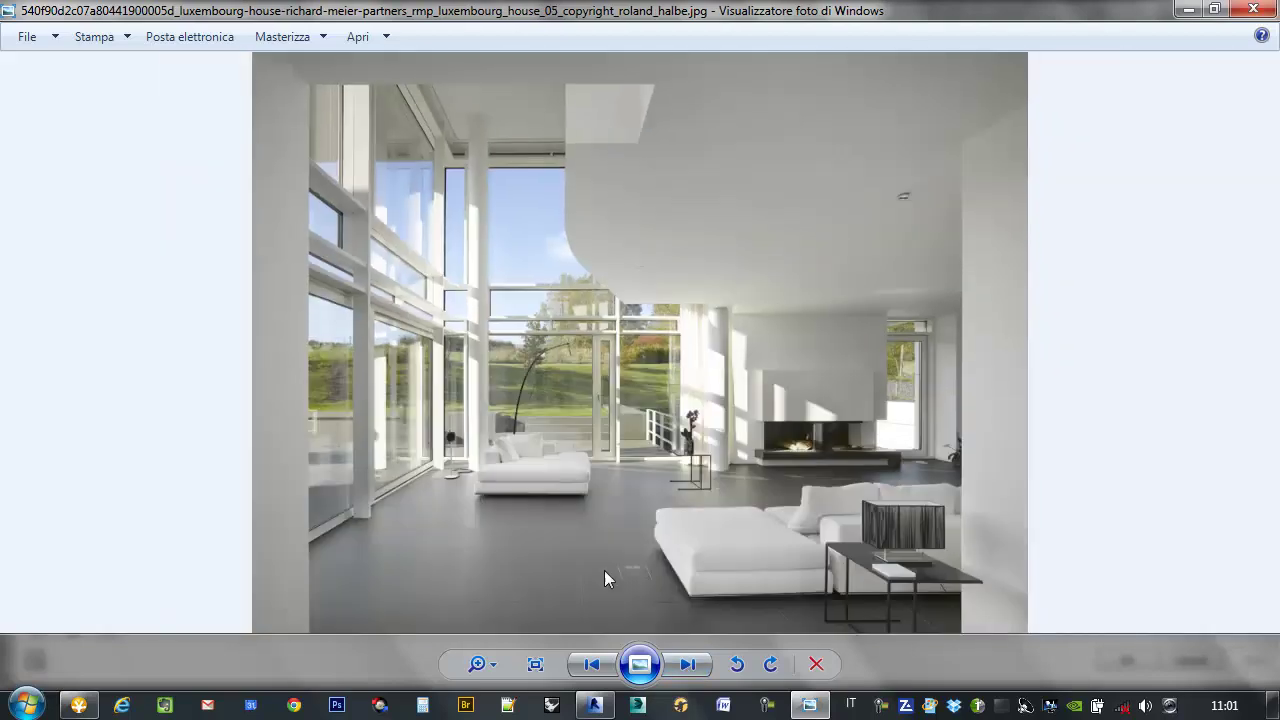
scroll(531, 600, up, 1)
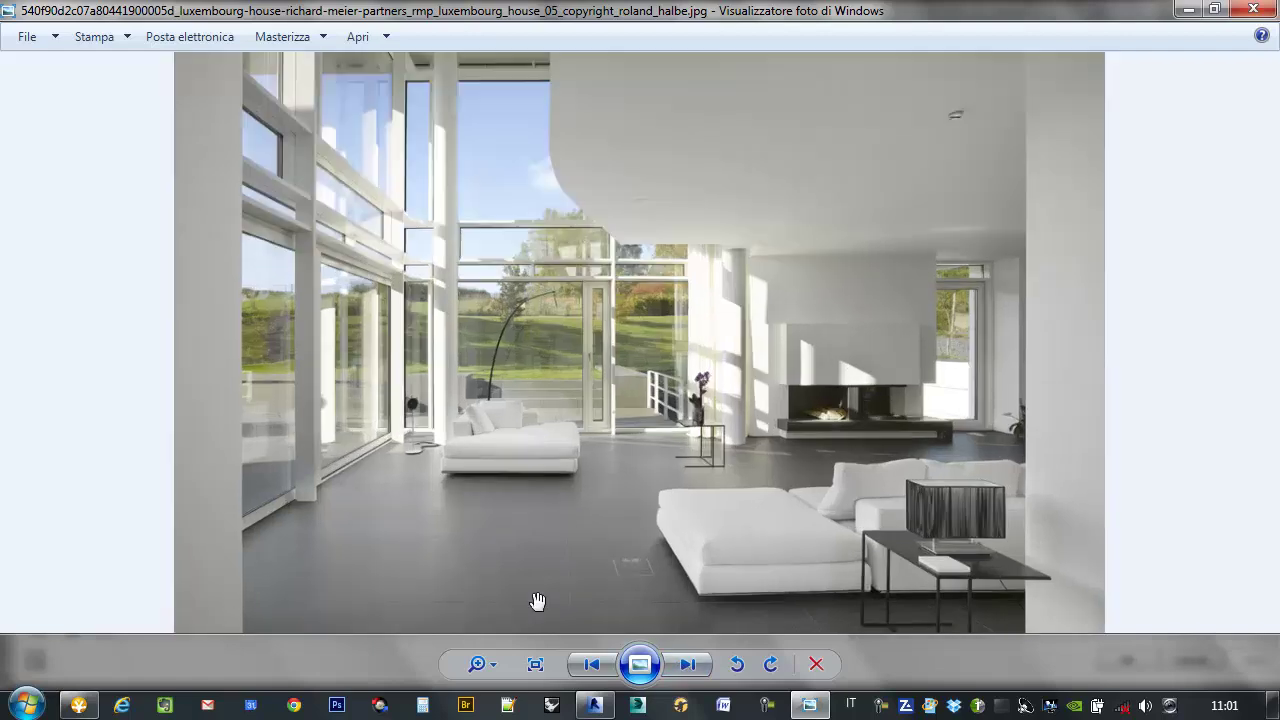
scroll(469, 503, up, 1)
scroll(620, 352, up, 1)
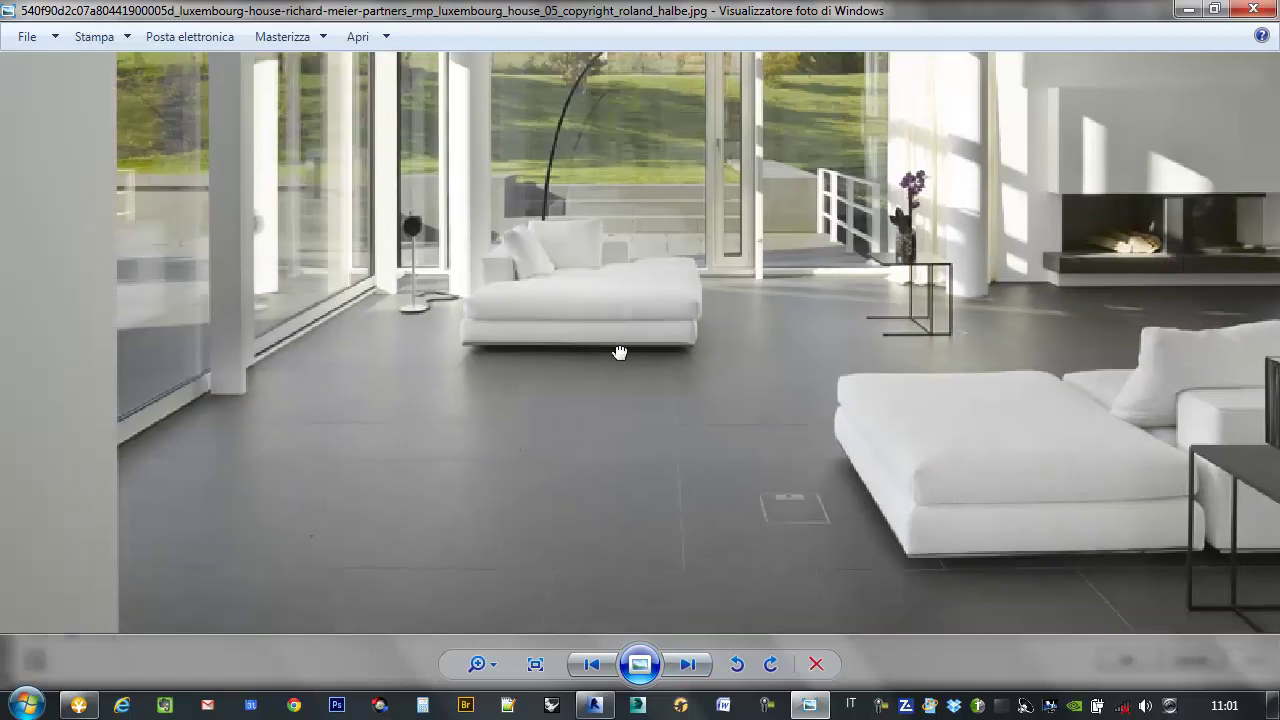
click(1193, 10)
scroll(525, 372, up, 1)
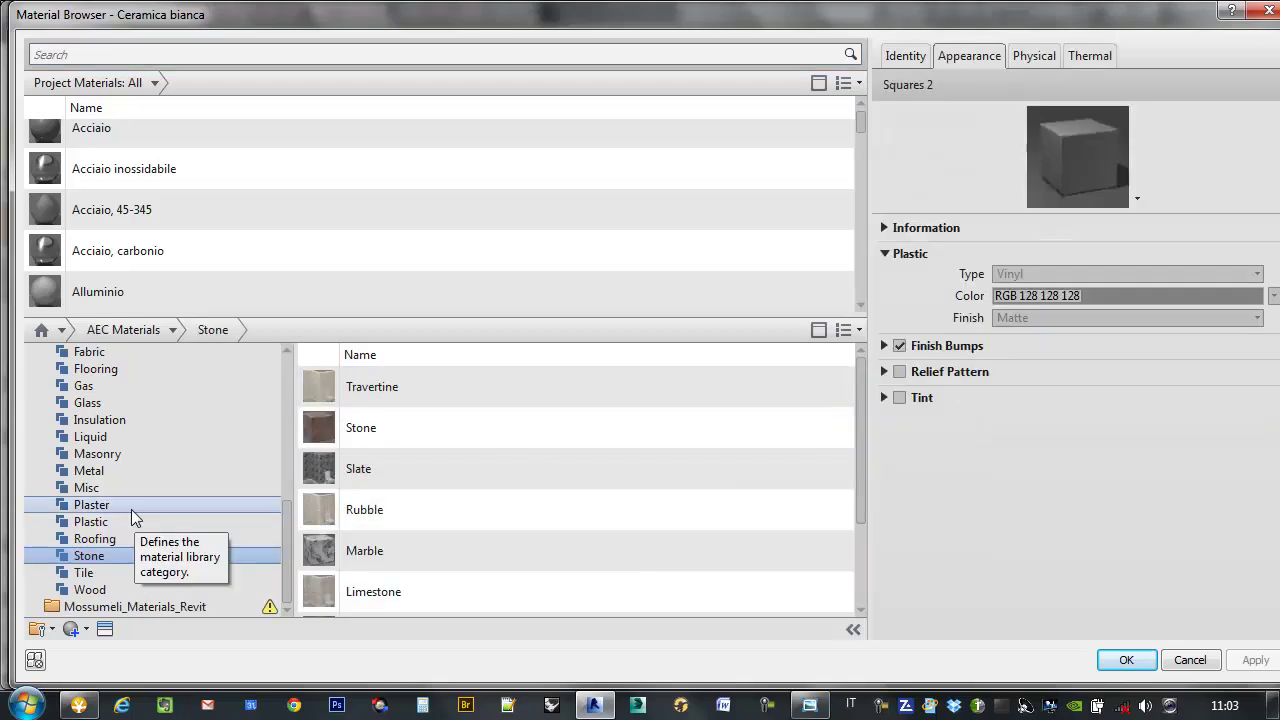
- Browse the Plaster and Masonry library material categories
click(131, 507)
click(110, 454)
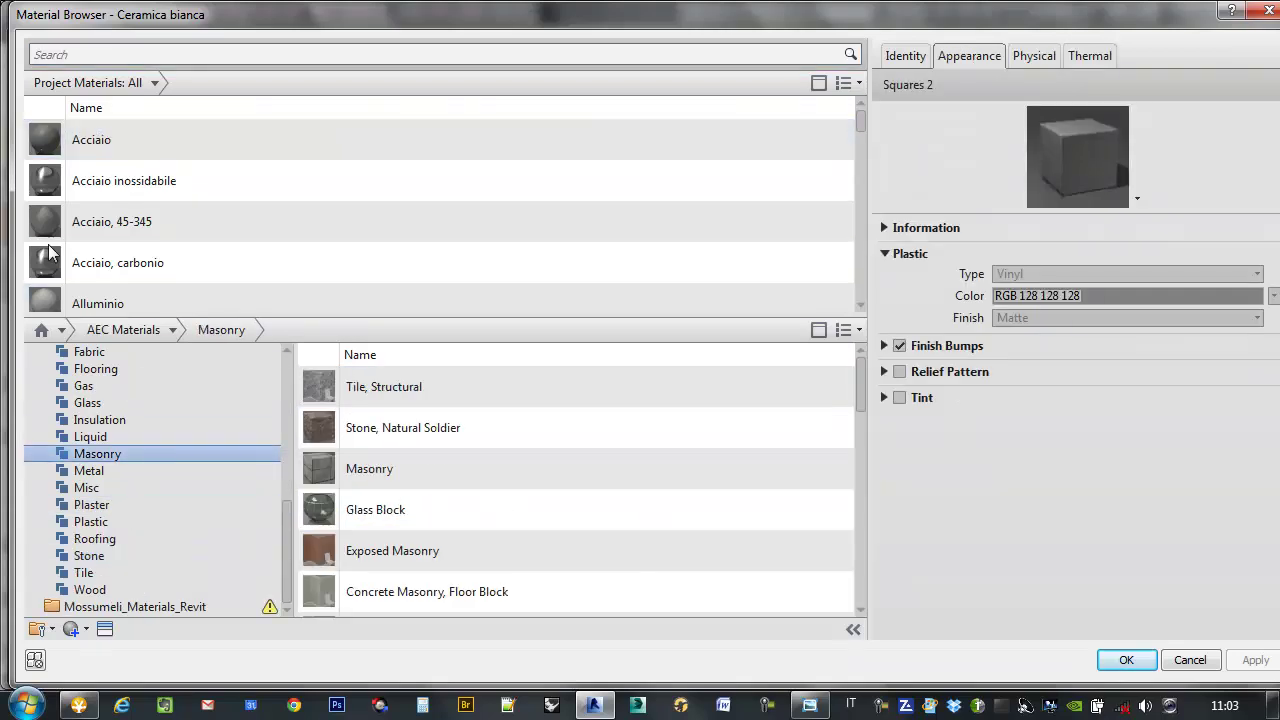
scroll(137, 220, up, 1)
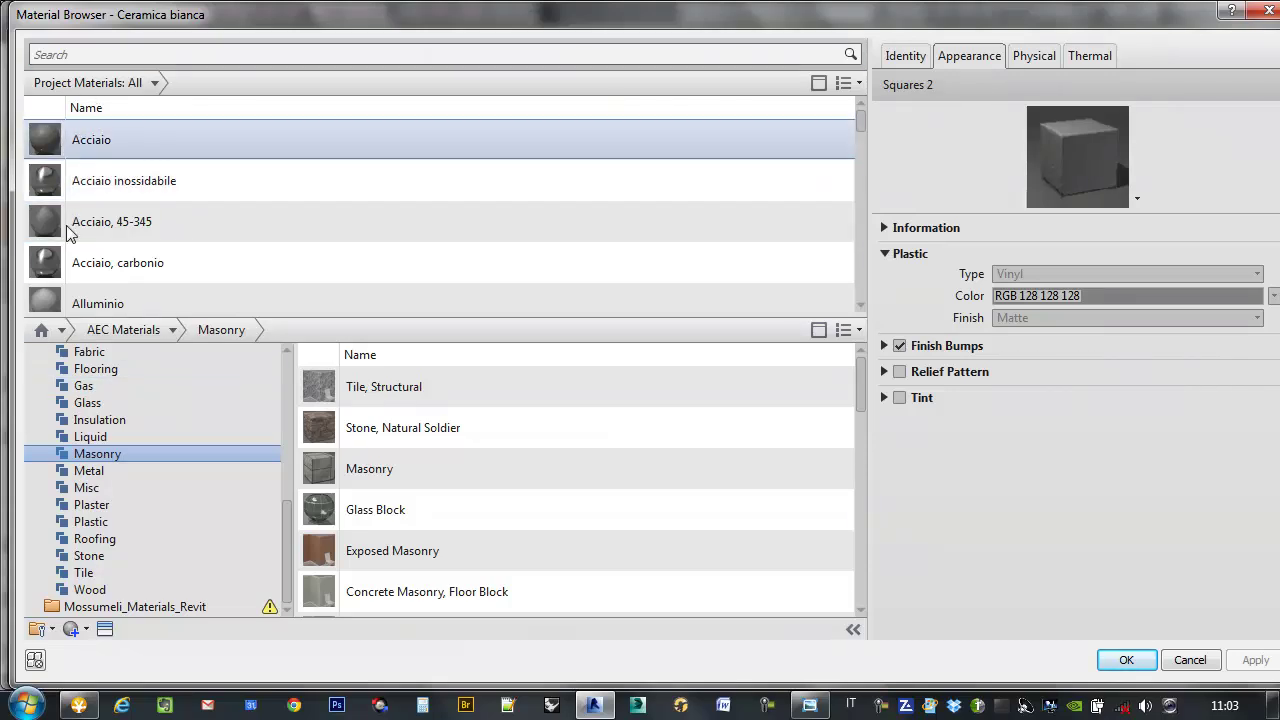
scroll(40, 240, down, 1)
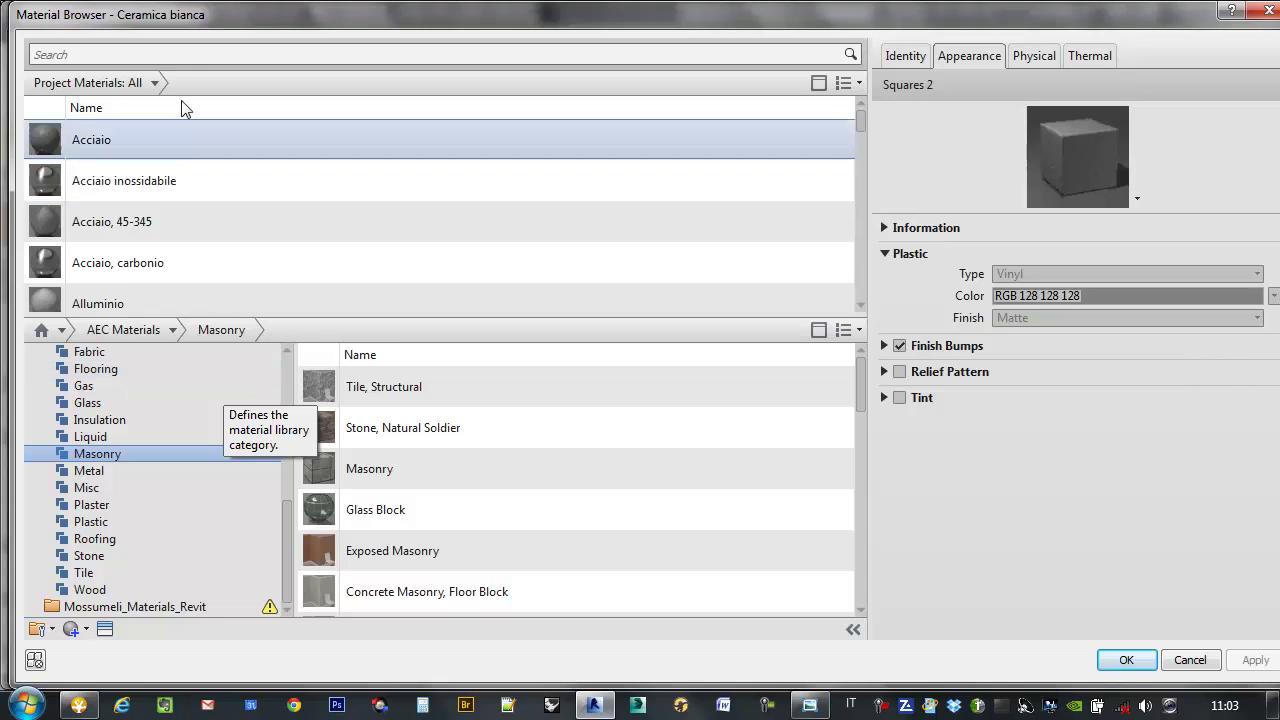
scroll(70, 193, up, 1)
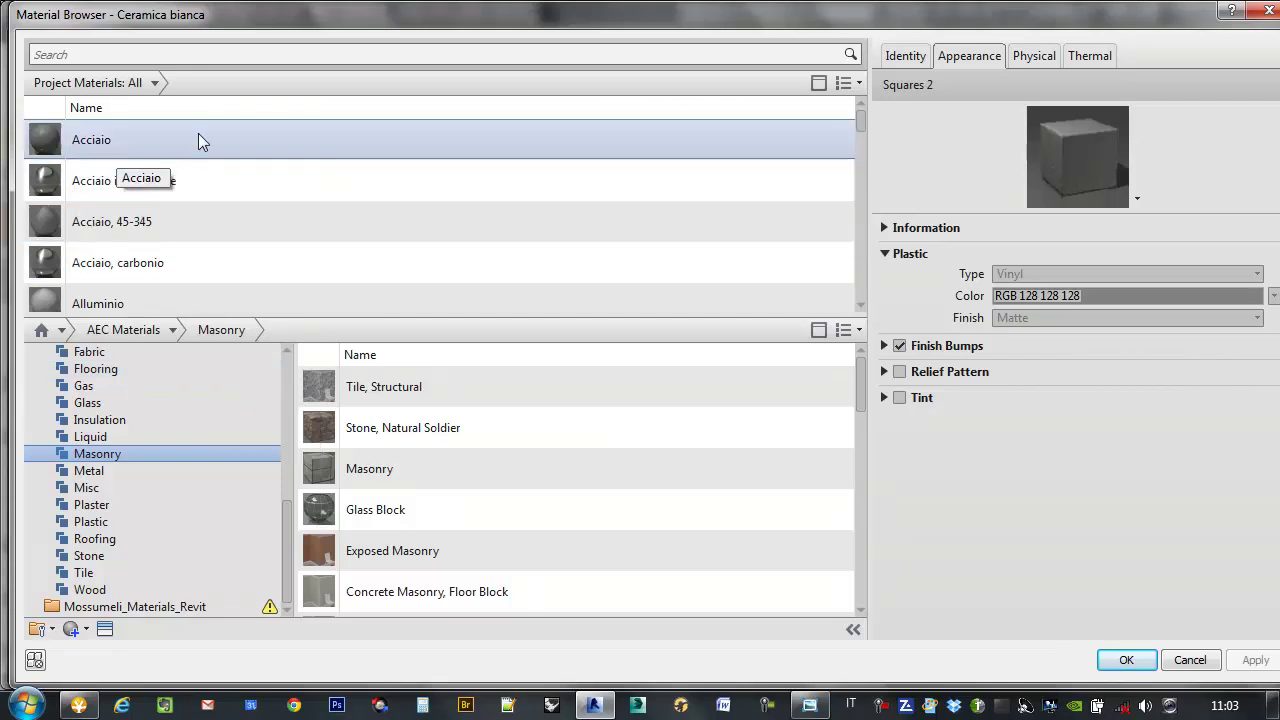
scroll(200, 260, down, 8)
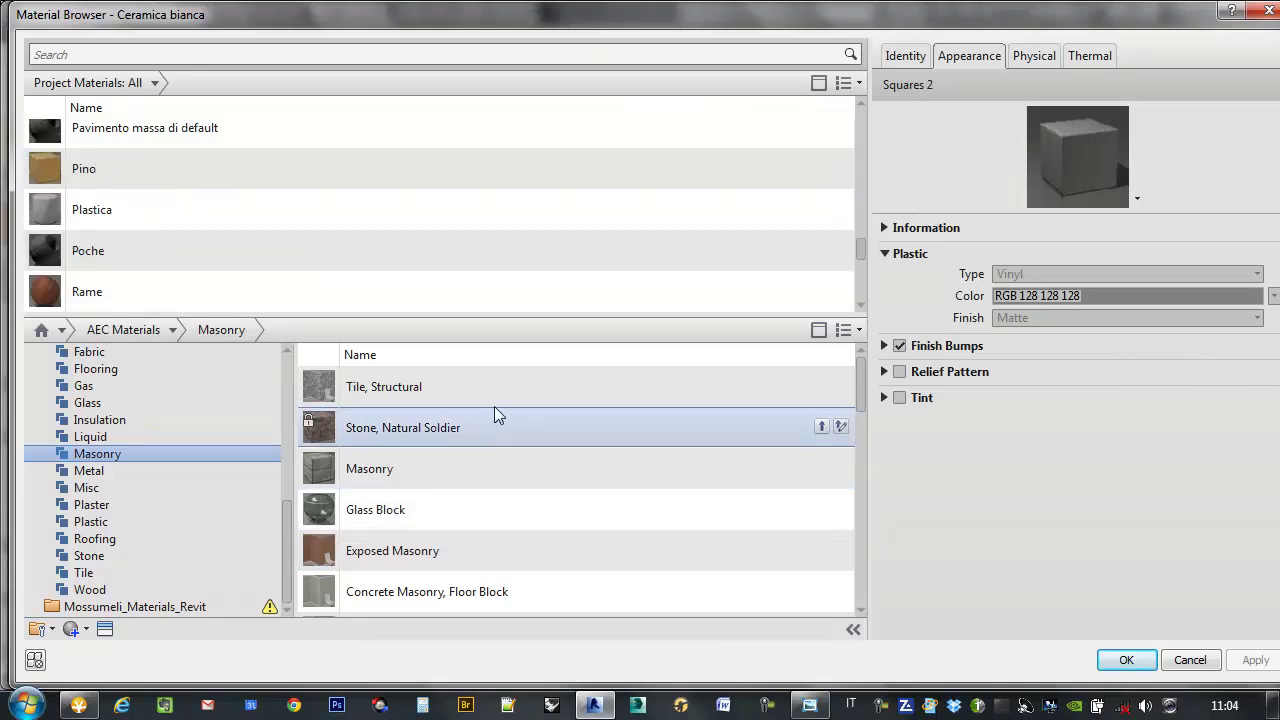
scroll(321, 155, up, 1)
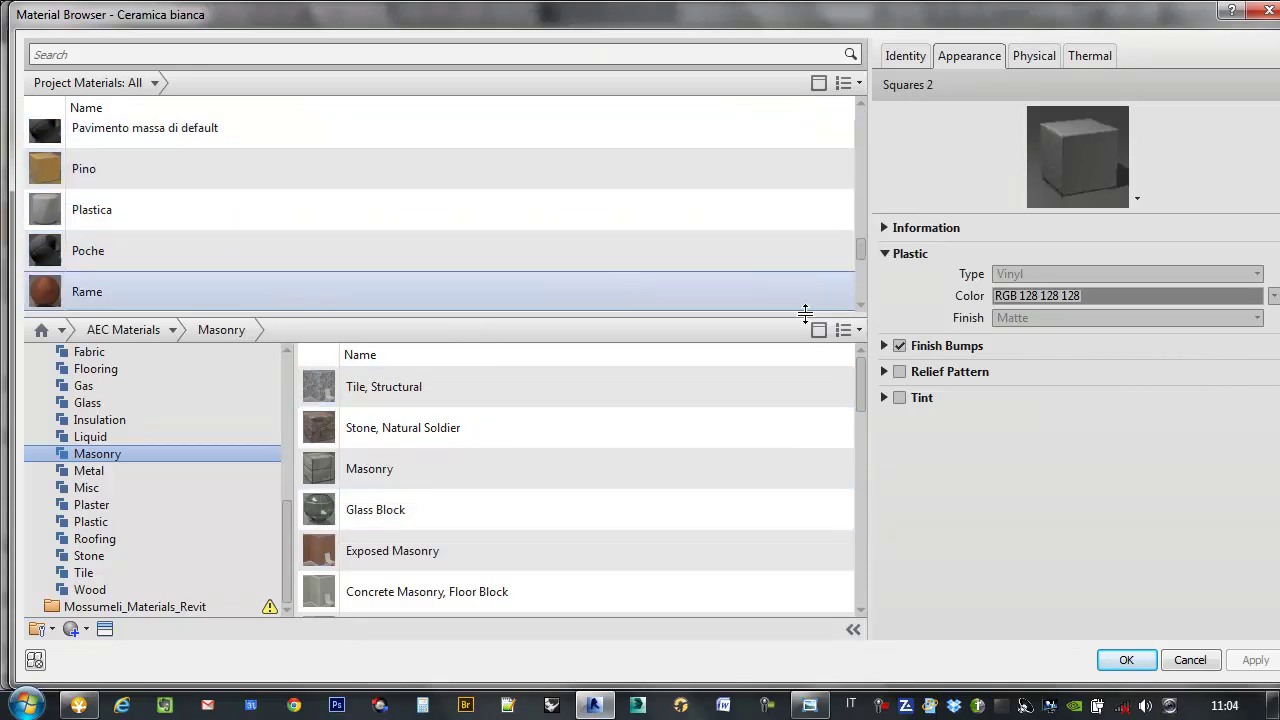
- Enlarge the Project Materials list and assign 'Calcestruzzo, gettato in opera' to the finish layer
mouse_move(842, 318)
mouse_down()
mouse_move(821, 458)
mouse_move(821, 407)
mouse_up()
scroll(846, 271, down, 2)
scroll(885, 346, down, 2)
scroll(888, 400, down, 2)
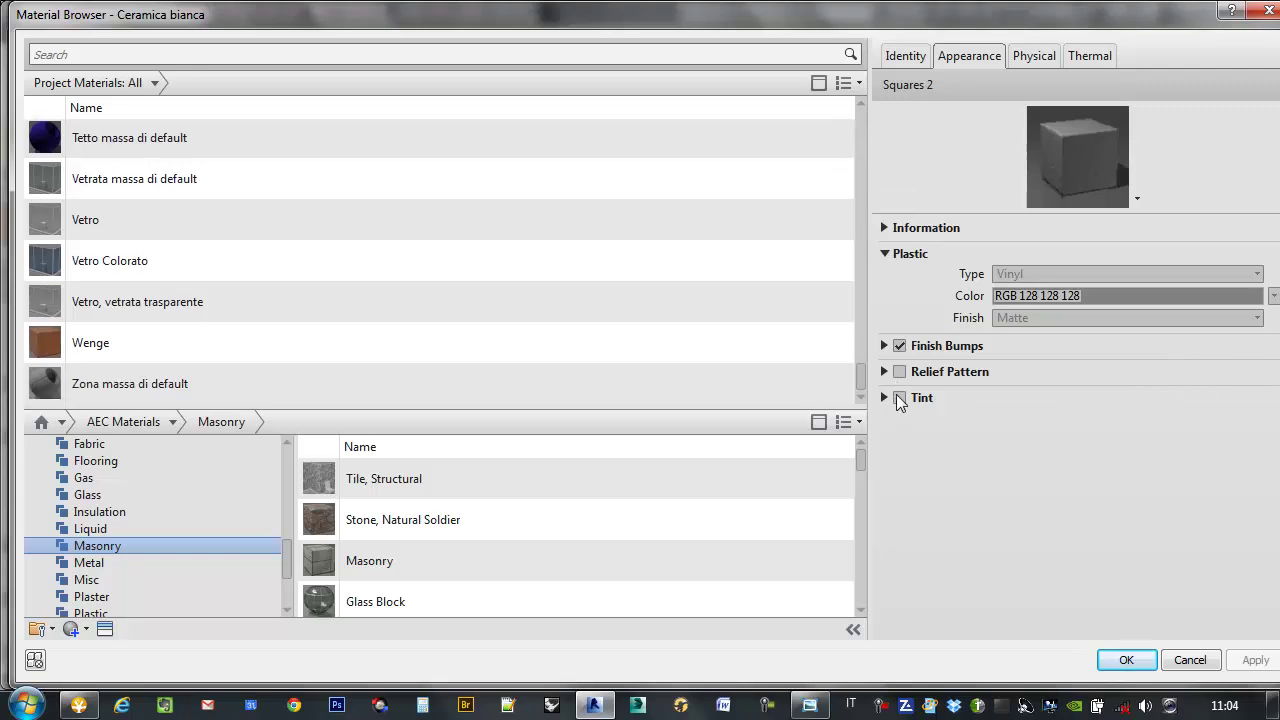
scroll(890, 300, up, 5)
scroll(880, 150, up, 5)
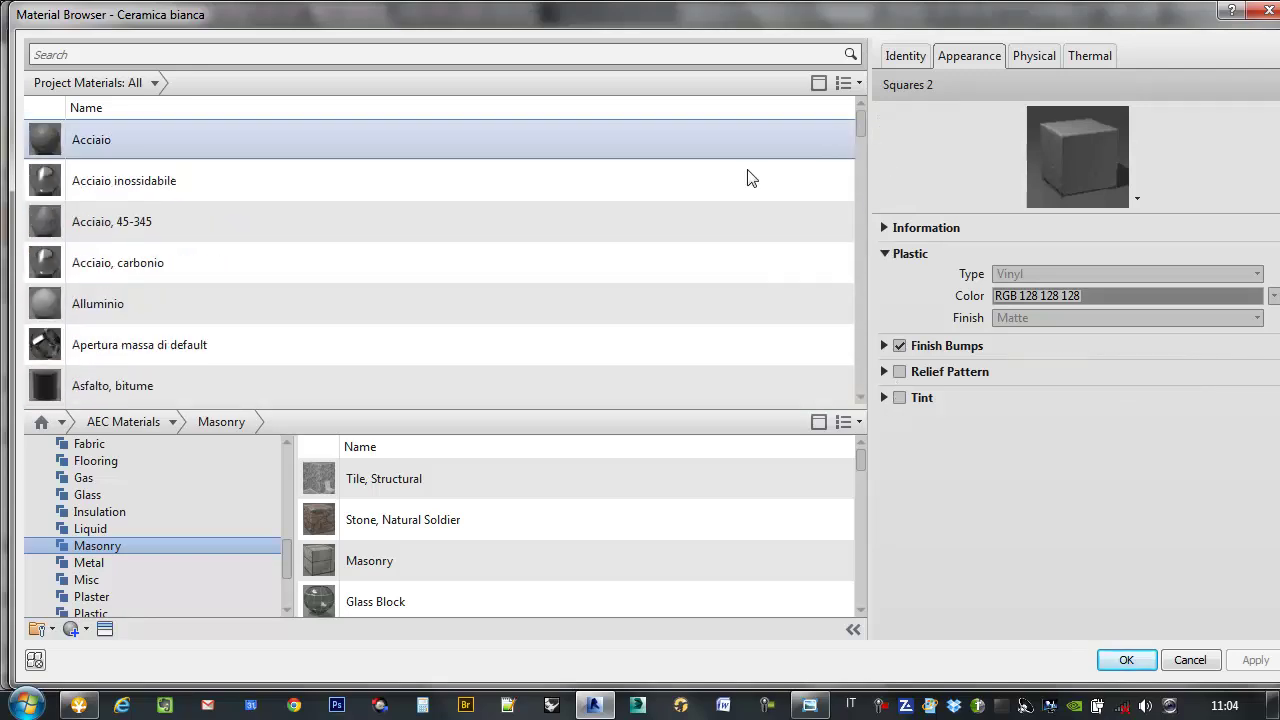
scroll(265, 270, down, 1)
scroll(270, 274, down, 1)
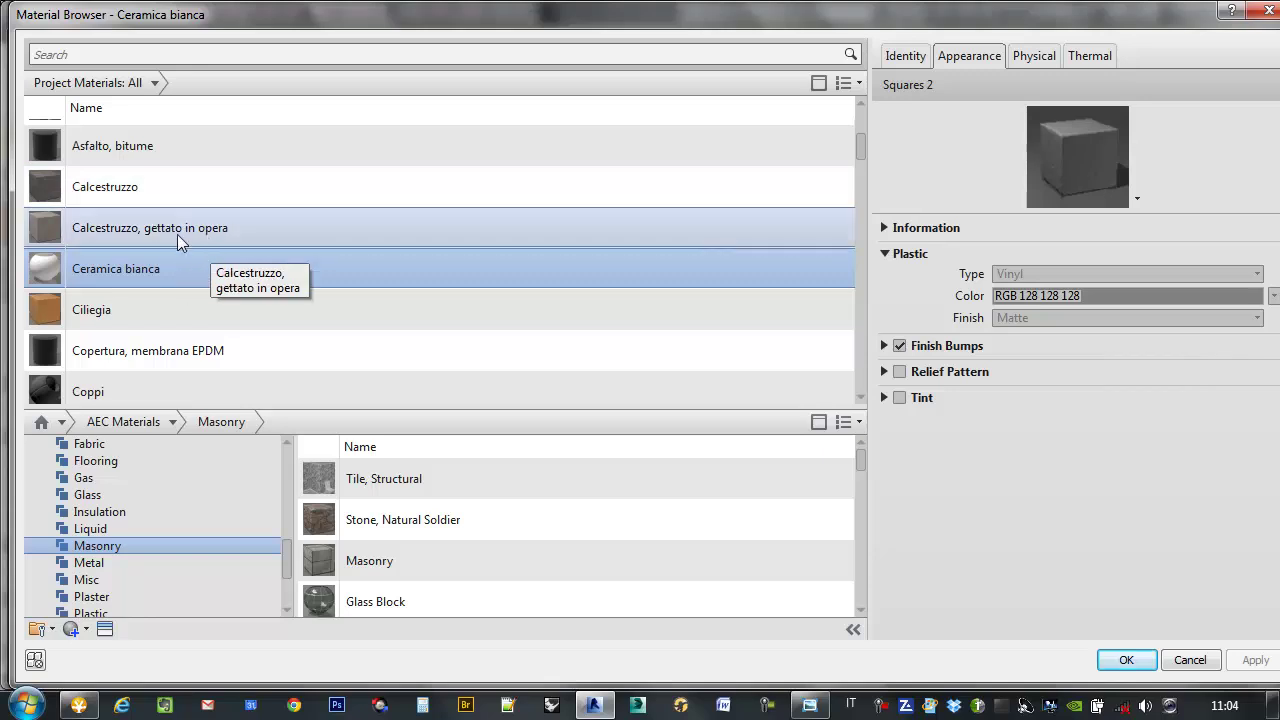
double_click(175, 233)
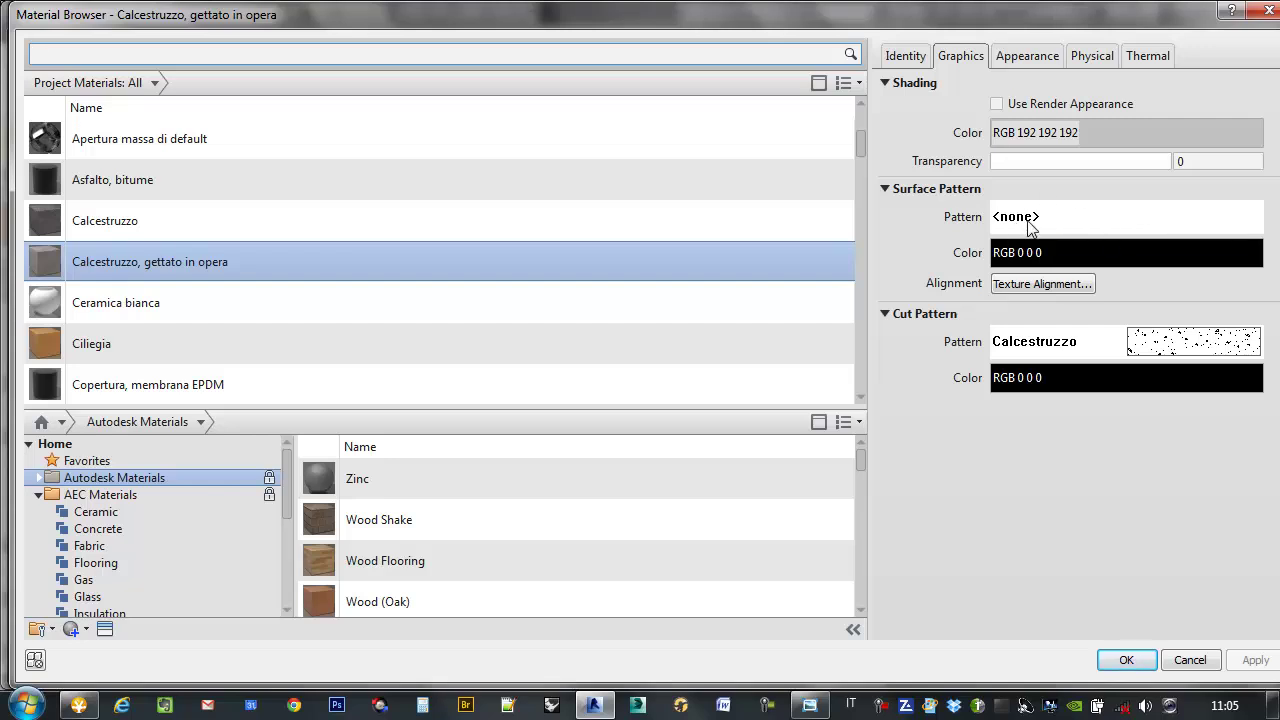
- Give Calcestruzzo, gettato in opera the Terra surface fill pattern and apply it
click(1060, 220)
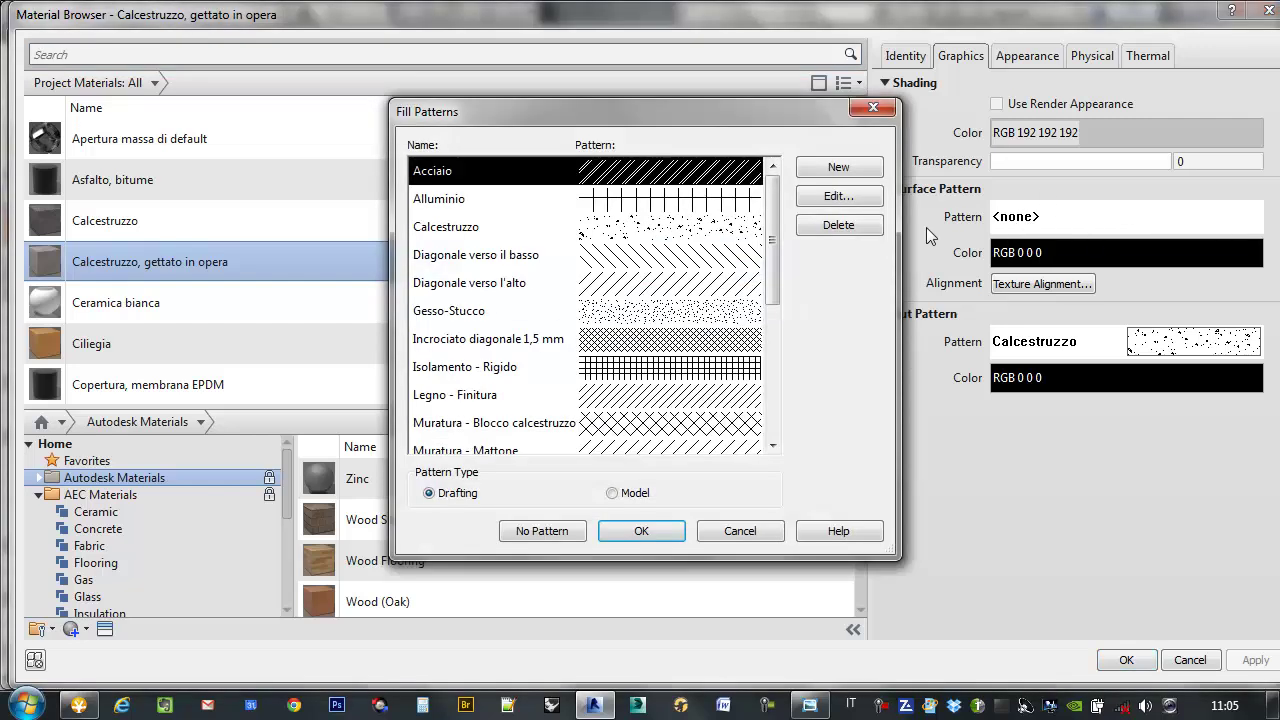
mouse_move(775, 204)
mouse_down()
mouse_move(790, 292)
mouse_move(771, 138)
mouse_up()
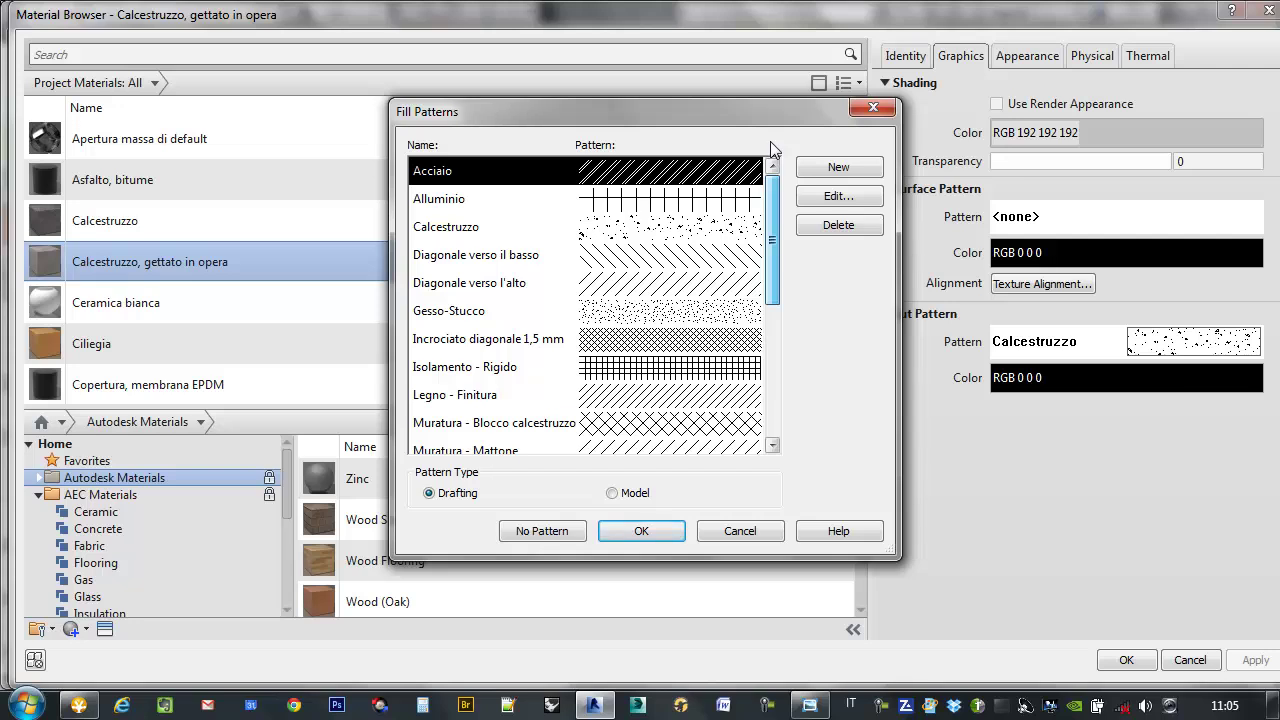
drag(771, 143, 770, 343)
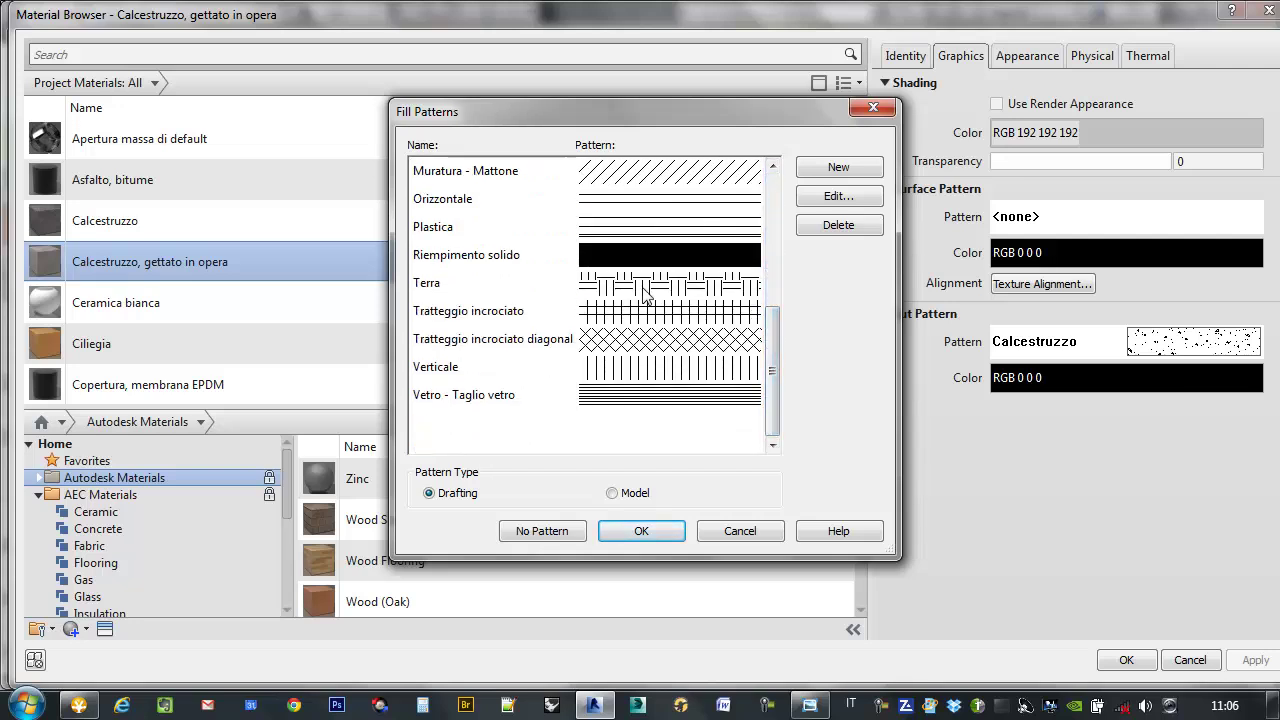
click(645, 289)
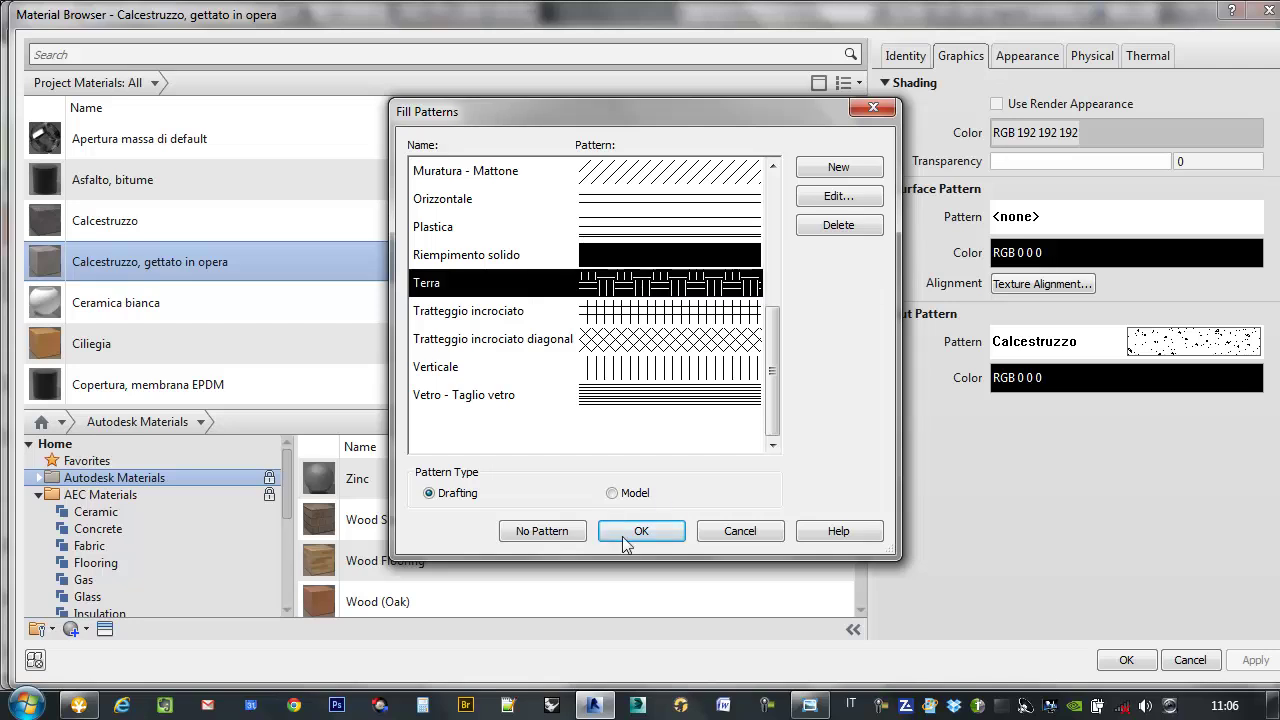
click(636, 532)
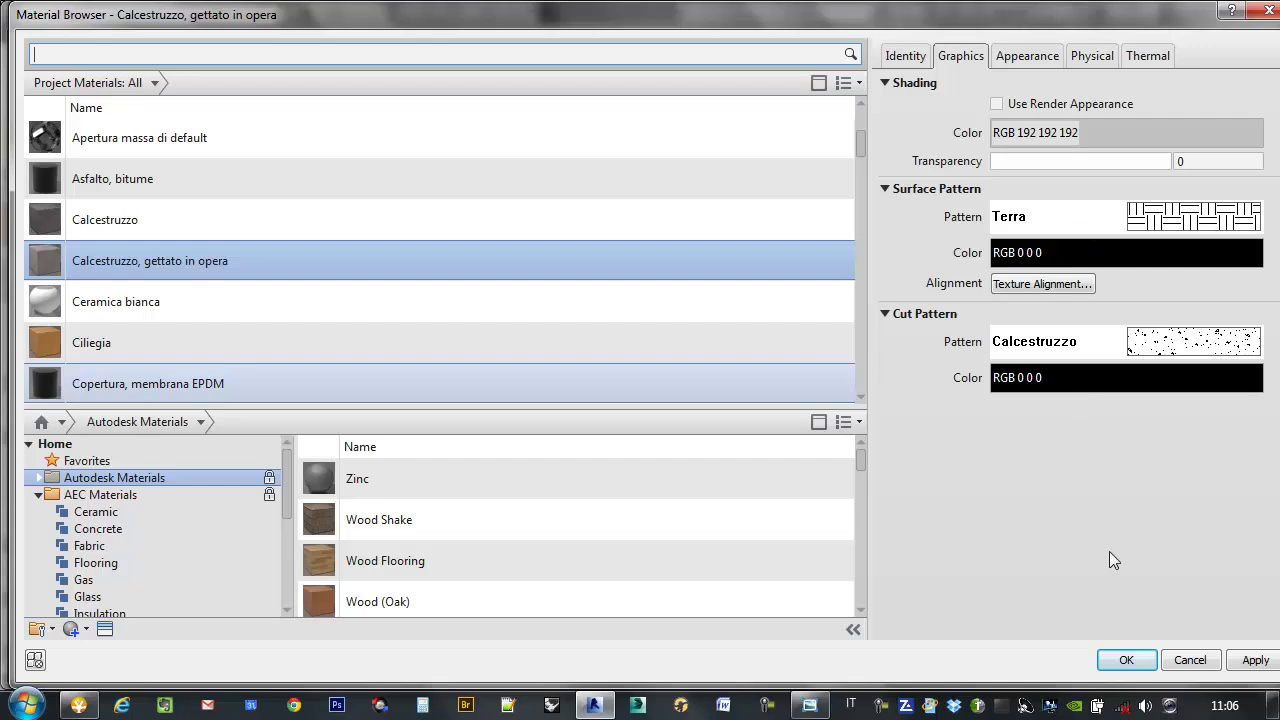
click(1255, 662)
- Close the Material Browser, Edit Assembly and Type Properties, keeping the changes
click(1126, 660)
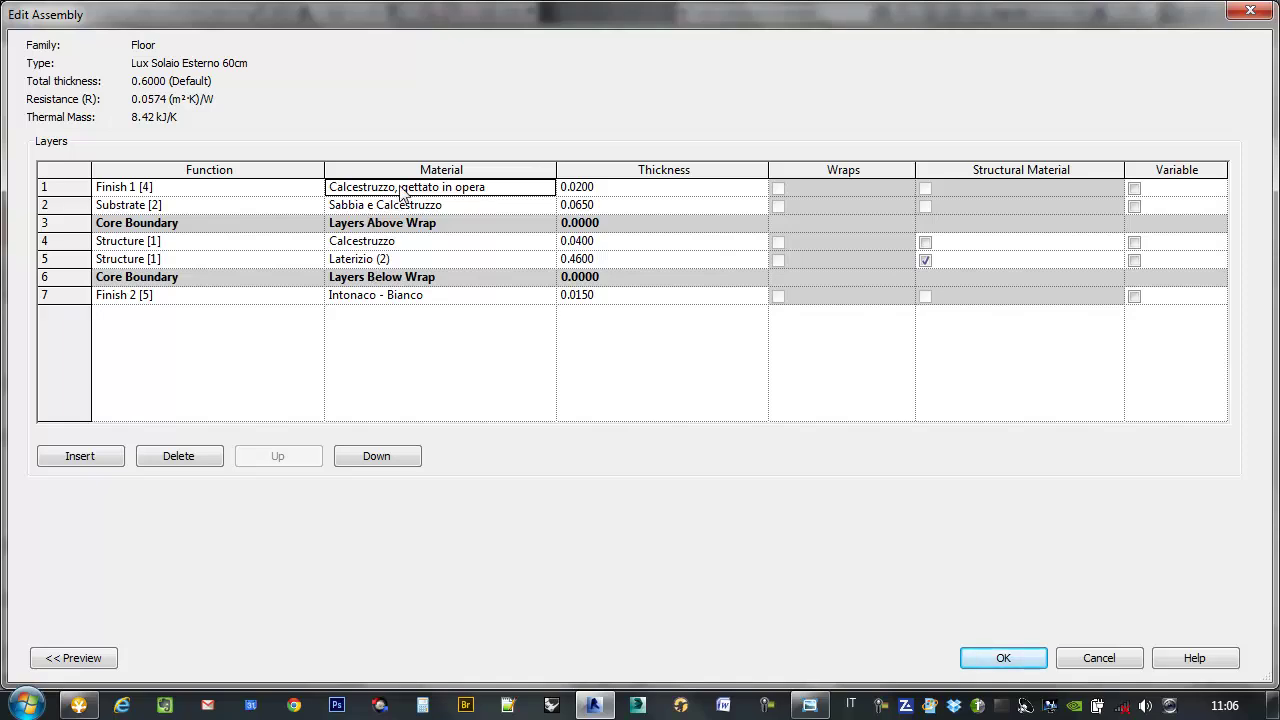
click(1000, 660)
click(1021, 660)
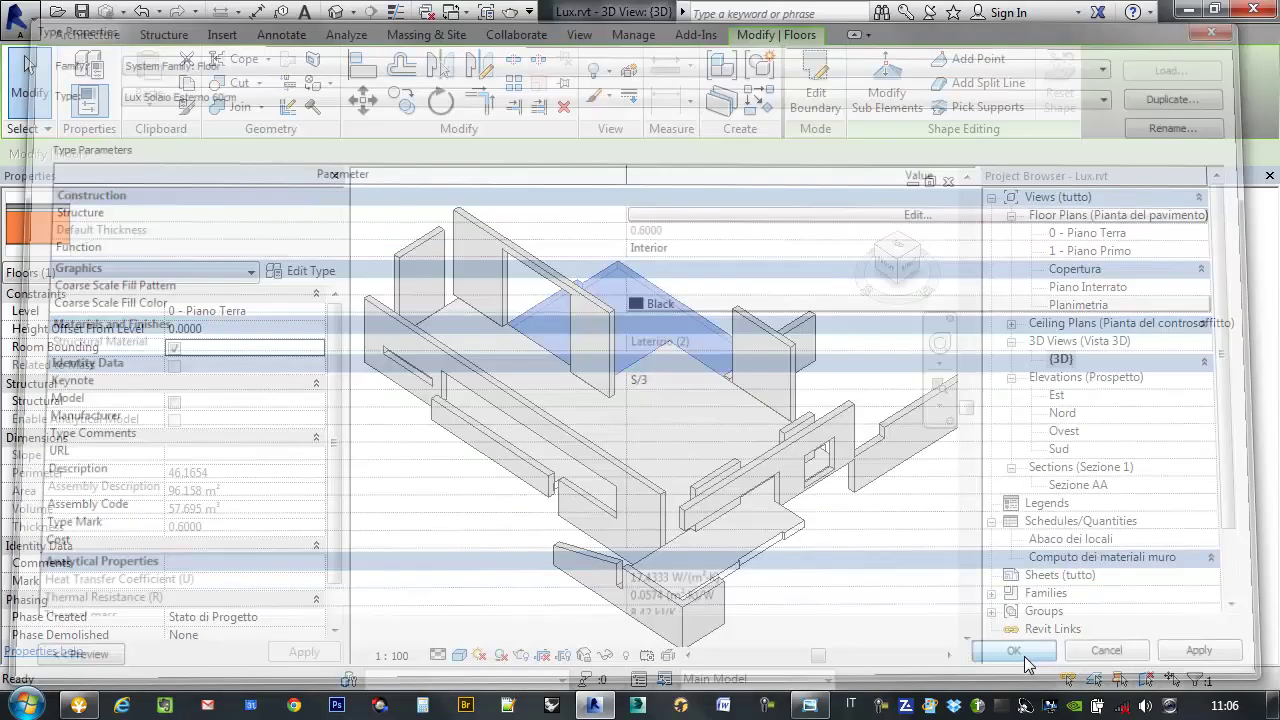
- Deselect the slab and zoom the 3D view to inspect its Terra pattern
click(781, 247)
scroll(683, 315, up, 3)
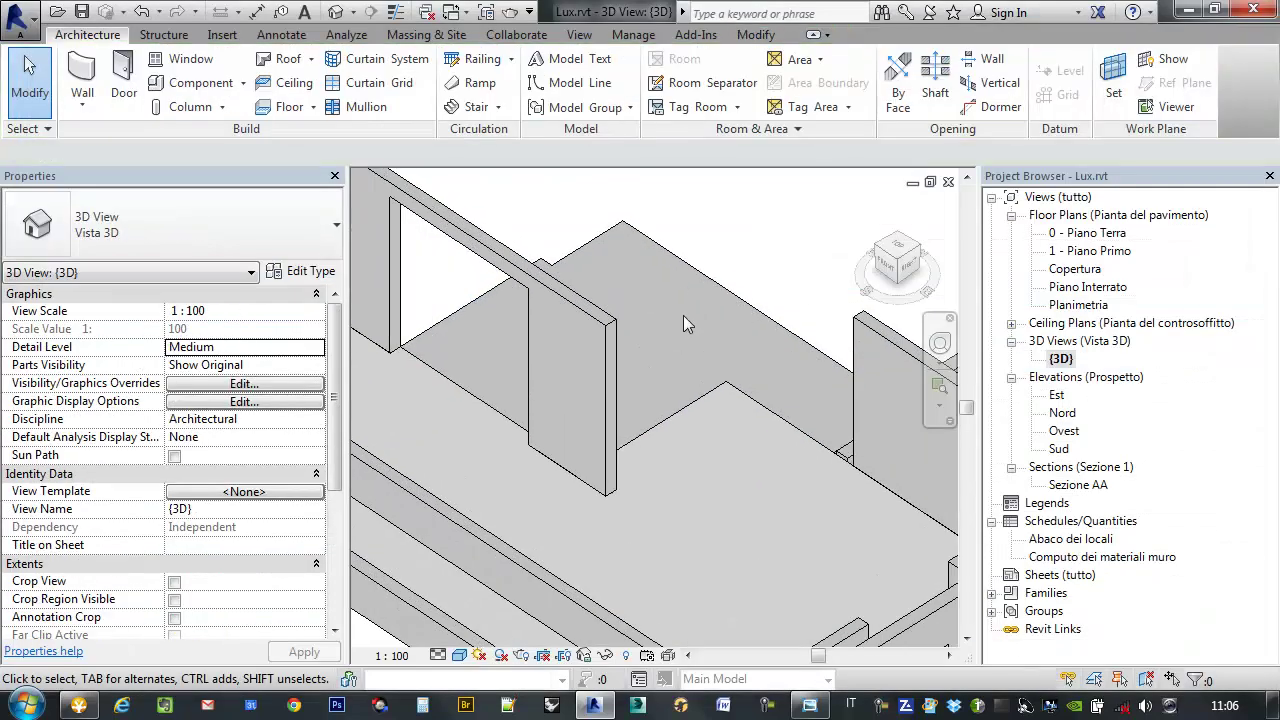
scroll(697, 339, up, 1)
scroll(697, 339, up, 2)
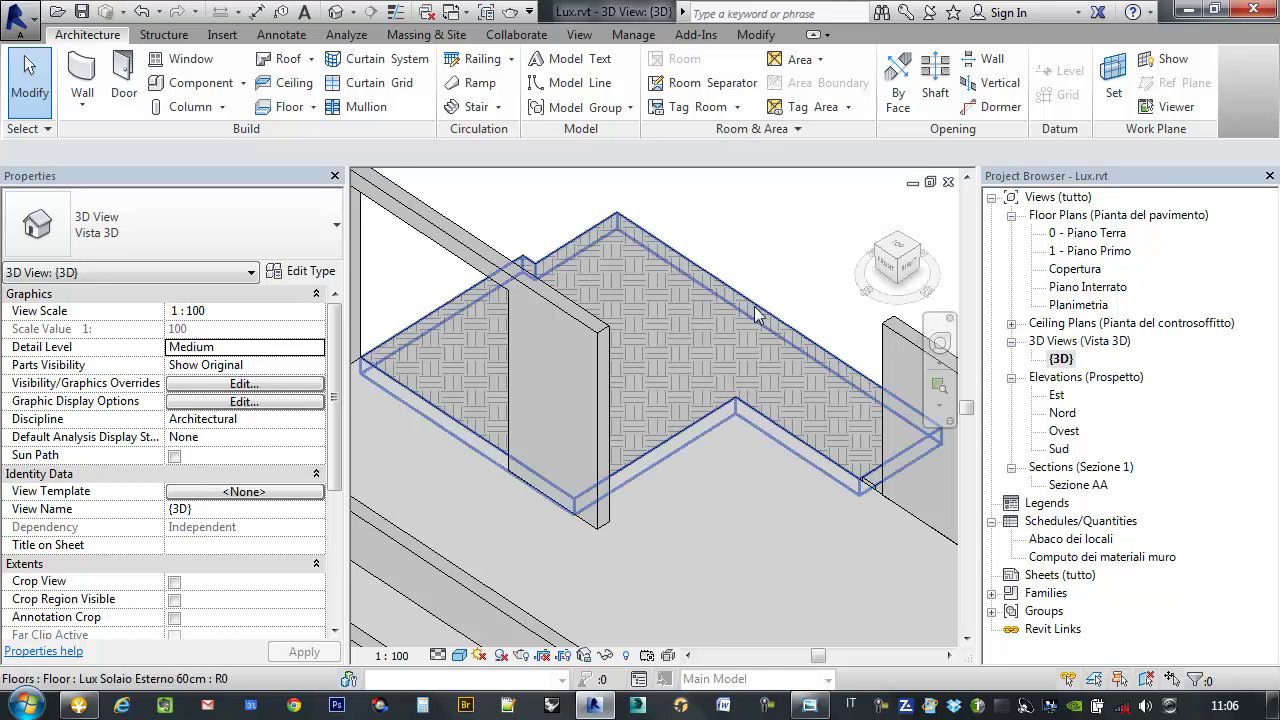
middle_drag(870, 316, 838, 328)
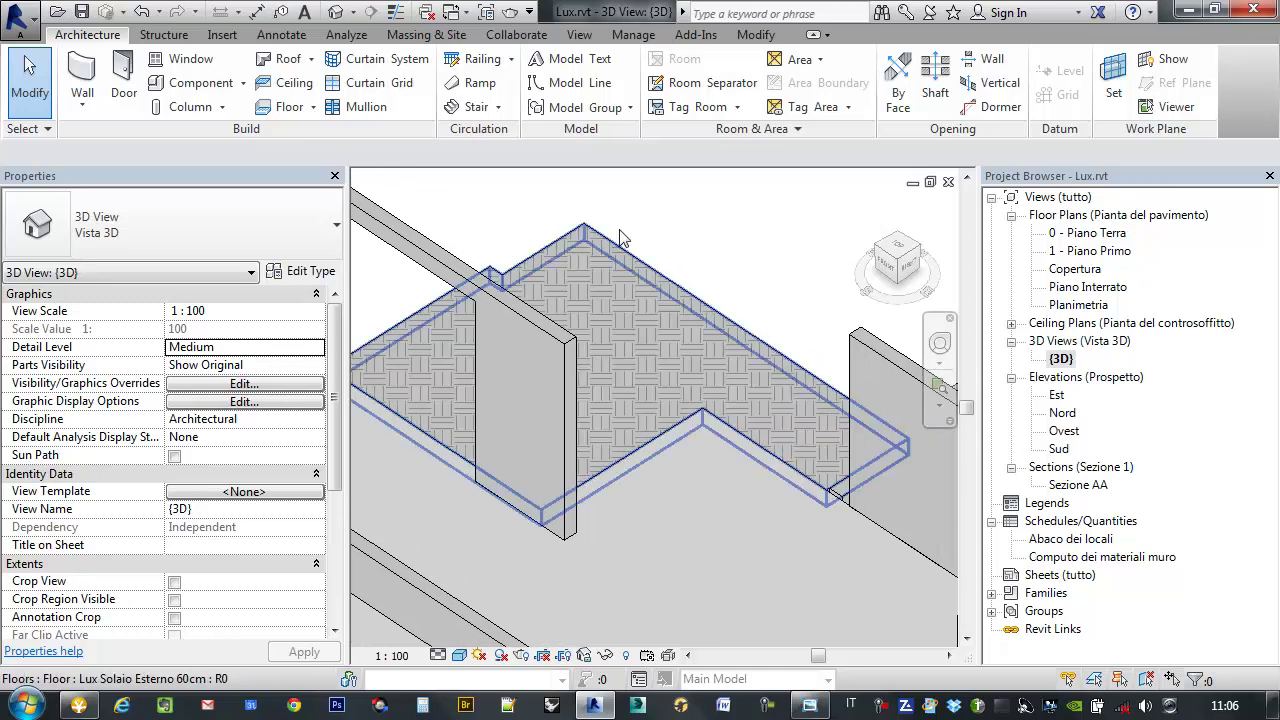
- Open the 0 - Piano Terra floor plan and centre the ground floor layout
double_click(1085, 236)
scroll(658, 378, up, 2)
scroll(658, 378, up, 2)
scroll(658, 378, up, 1)
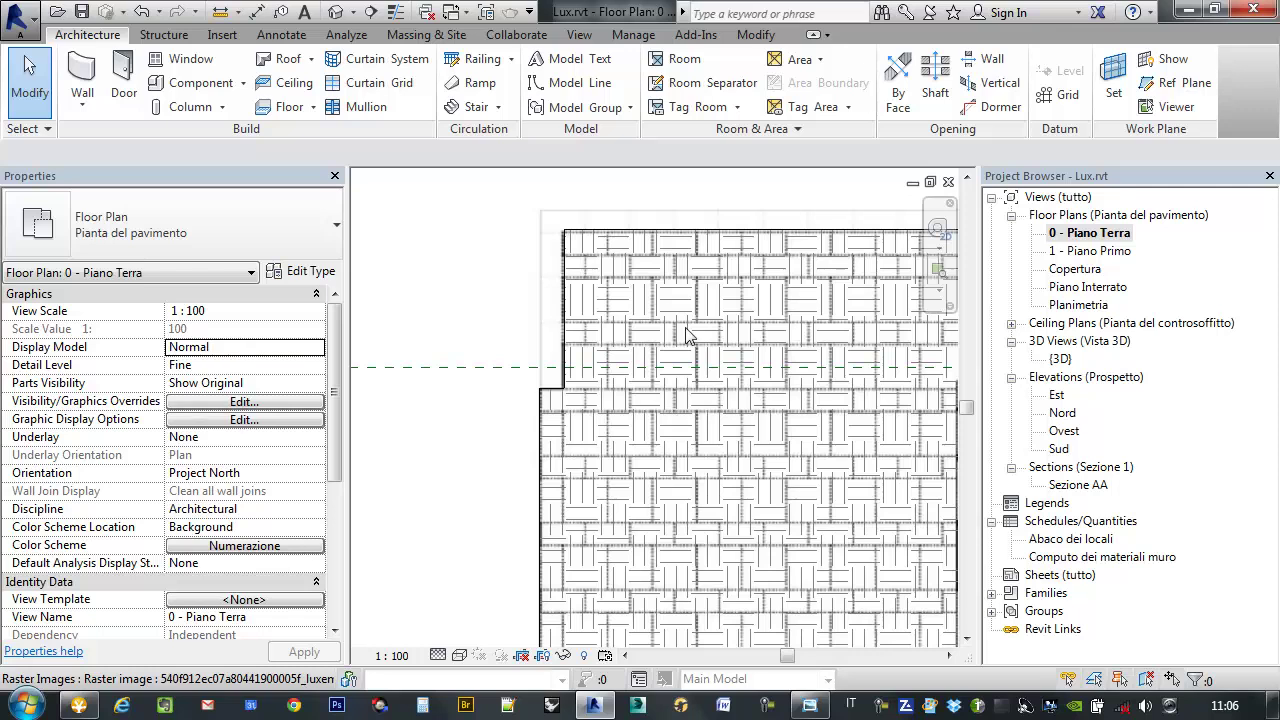
scroll(620, 380, down, 1)
scroll(588, 385, up, 3)
scroll(588, 385, down, 2)
mouse_move(594, 371)
middle_down()
mouse_move(600, 330)
mouse_move(738, 376)
mouse_move(762, 406)
middle_up()
scroll(600, 330, down, 2)
scroll(600, 330, down, 2)
scroll(738, 376, down, 1)
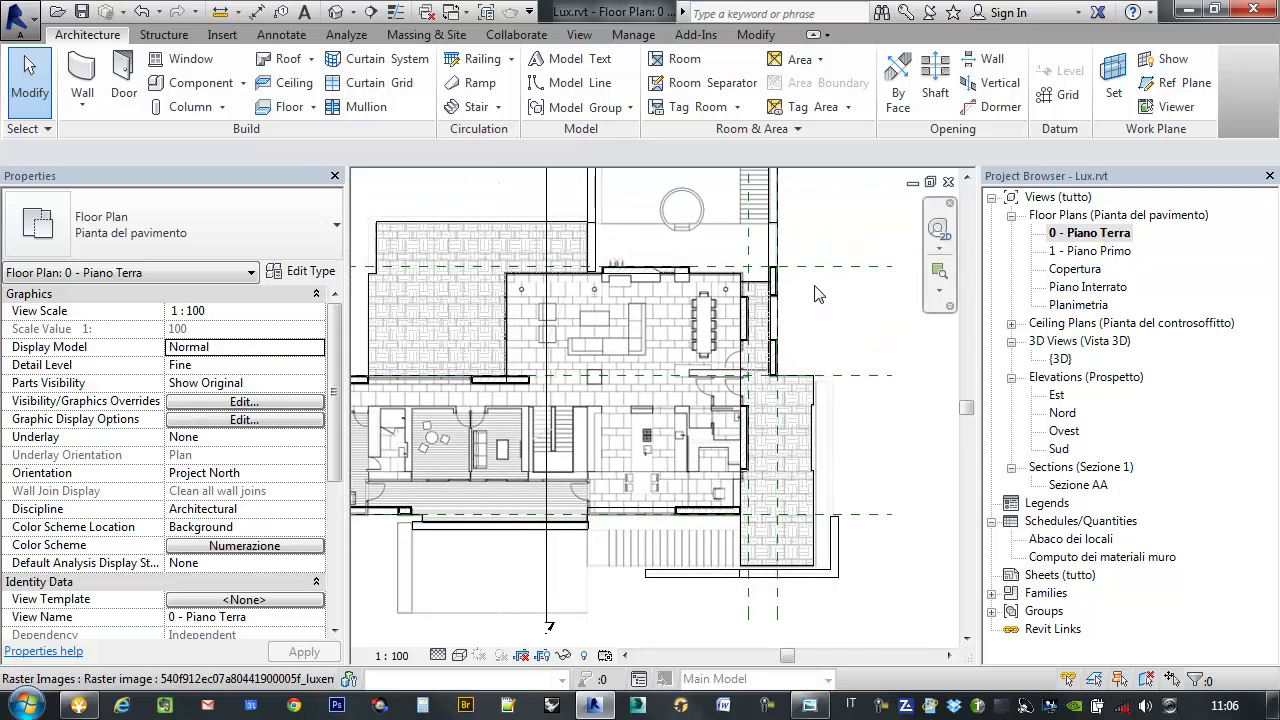
scroll(793, 252, down, 1)
middle_drag(793, 252, 805, 292)
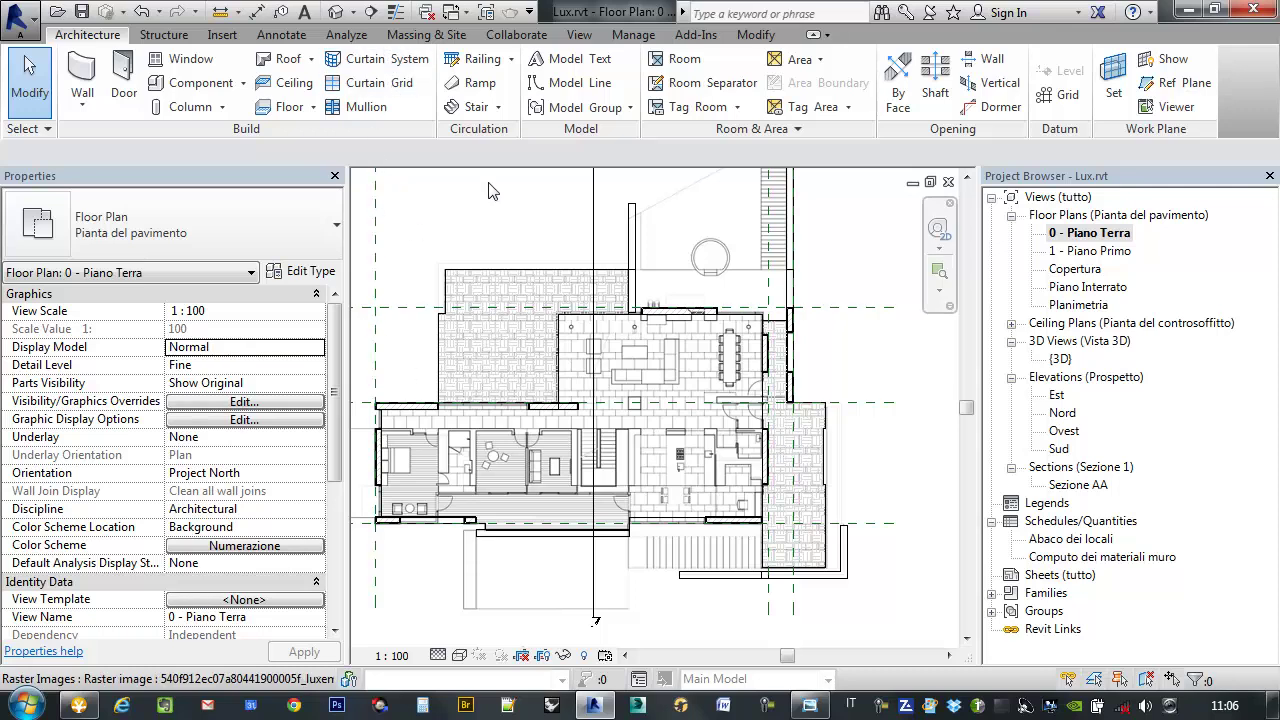
- Open Visibility/Graphics Overrides for the 0 - Piano Terra plan
click(578, 35)
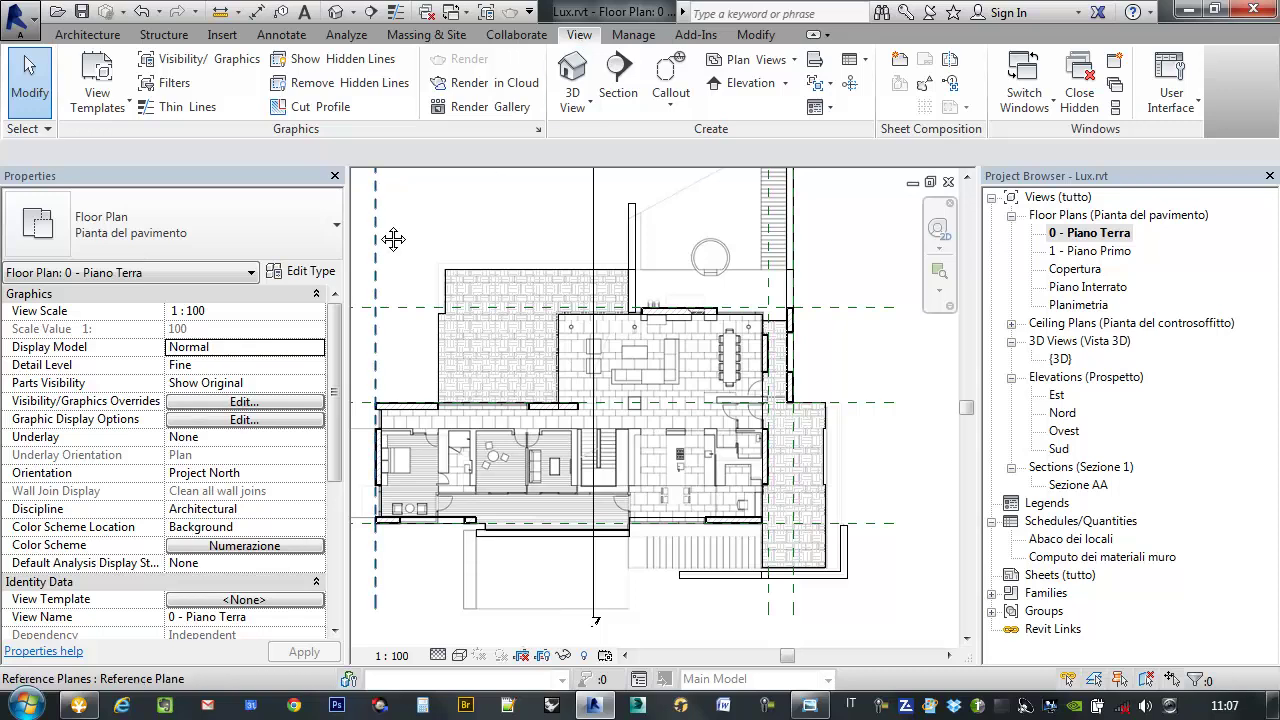
scroll(600, 285, down, 3)
scroll(608, 289, down, 2)
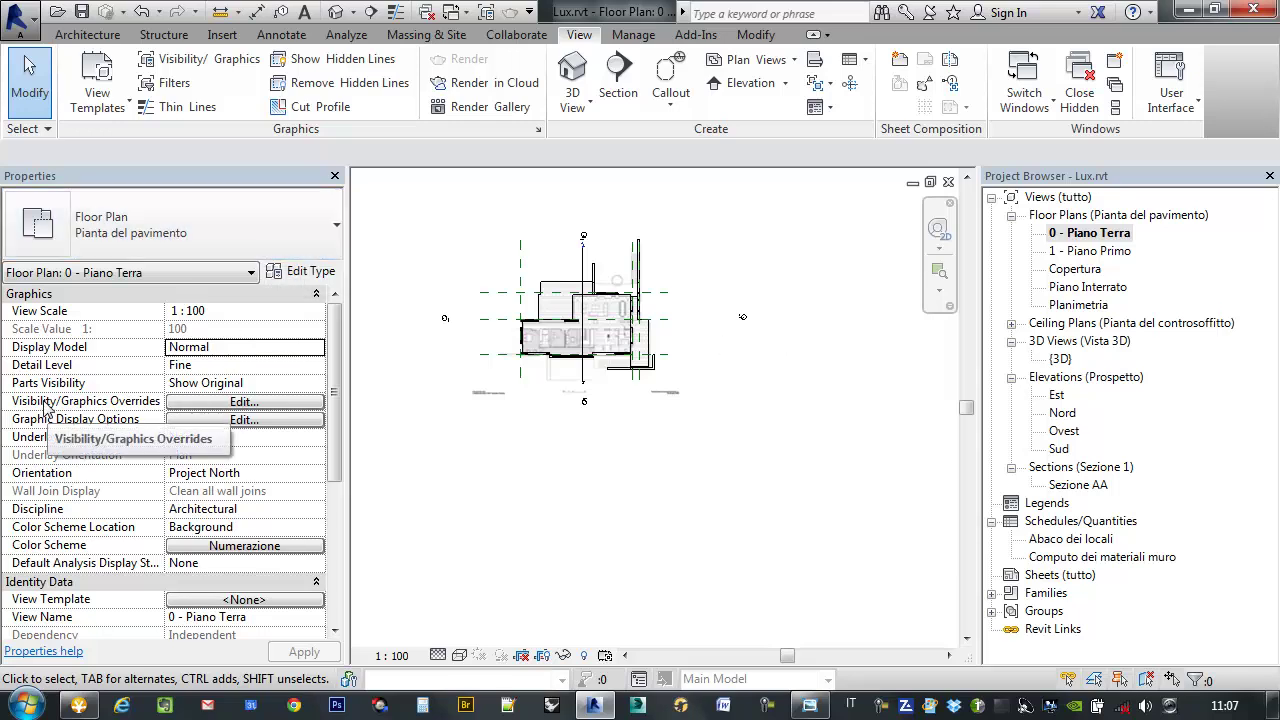
click(196, 403)
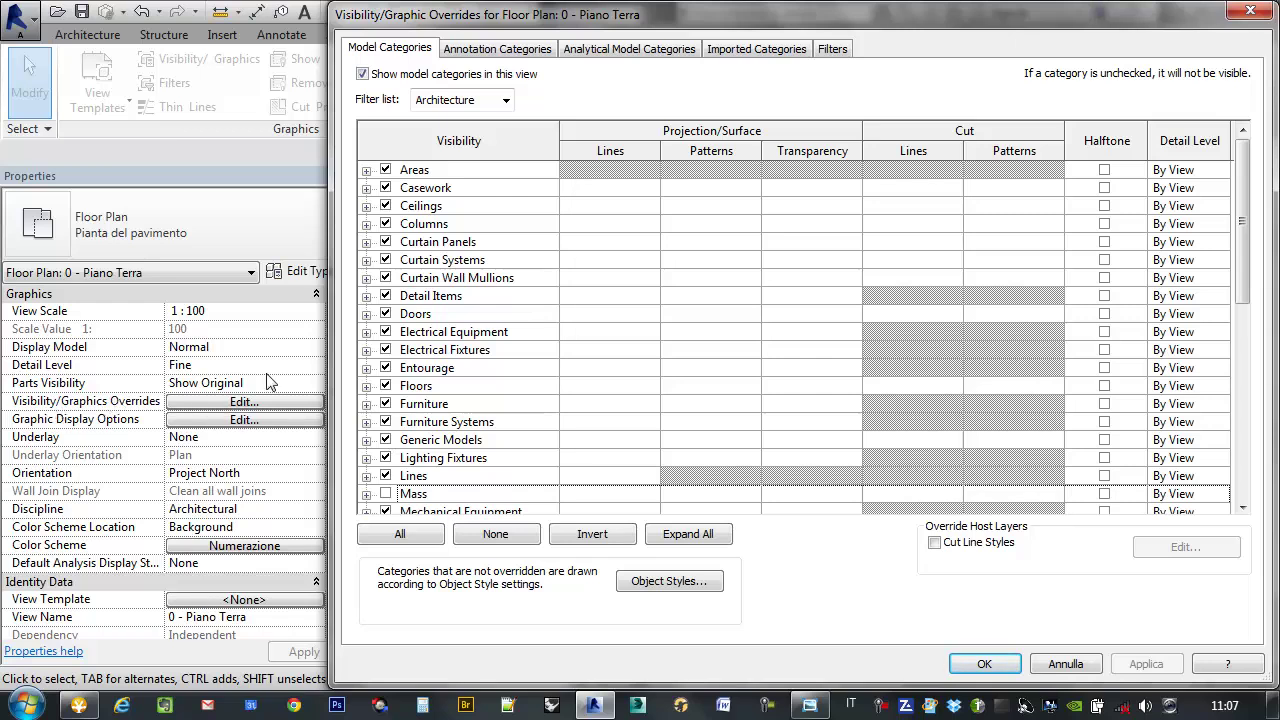
drag(478, 15, 481, 33)
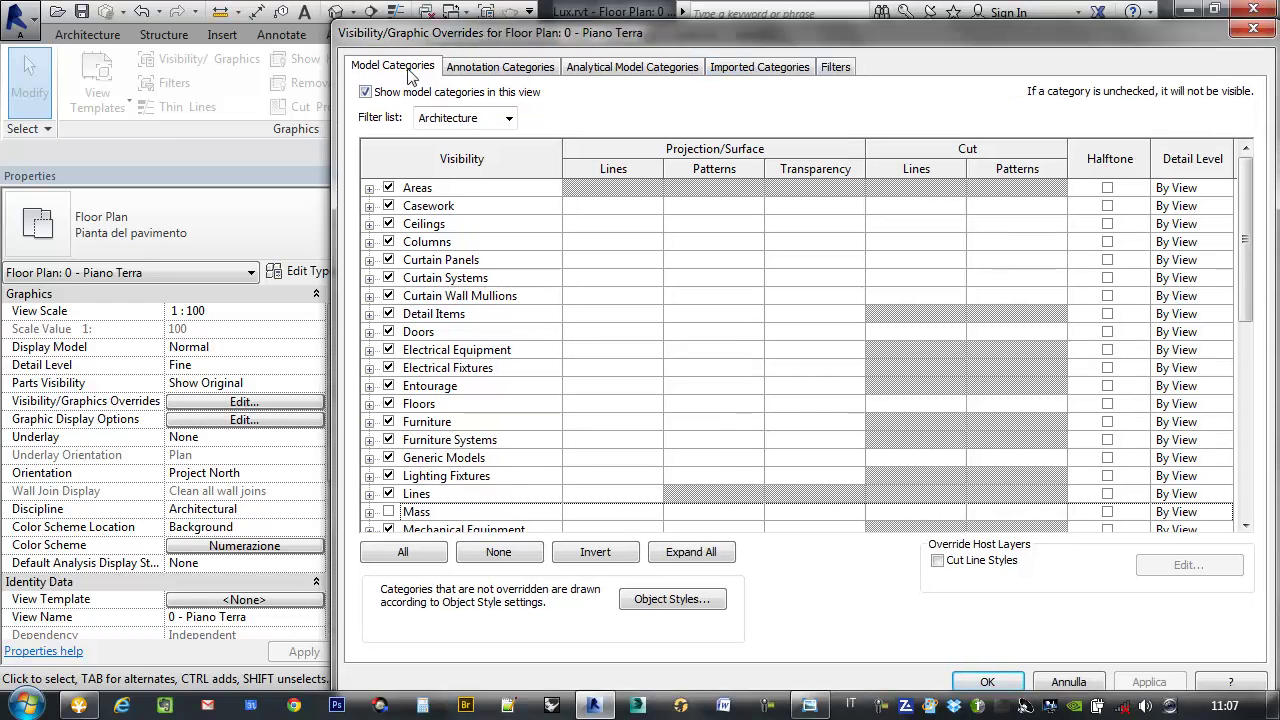
drag(1250, 200, 1258, 368)
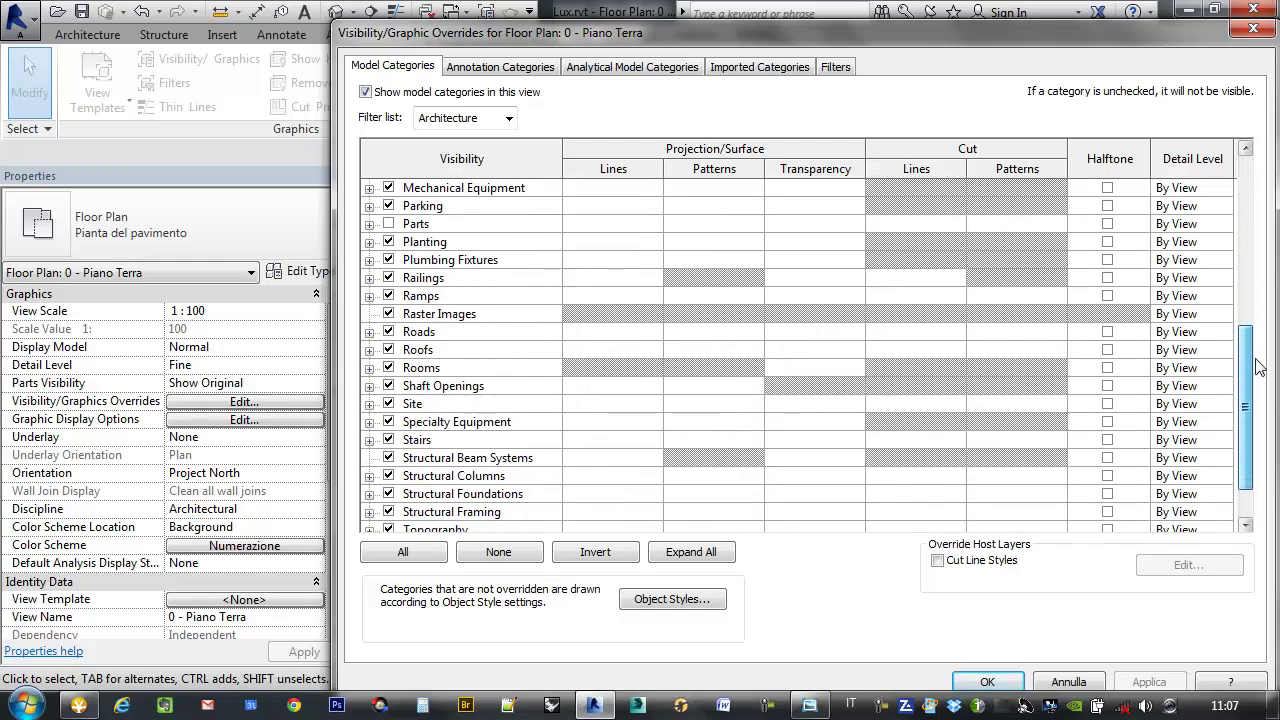
- Uncheck Raster Images in Model Categories, apply, and confirm with OK
click(389, 314)
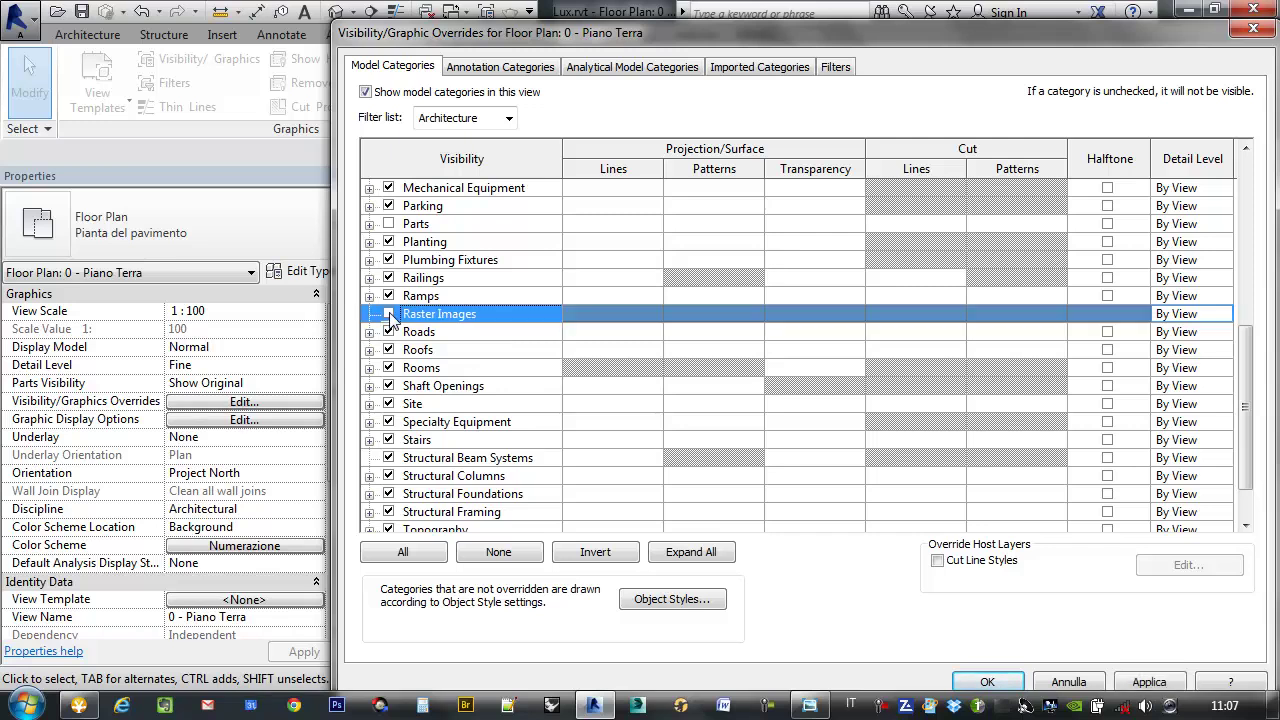
drag(578, 40, 825, 52)
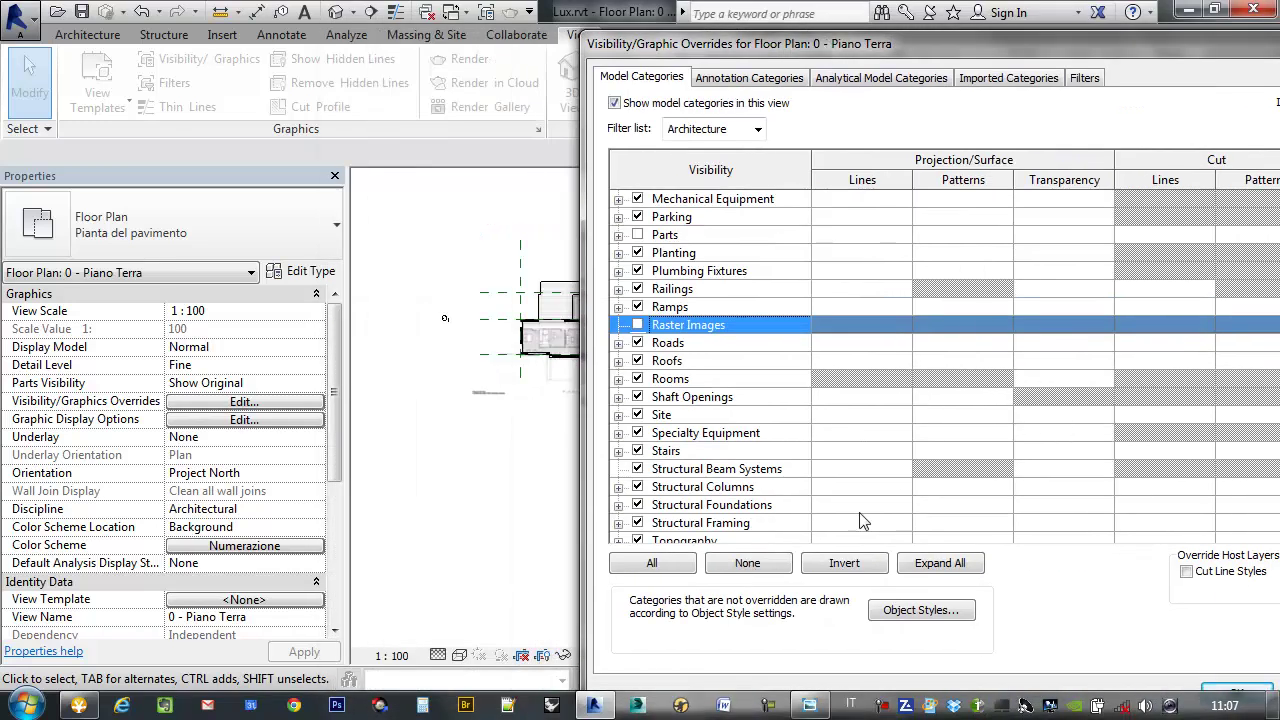
drag(1051, 44, 728, 18)
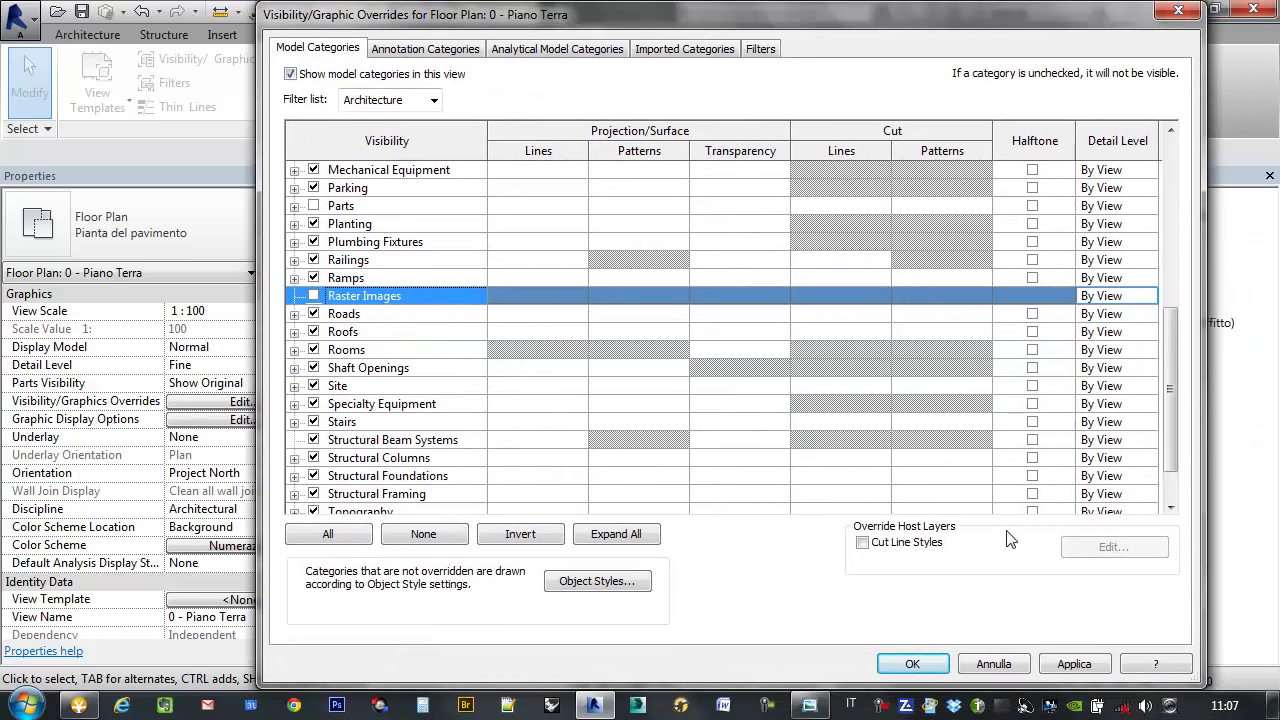
click(1072, 664)
mouse_move(901, 7)
mouse_down()
mouse_move(869, 515)
mouse_move(866, 2)
mouse_up()
click(887, 666)
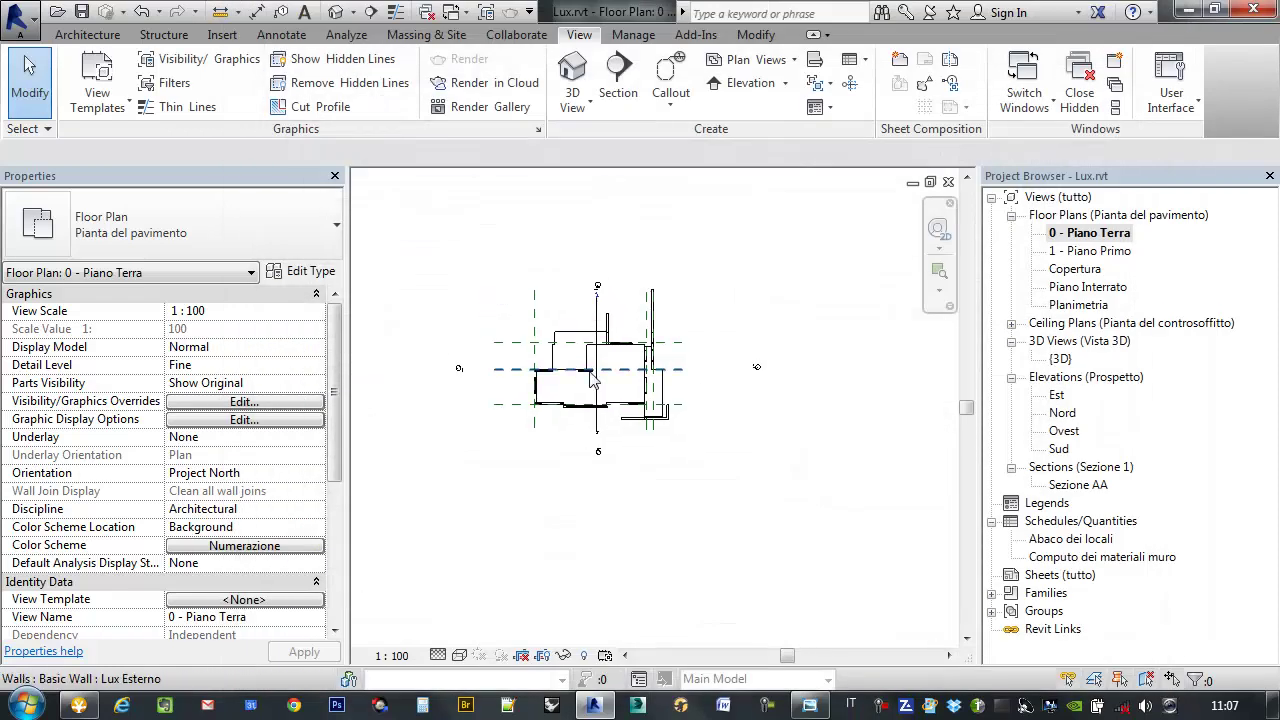
- Pan the ground floor plan and review its Imported Categories visibility settings
scroll(537, 292, up, 5)
mouse_move(746, 285)
middle_down()
mouse_move(700, 289)
mouse_move(658, 260)
middle_up()
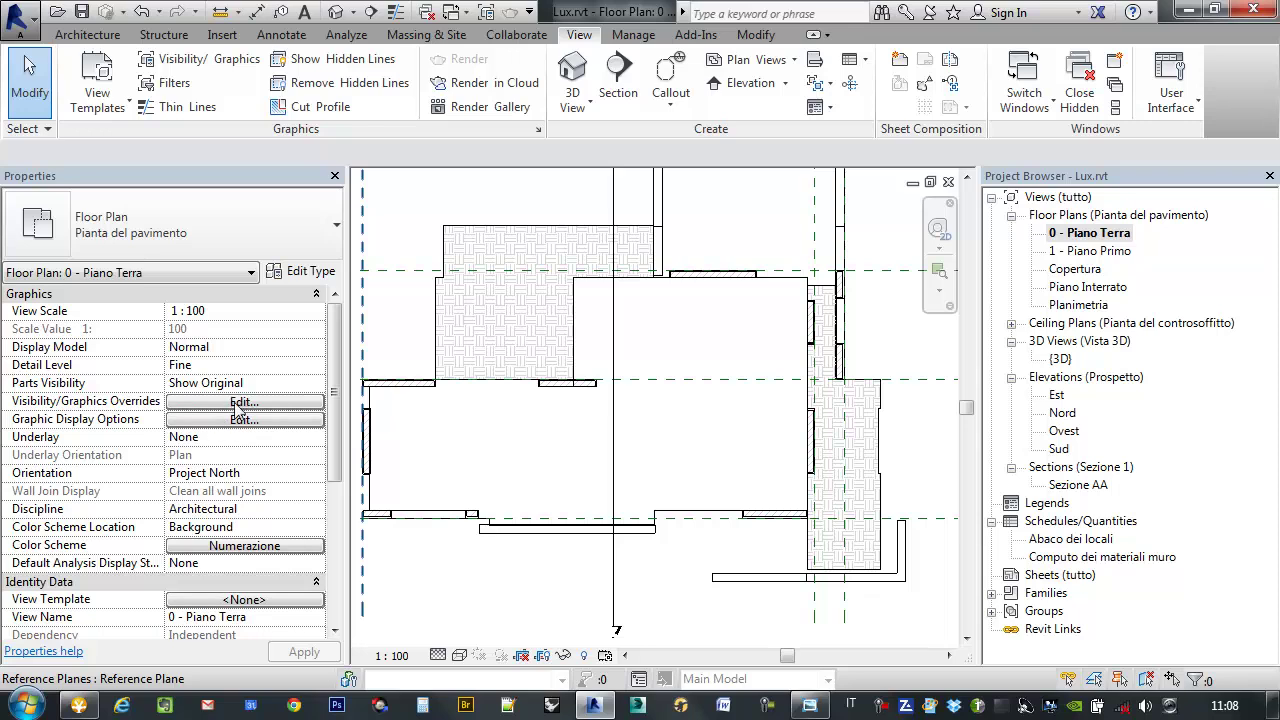
middle_drag(772, 348, 762, 424)
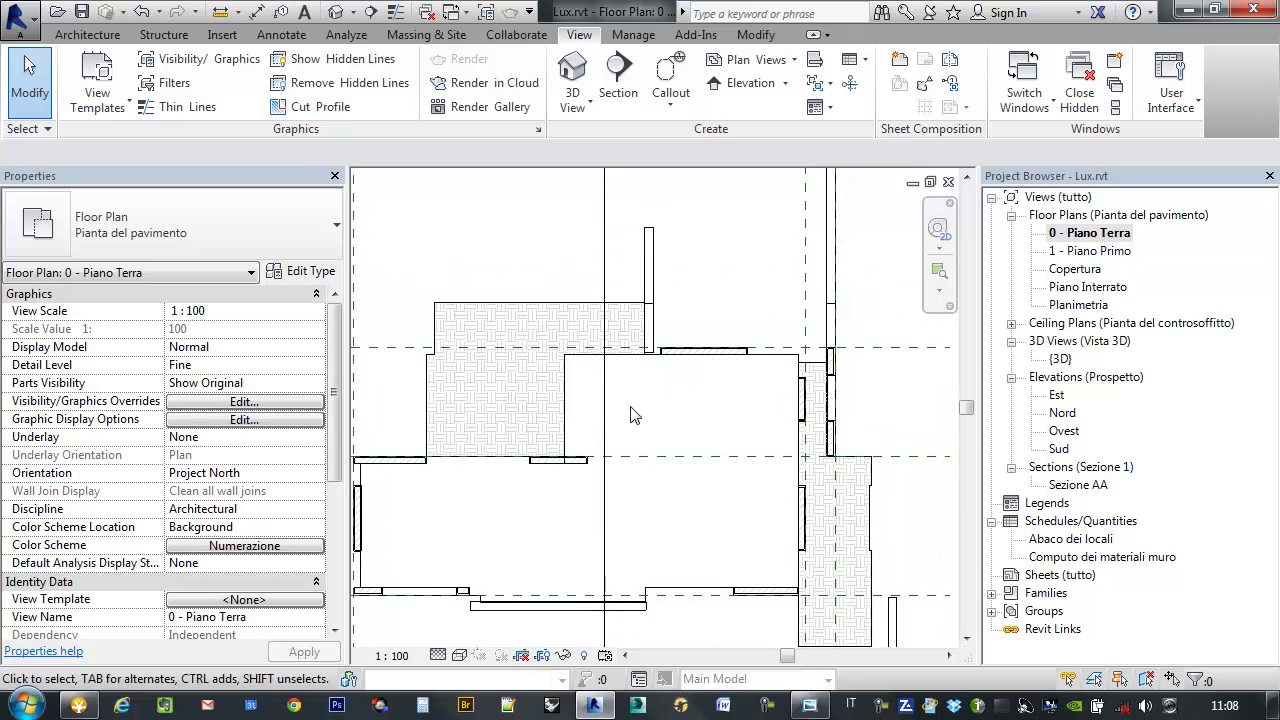
click(260, 403)
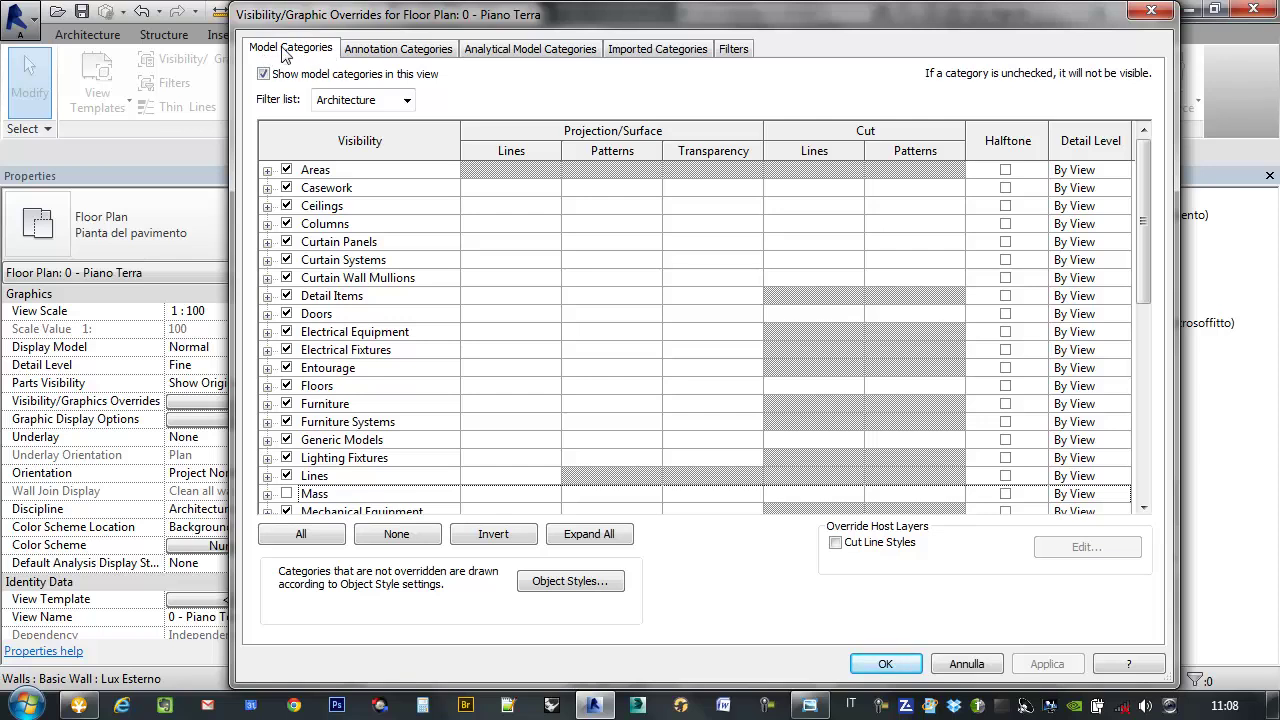
click(638, 50)
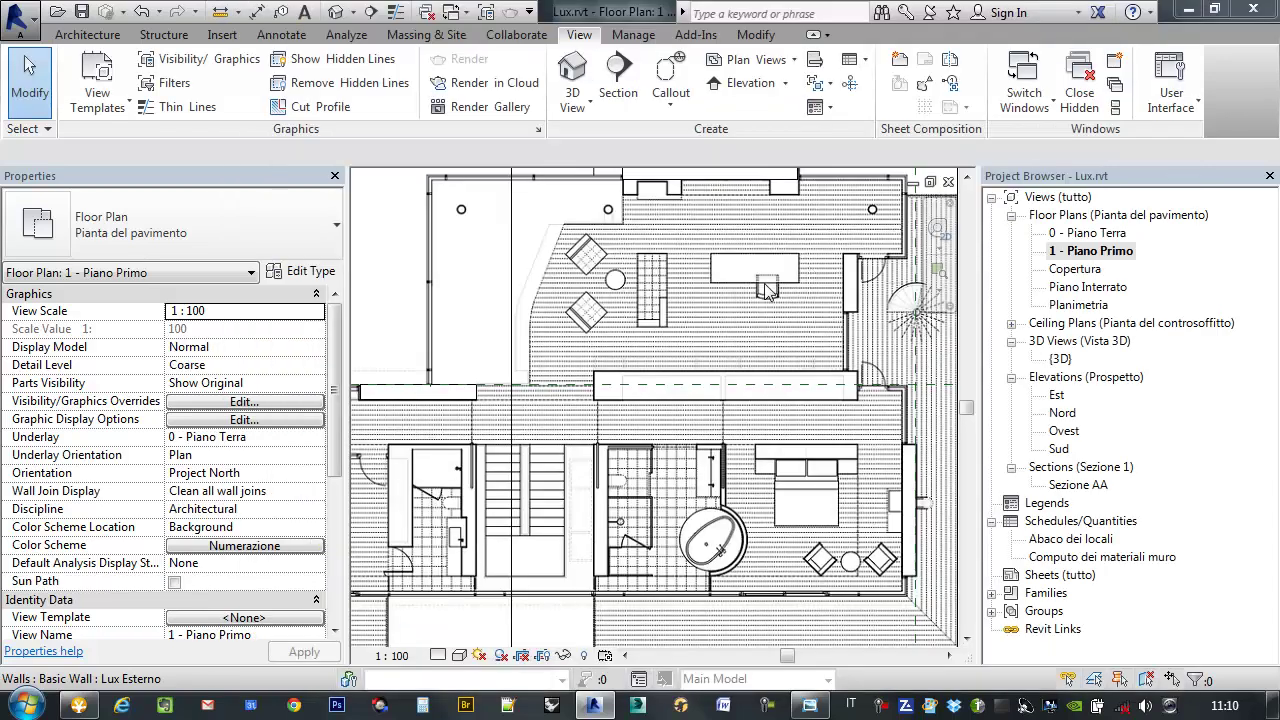
scroll(766, 290, down, 2)
scroll(766, 290, down, 1)
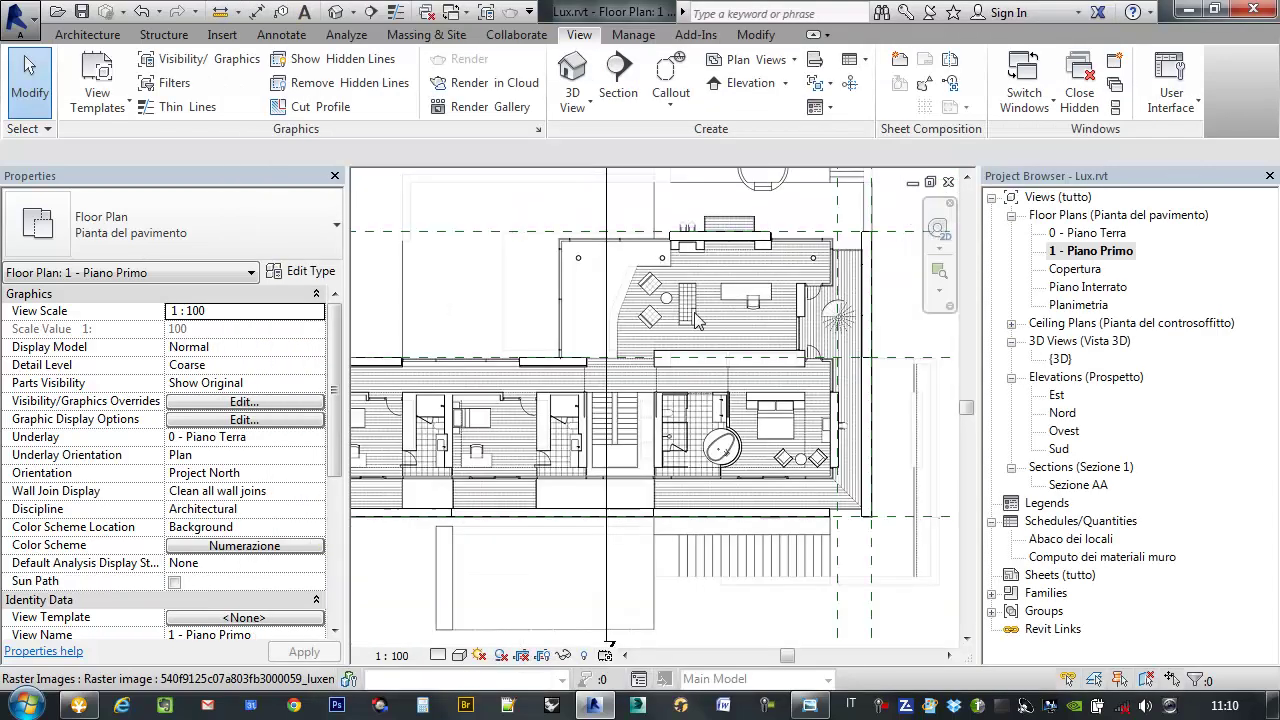
- Start a new floor using a duplicate of the Lux Solaio interno 60cm type
middle_drag(679, 292, 695, 302)
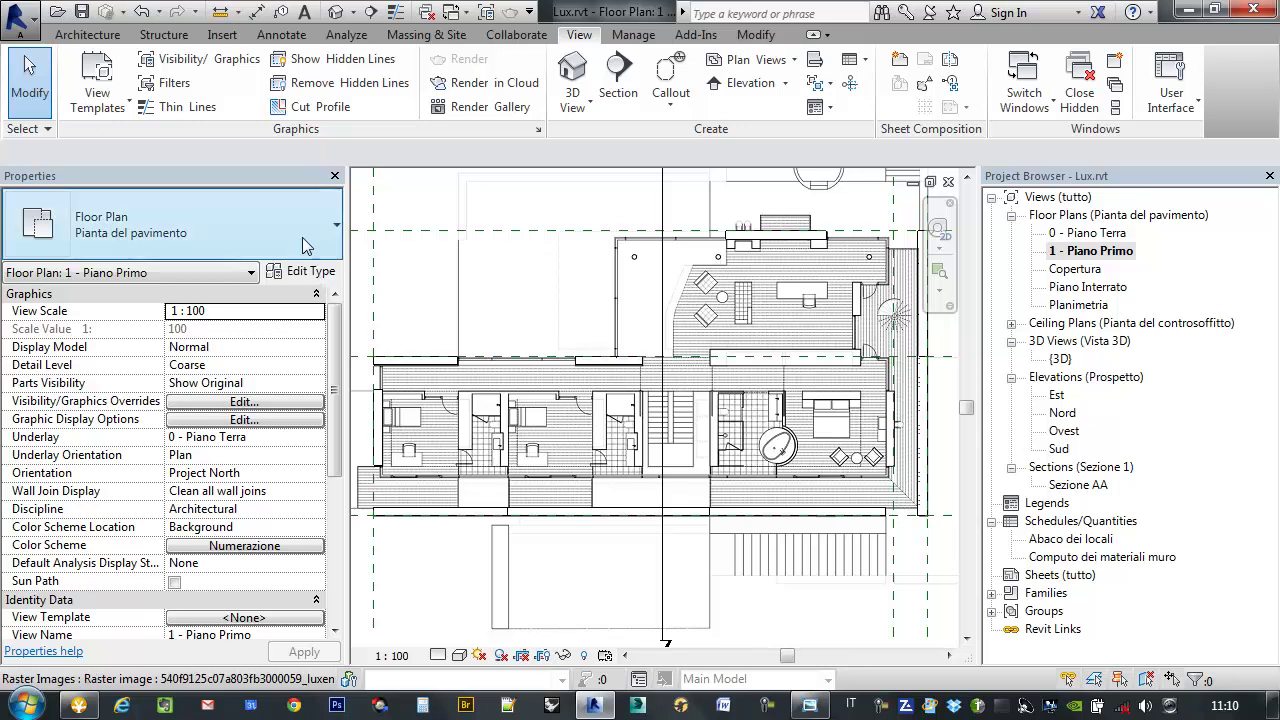
click(62, 34)
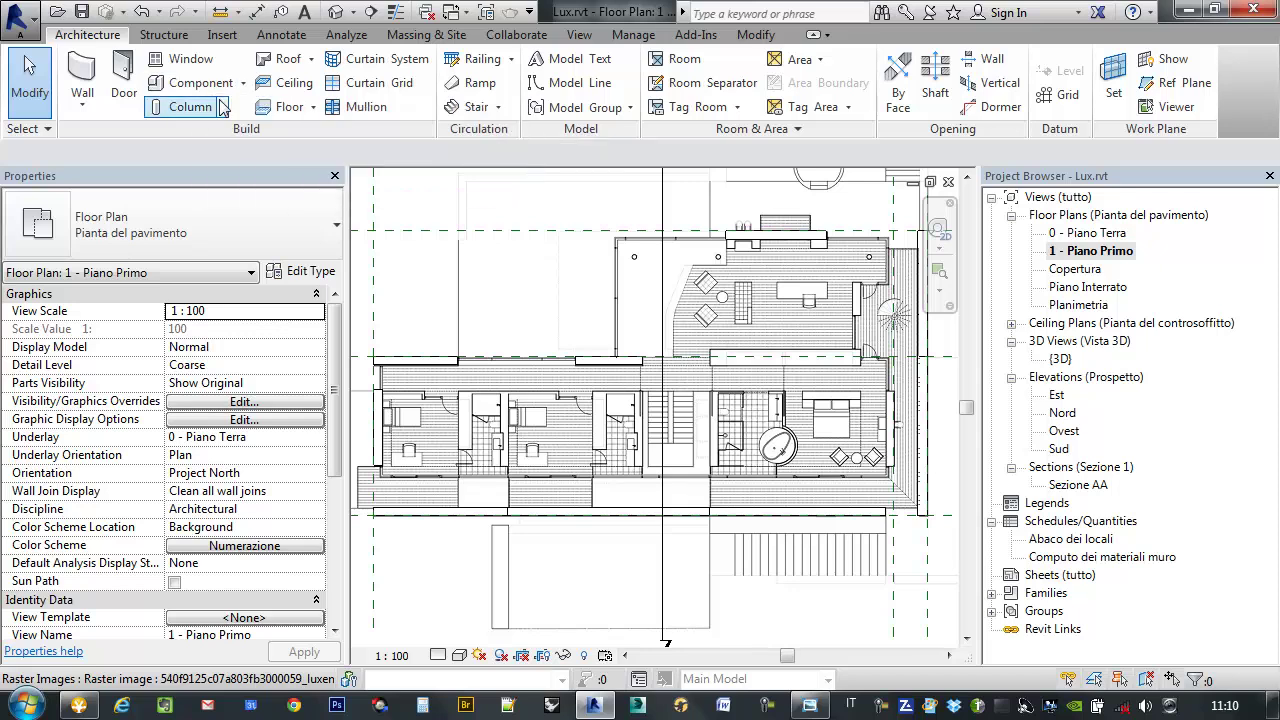
click(290, 110)
click(205, 221)
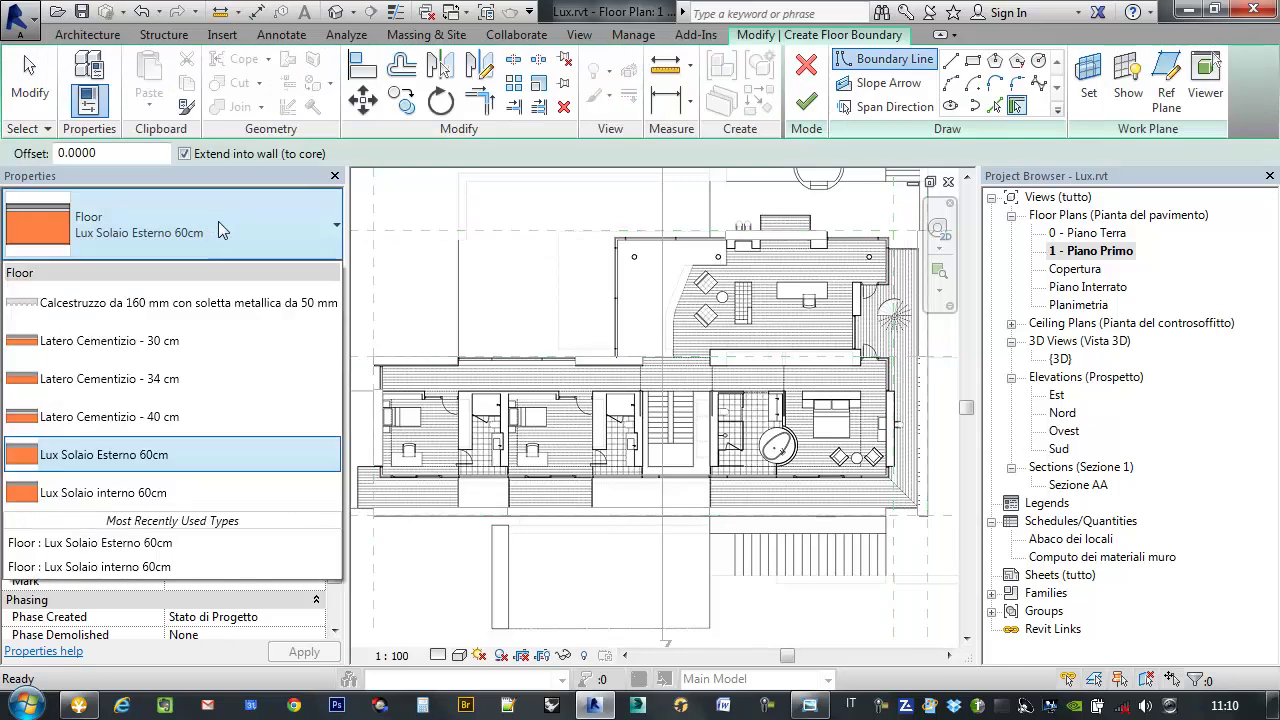
click(140, 493)
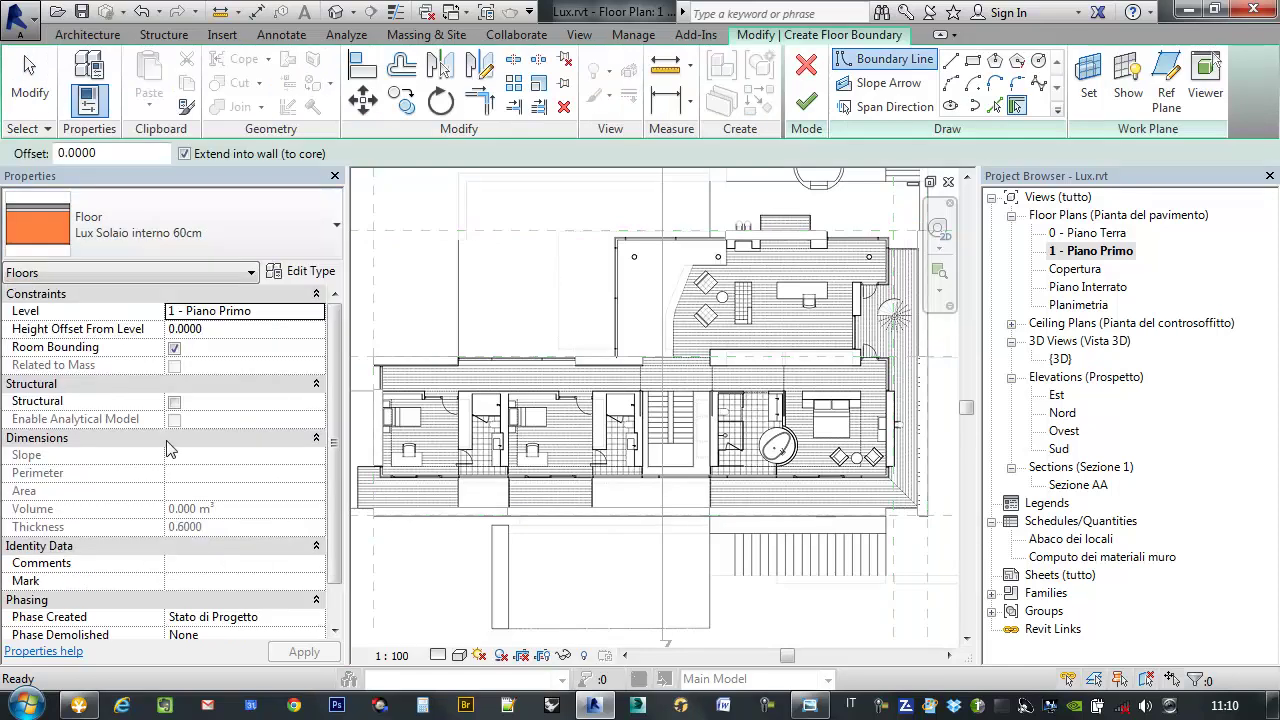
click(312, 271)
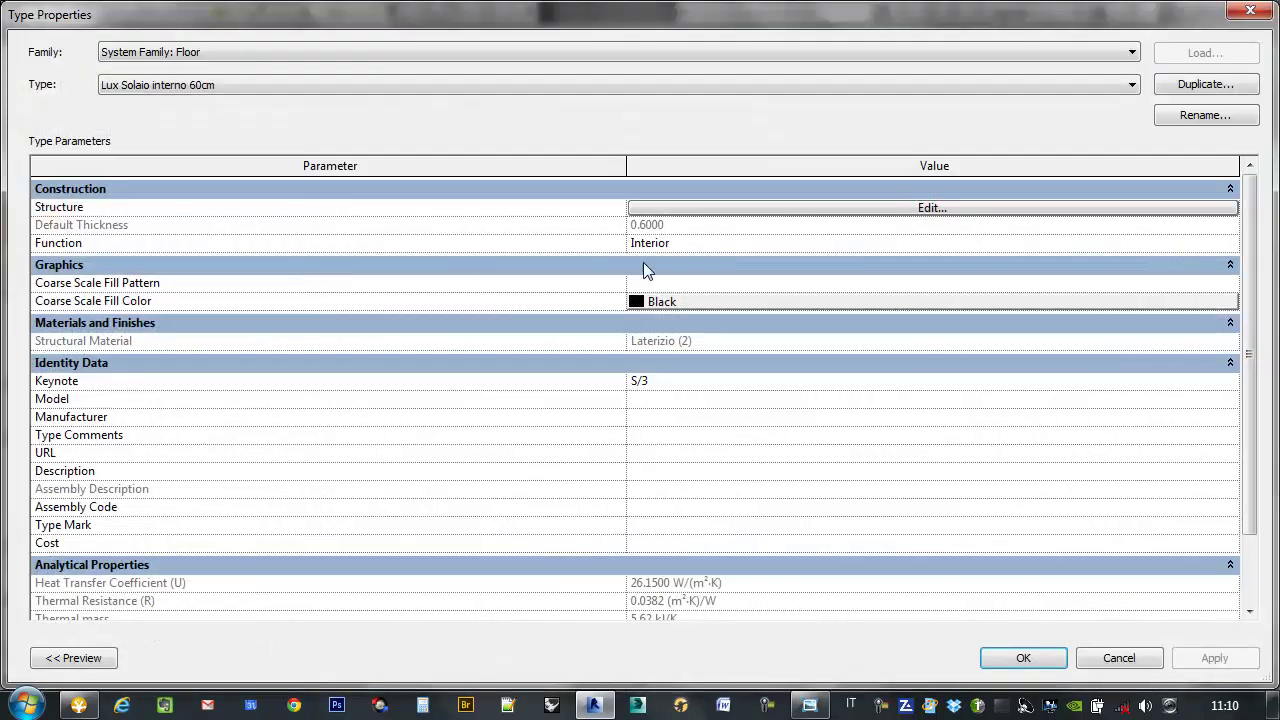
click(1218, 88)
text(Lux Solaio interno 60cm Piano1)
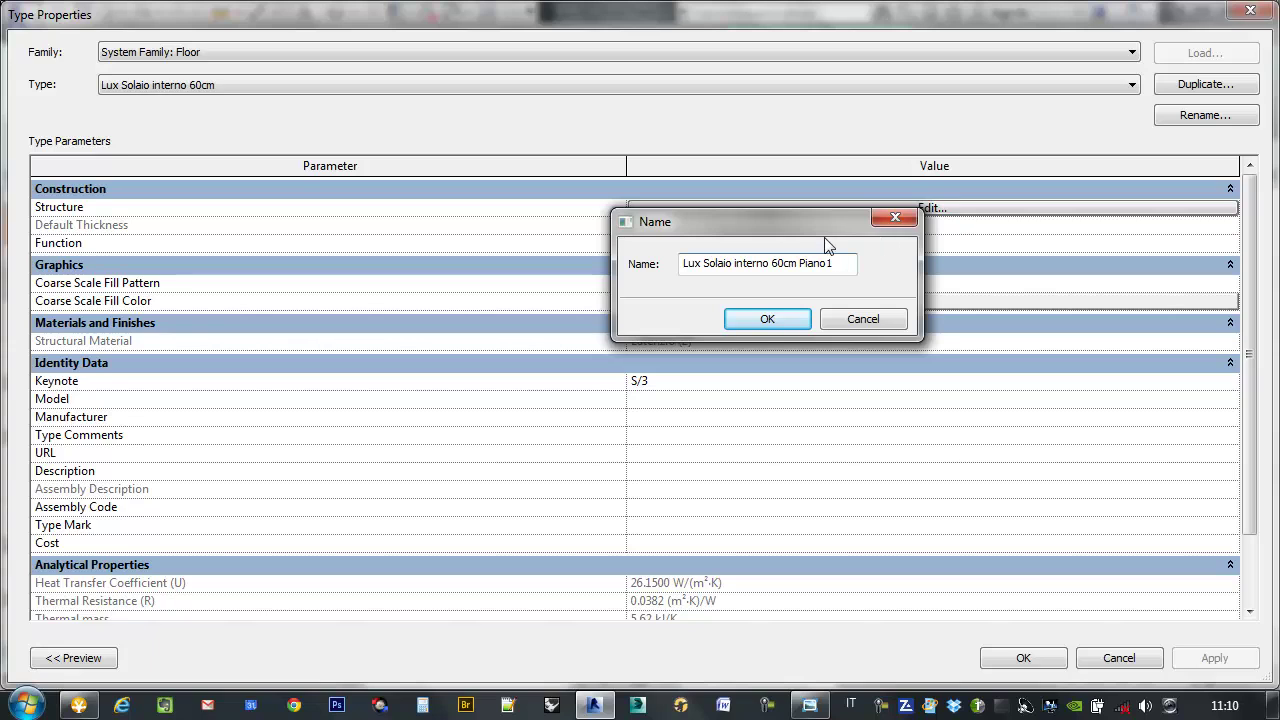
click(779, 332)
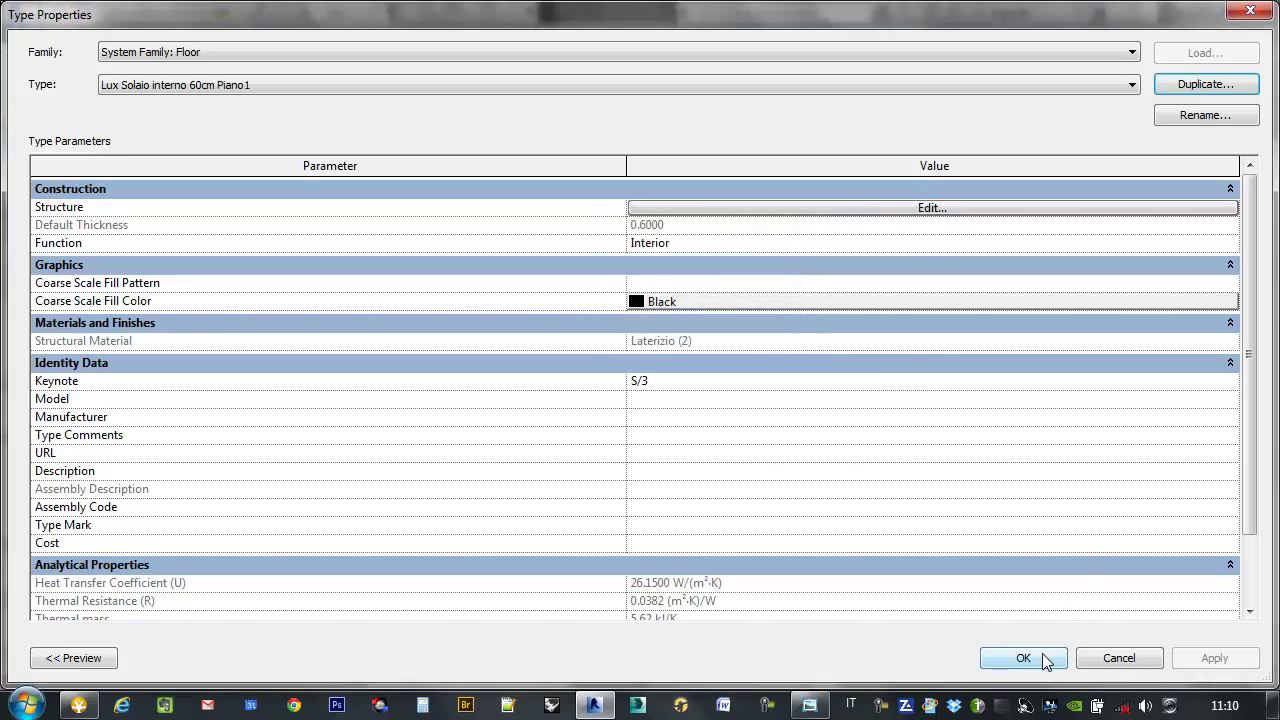
click(1012, 667)
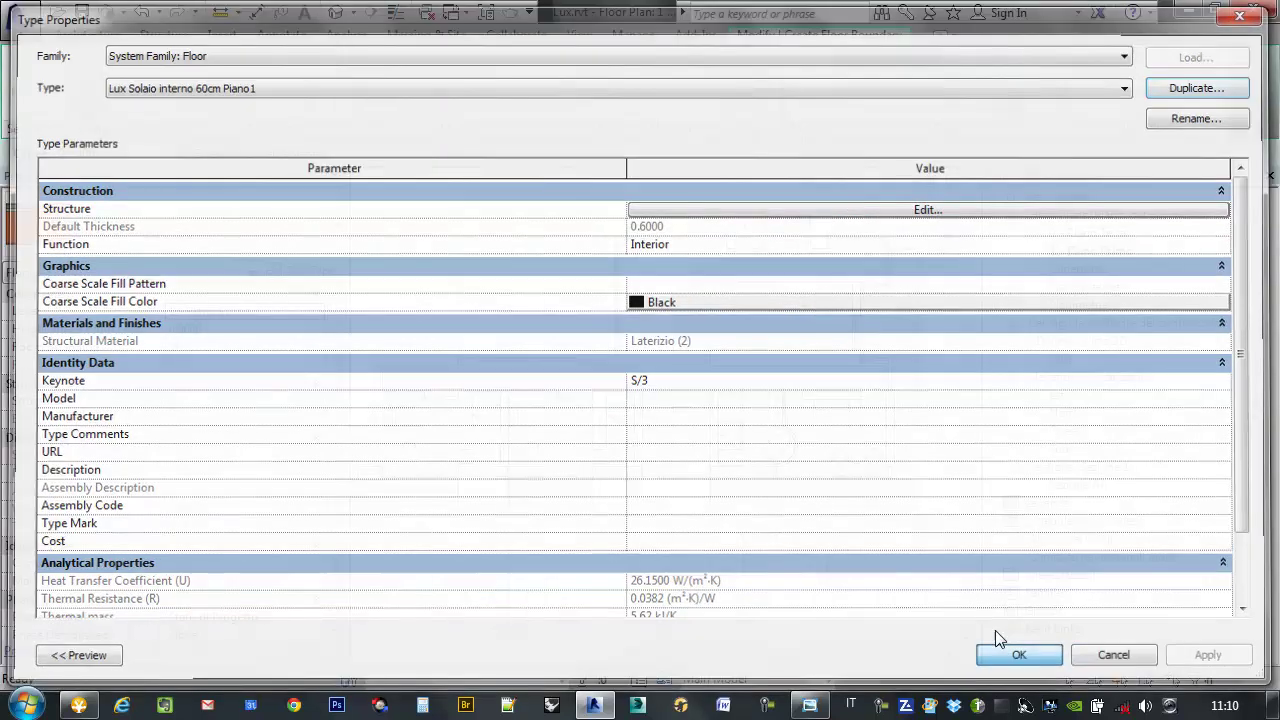
- Choose straight Line boundary drawing and frame the first-floor plan
middle_drag(803, 390, 827, 400)
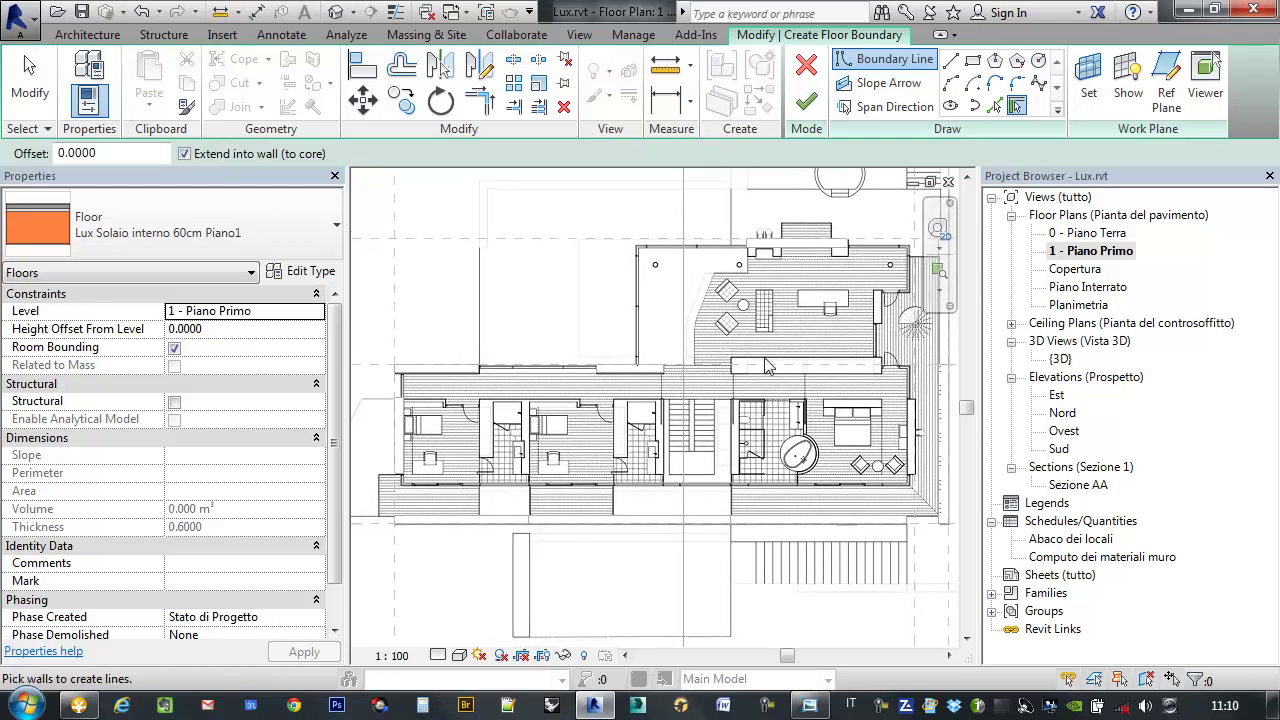
middle_drag(697, 314, 677, 321)
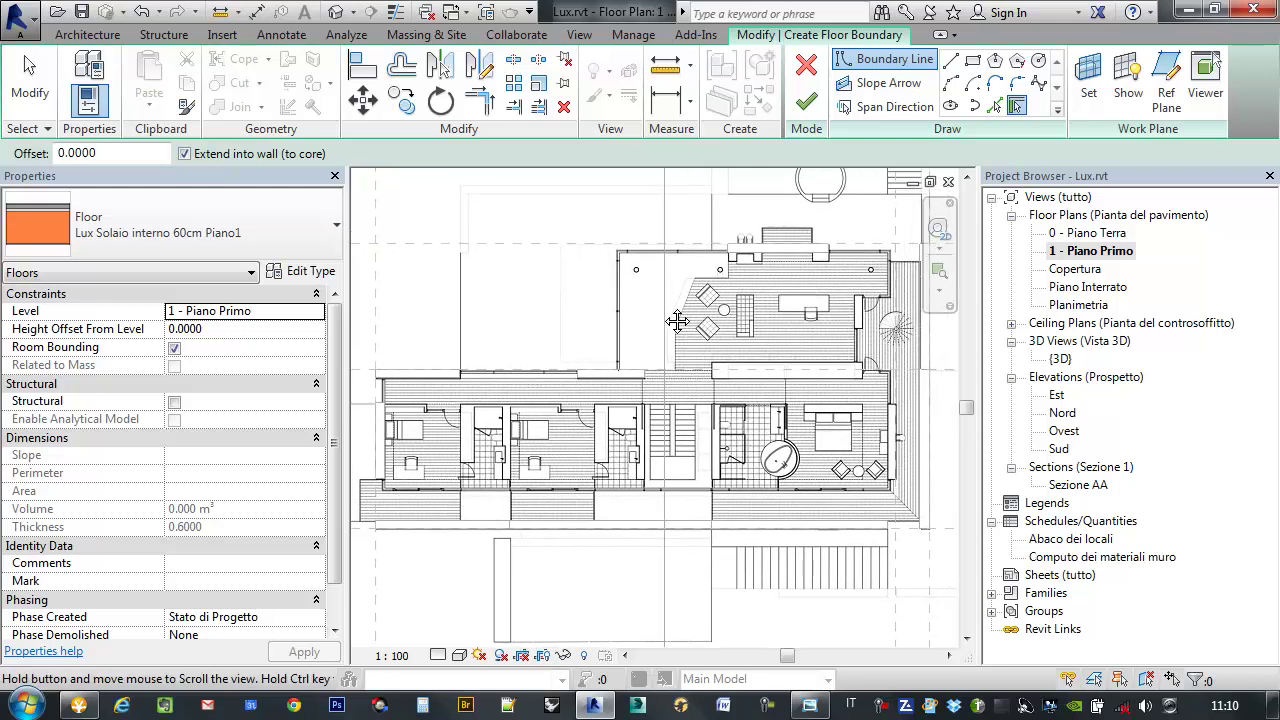
middle_drag(699, 363, 738, 355)
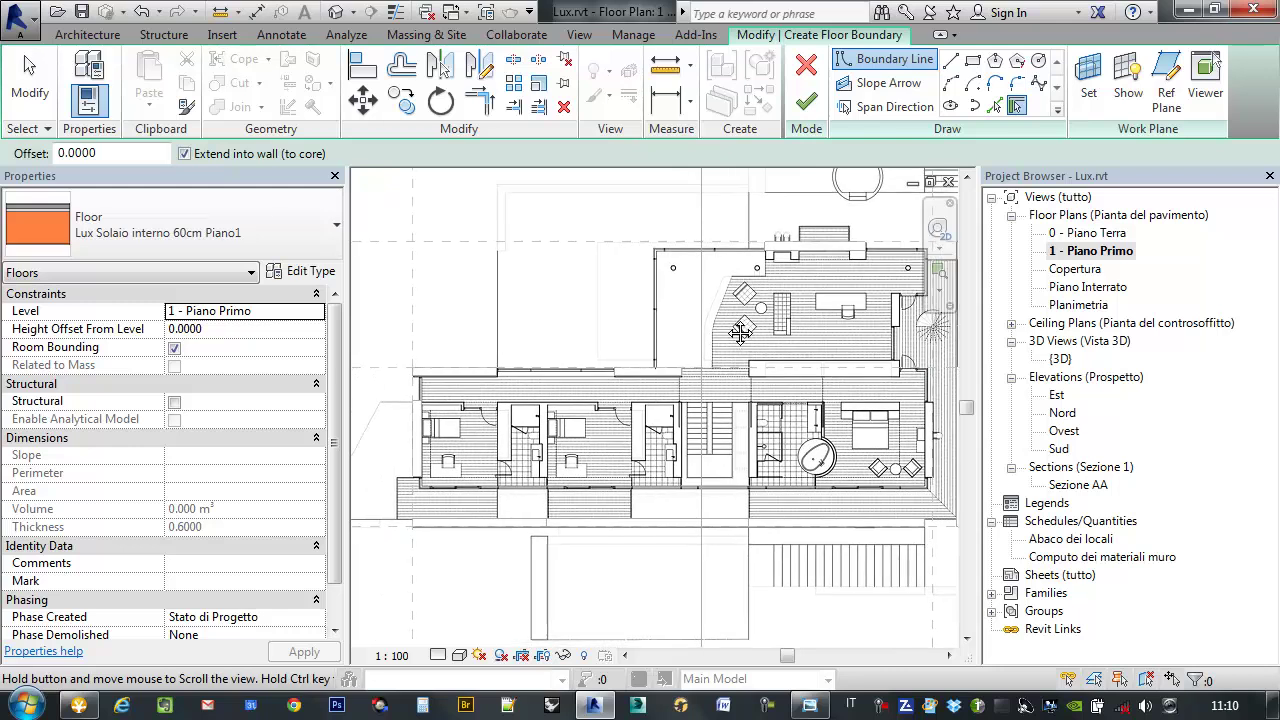
click(951, 61)
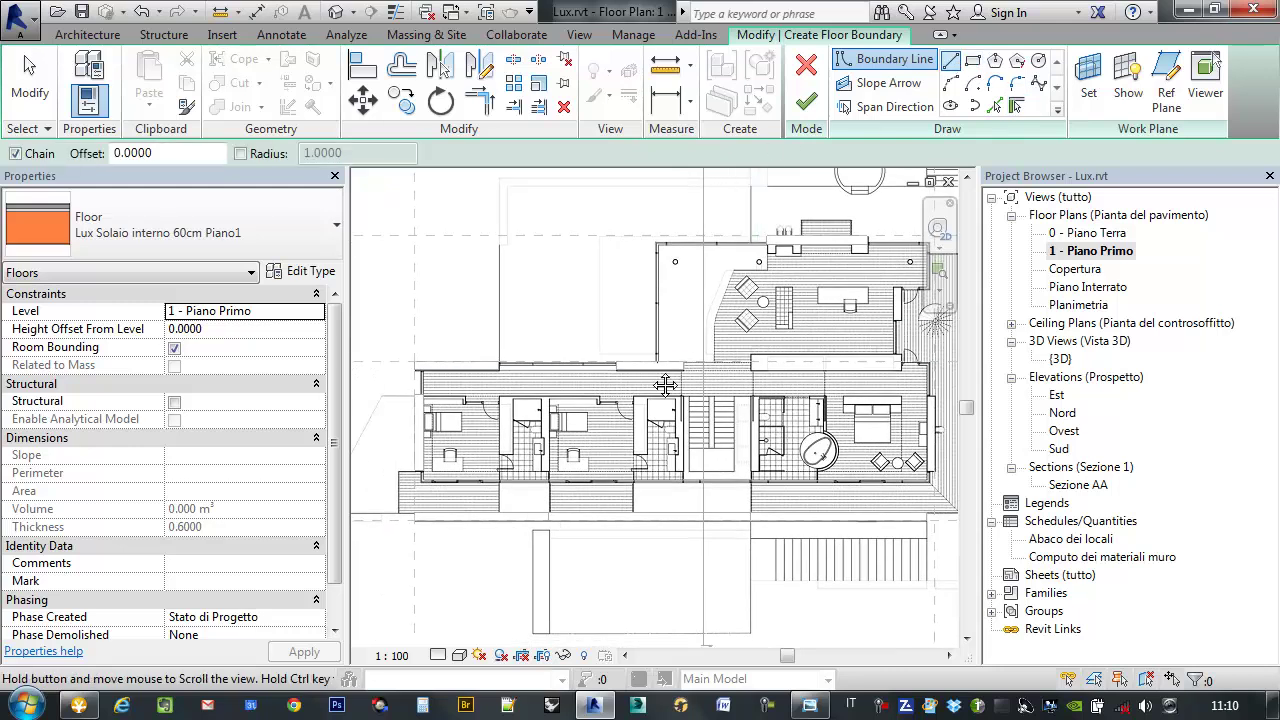
scroll(586, 386, up, 2)
scroll(514, 430, down, 2)
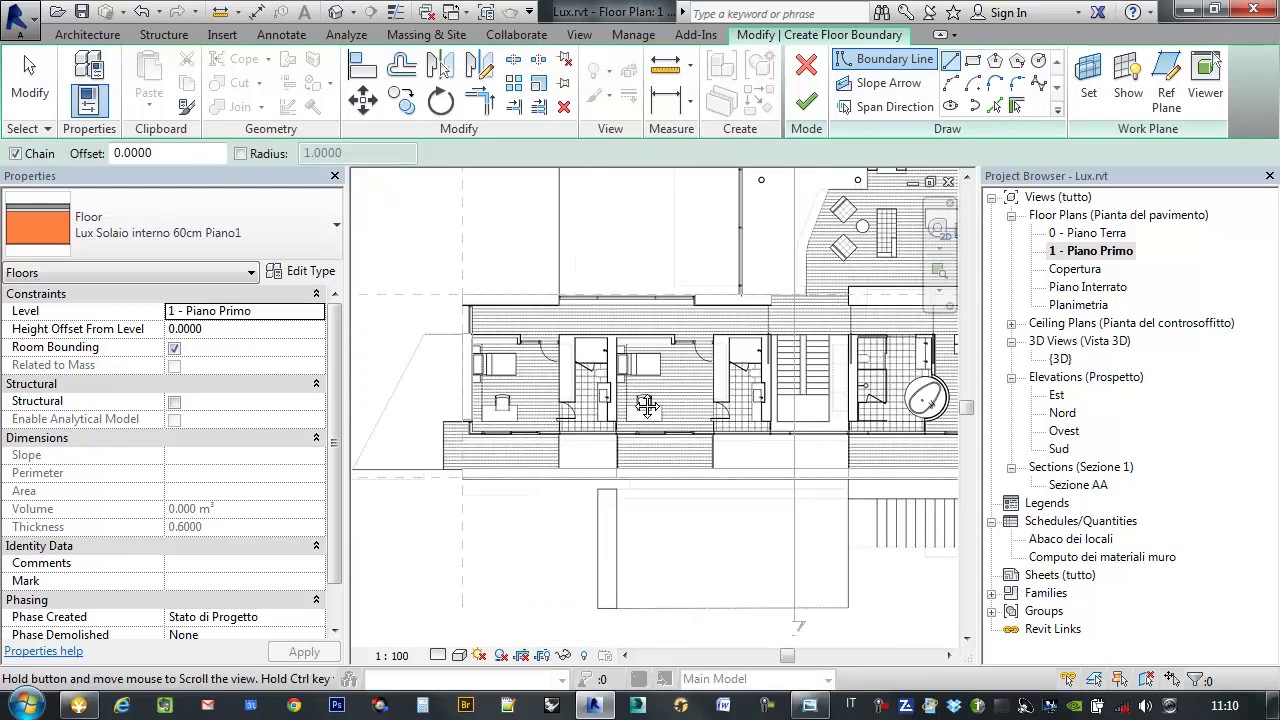
middle_drag(635, 318, 635, 408)
scroll(635, 408, up, 2)
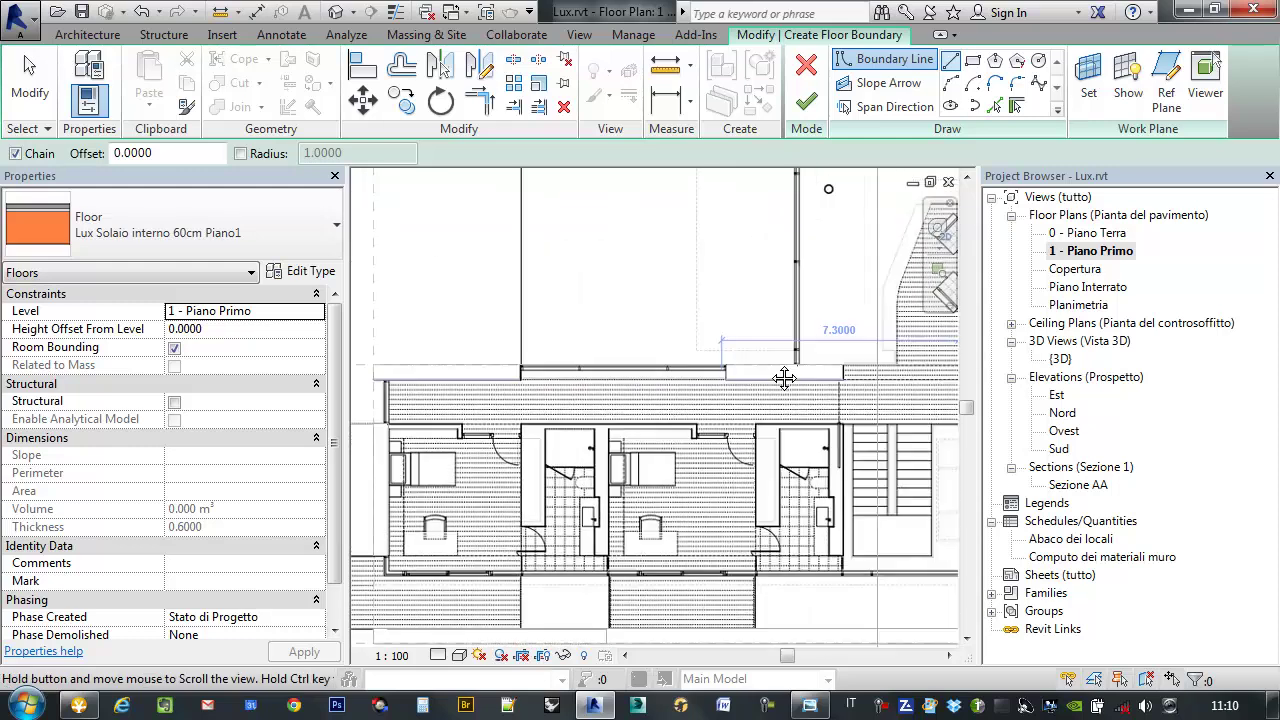
middle_drag(545, 447, 863, 374)
scroll(777, 224, down, 1)
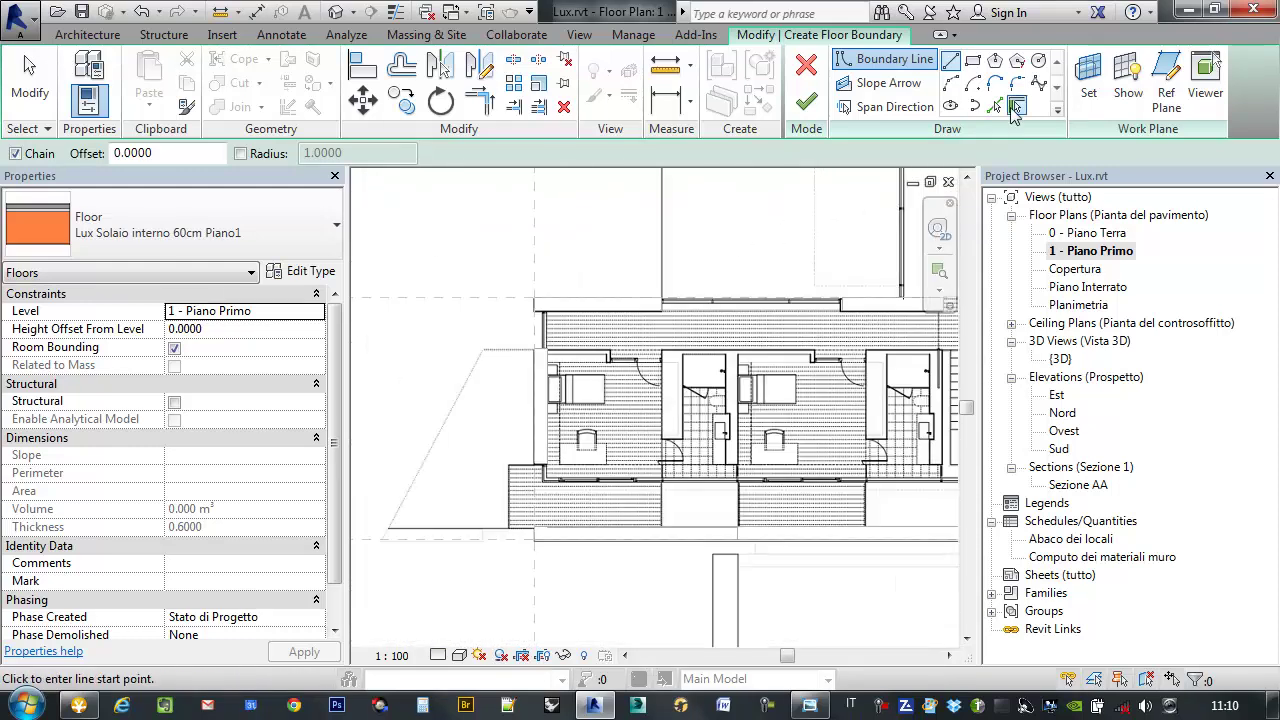
- Pick the top, left end, right and upper exterior walls as boundary lines
click(1015, 107)
click(613, 316)
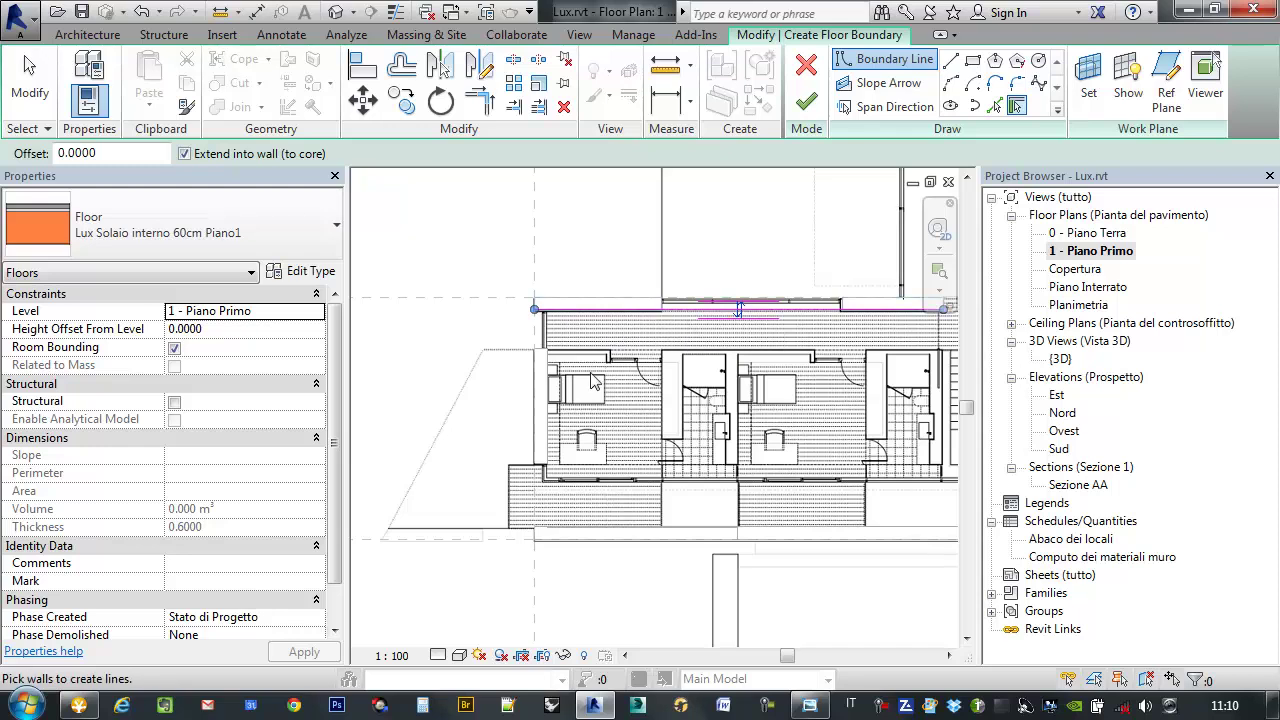
middle_drag(702, 492, 637, 442)
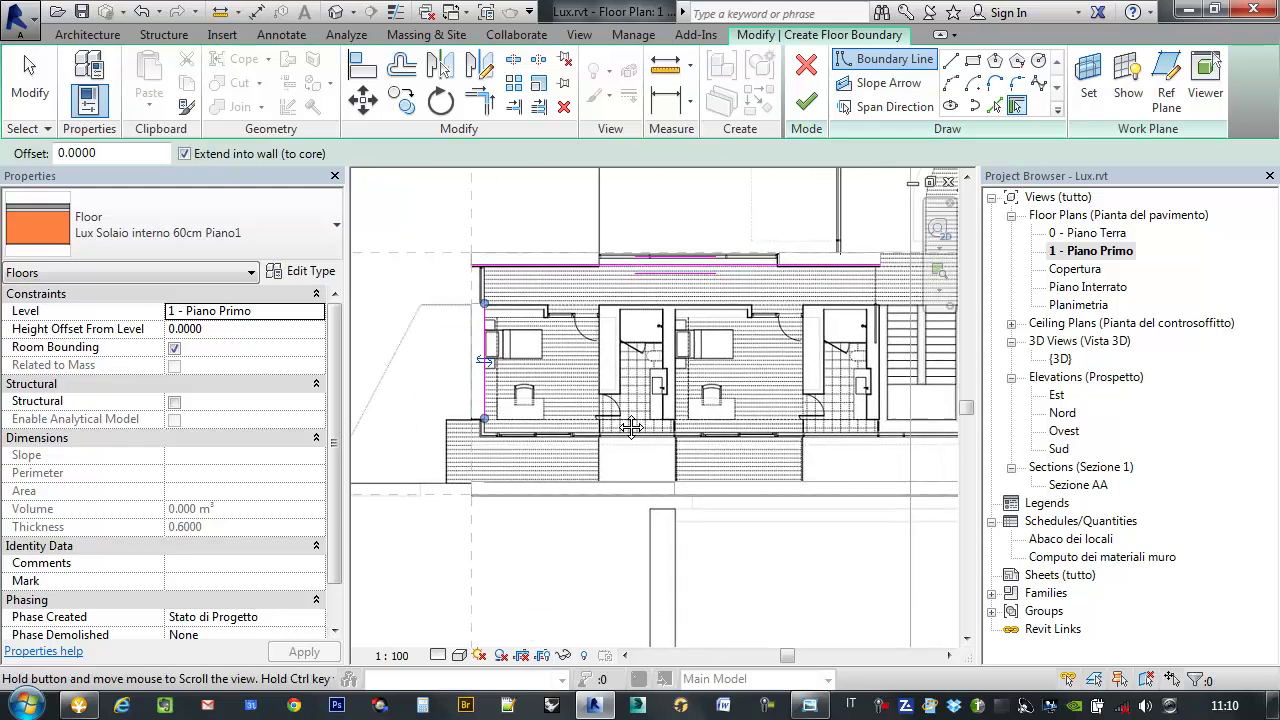
click(643, 483)
mouse_move(643, 483)
middle_down()
mouse_move(745, 403)
mouse_move(492, 433)
middle_up()
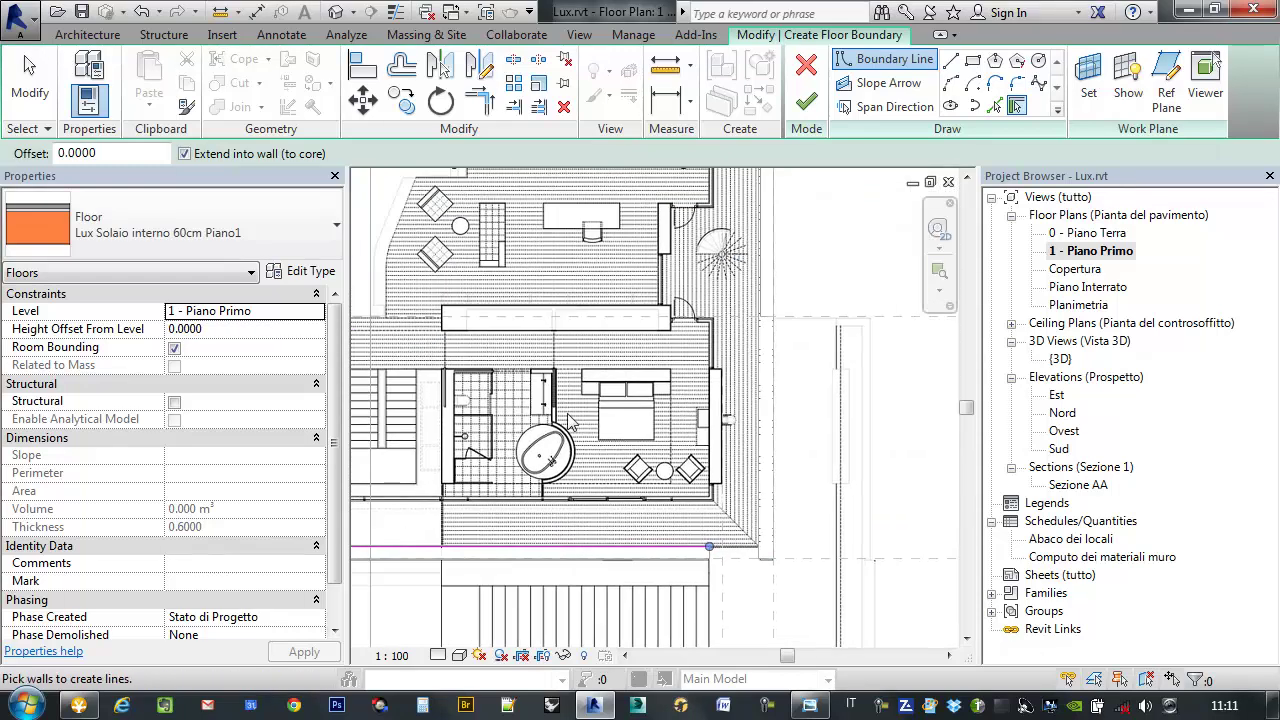
click(758, 438)
middle_drag(860, 290, 874, 473)
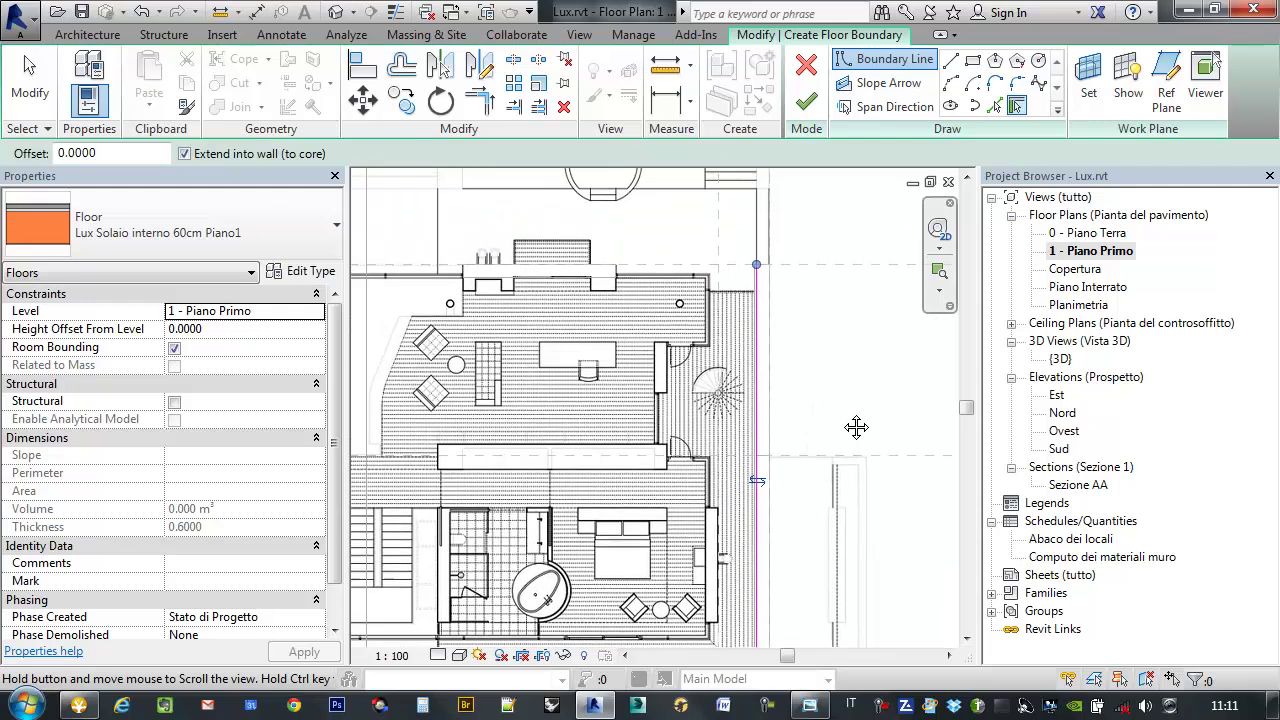
click(607, 333)
- Pan across the building to check the traced boundary outline
scroll(607, 333, down, 2)
mouse_move(664, 472)
middle_down()
mouse_move(760, 328)
mouse_move(700, 420)
mouse_move(687, 474)
middle_up()
scroll(760, 328, up, 2)
scroll(780, 237, down, 2)
mouse_move(780, 237)
middle_down()
mouse_move(794, 380)
mouse_move(820, 351)
middle_up()
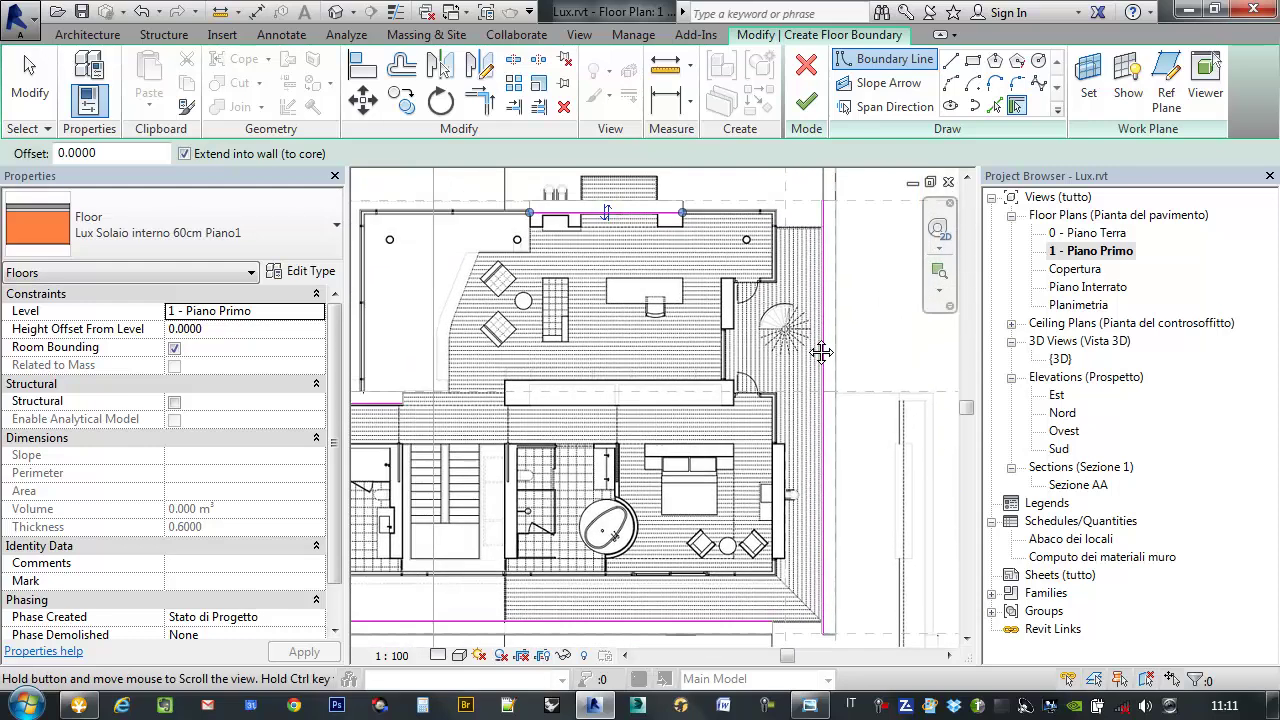
mouse_move(737, 338)
middle_down()
mouse_move(793, 362)
mouse_move(885, 368)
middle_up()
scroll(794, 362, down, 1)
scroll(885, 368, up, 3)
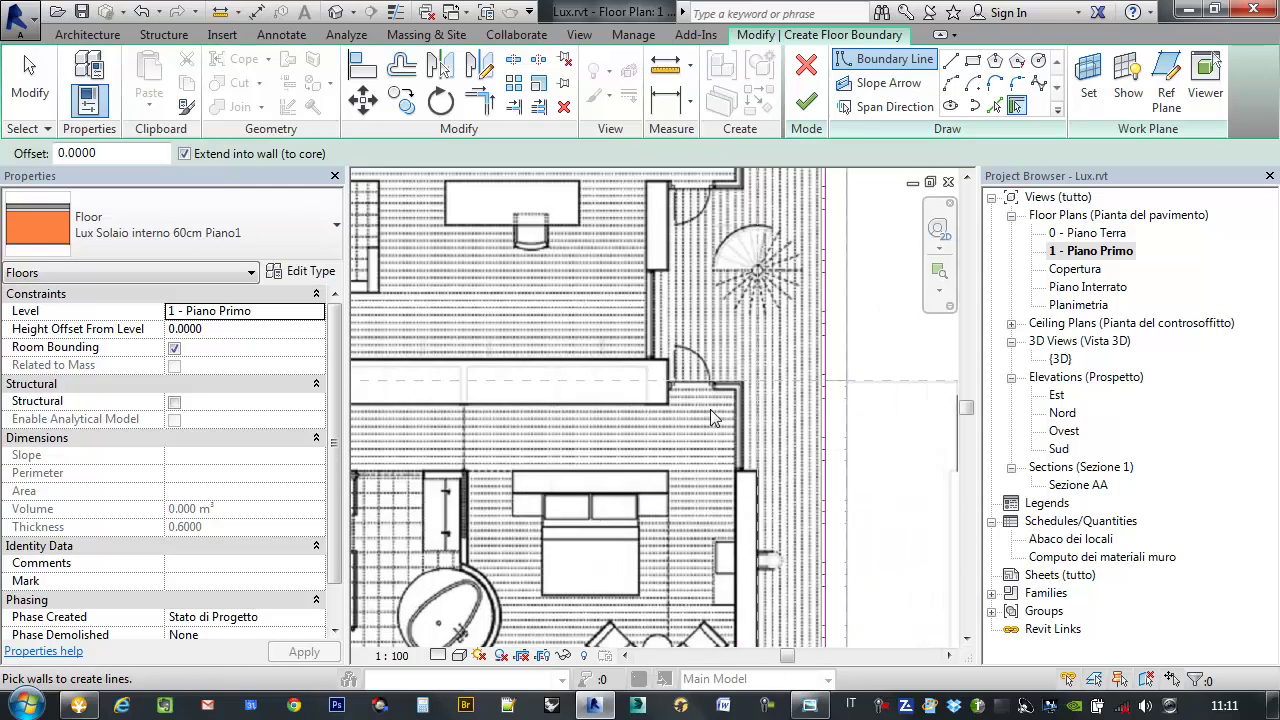
key(alt+Tab)
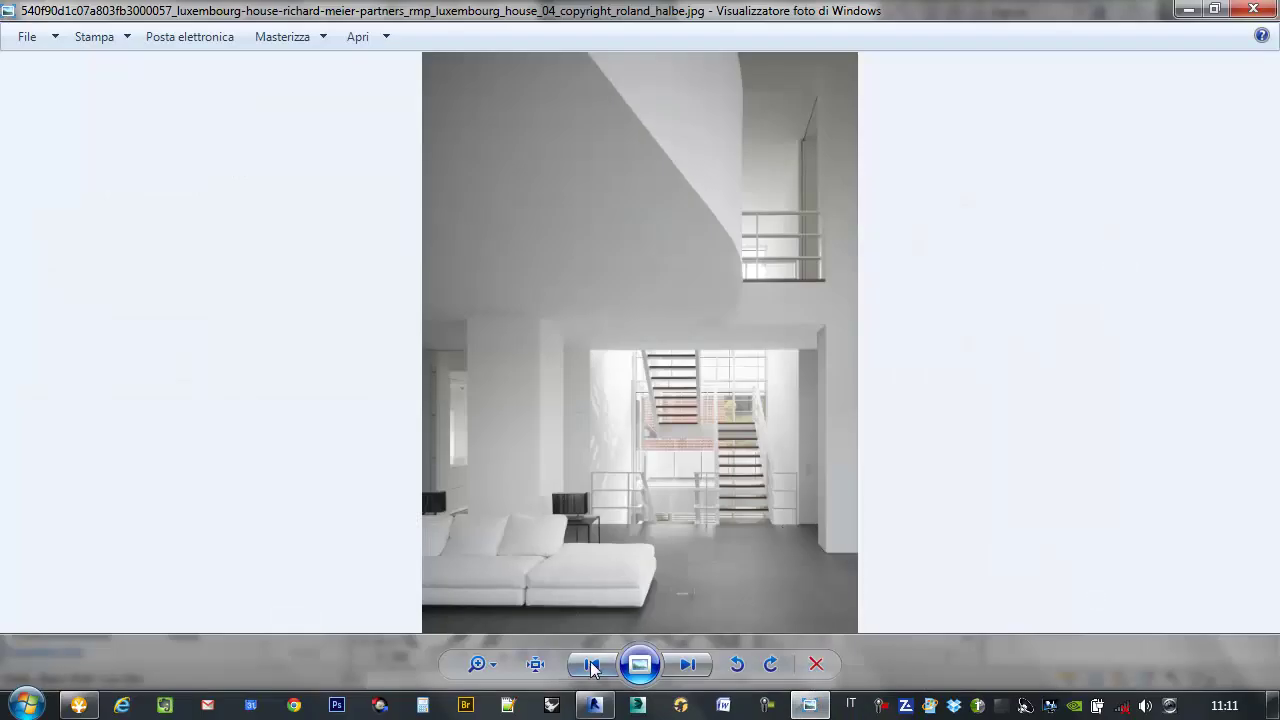
- Browse back to the front-entrance stairs photo, then the terrace staircase, and minimize the viewer
click(592, 665)
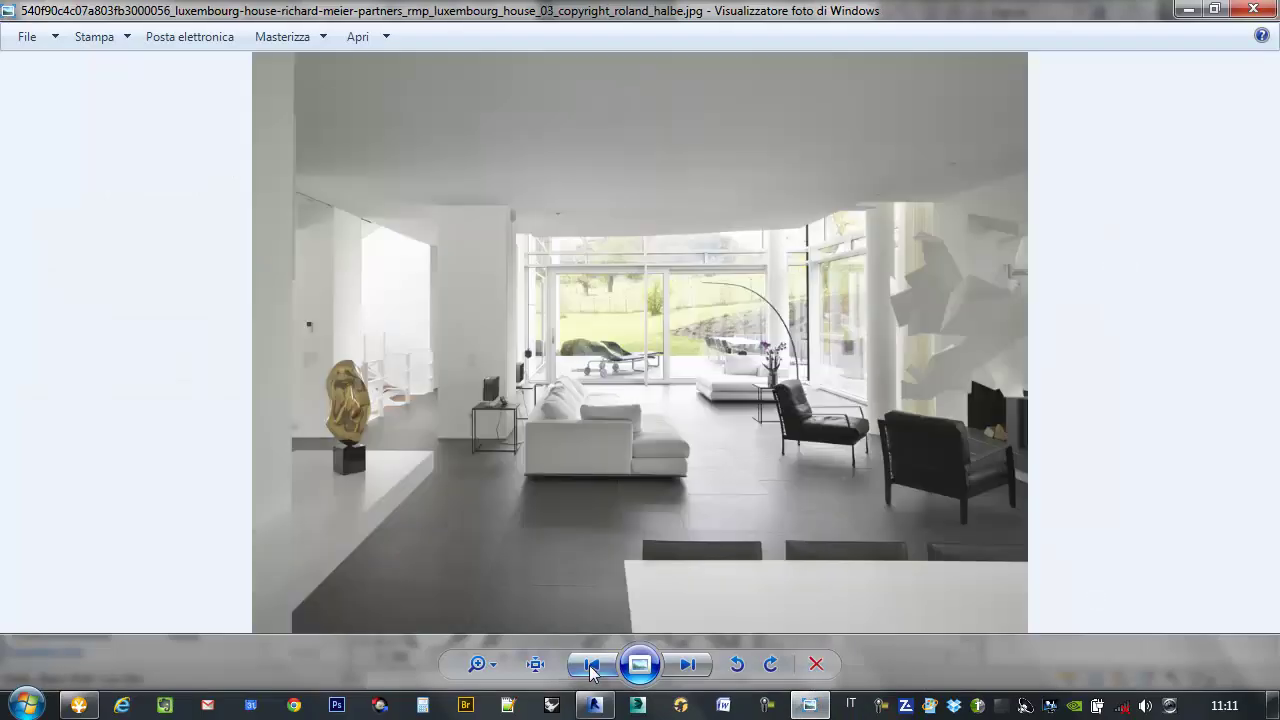
click(592, 665)
click(592, 665)
click(592, 665)
click(592, 665)
click(592, 665)
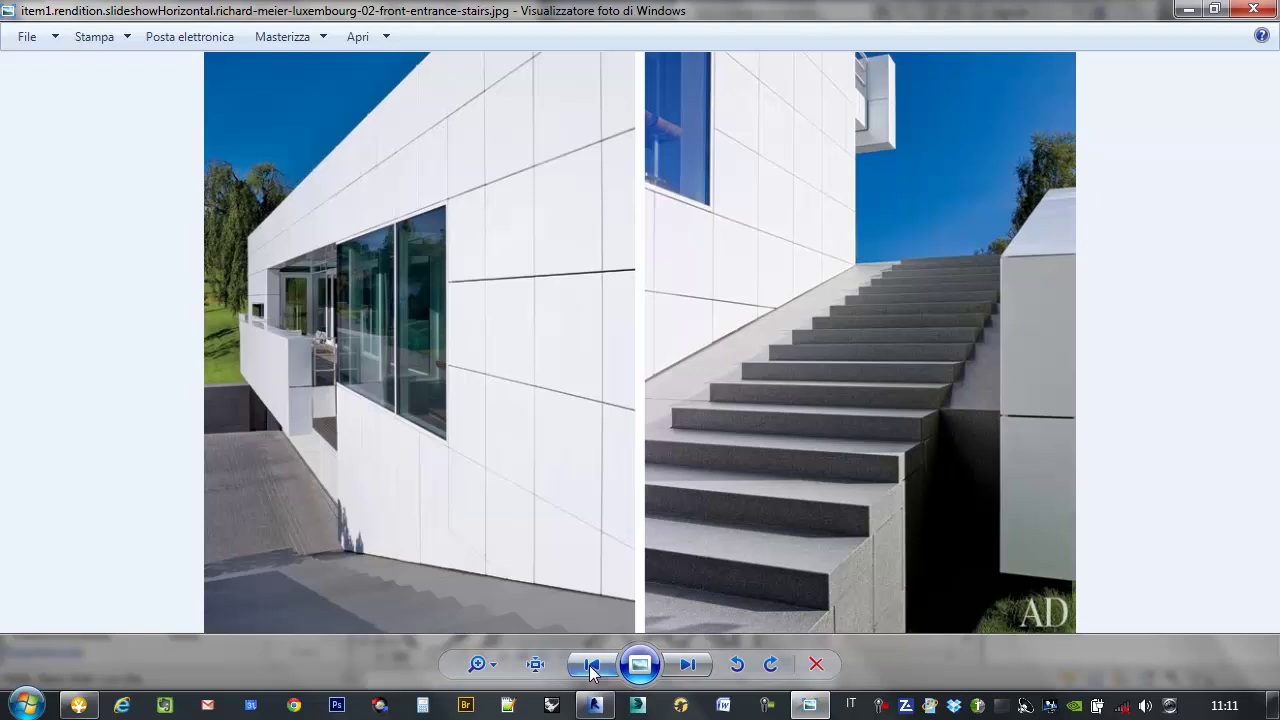
click(687, 665)
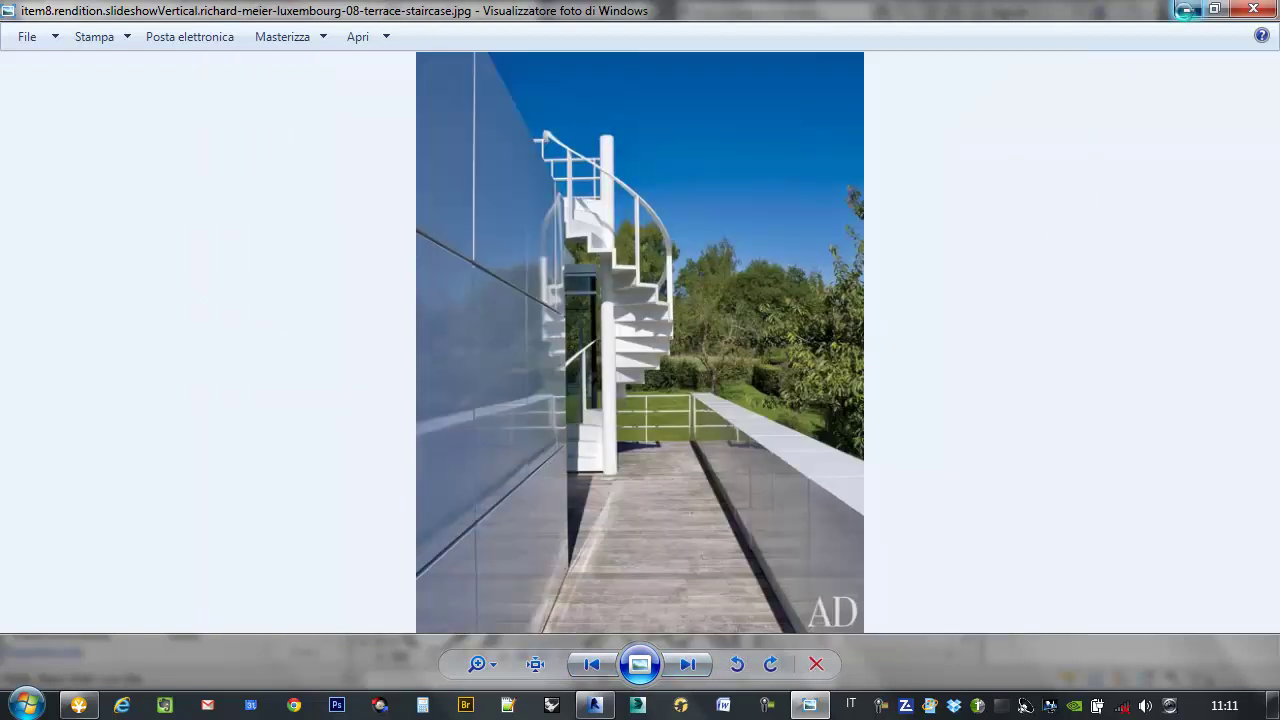
click(1183, 9)
scroll(695, 355, down, 2)
scroll(745, 372, down, 3)
- Delete the inner part of the bottom boundary line with Split Element
scroll(800, 362, down, 2)
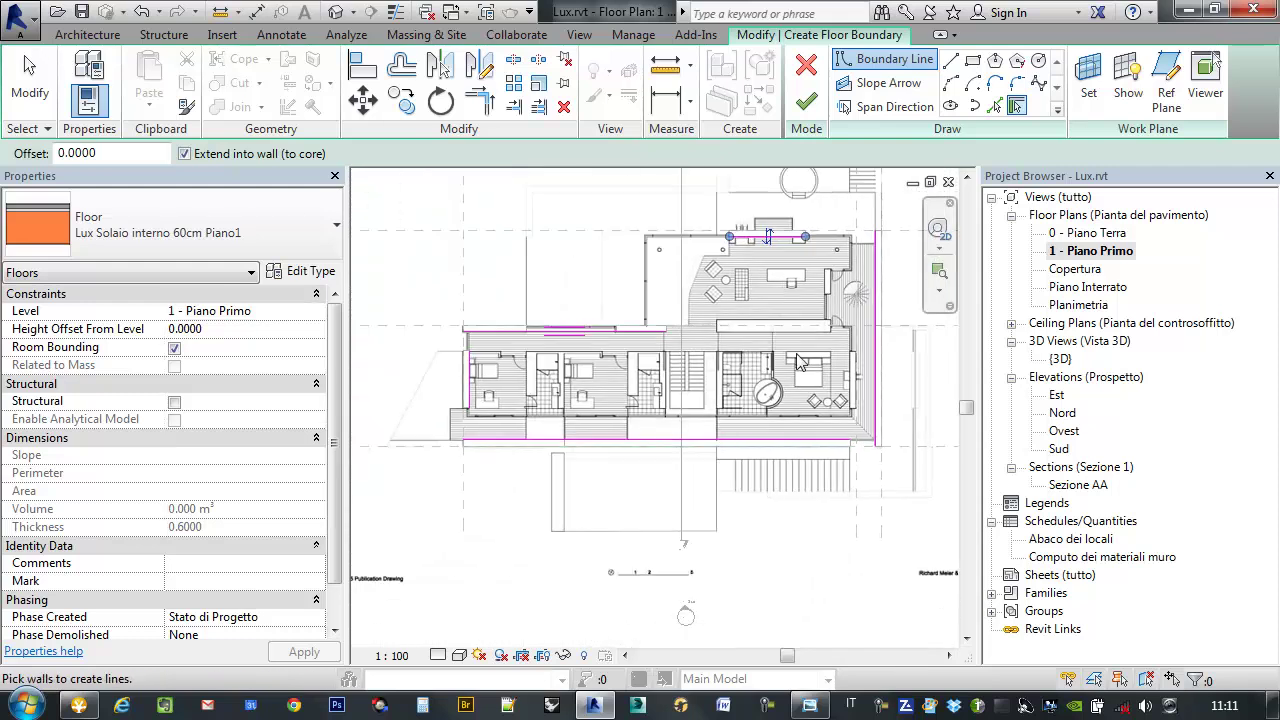
scroll(760, 330, up, 2)
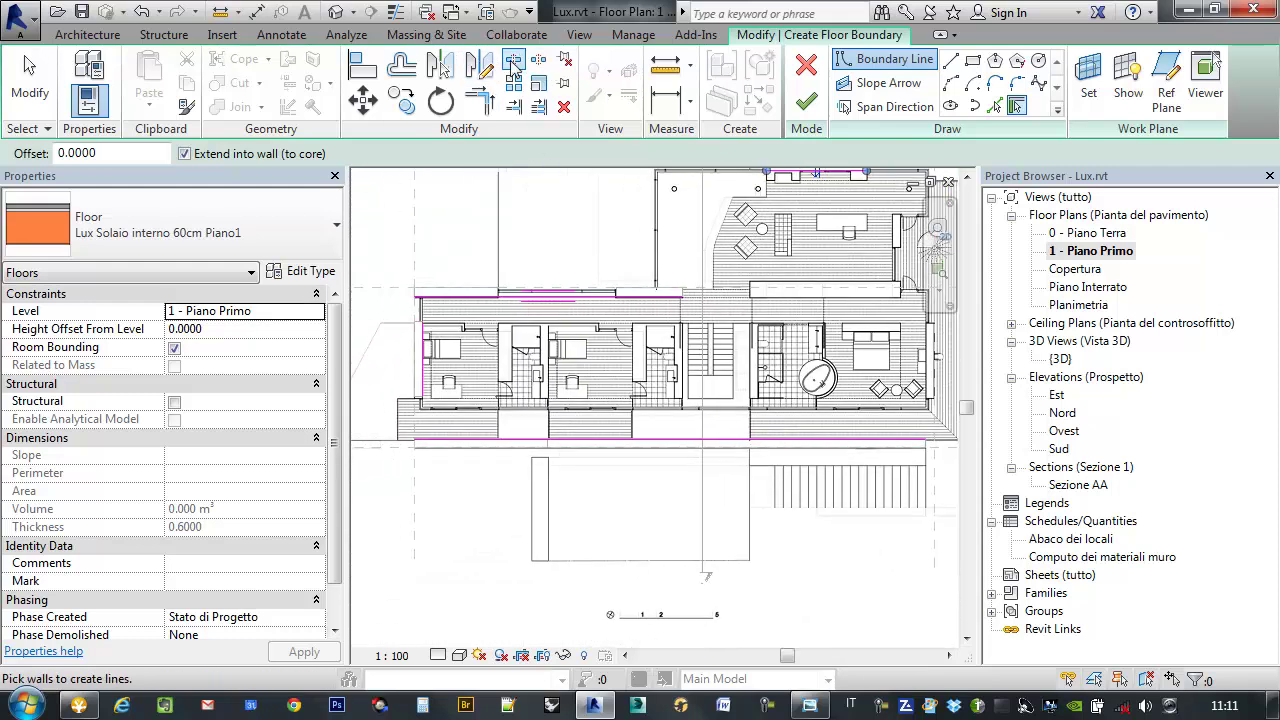
click(513, 61)
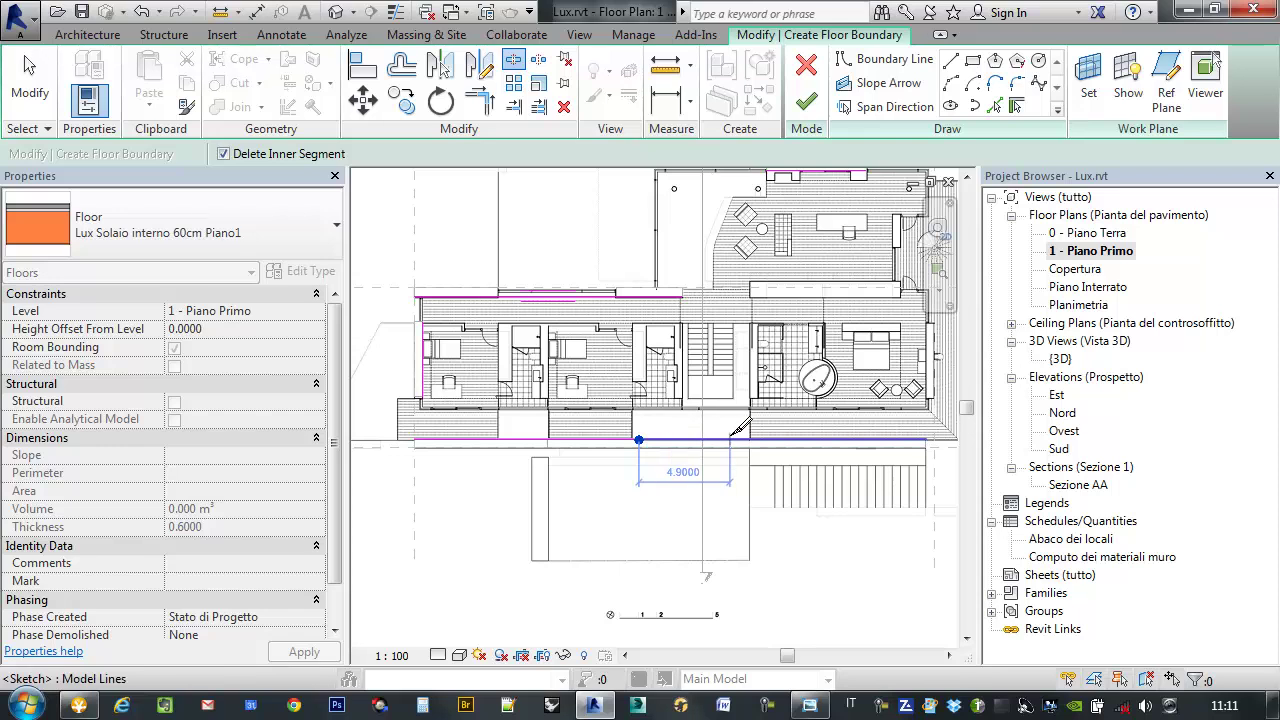
click(742, 440)
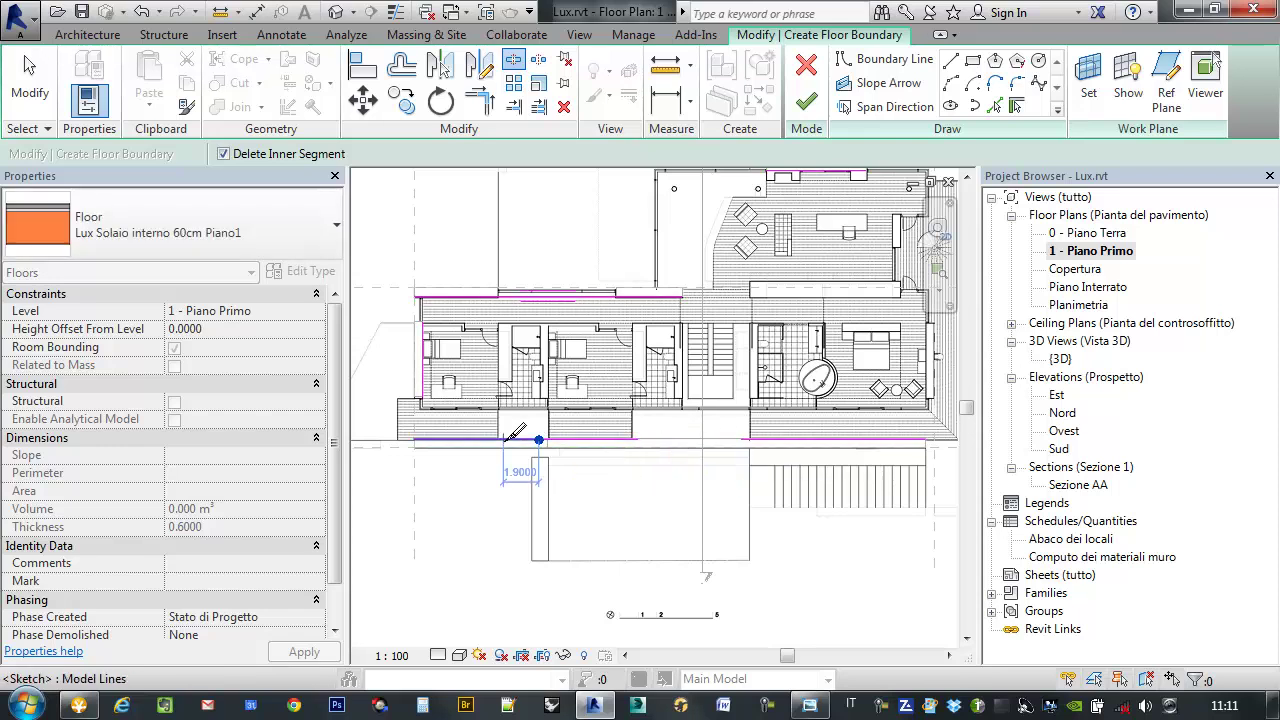
scroll(523, 423, up, 2)
scroll(500, 405, up, 1)
middle_drag(497, 402, 527, 398)
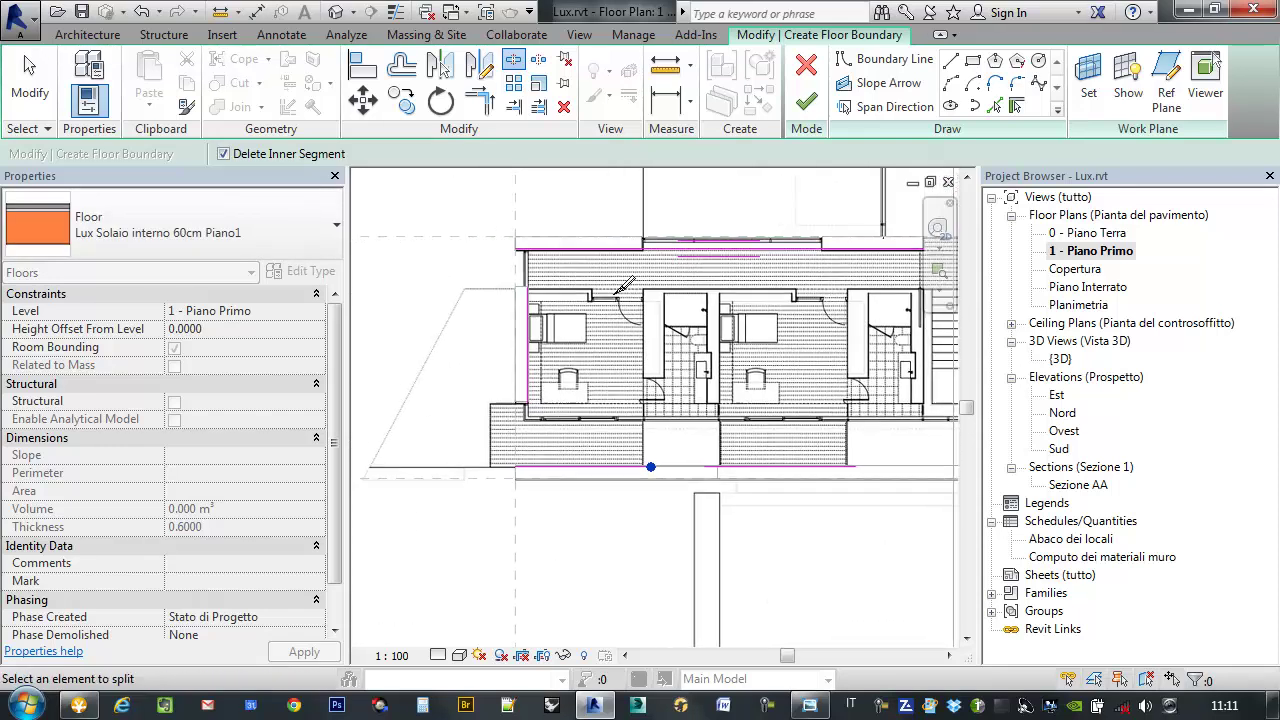
- Draw new boundary line segments around the projecting lower-left corner
click(900, 59)
scroll(540, 363, up, 2)
scroll(537, 363, up, 2)
scroll(560, 362, up, 2)
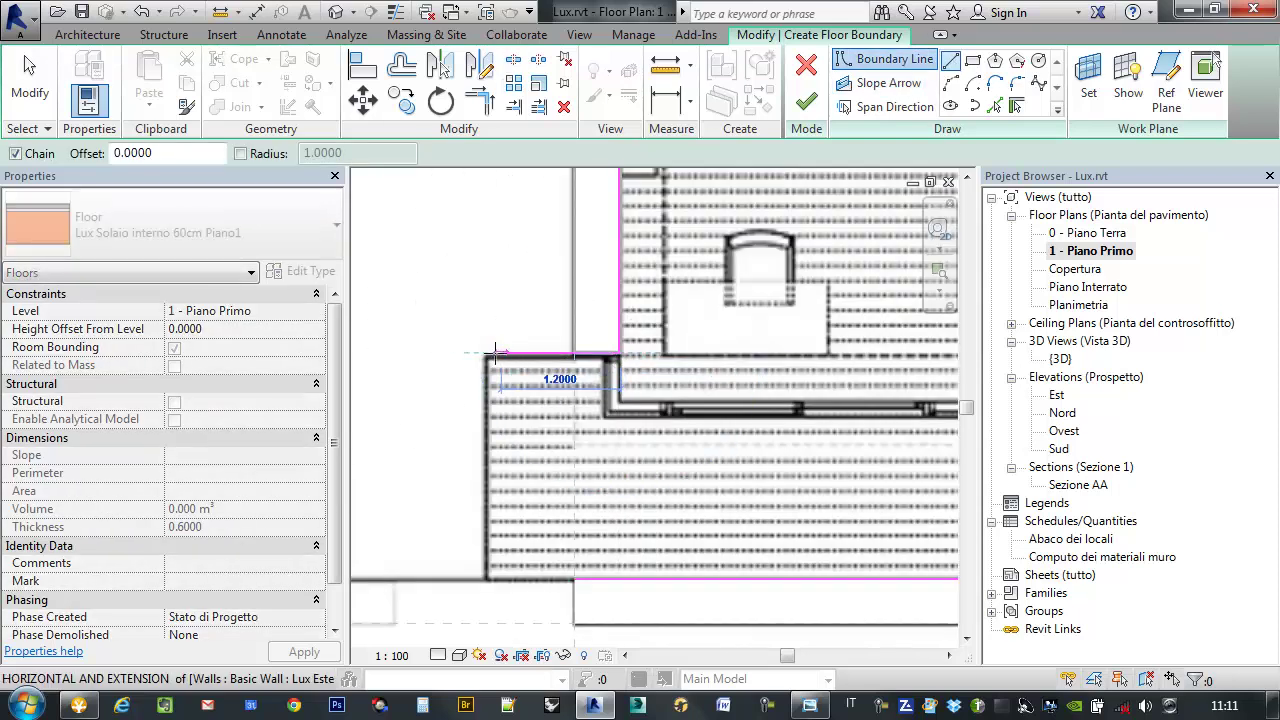
click(485, 353)
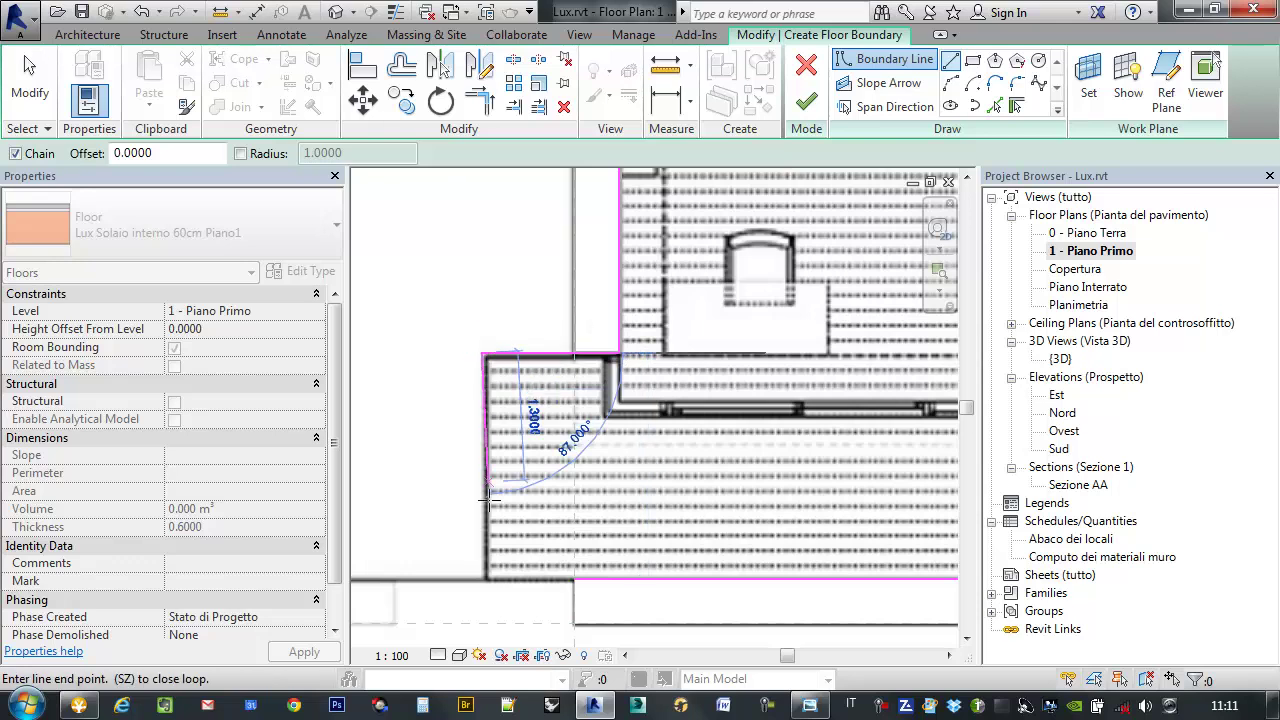
click(483, 578)
scroll(593, 478, down, 2)
key(Escape)
- Use Trim/Extend to Corner, picking the first line to join at the corner
click(478, 108)
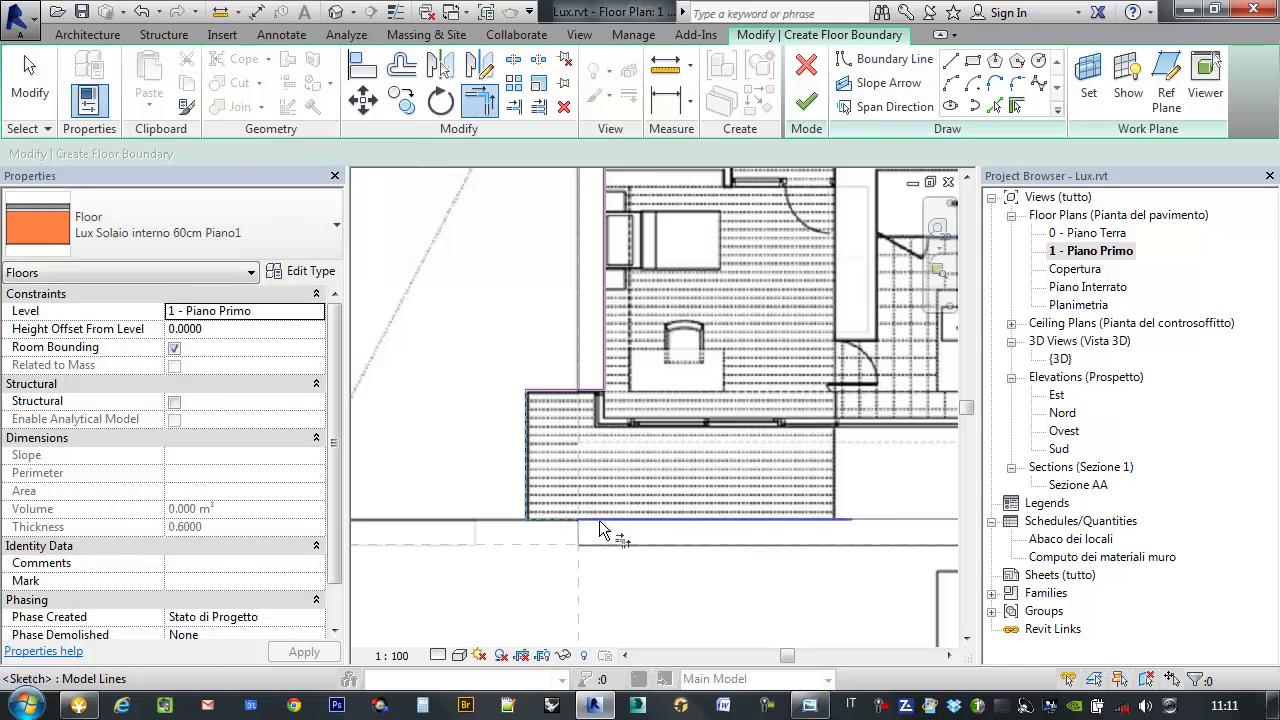
middle_drag(683, 436, 686, 476)
click(593, 430)
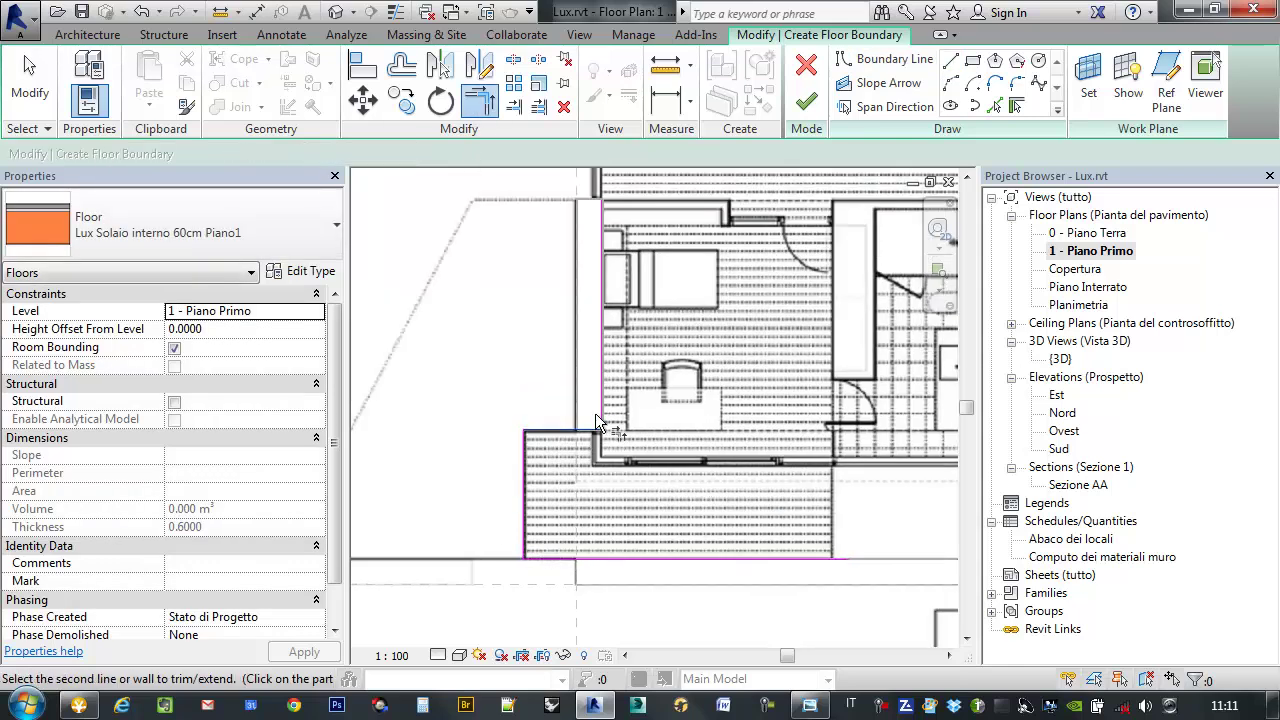
middle_drag(672, 367, 604, 587)
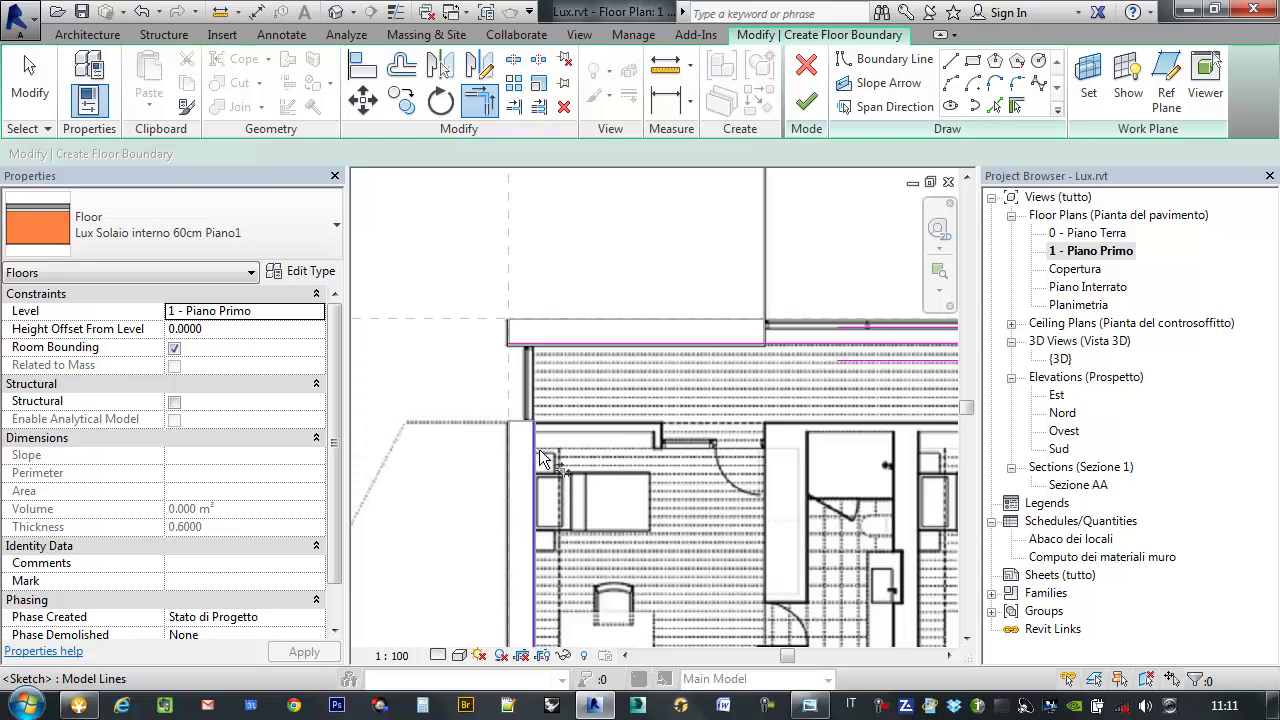
scroll(600, 430, down, 5)
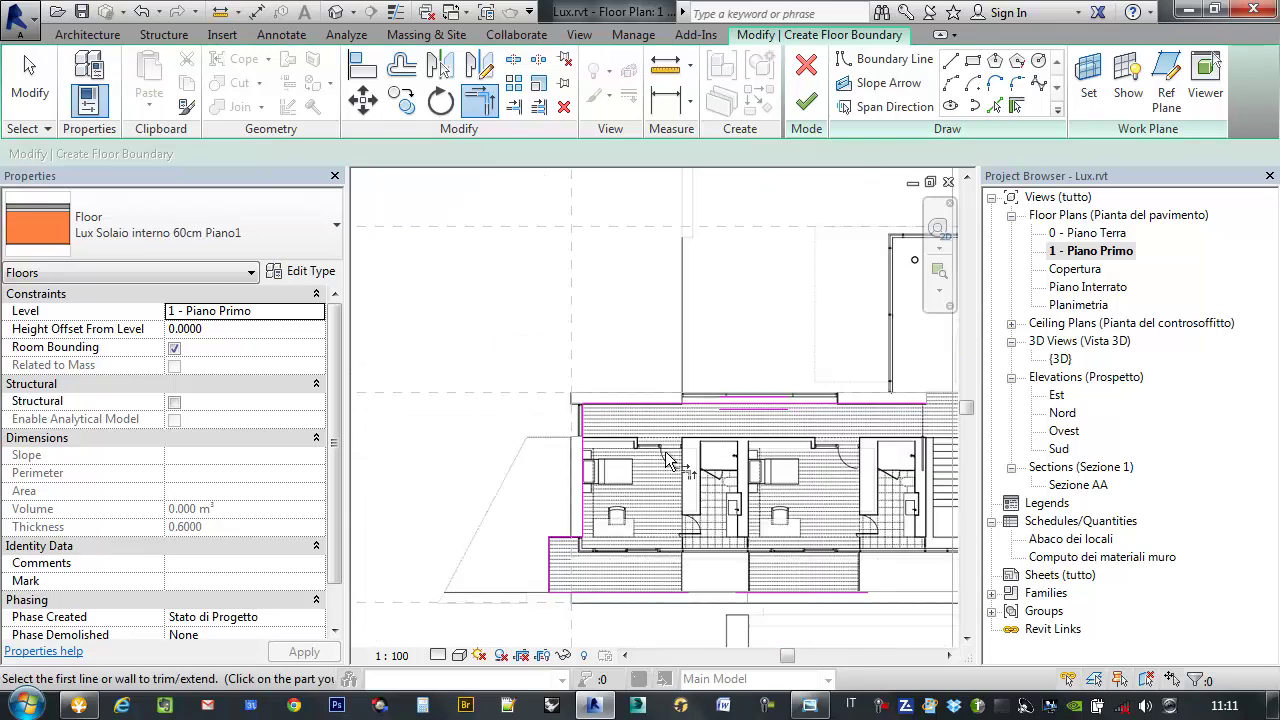
middle_drag(720, 440, 720, 422)
scroll(720, 422, up, 4)
mouse_move(800, 440)
middle_down()
mouse_move(727, 408)
mouse_move(763, 443)
middle_up()
scroll(727, 408, up, 2)
scroll(763, 443, up, 2)
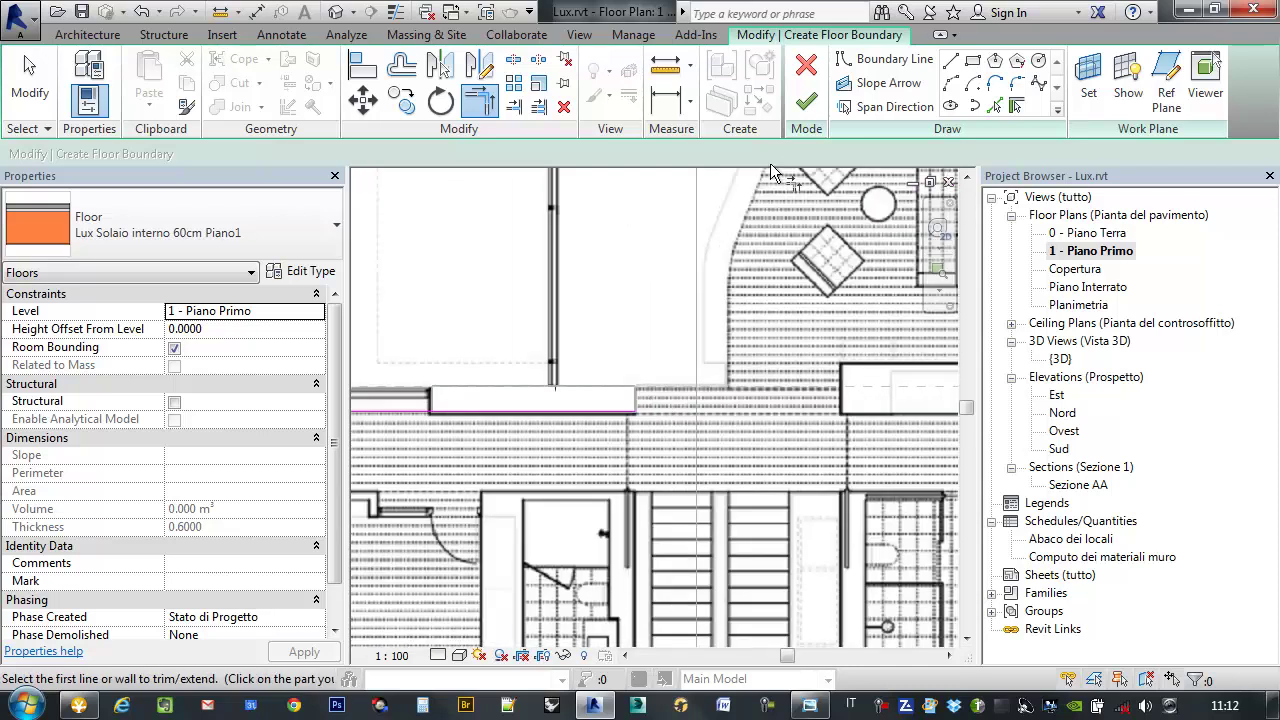
- Add a locked boundary line on the wall's end face using Pick Walls
click(951, 61)
middle_drag(691, 401, 675, 428)
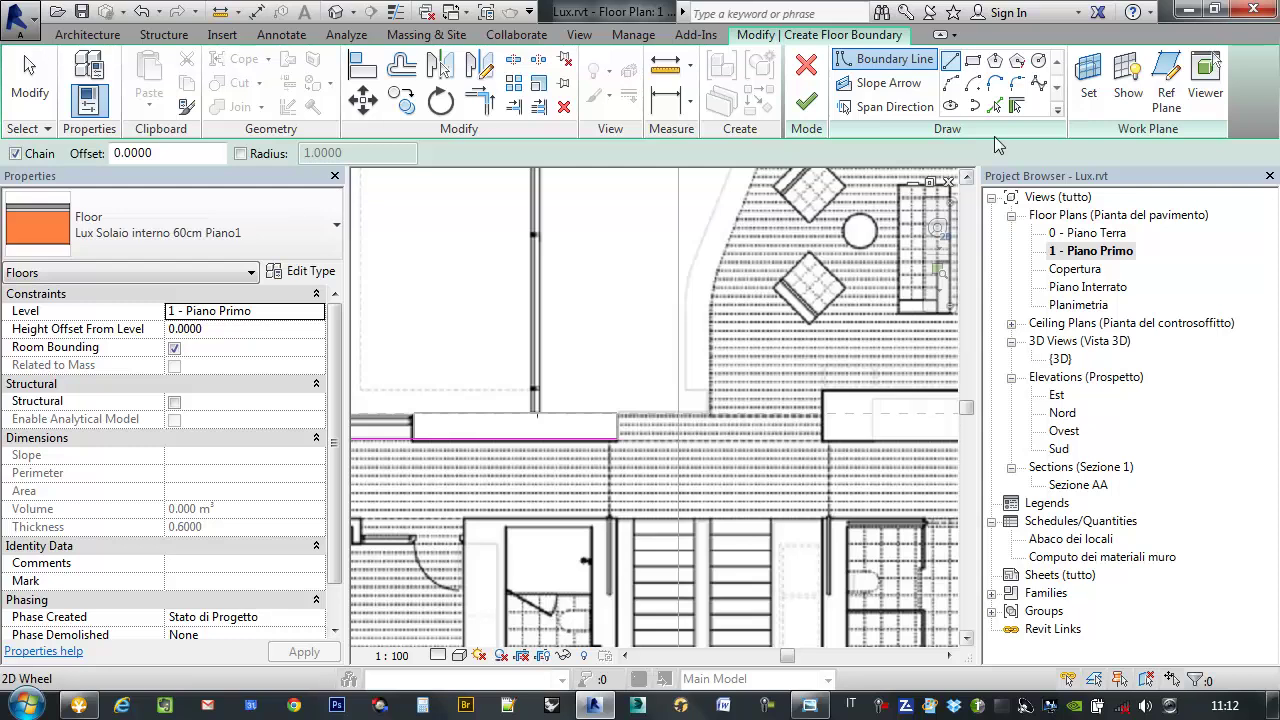
click(994, 106)
scroll(681, 397, up, 3)
scroll(600, 417, up, 3)
click(567, 443)
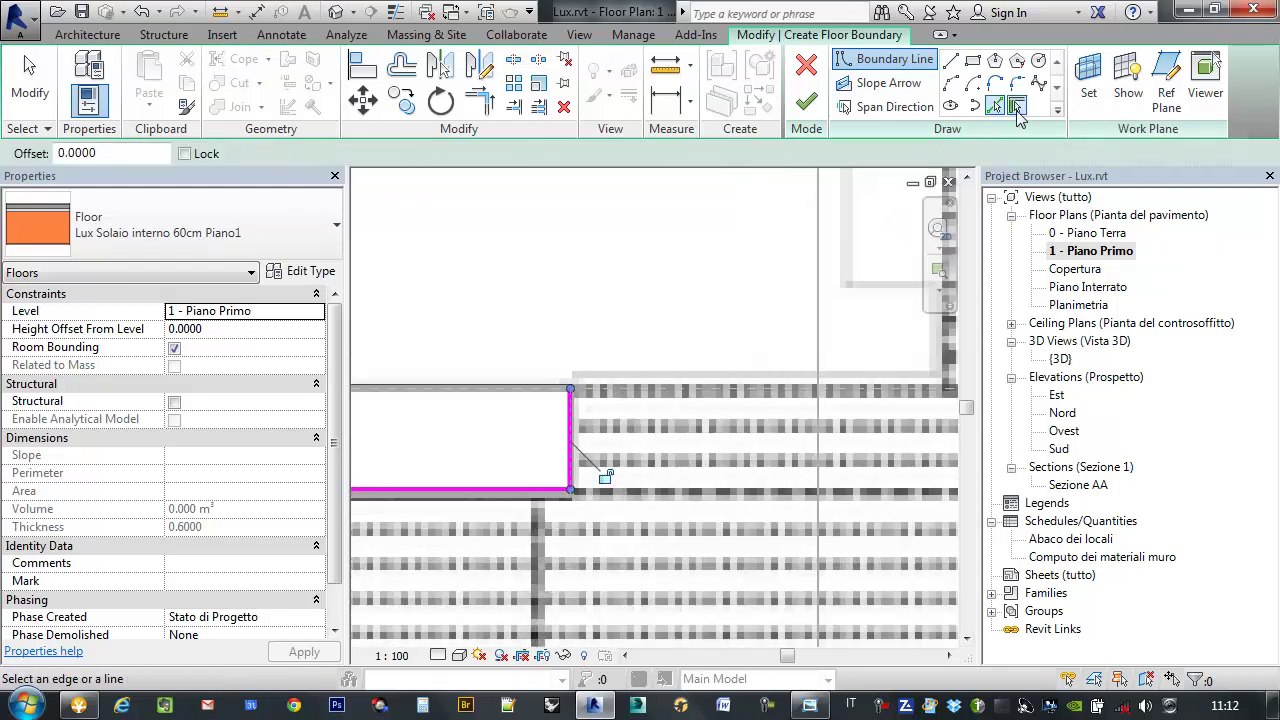
- Pan and zoom the plan to bring the upper living area into view
scroll(600, 391, down, 3)
middle_drag(654, 432, 838, 405)
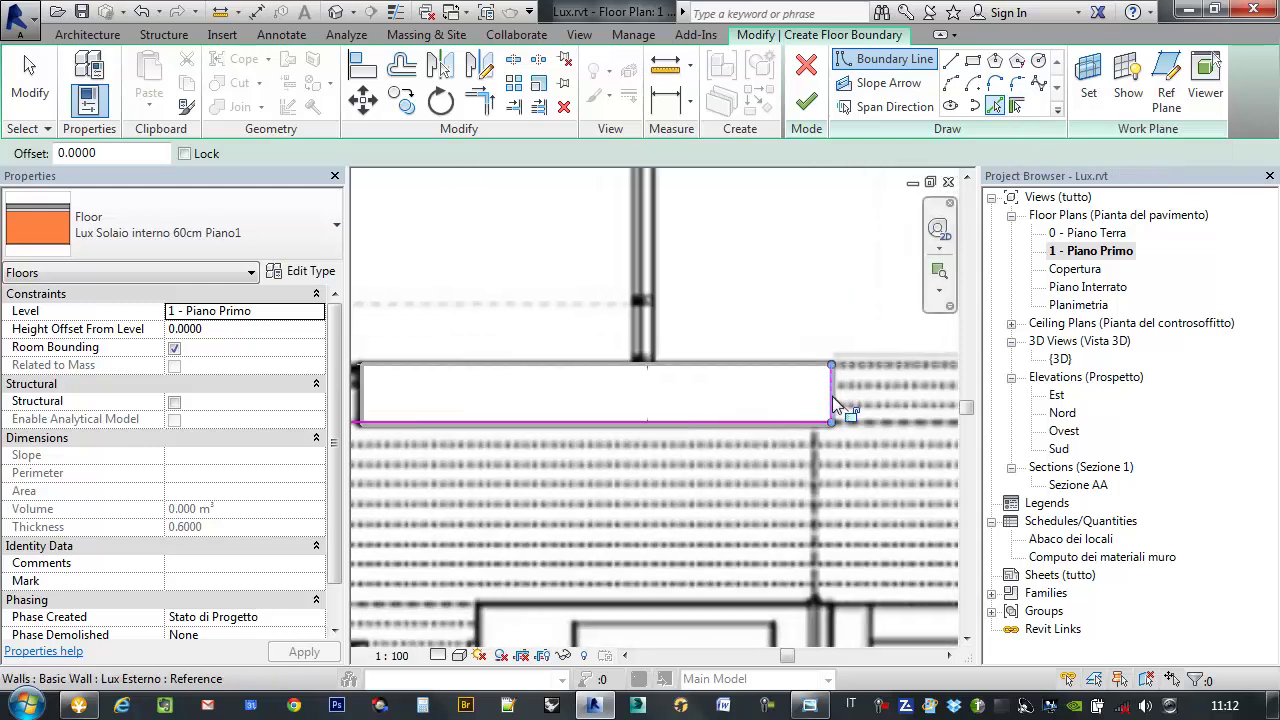
scroll(836, 405, down, 2)
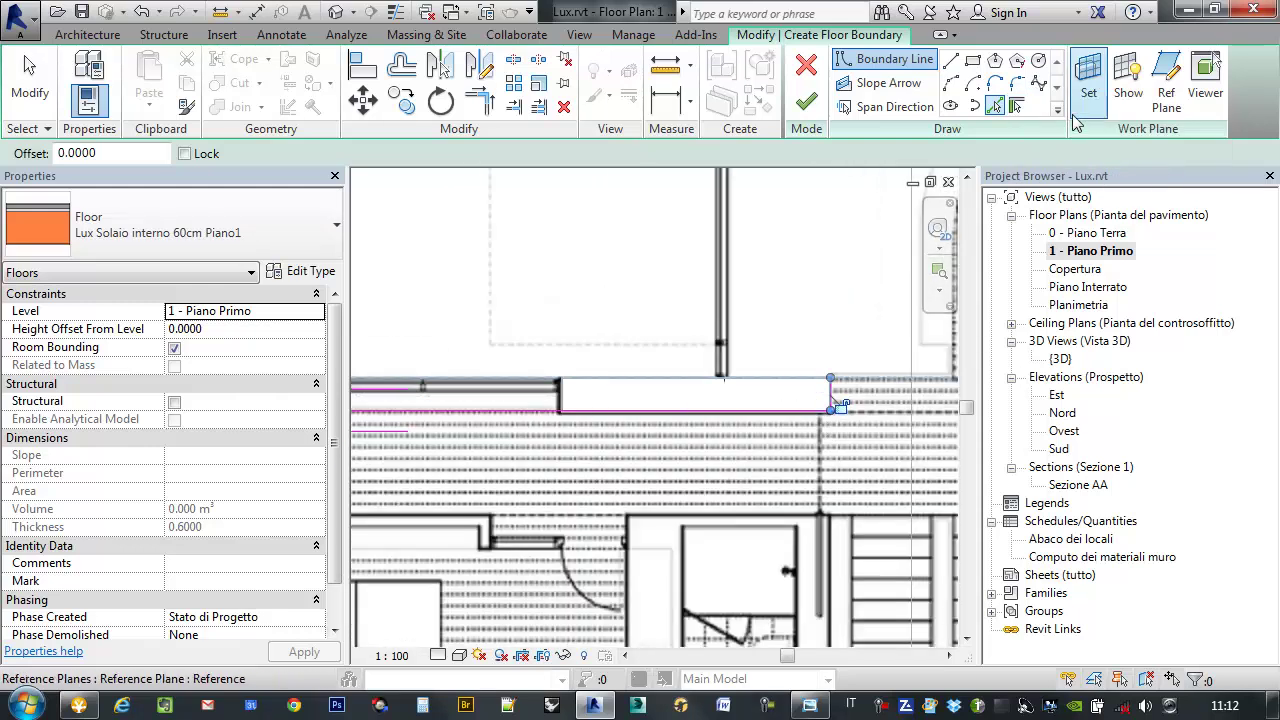
scroll(822, 405, up, 2)
scroll(821, 405, up, 1)
middle_drag(857, 346, 673, 370)
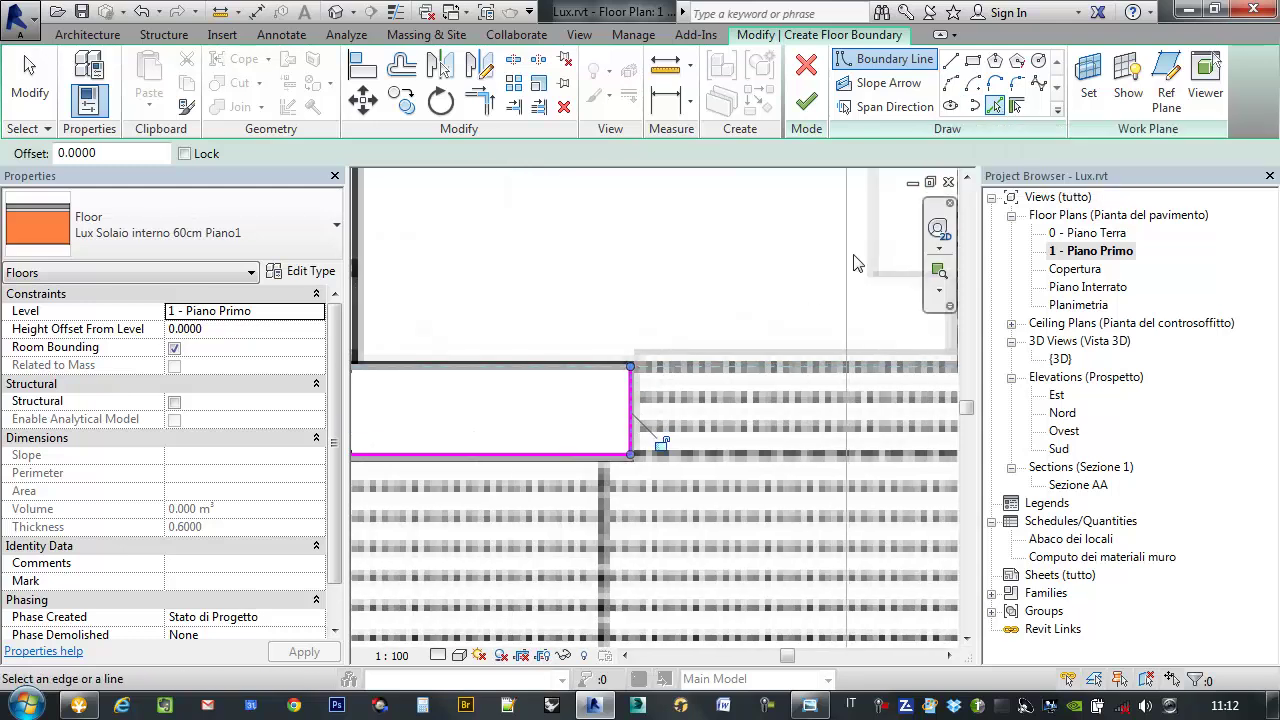
scroll(700, 350, down, 1)
scroll(735, 340, down, 2)
scroll(763, 376, down, 1)
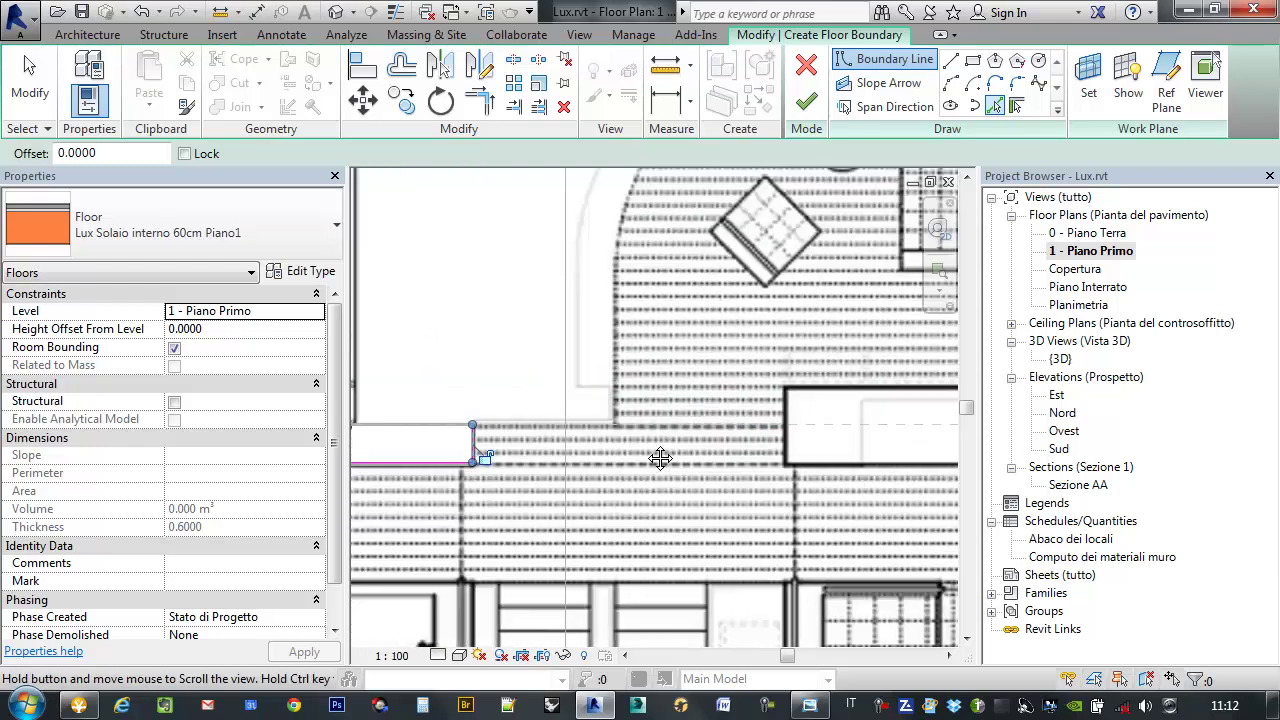
middle_drag(763, 376, 647, 430)
- Chain boundary lines: horizontal, vertical, 2.8 m diagonal, 1.8 m horizontal, then vertical to the wall
click(950, 61)
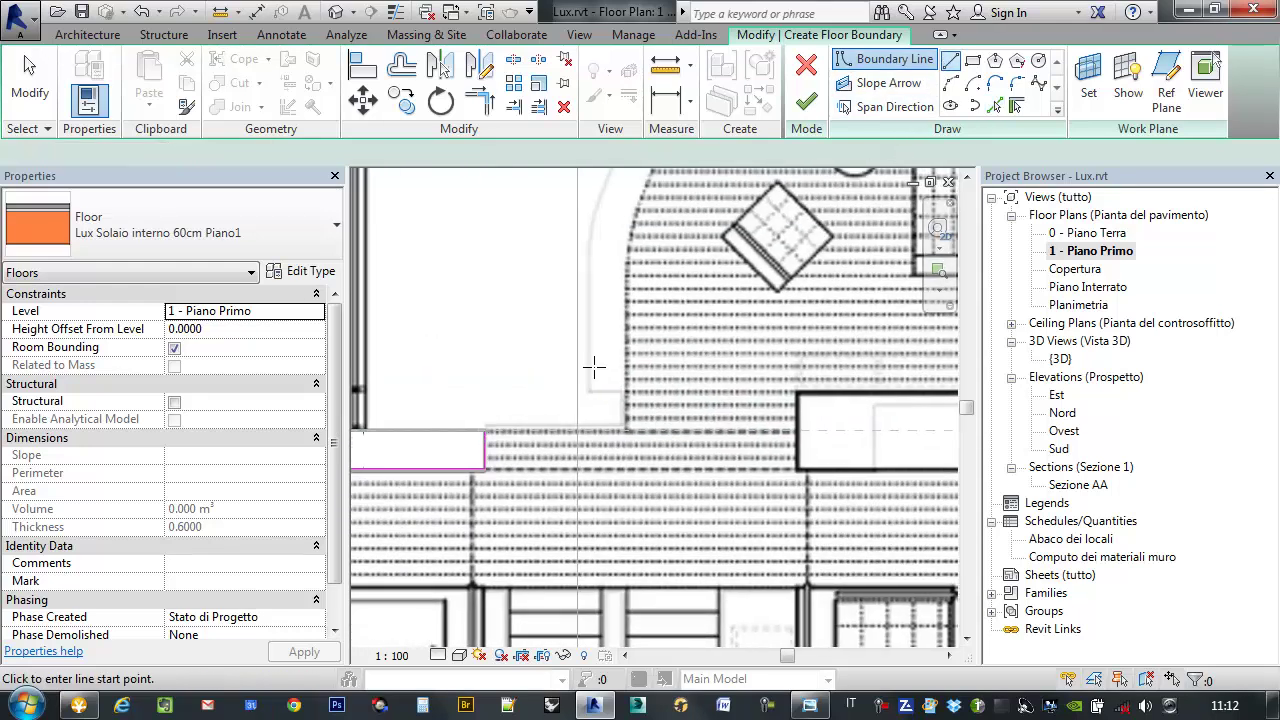
click(484, 430)
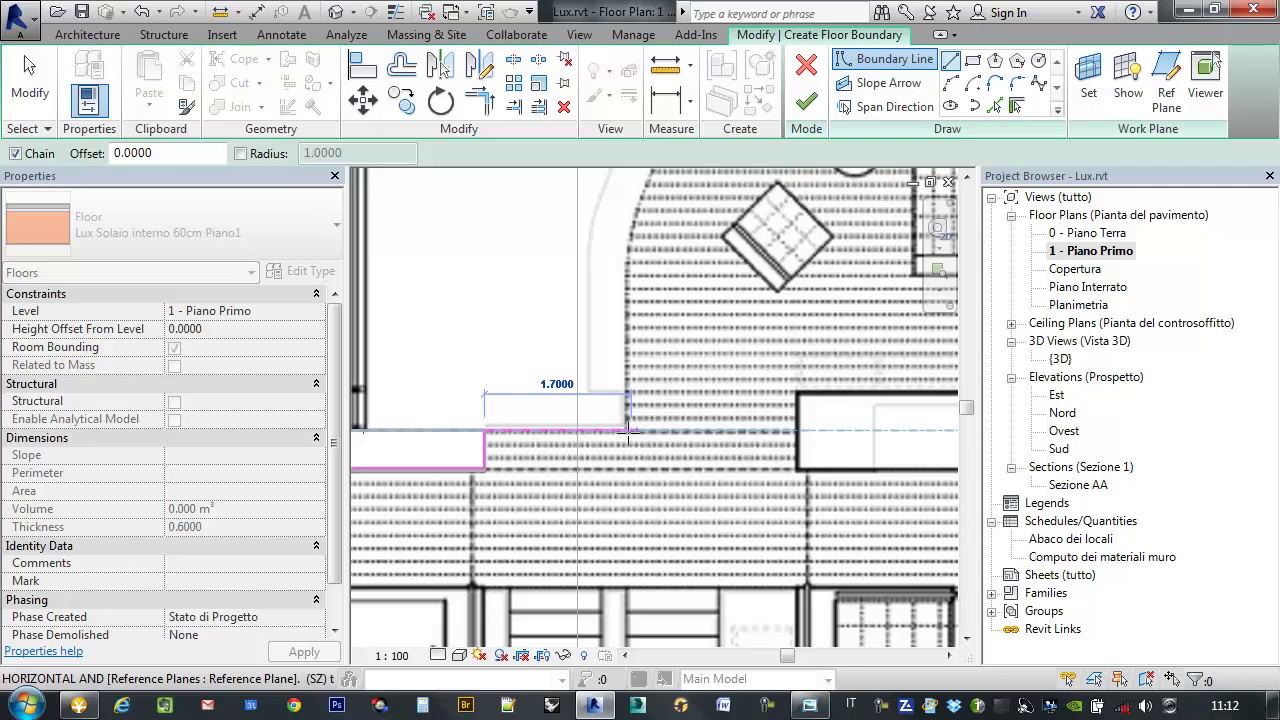
click(624, 430)
middle_drag(624, 220, 533, 503)
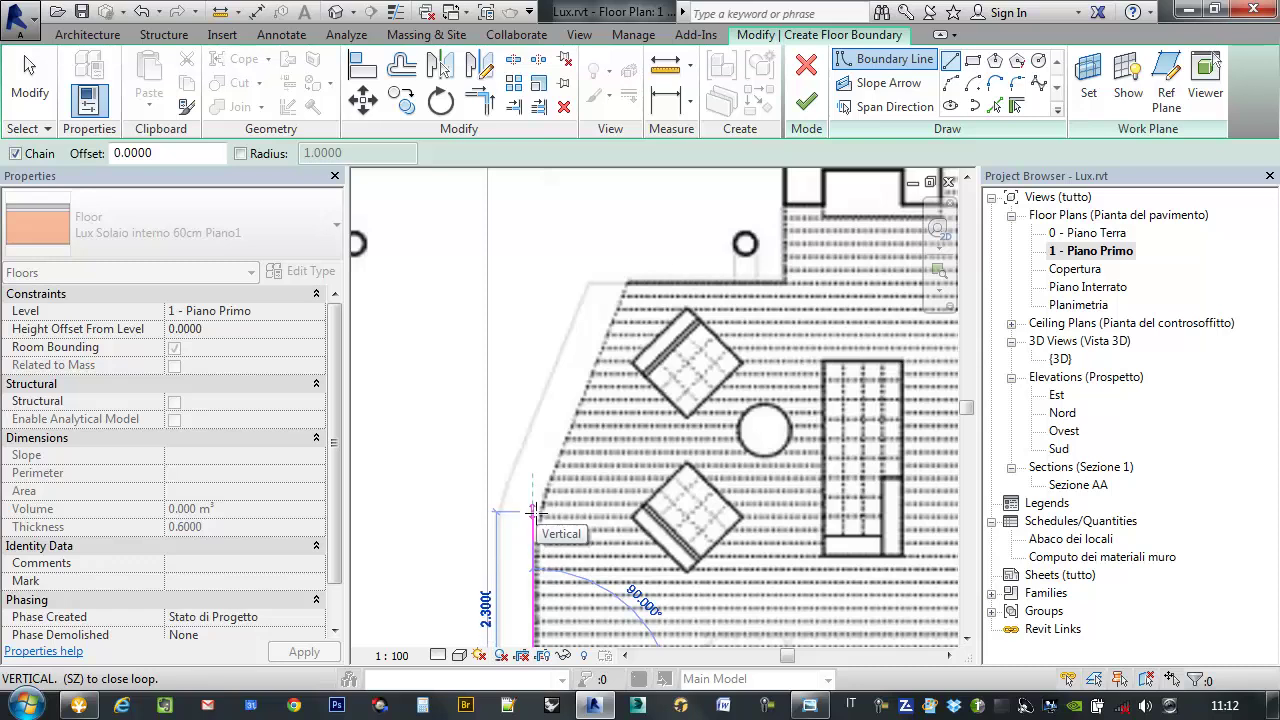
click(533, 510)
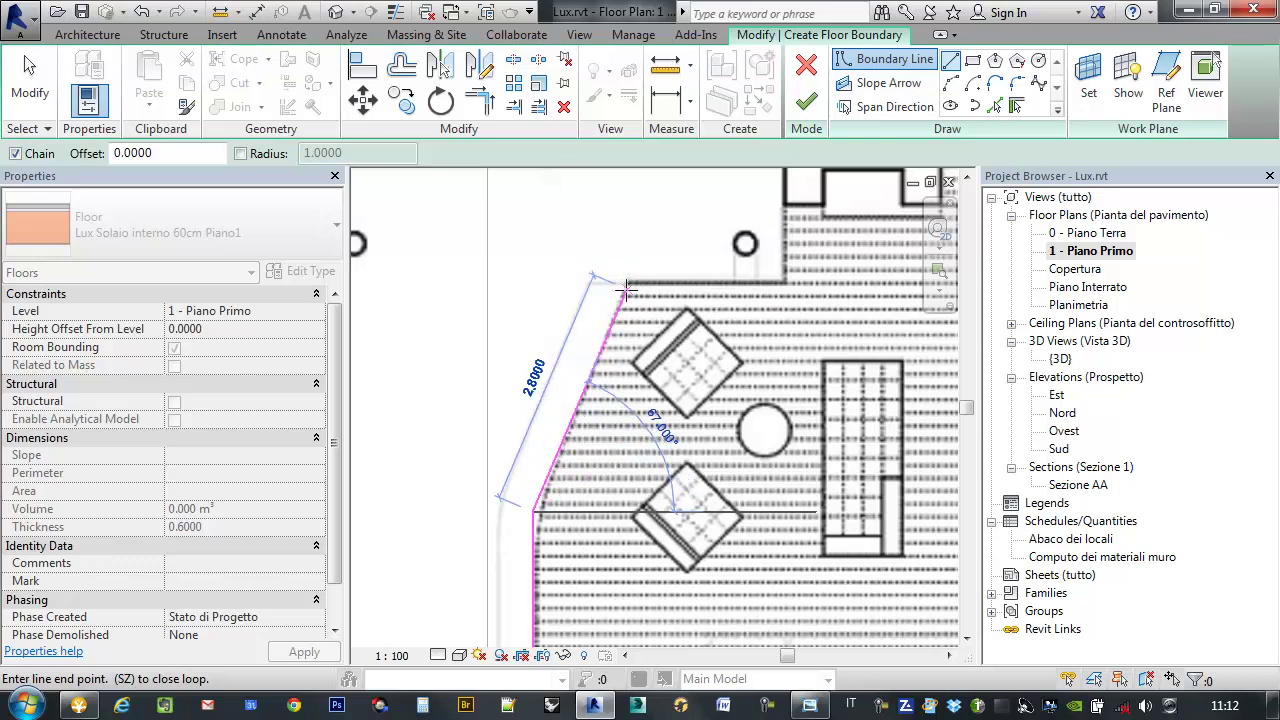
click(627, 282)
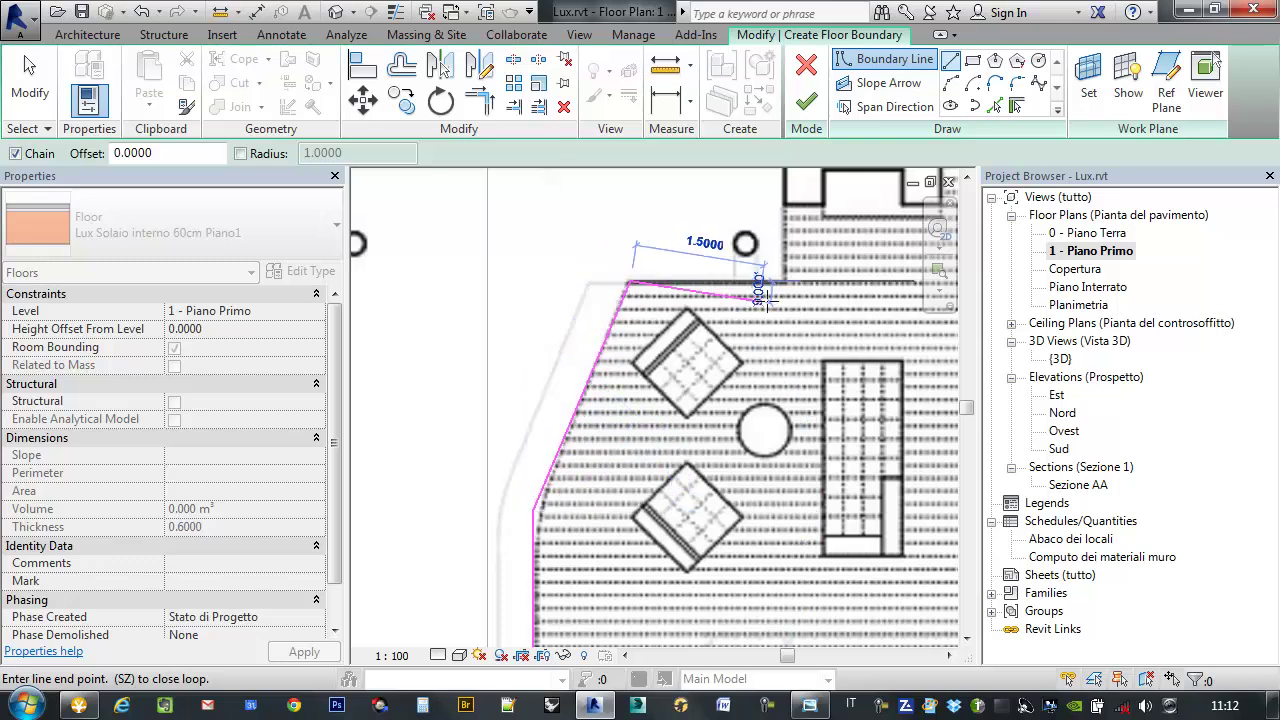
click(786, 281)
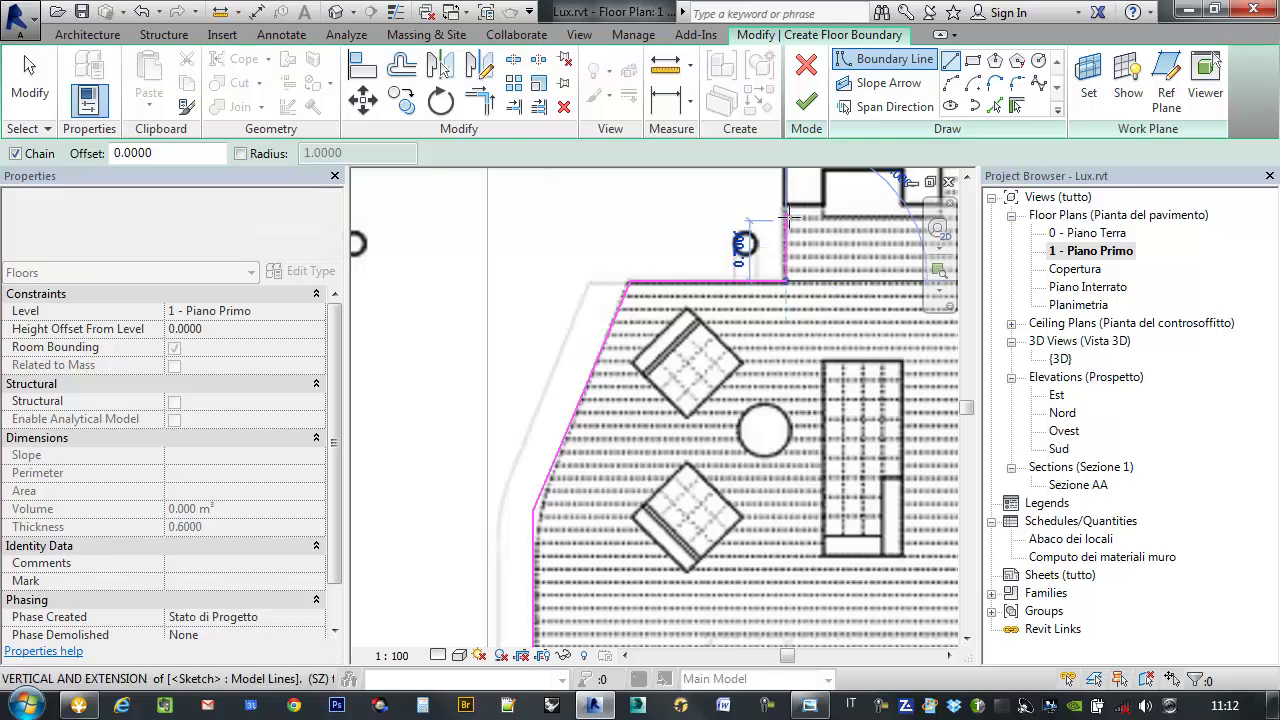
middle_drag(787, 205, 580, 373)
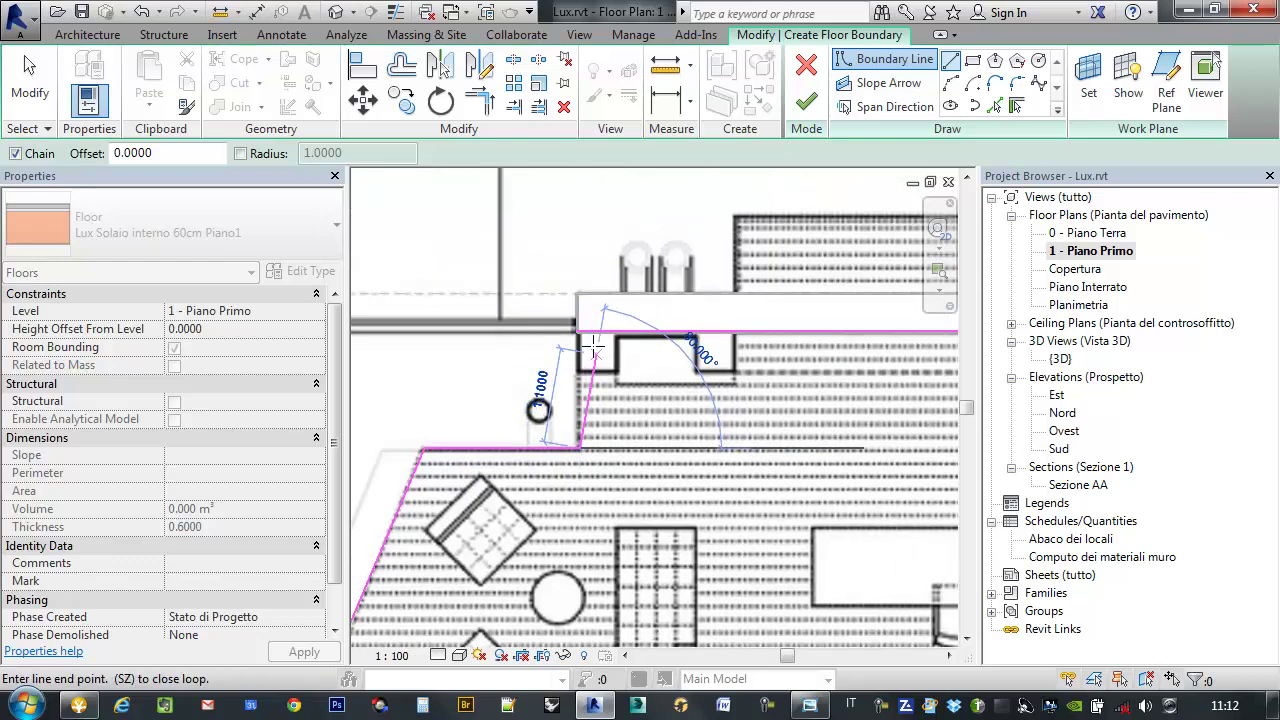
click(580, 330)
middle_drag(722, 330, 332, 332)
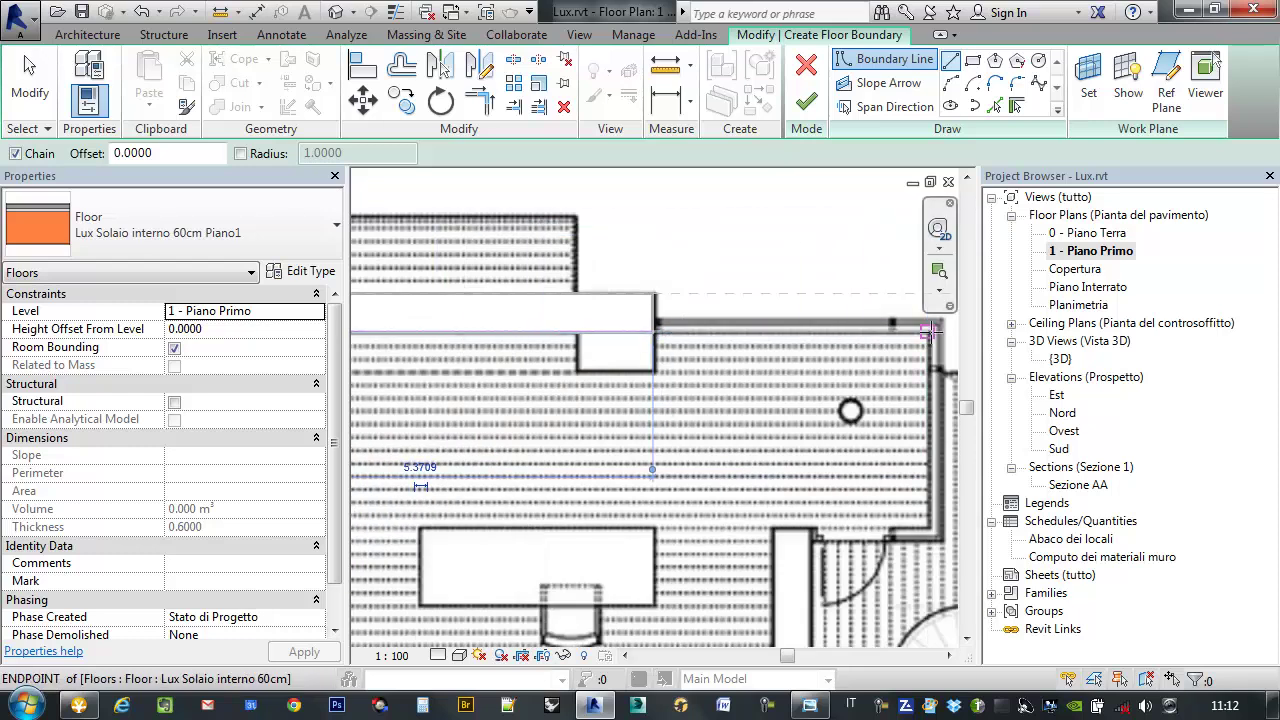
- Close the upper loop and draw a short boundary chain from the room's top-right wall corner
click(653, 330)
scroll(746, 354, down, 3)
scroll(760, 380, up, 2)
scroll(762, 383, up, 1)
middle_drag(762, 383, 606, 414)
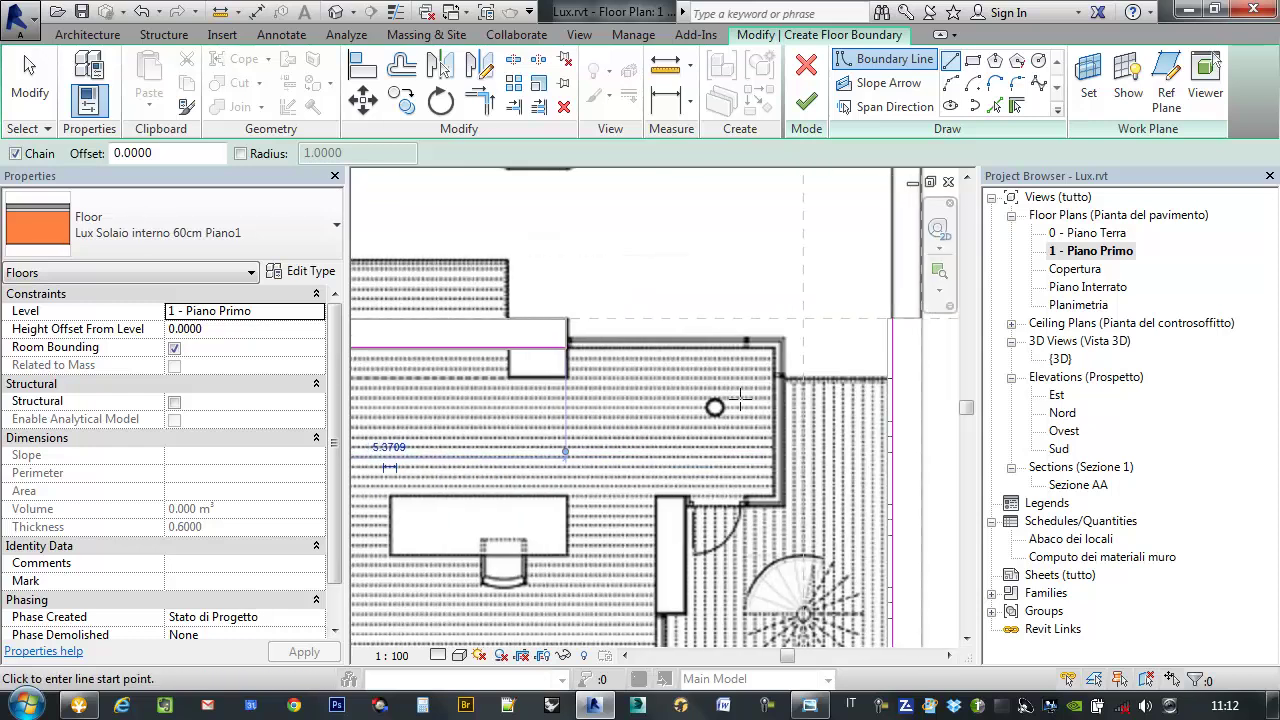
middle_drag(788, 440, 660, 300)
scroll(655, 292, up, 1)
scroll(653, 290, up, 2)
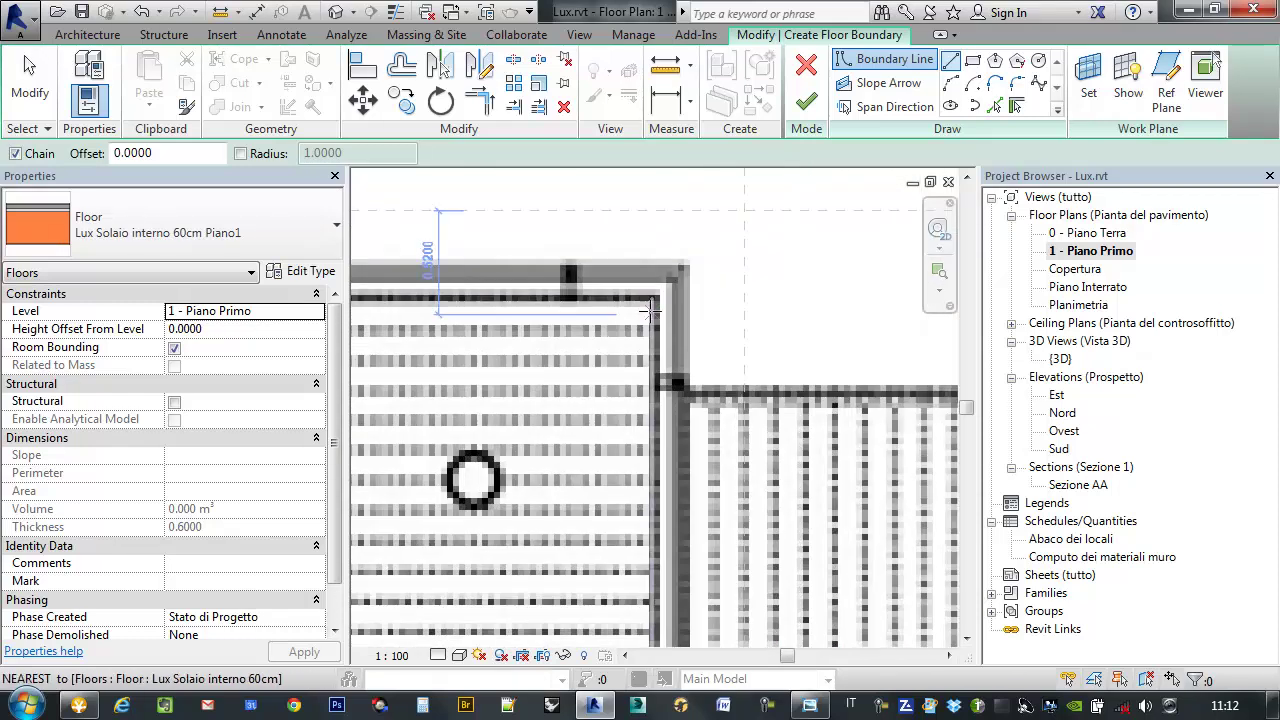
click(652, 291)
click(652, 395)
scroll(660, 400, down, 2)
middle_drag(857, 395, 640, 358)
click(638, 358)
- Start a new boundary chain at the magenta corner and draw the tall vertical edge
scroll(645, 365, down, 2)
scroll(680, 460, down, 2)
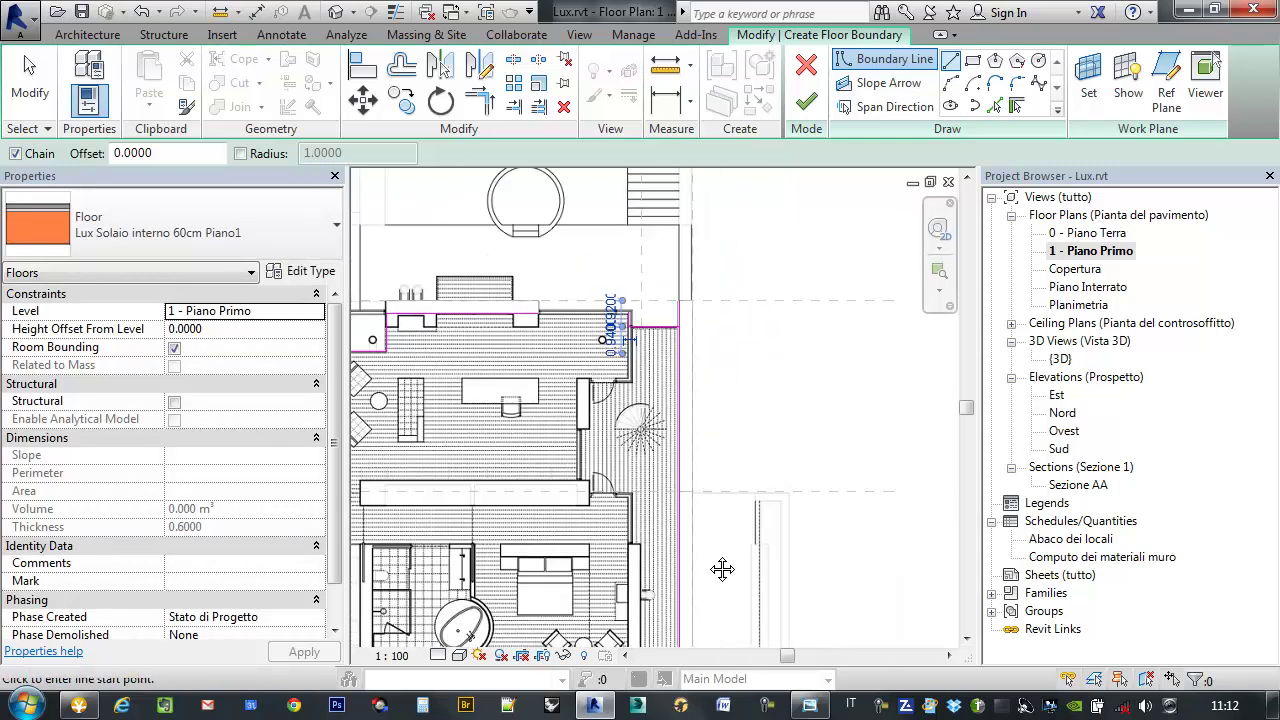
middle_drag(722, 569, 786, 342)
middle_drag(775, 480, 797, 500)
scroll(797, 502, up, 2)
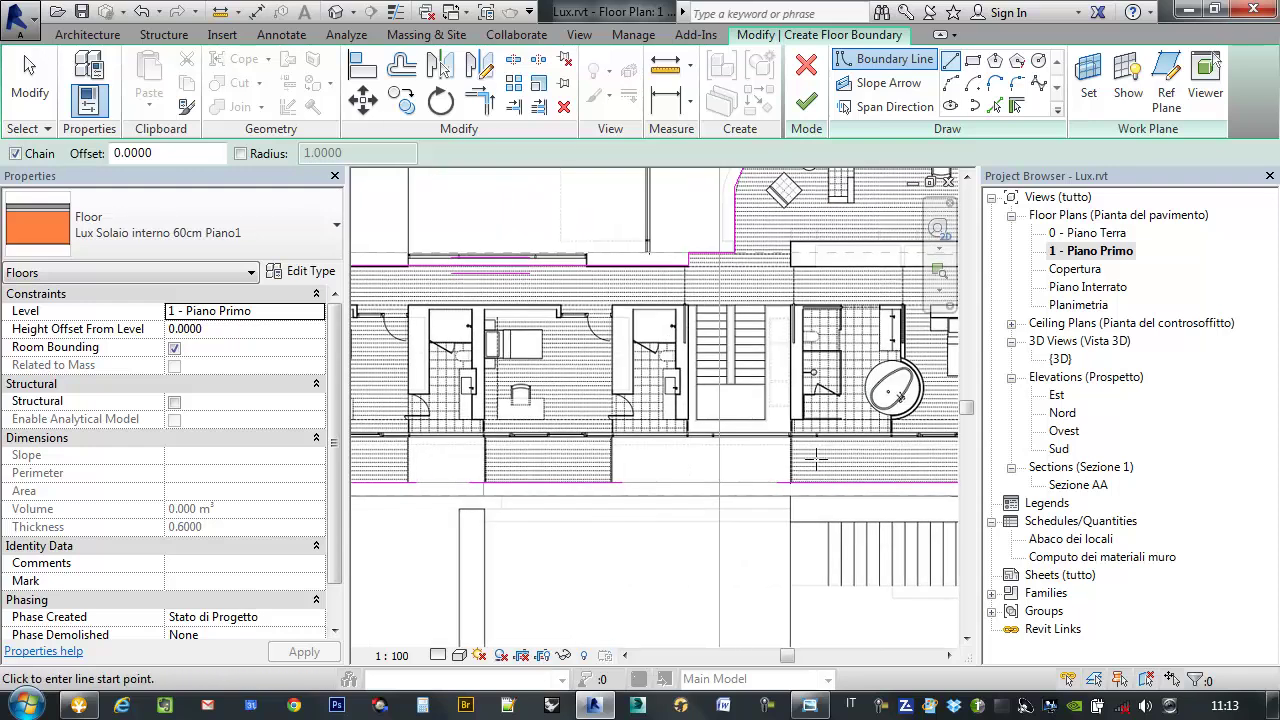
scroll(797, 503, up, 2)
scroll(797, 503, up, 2)
click(797, 503)
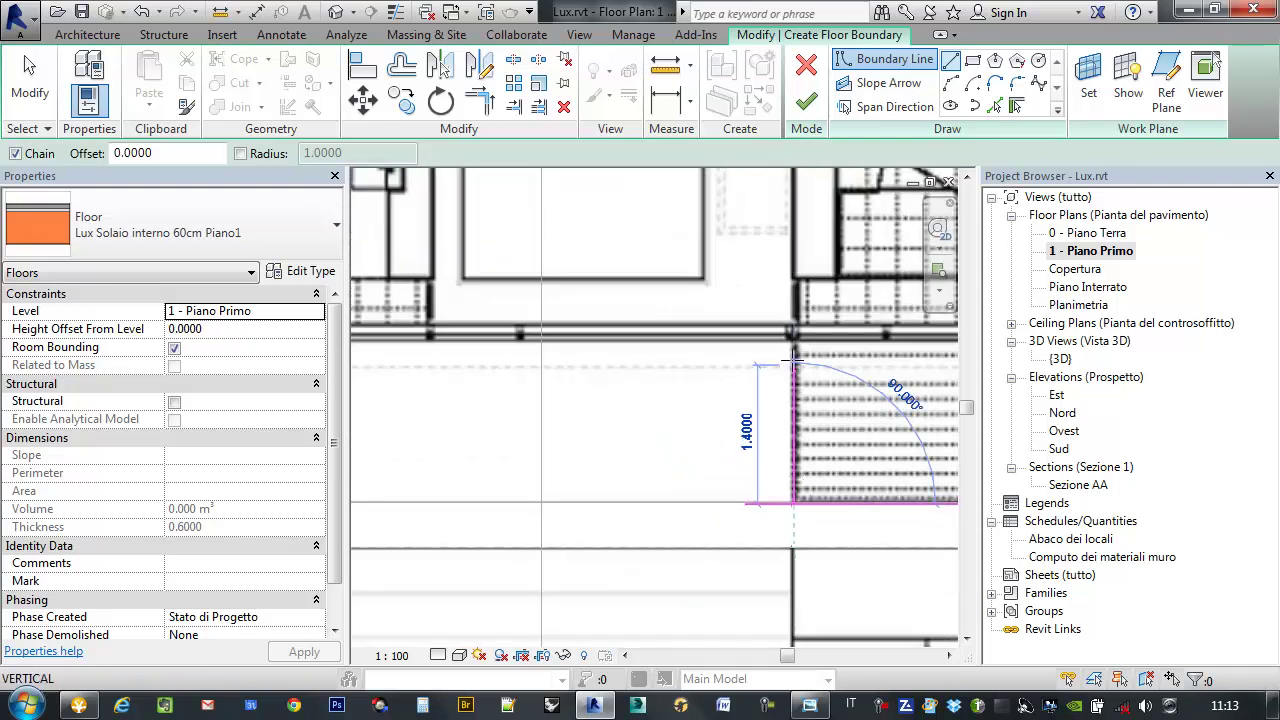
scroll(790, 345, down, 2)
mouse_move(790, 345)
middle_down()
mouse_move(756, 513)
mouse_move(651, 514)
middle_up()
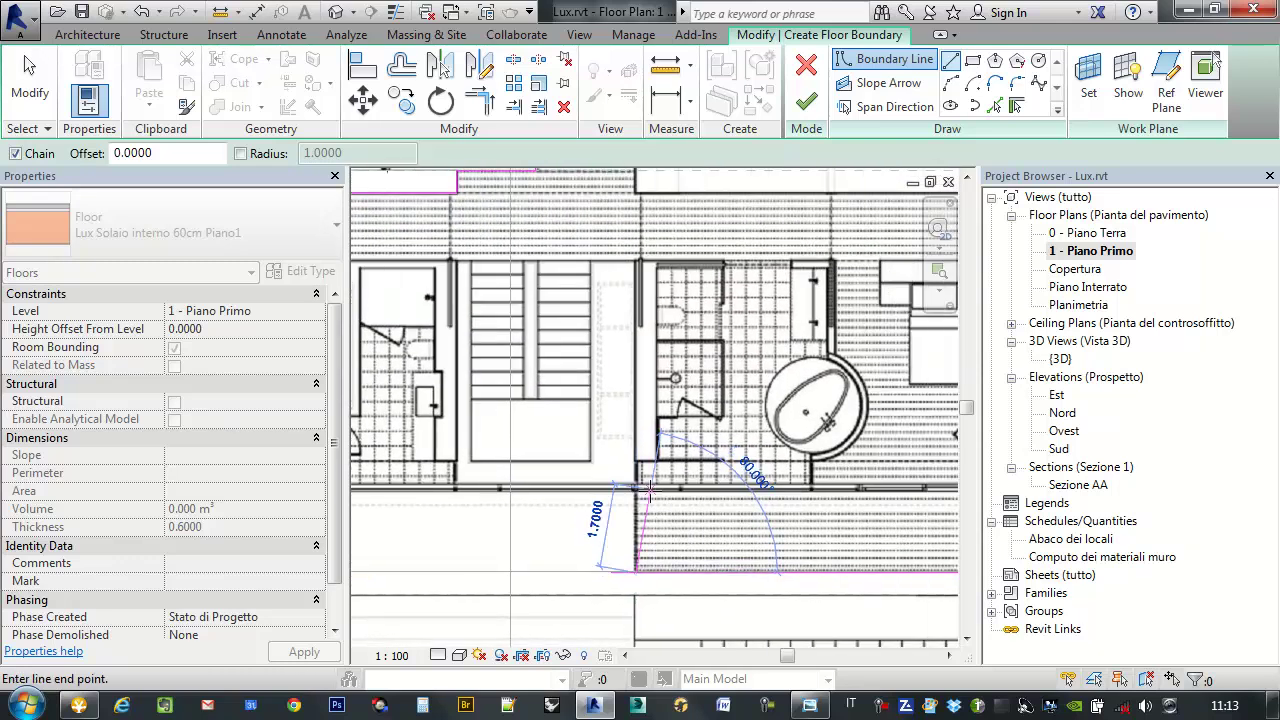
scroll(625, 485, up, 2)
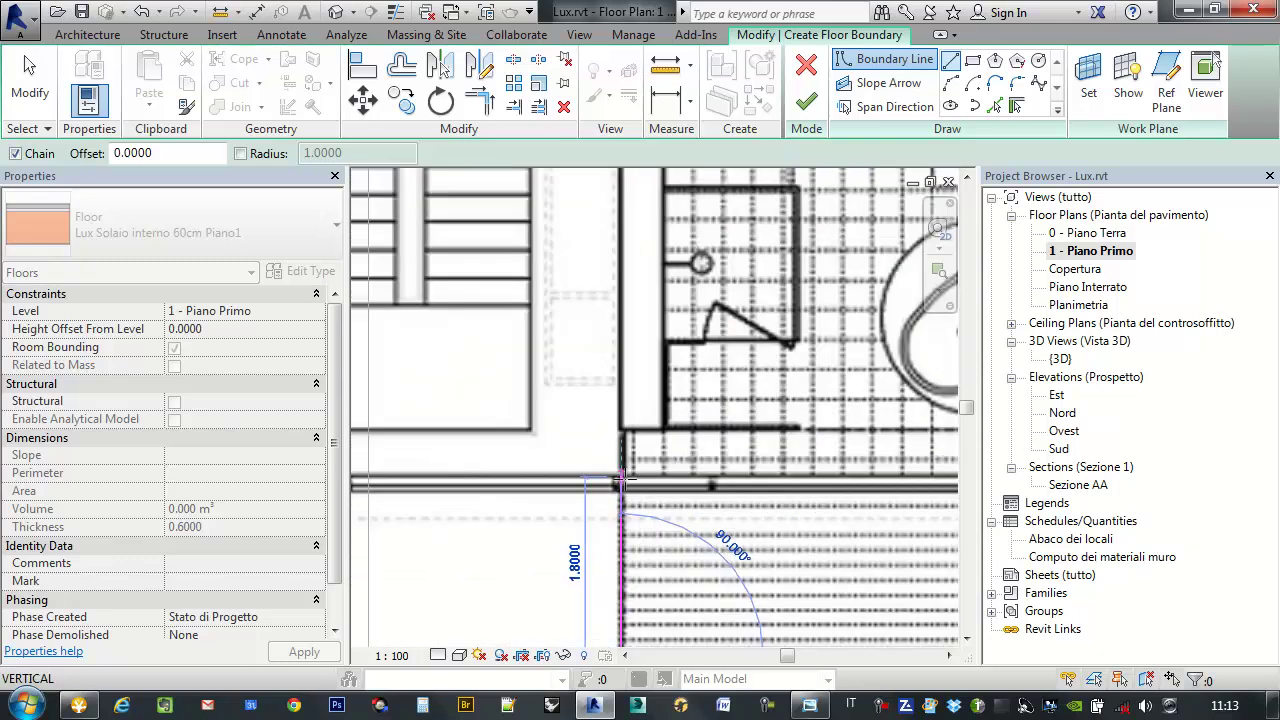
scroll(622, 483, down, 2)
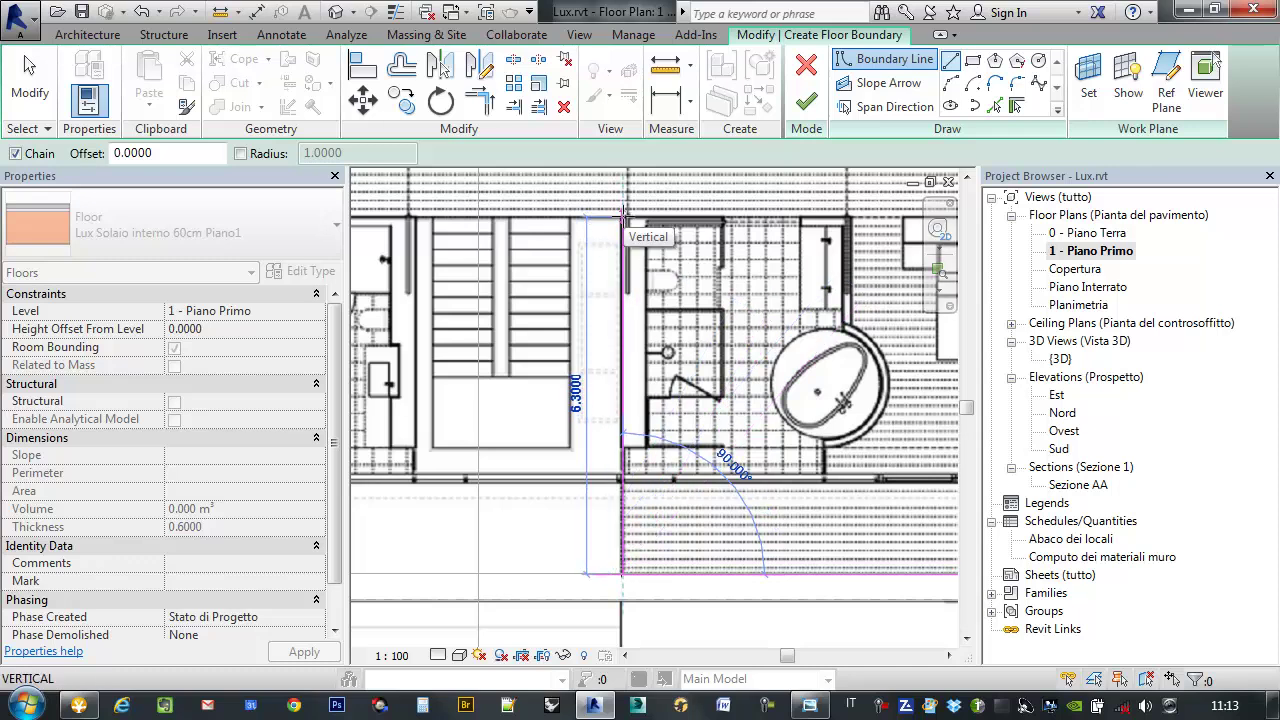
click(622, 214)
- Continue the chain around the stair bay to a 2.7 m bottom edge, then stop drawing
middle_drag(435, 214, 695, 214)
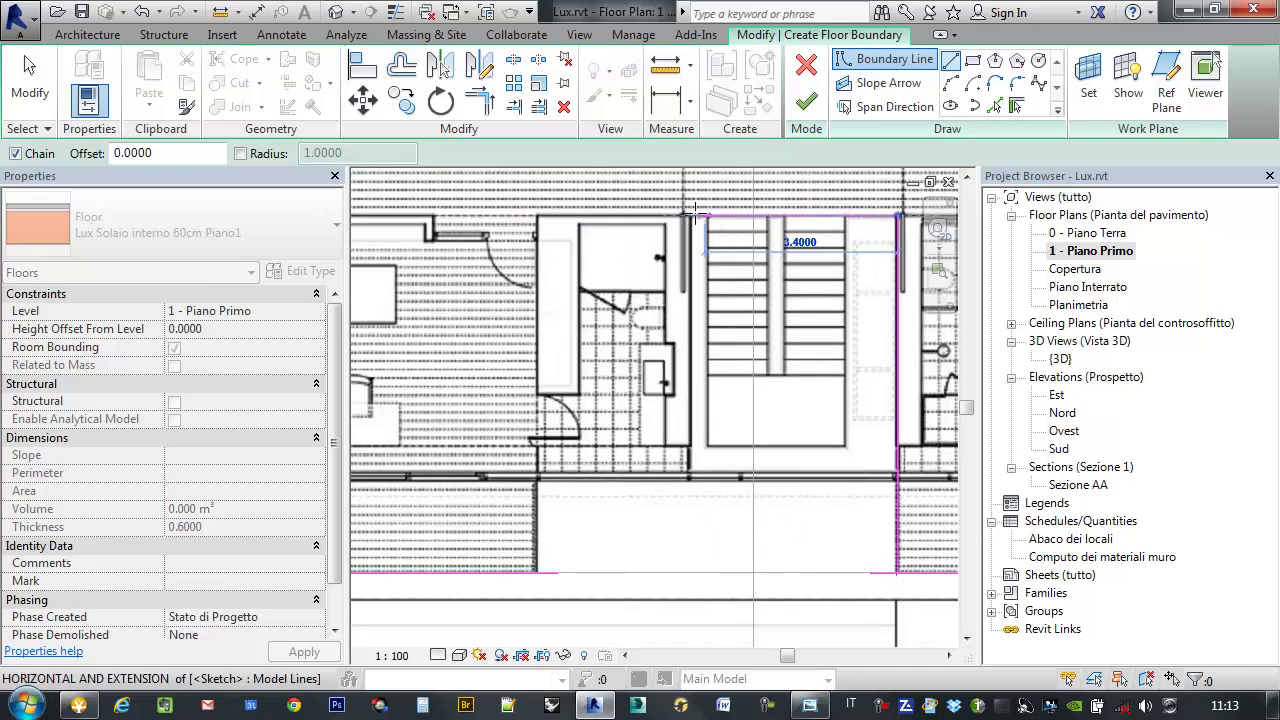
scroll(680, 215, up, 2)
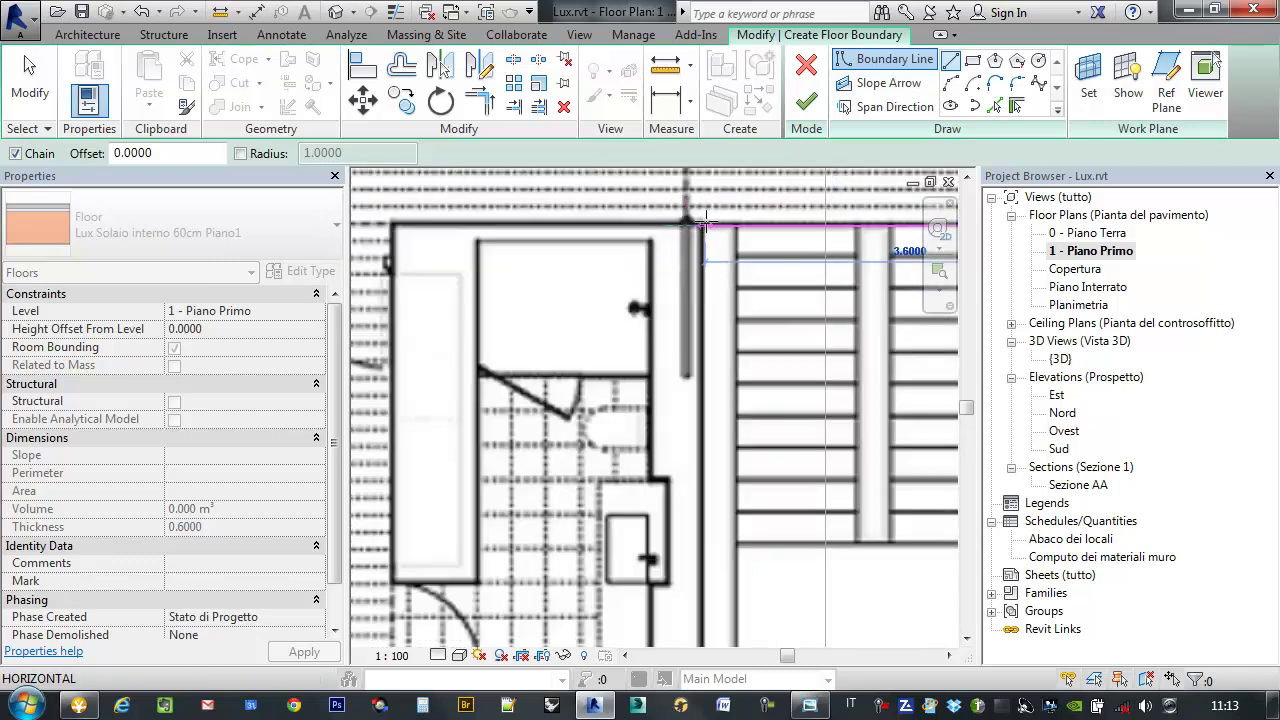
click(698, 222)
middle_drag(700, 357, 783, 357)
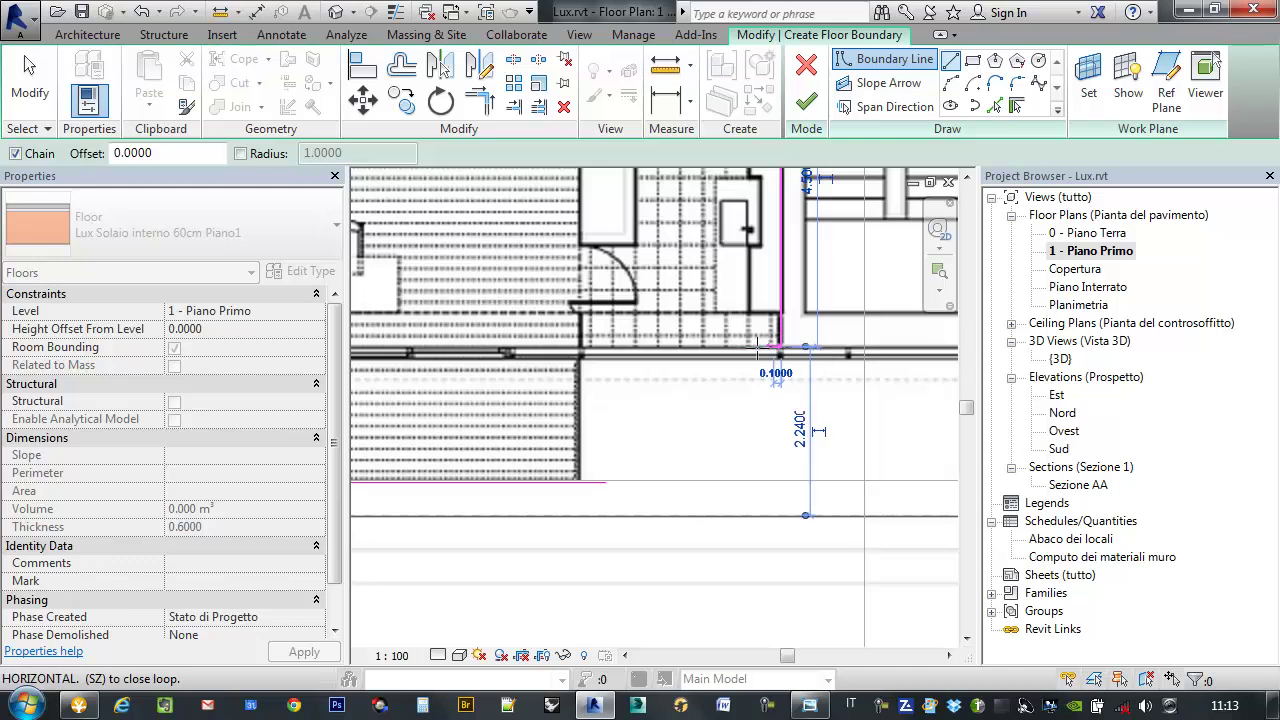
click(781, 348)
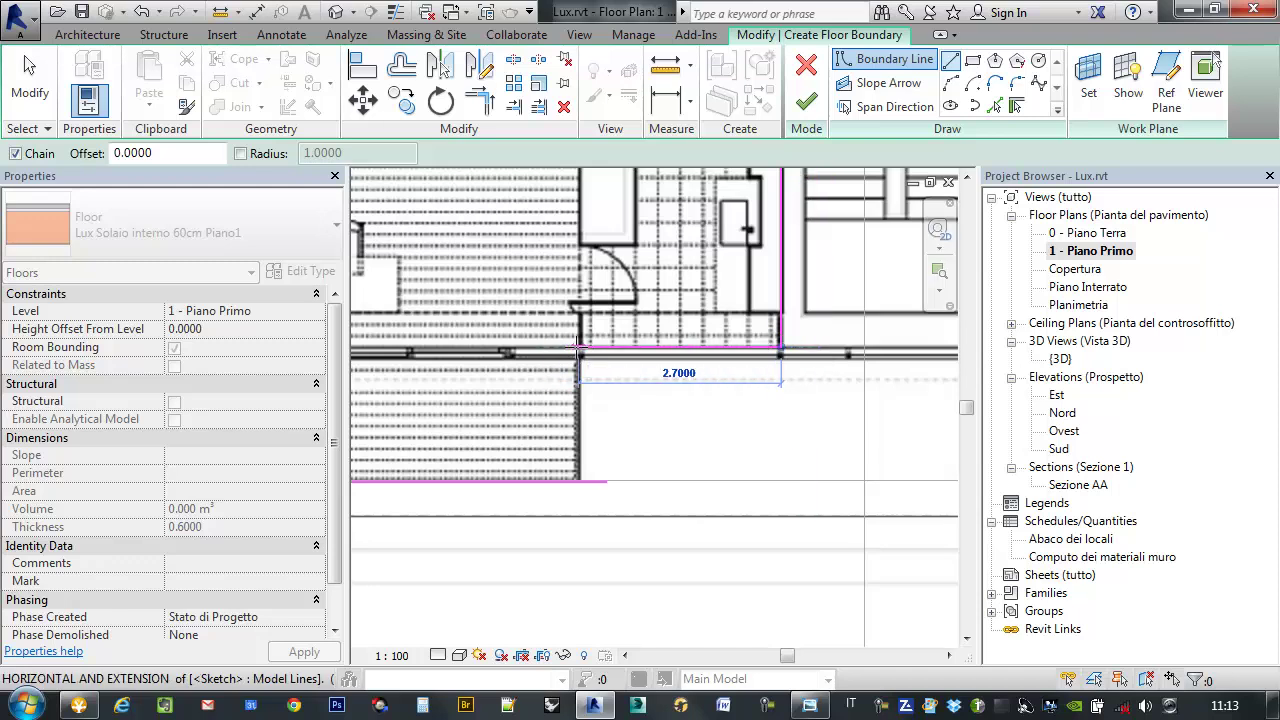
click(579, 348)
key(Escape)
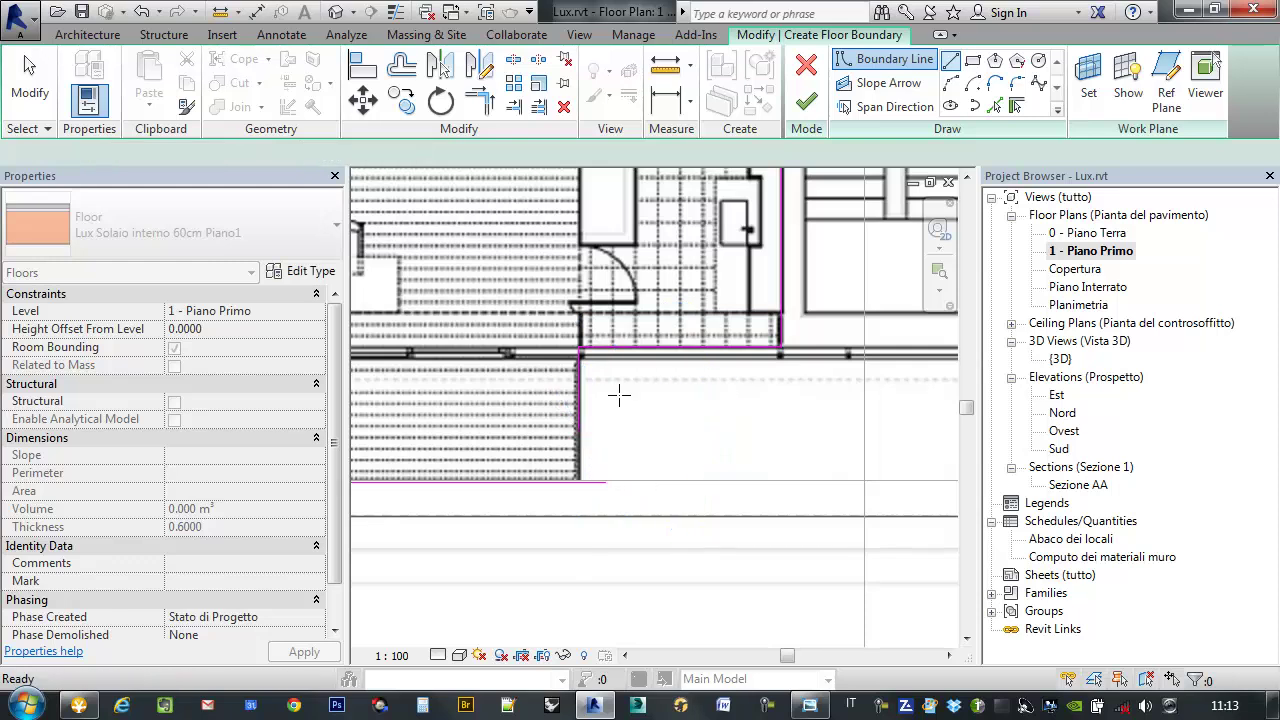
key(Escape)
- Trim/Extend the vertical and bottom boundary lines near the stair into closed corners
click(576, 398)
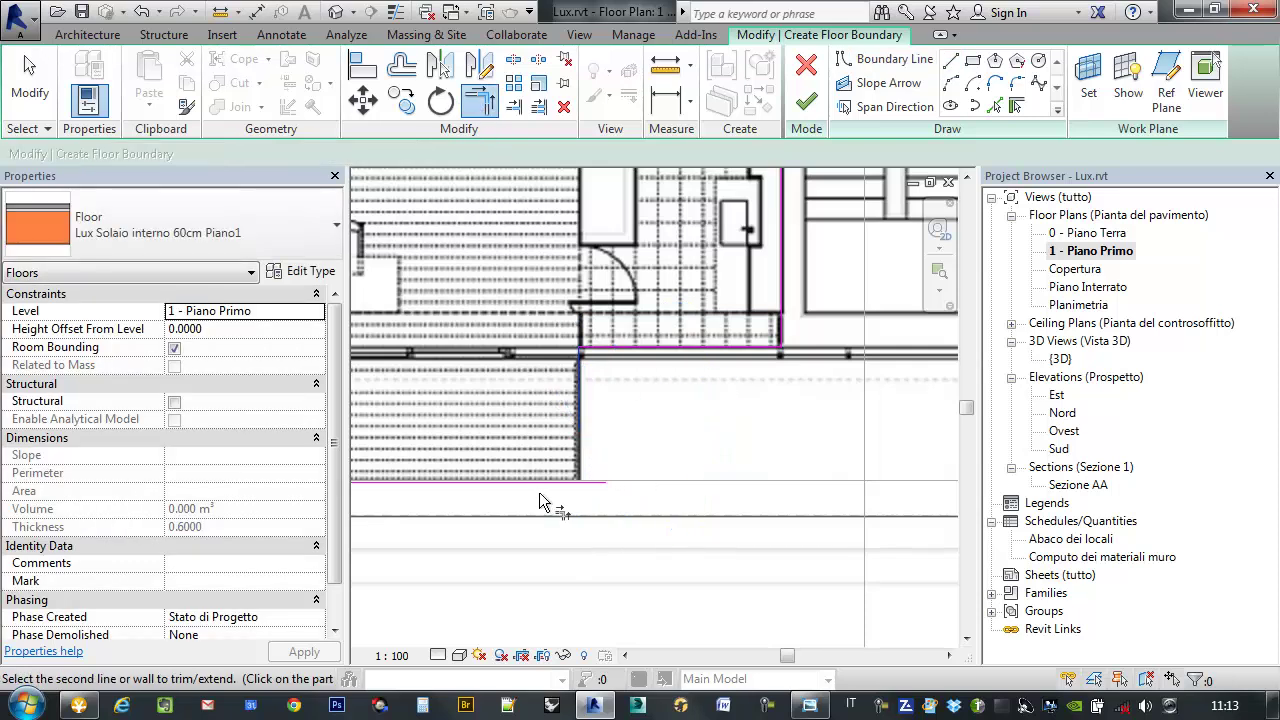
click(545, 485)
scroll(703, 370, down, 3)
middle_drag(703, 370, 566, 446)
scroll(498, 398, up, 3)
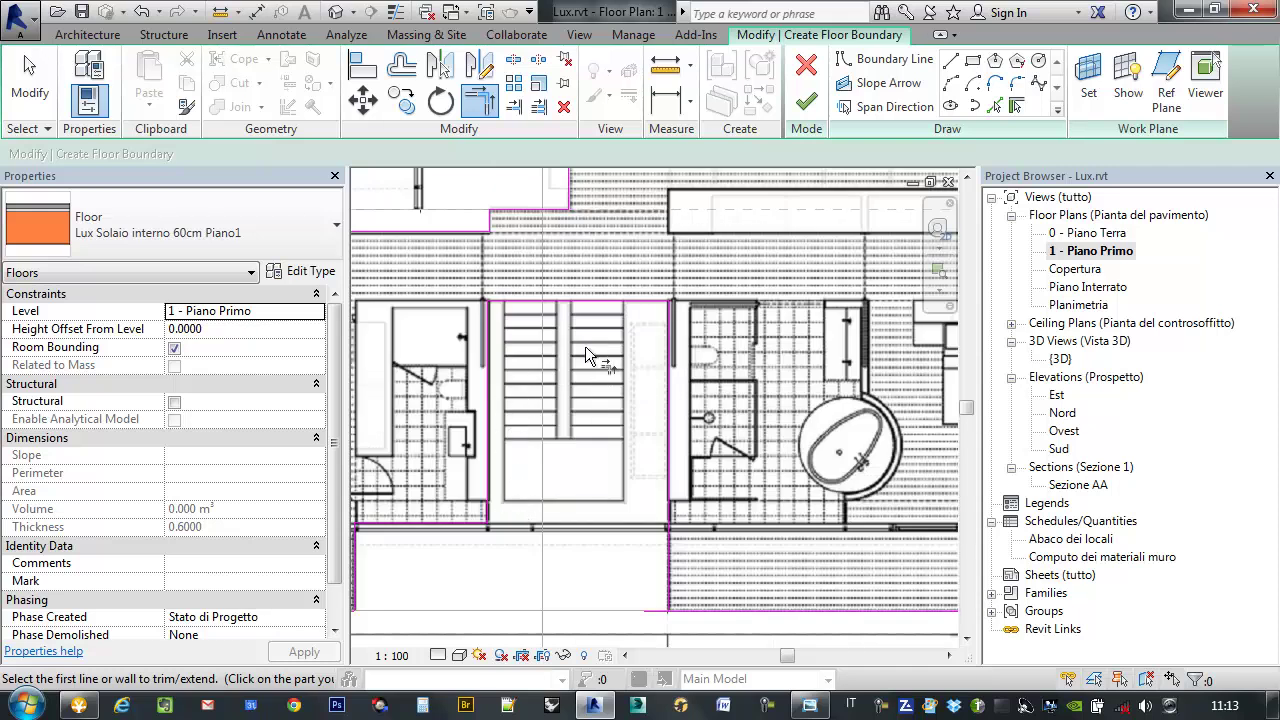
middle_drag(590, 355, 498, 178)
click(578, 418)
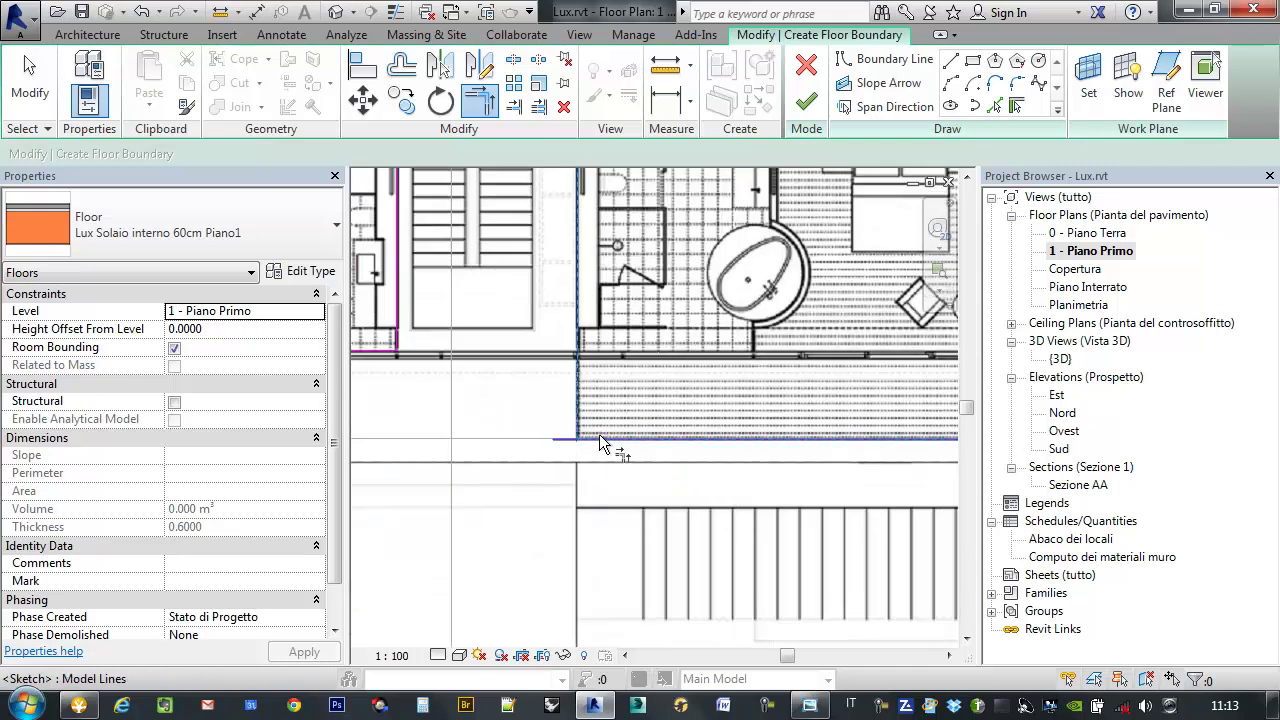
click(600, 439)
- Move over to the diagonal terrace edge and restart Trim/Extend to Corner with TR
scroll(620, 447, down, 1)
scroll(700, 455, down, 2)
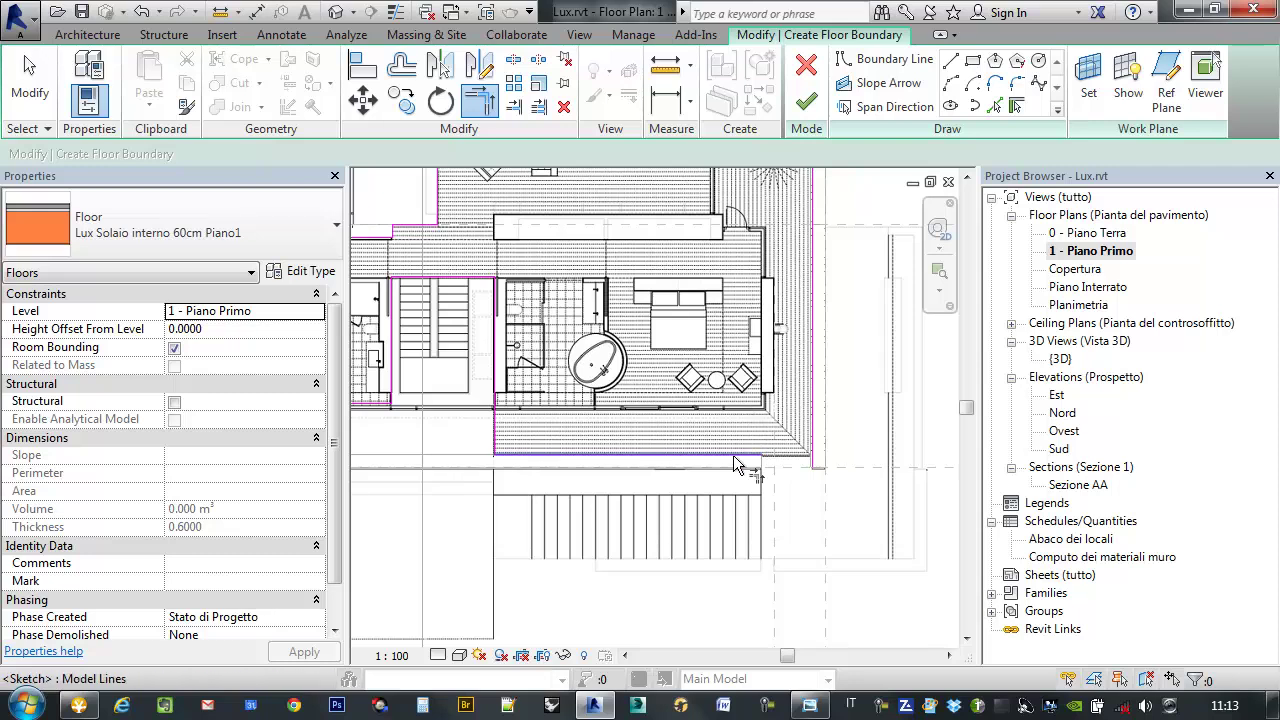
middle_drag(900, 290, 853, 545)
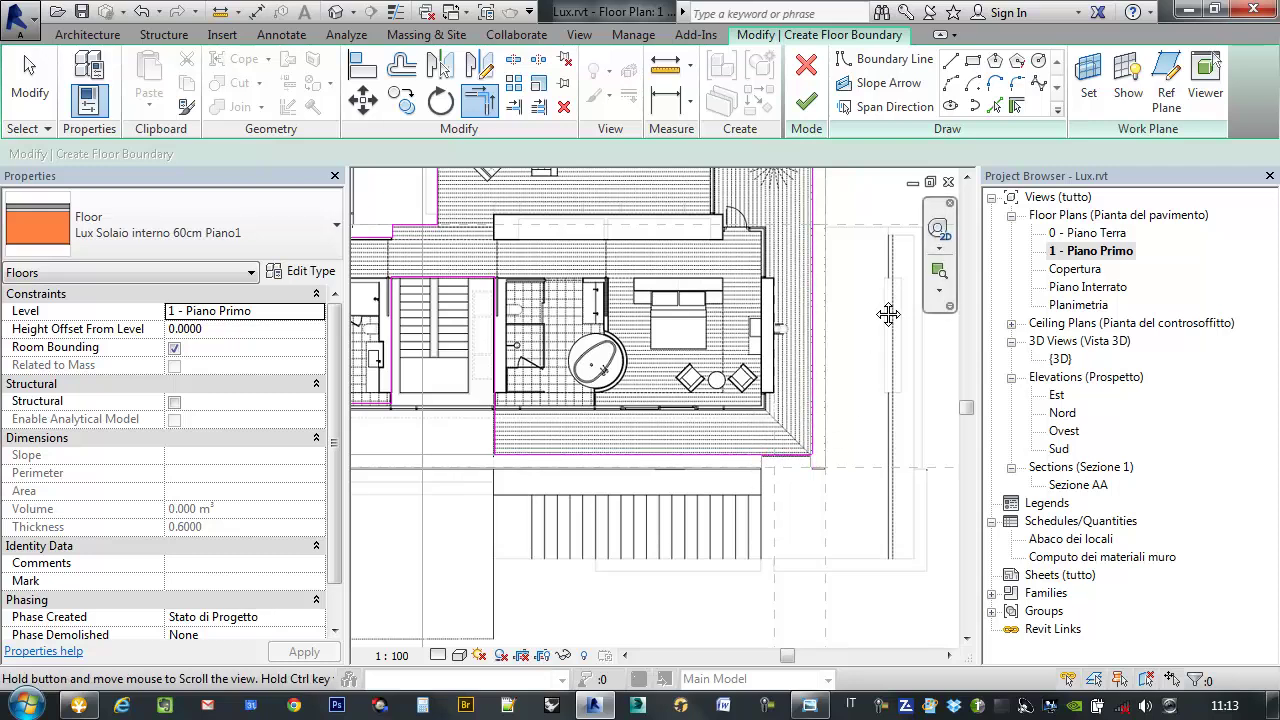
scroll(778, 345, up, 2)
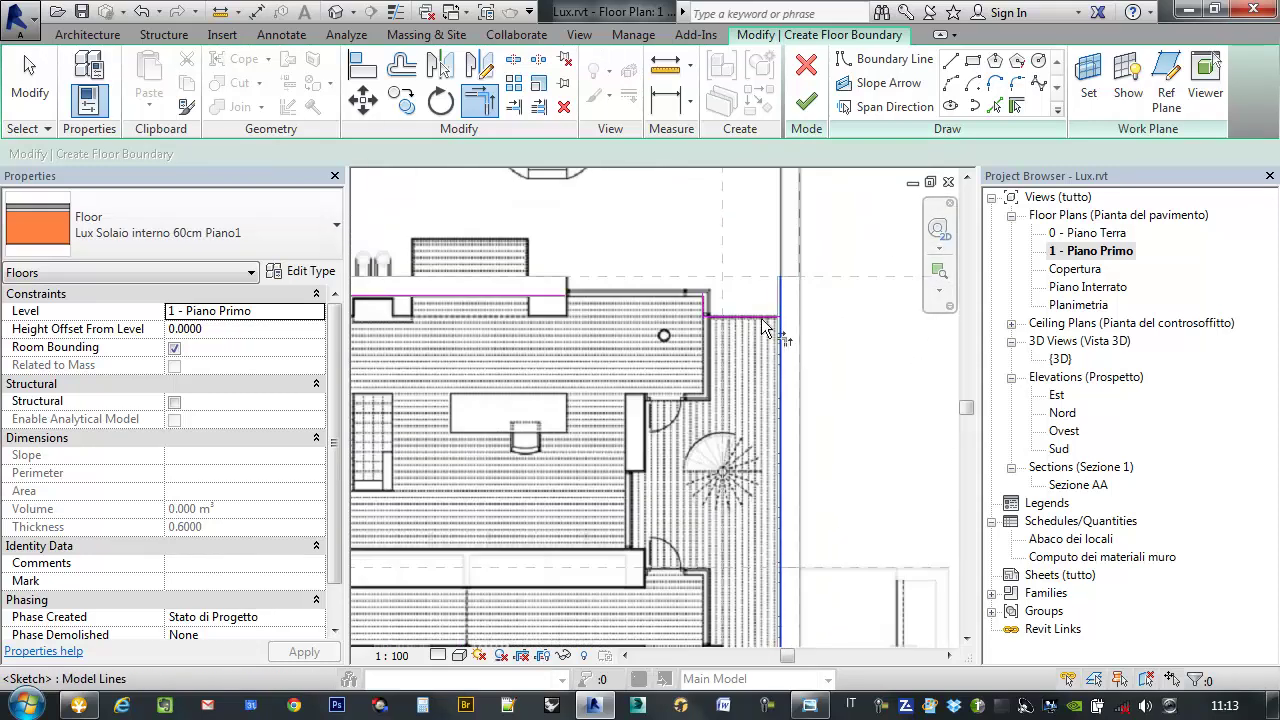
mouse_move(528, 308)
middle_down()
mouse_move(605, 410)
mouse_move(650, 330)
middle_up()
mouse_move(760, 420)
middle_down()
mouse_move(808, 362)
mouse_move(774, 277)
middle_up()
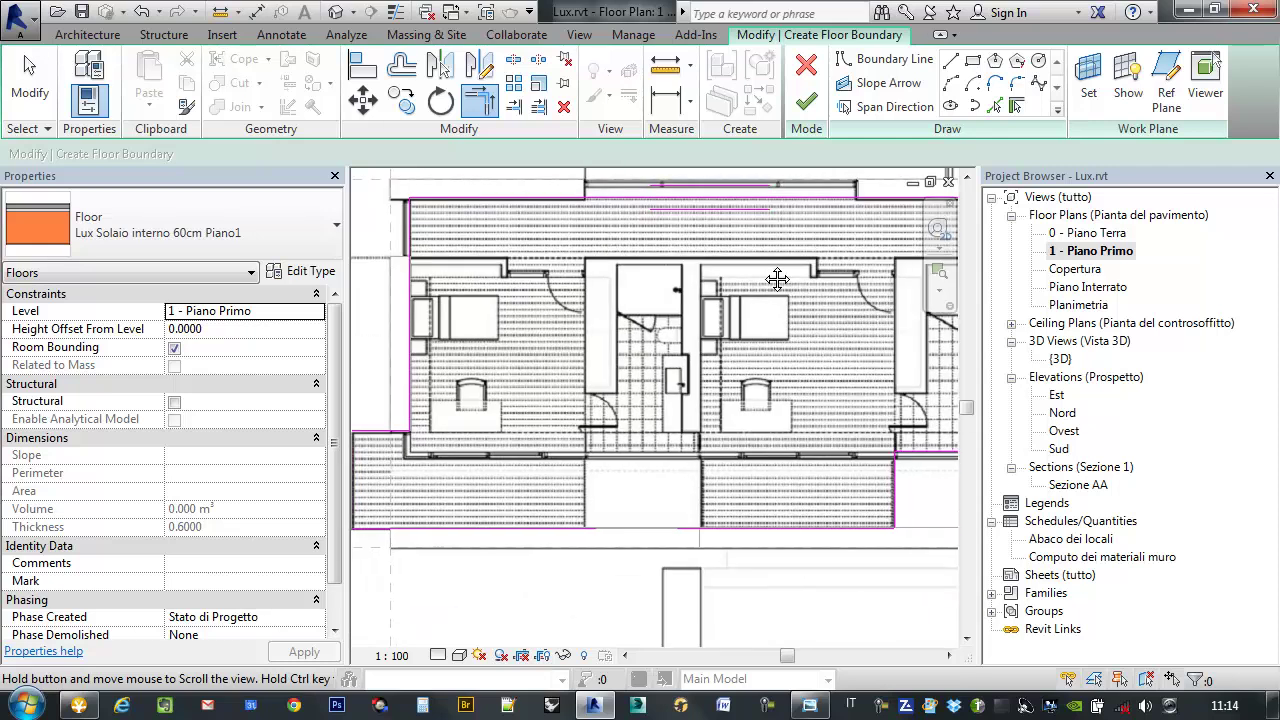
key(t)
key(r)
scroll(584, 407, up, 2)
scroll(584, 407, up, 3)
- Drag the diagonal terrace line's lower endpoint onto the vertical edge, making it 3.0248 long
scroll(620, 390, up, 3)
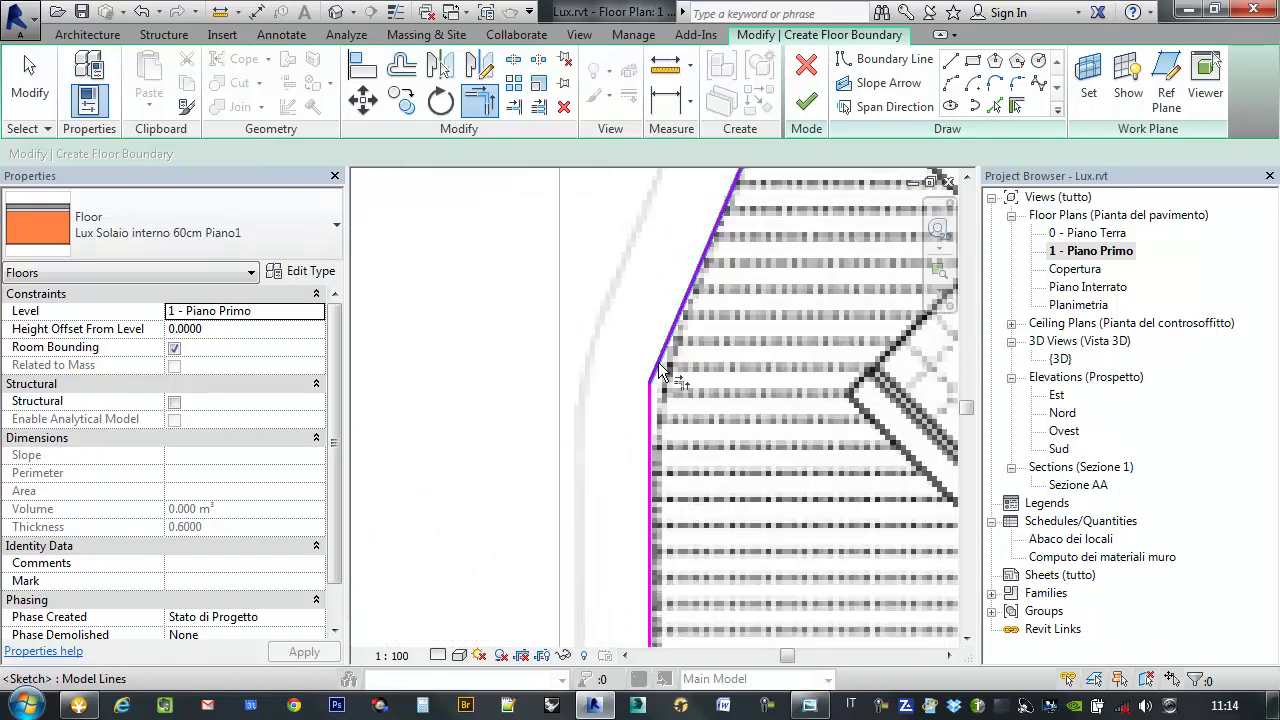
key(Escape)
key(Escape)
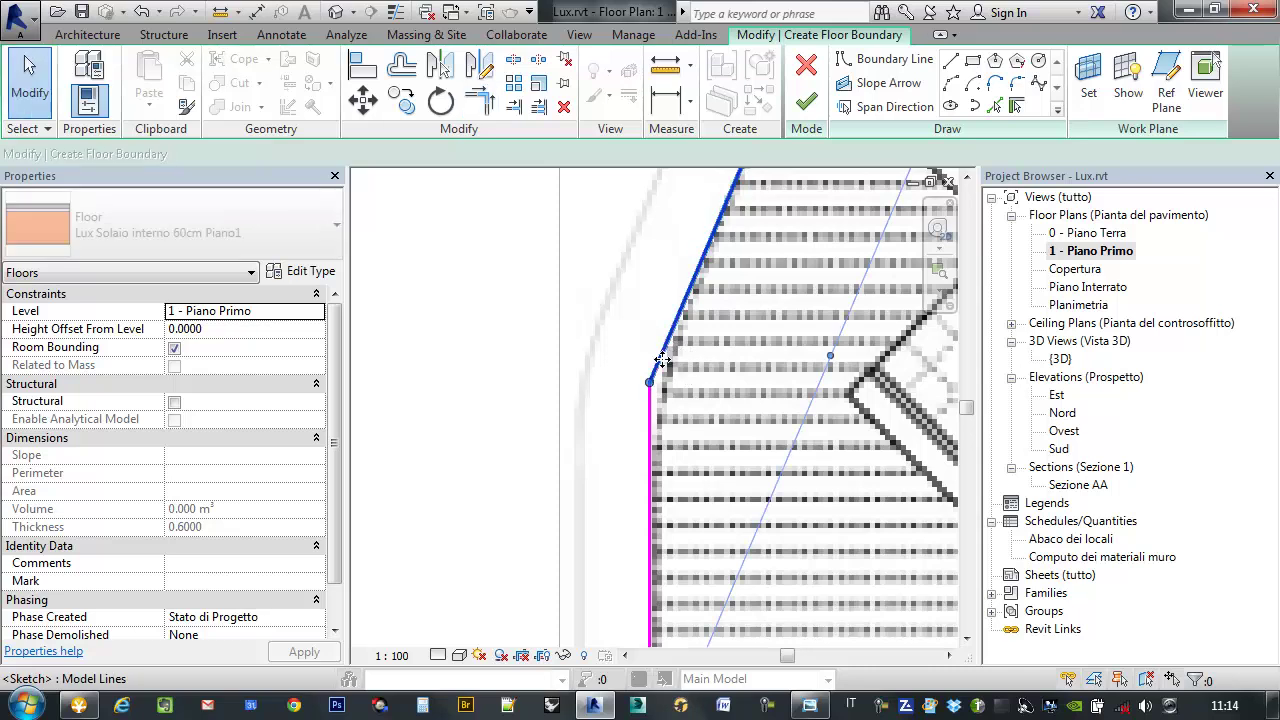
click(660, 372)
key(Escape)
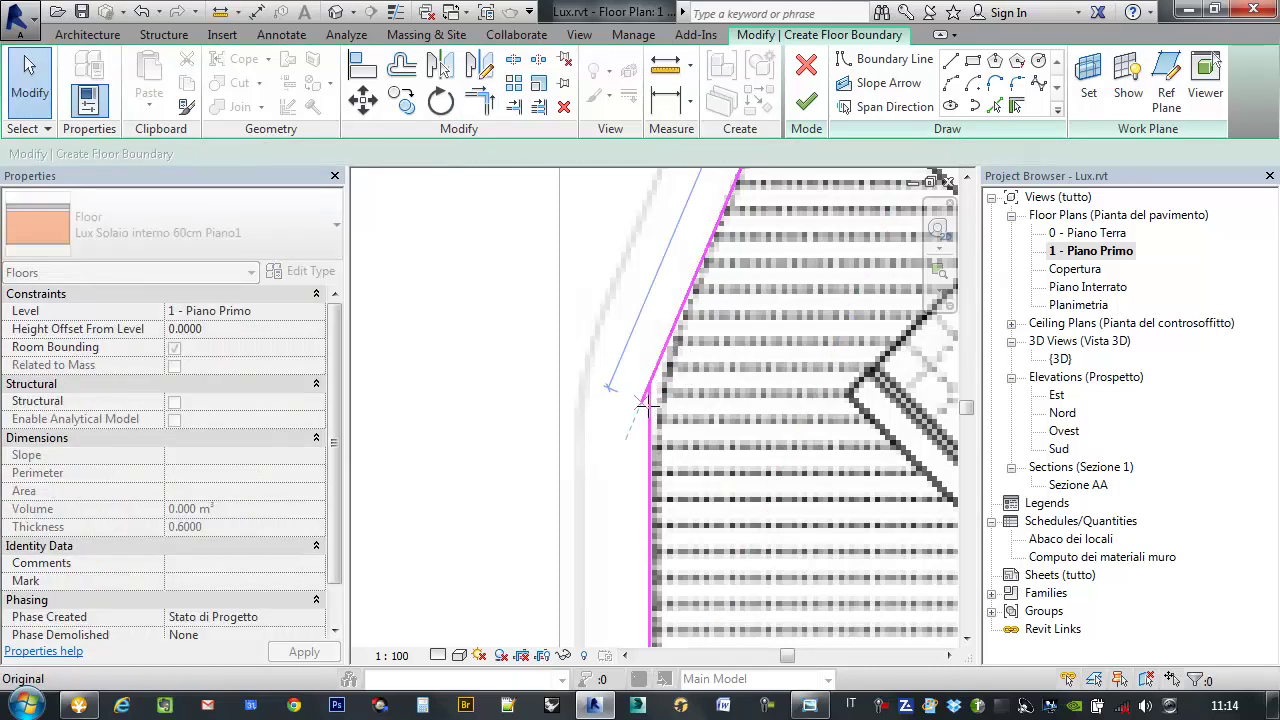
drag(646, 401, 650, 402)
scroll(707, 400, down, 2)
scroll(707, 400, down, 2)
scroll(707, 401, up, 1)
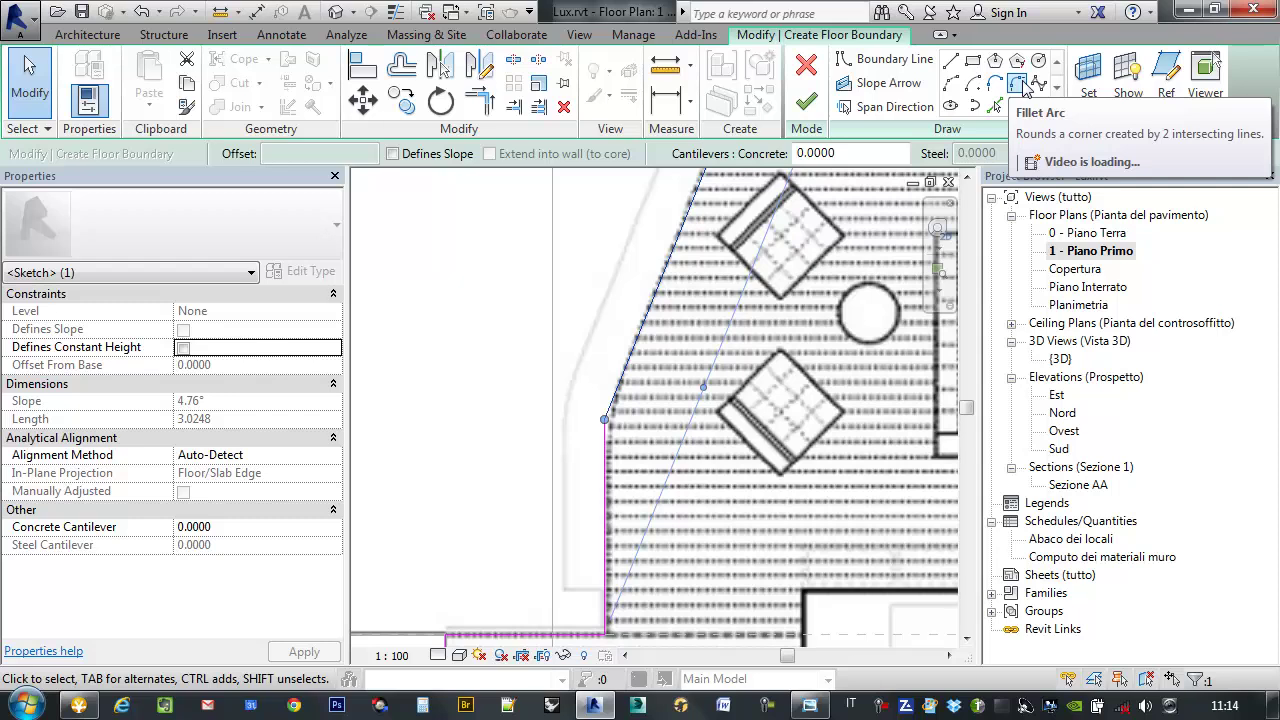
mouse_move(1017, 84)
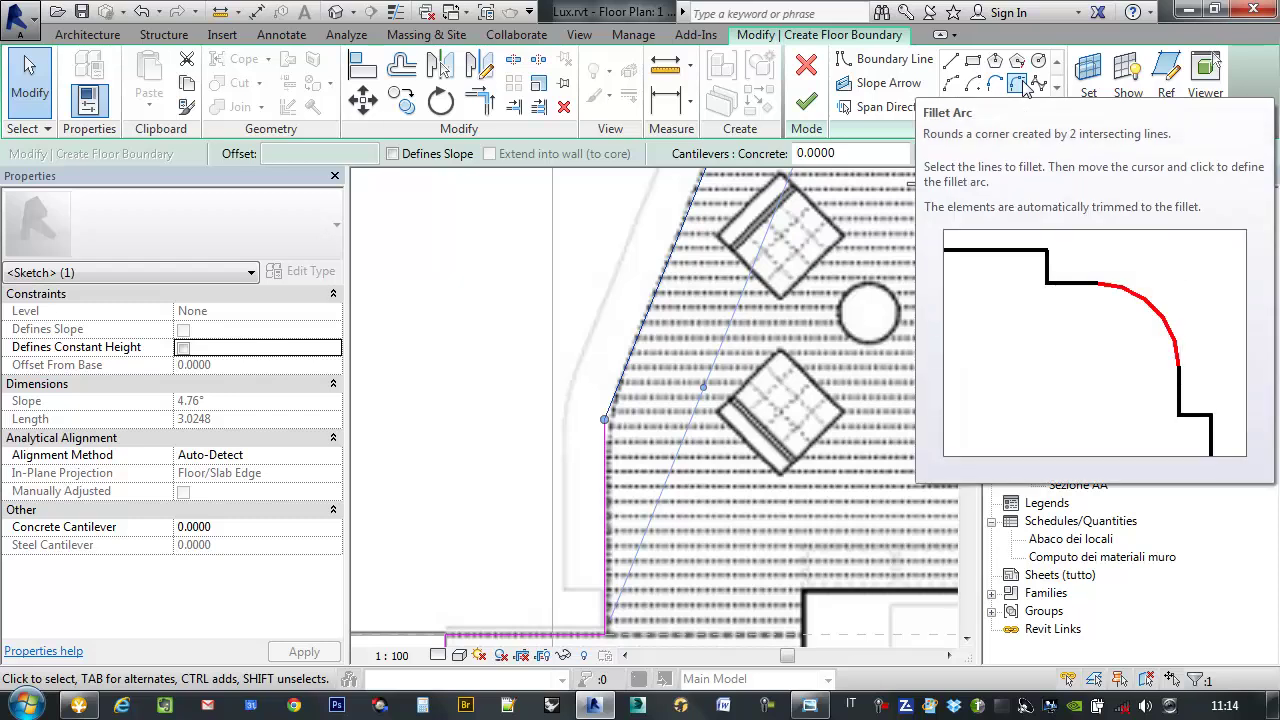
- Round the corner between the slanted and vertical boundary lines with a Fillet Arc
click(1018, 84)
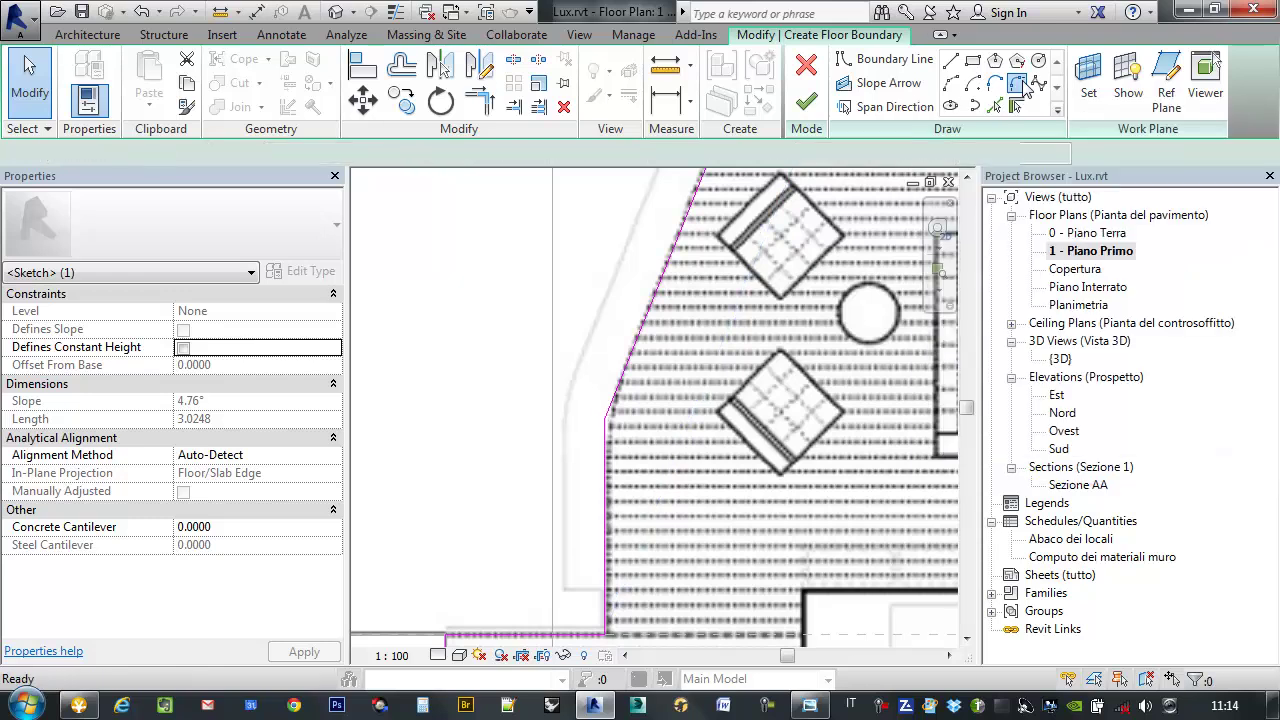
scroll(657, 278, up, 2)
scroll(610, 315, up, 2)
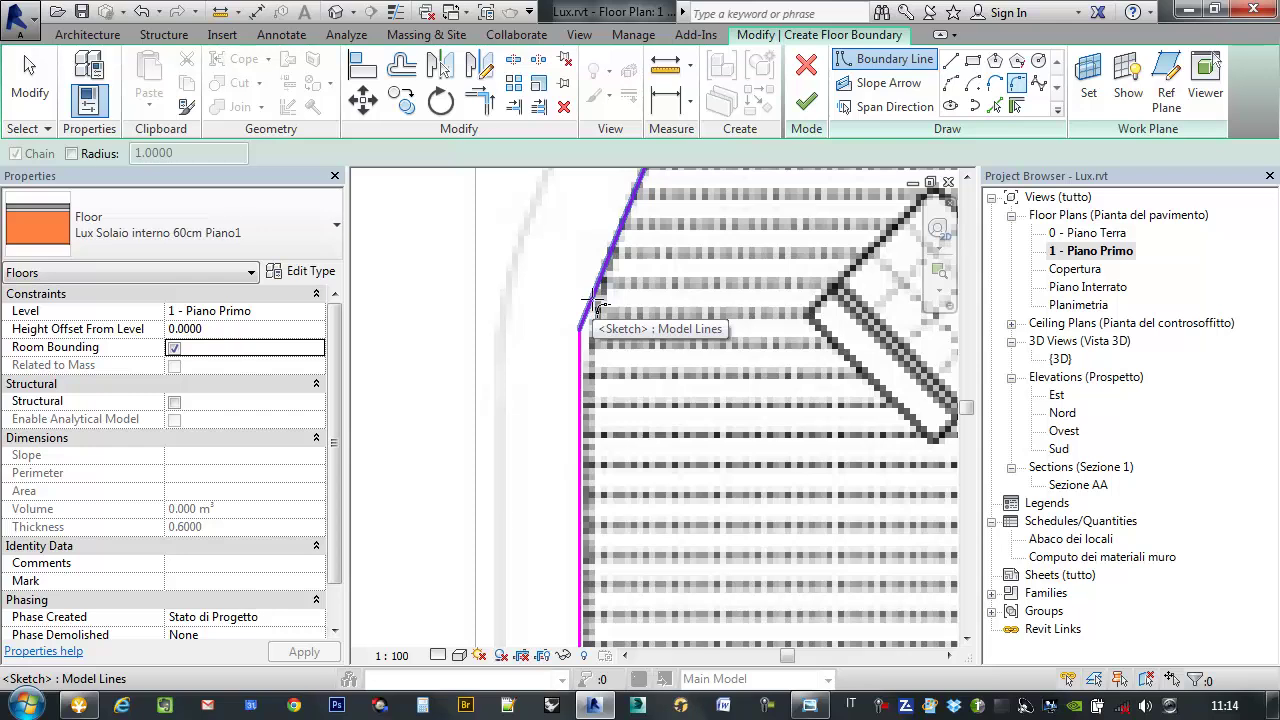
click(595, 300)
click(583, 370)
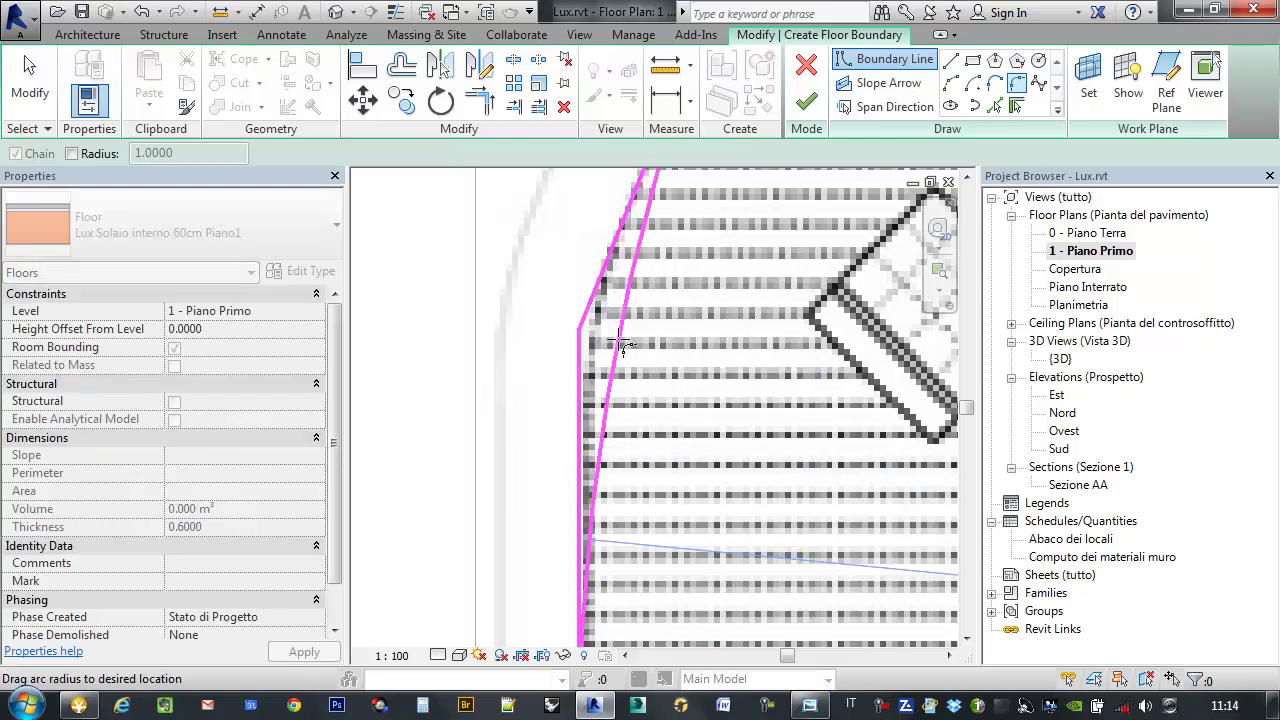
scroll(622, 343, down, 2)
scroll(610, 335, up, 2)
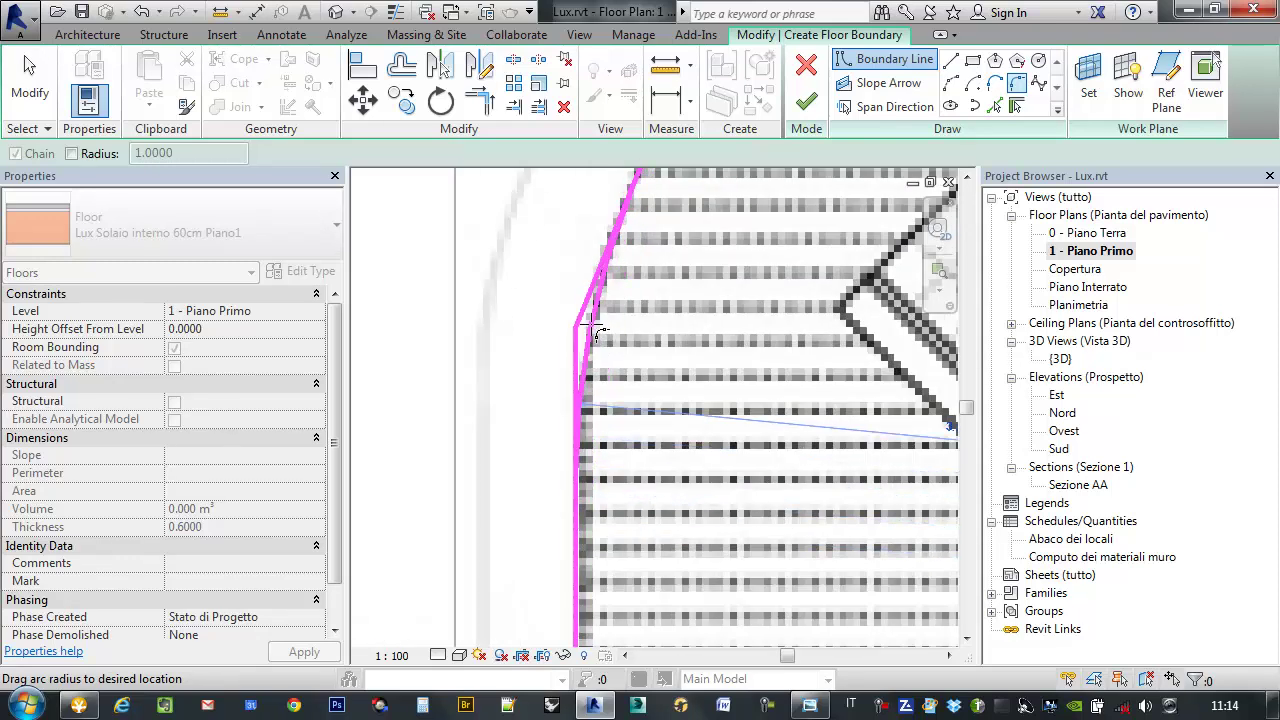
click(597, 330)
- Check the new arc's radius dimension and leave it at 3.3400
scroll(730, 300, down, 2)
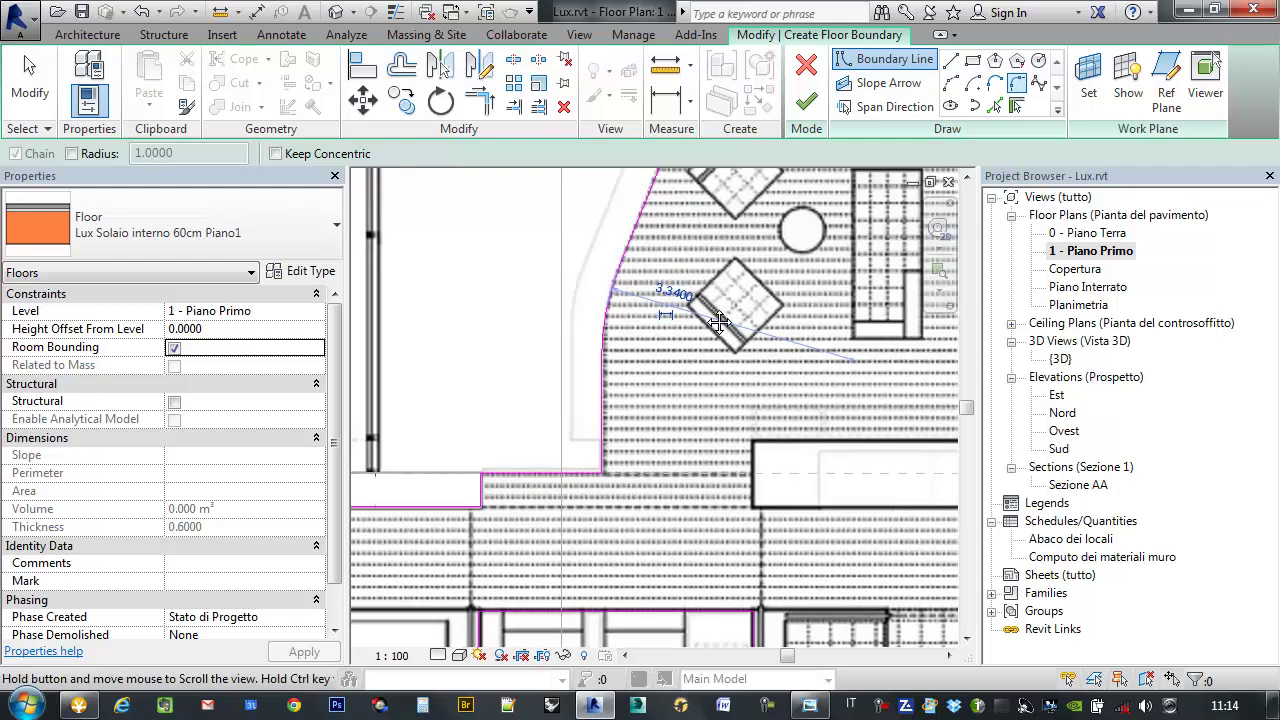
middle_drag(718, 322, 699, 394)
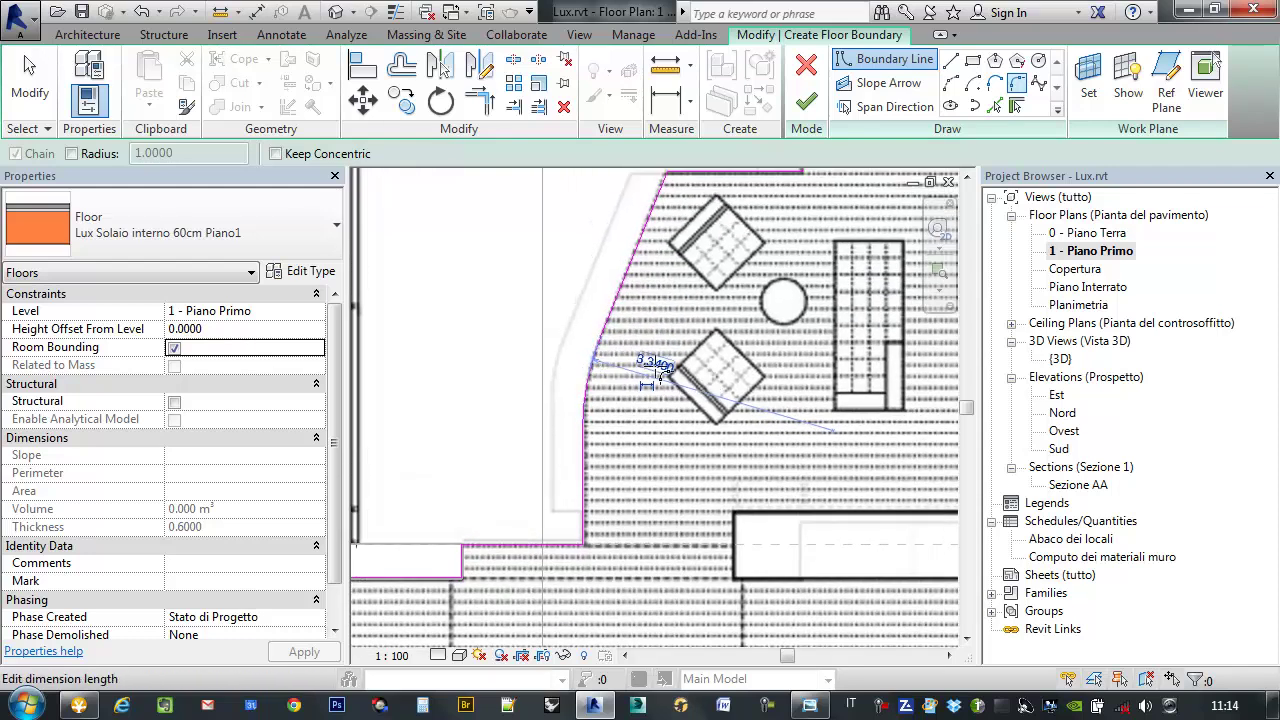
click(656, 362)
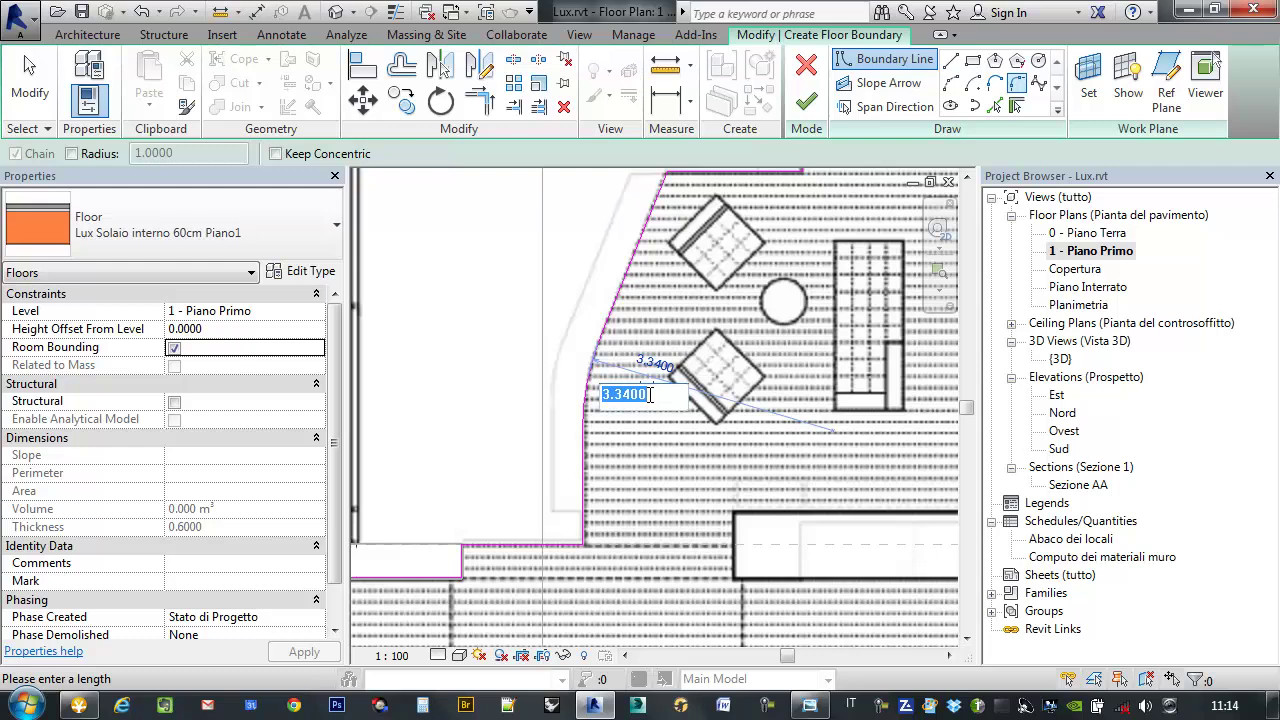
key(Escape)
scroll(650, 359, down, 2)
scroll(660, 352, down, 1)
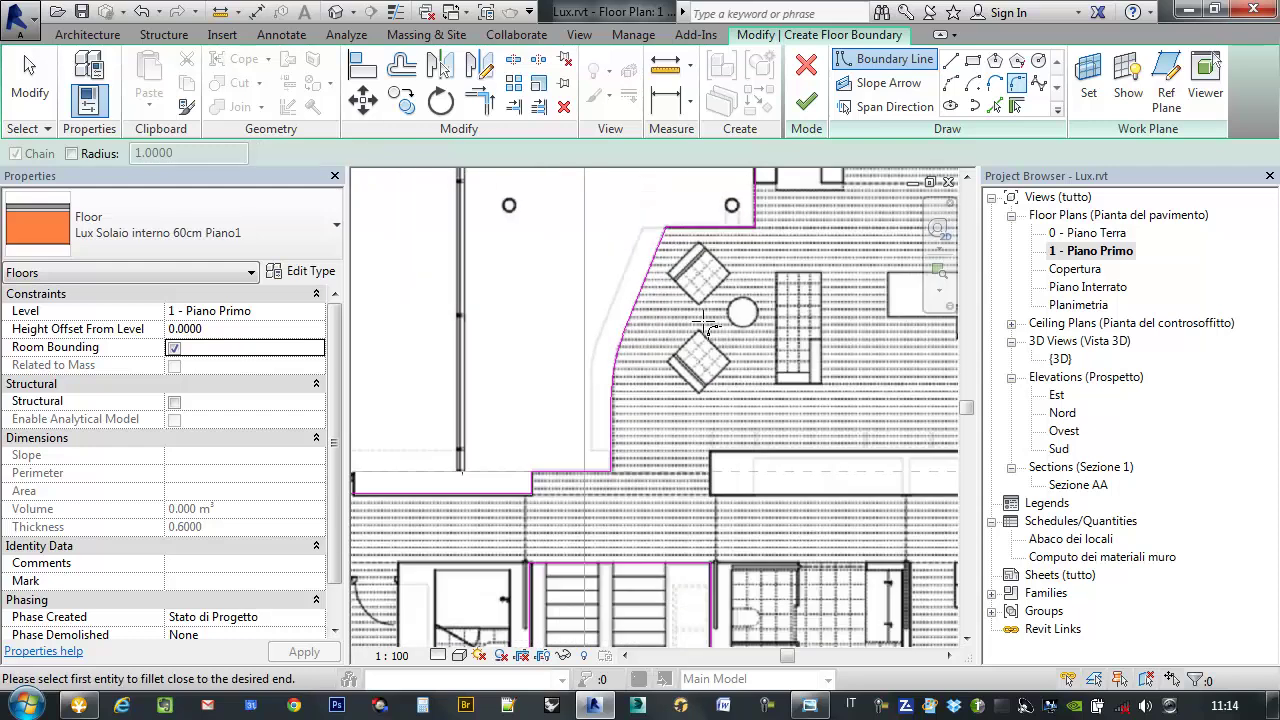
scroll(680, 340, down, 2)
scroll(690, 335, down, 1)
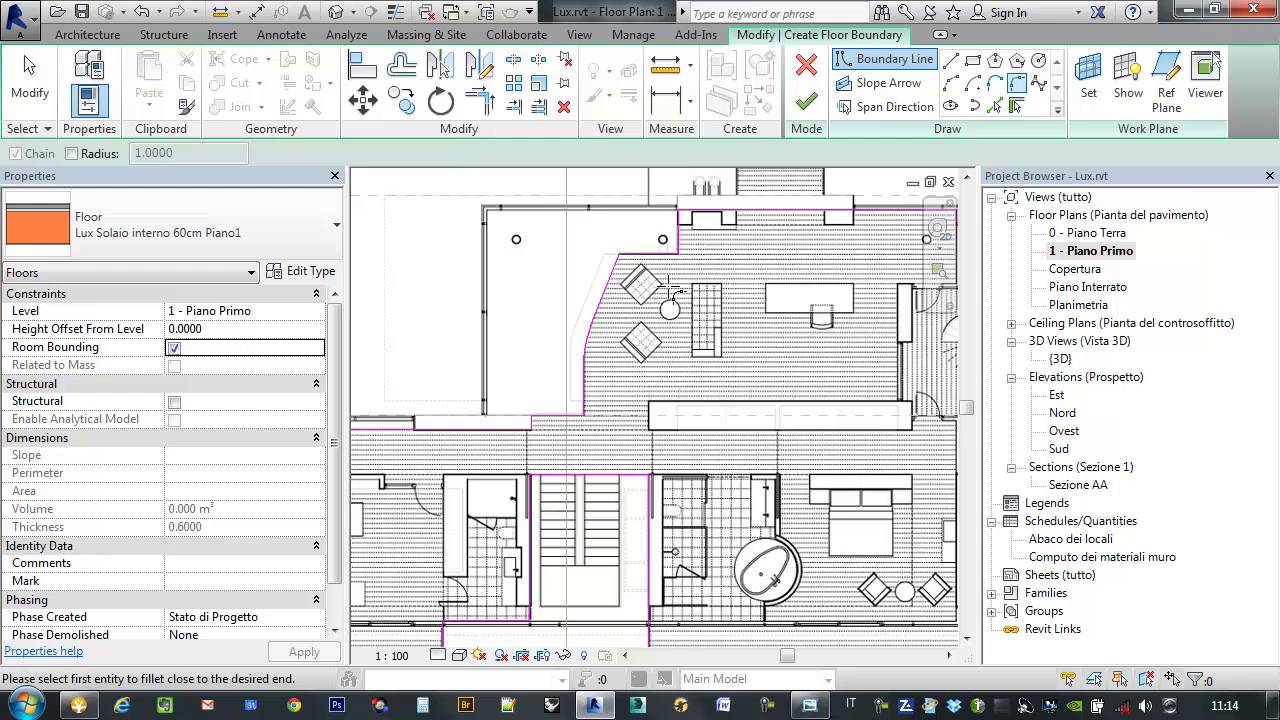
scroll(684, 440, down, 1)
mouse_move(684, 440)
middle_down()
mouse_move(677, 413)
mouse_move(703, 400)
mouse_move(851, 403)
mouse_move(877, 381)
mouse_move(737, 396)
middle_up()
- After the closed-loop error, draw three boundary lines around the corridor opening
click(808, 101)
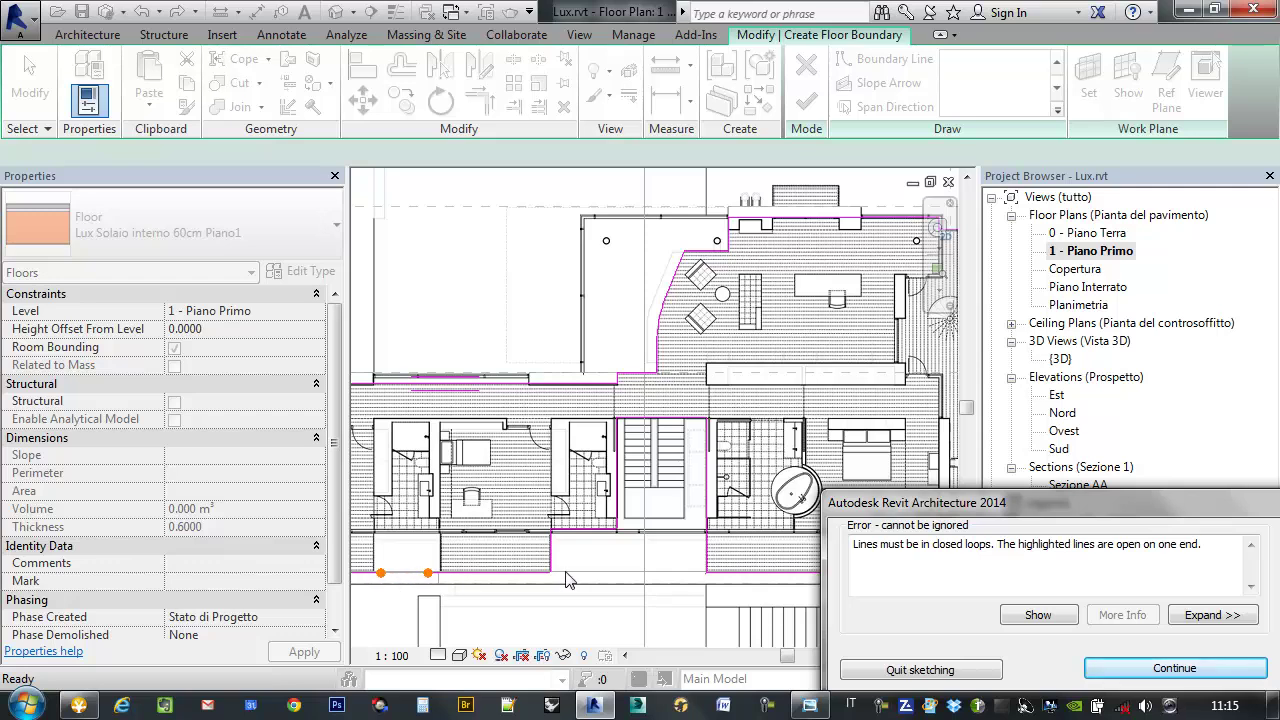
click(1174, 668)
scroll(668, 486, up, 3)
scroll(668, 486, up, 2)
middle_drag(594, 491, 724, 491)
click(951, 61)
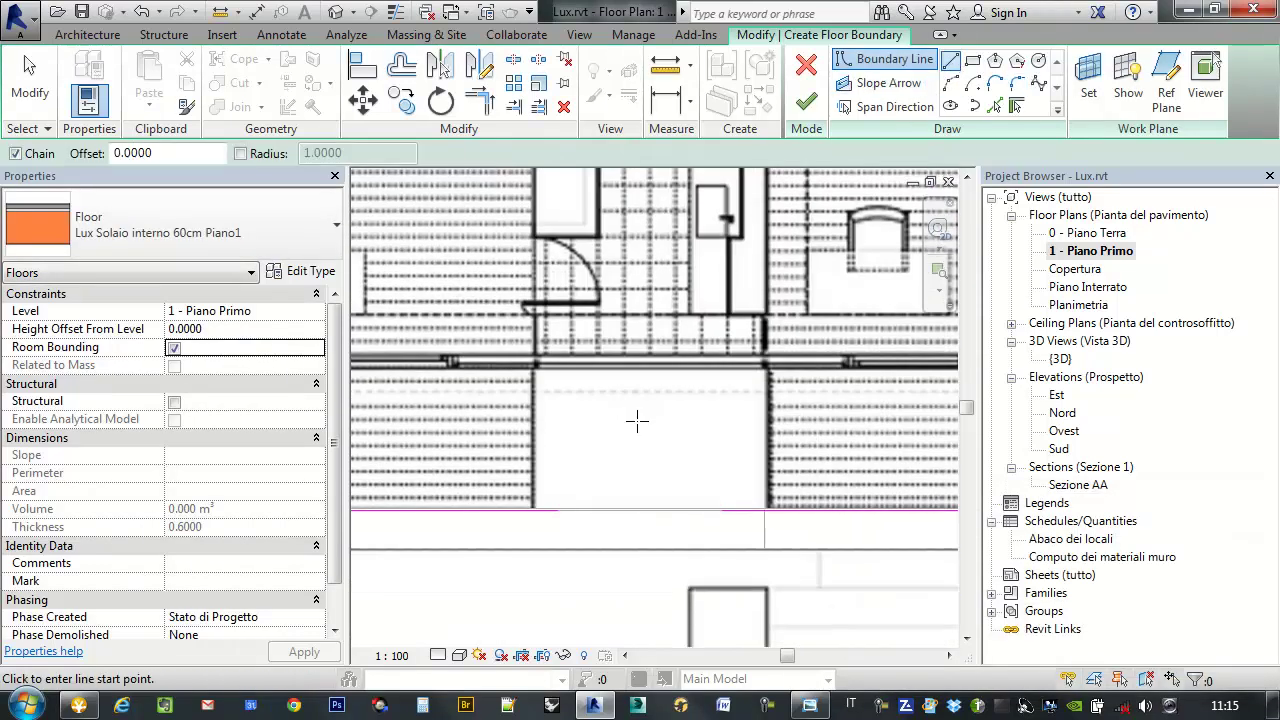
click(532, 511)
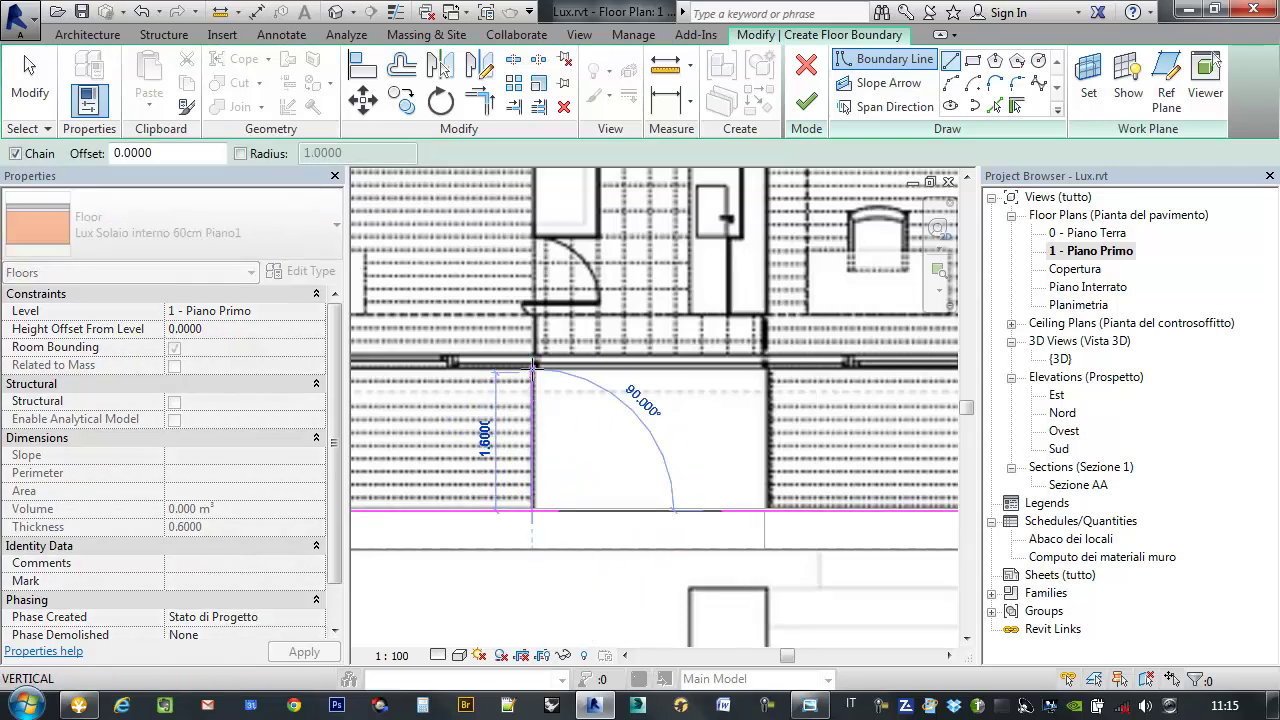
click(532, 372)
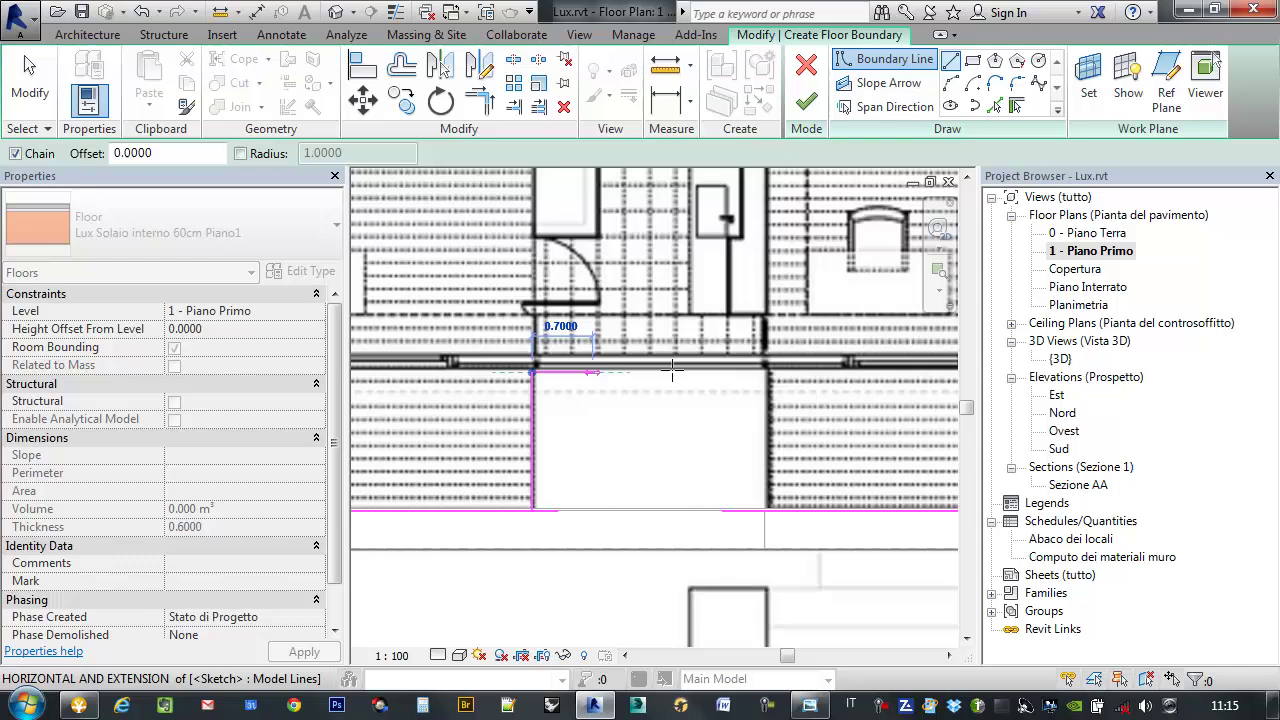
click(767, 372)
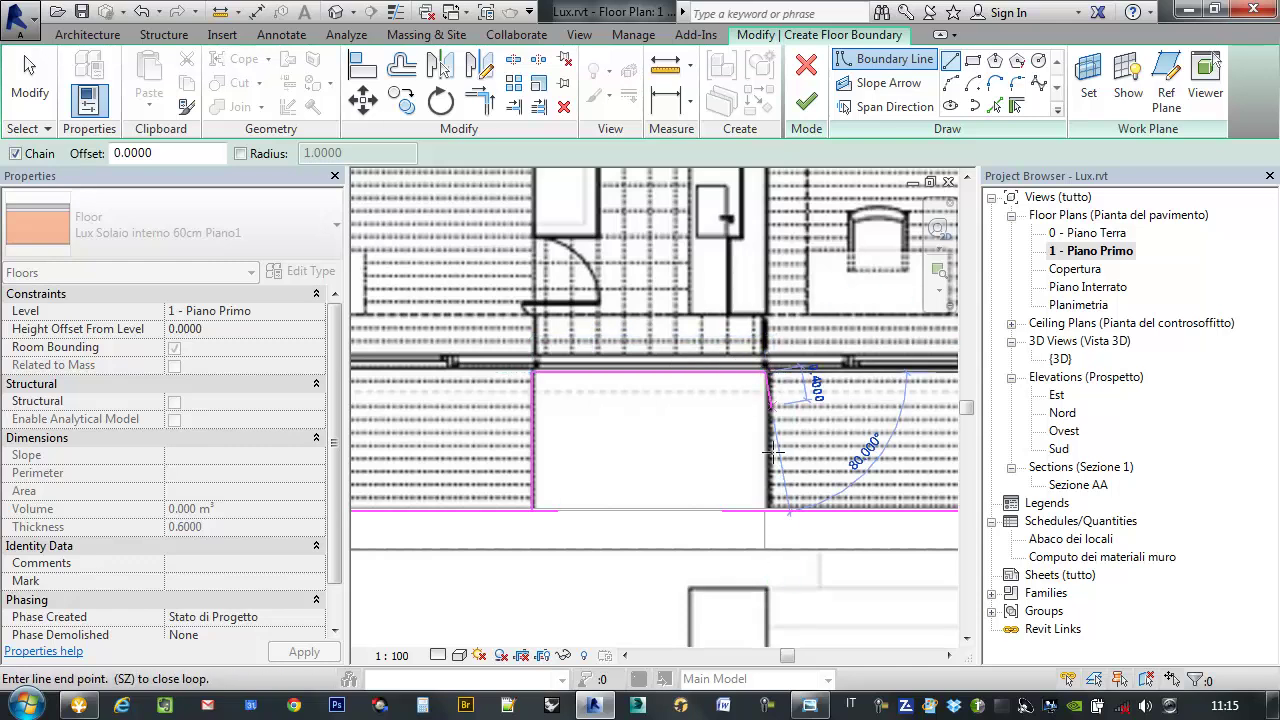
click(765, 510)
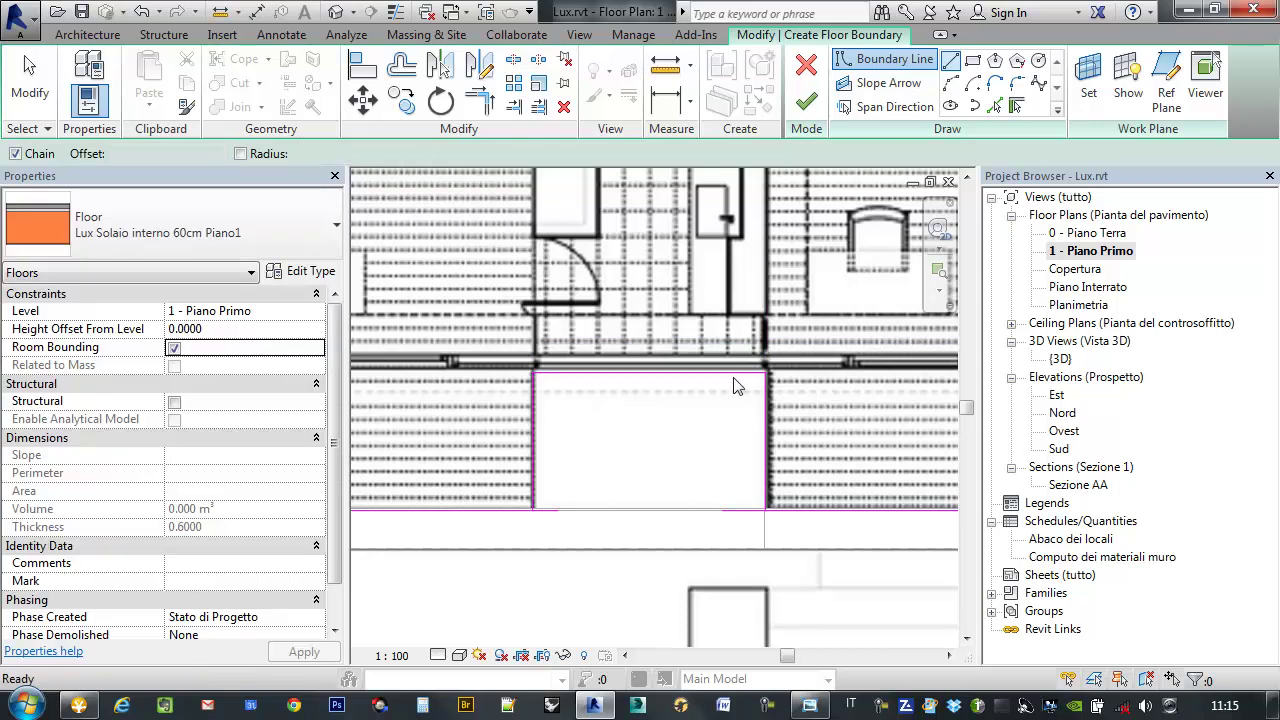
key(Escape)
- Move the opening's top boundary line up onto the wall edge
click(688, 374)
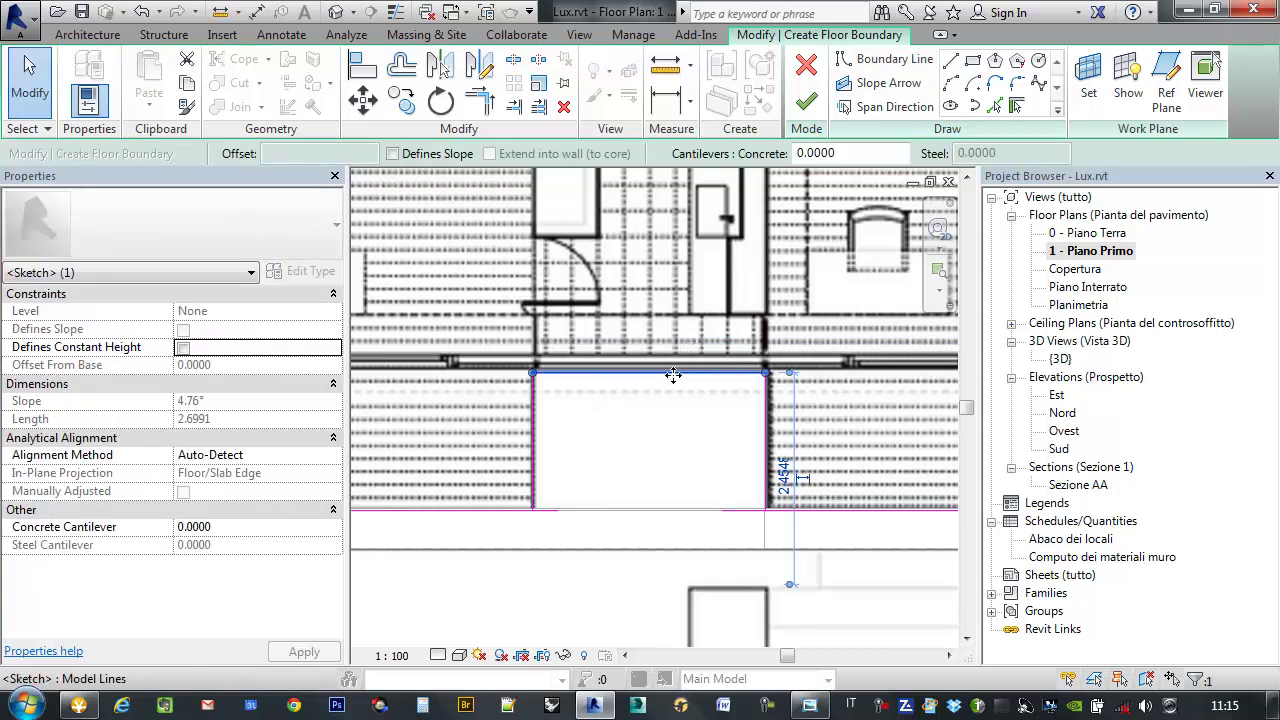
scroll(673, 374, up, 3)
drag(671, 358, 671, 341)
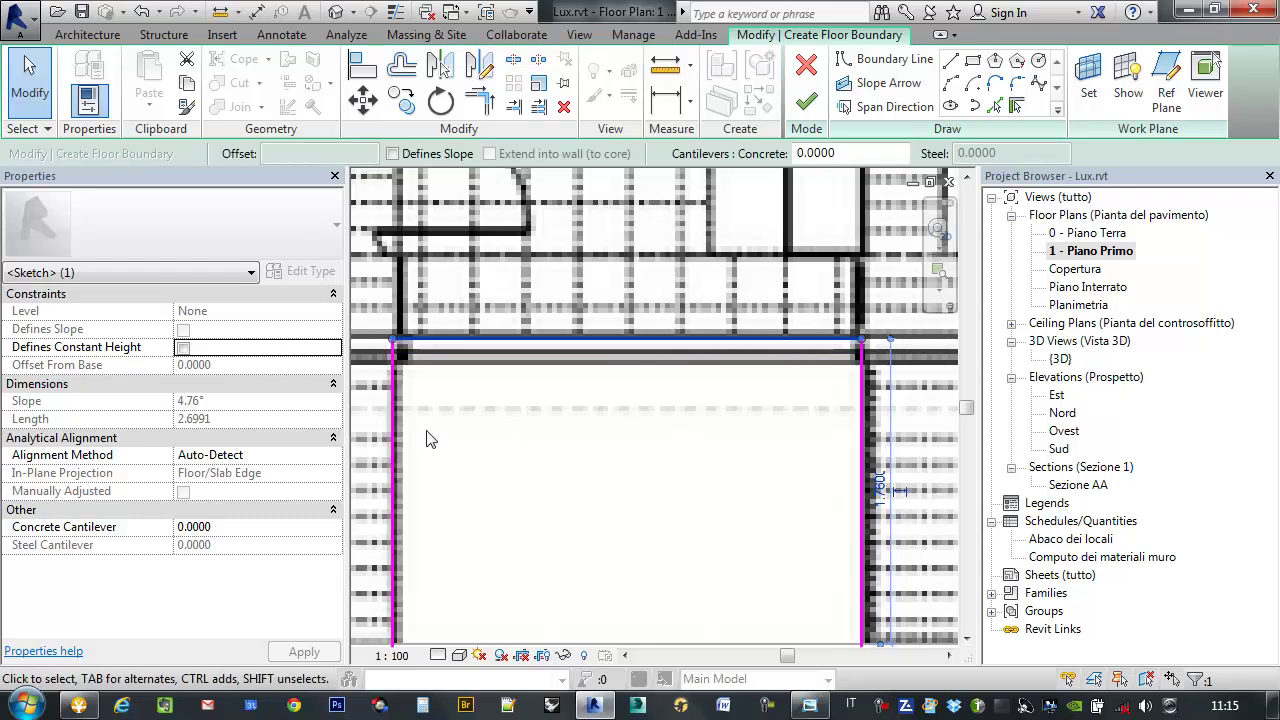
scroll(426, 438, down, 3)
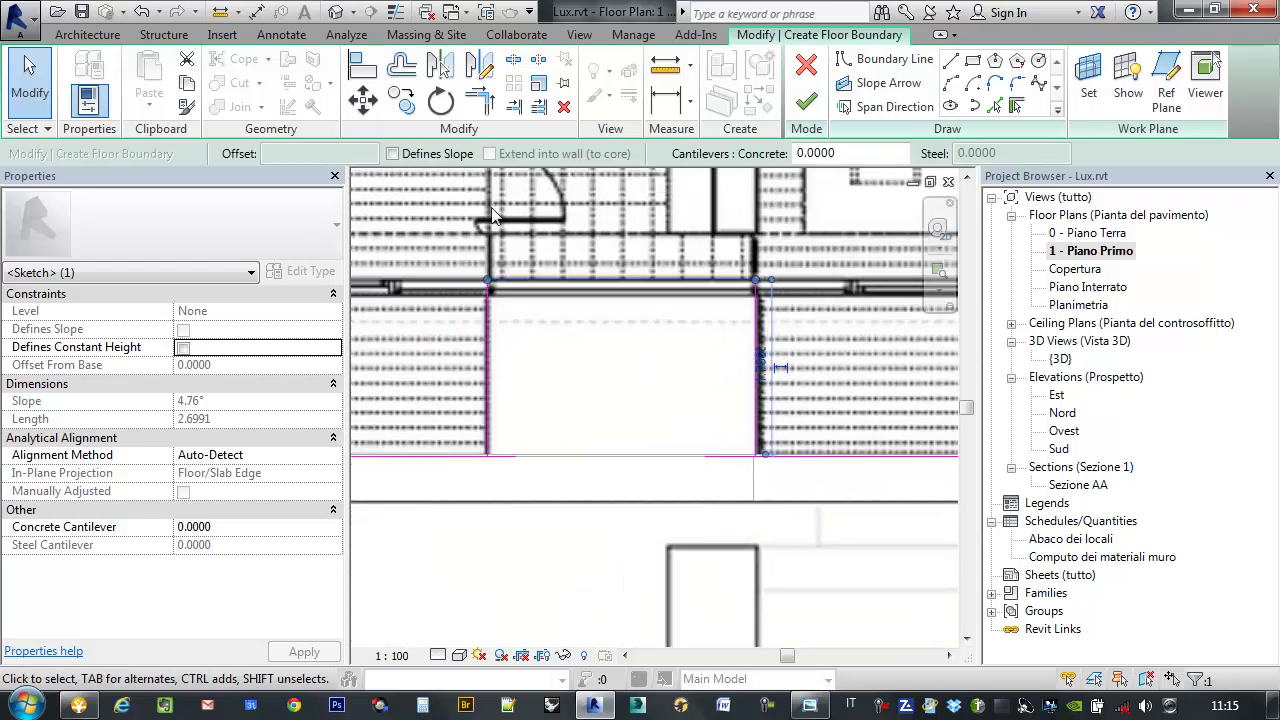
- Trim the left and bottom boundary lines into a corner with Trim/Extend to Corner
click(480, 100)
click(487, 425)
click(461, 455)
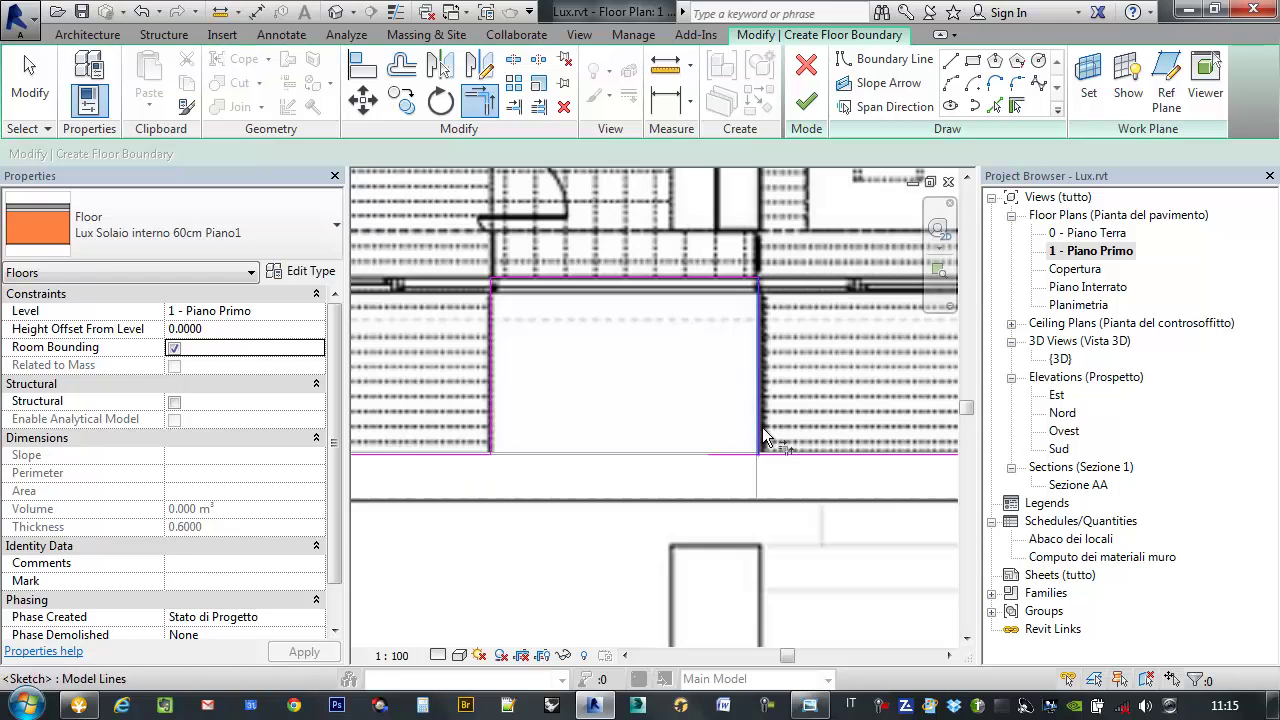
scroll(777, 451, down, 2)
middle_drag(730, 345, 784, 456)
scroll(784, 456, down, 3)
mouse_move(700, 420)
middle_down()
mouse_move(636, 383)
mouse_move(586, 420)
middle_up()
scroll(636, 383, down, 2)
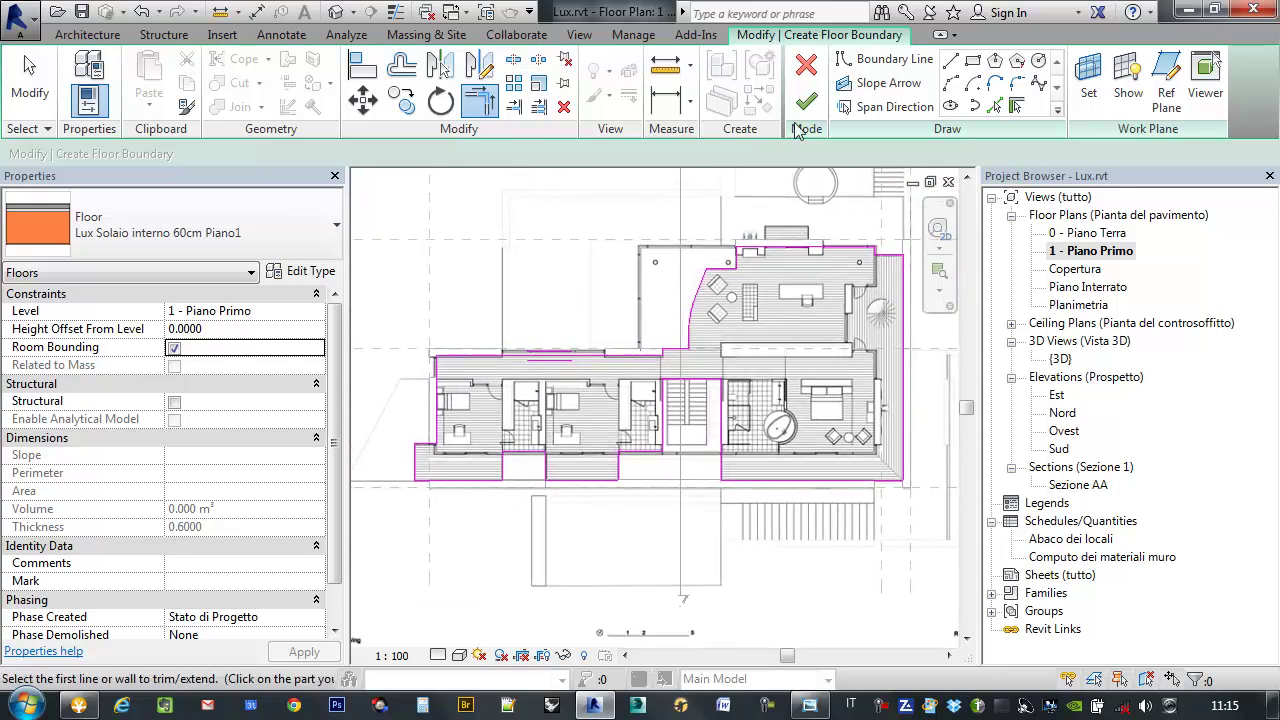
- Finish the floor sketch, answering Sì to attach the walls below and join the overlapping walls
click(805, 103)
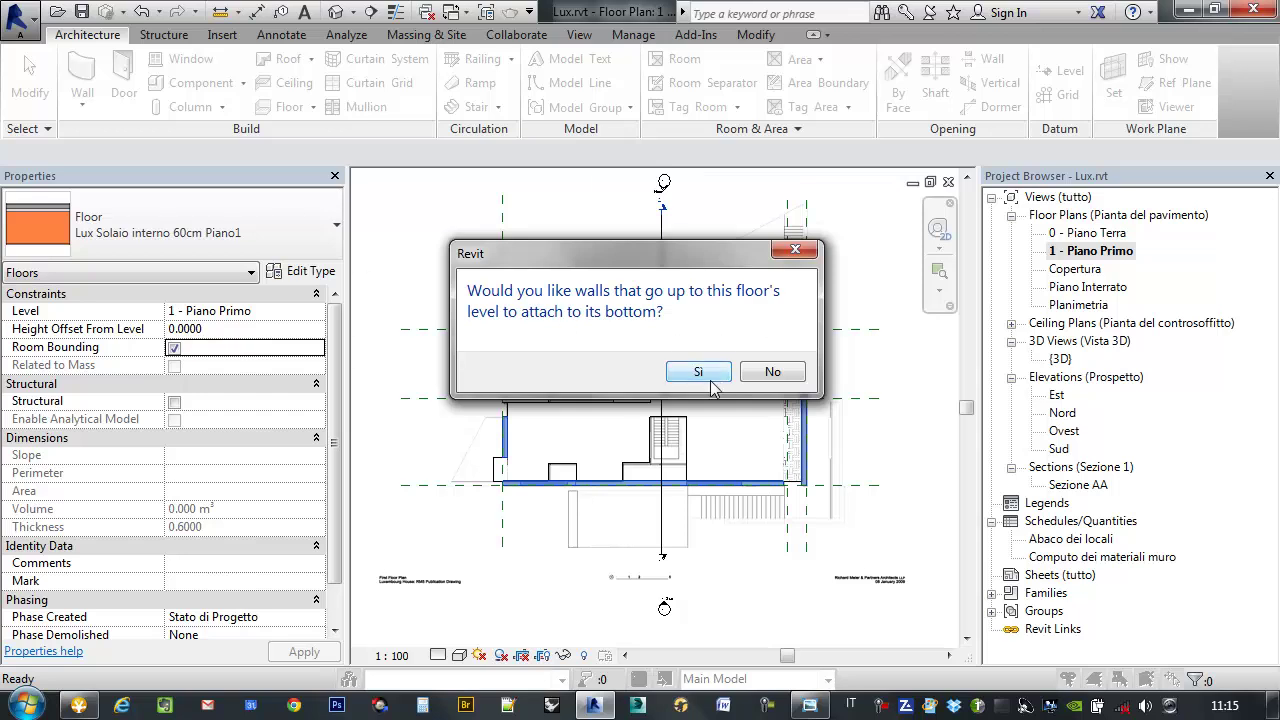
click(775, 372)
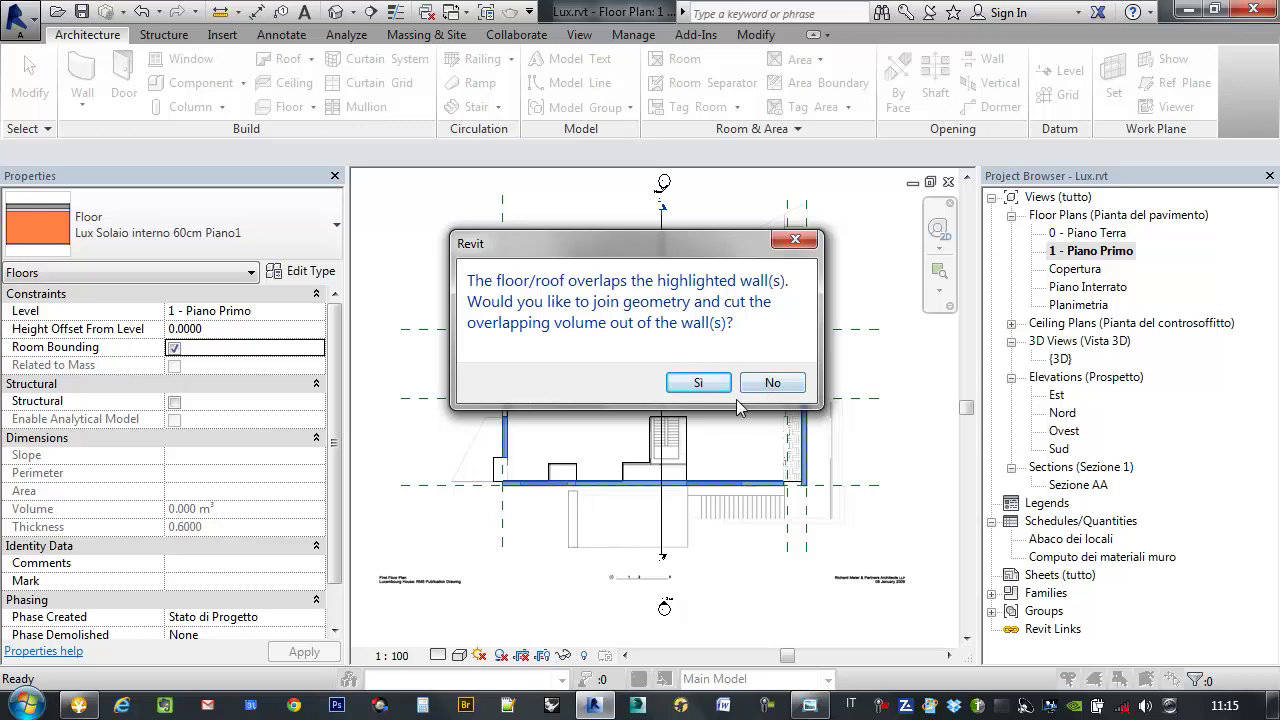
click(712, 382)
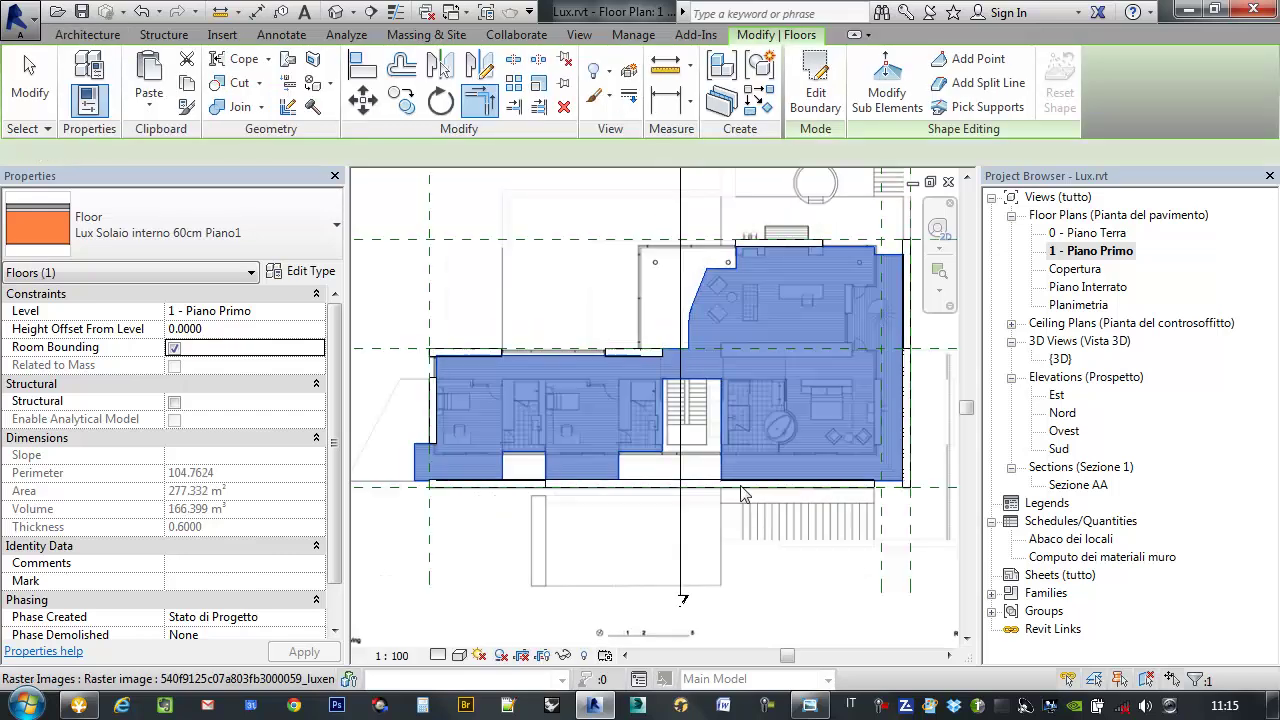
scroll(712, 382, down, 2)
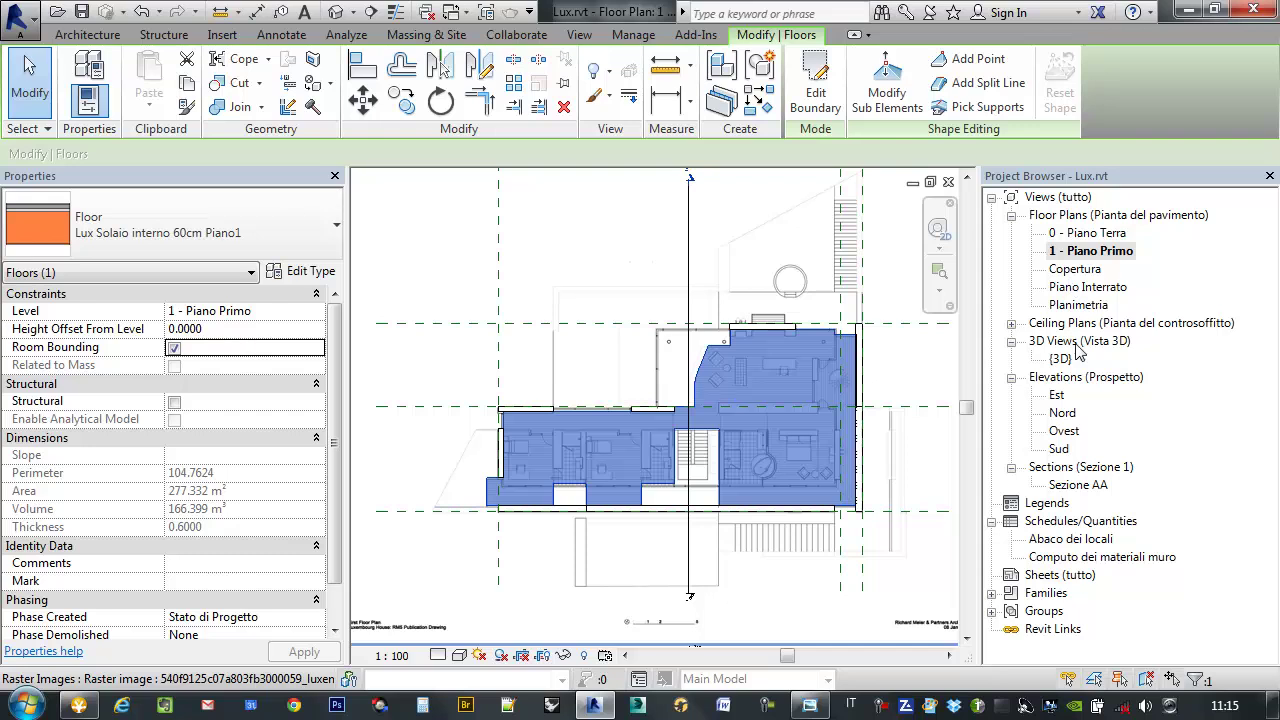
- Open the {3D} view and orbit to inspect the new 277.332 m² slab
double_click(1062, 360)
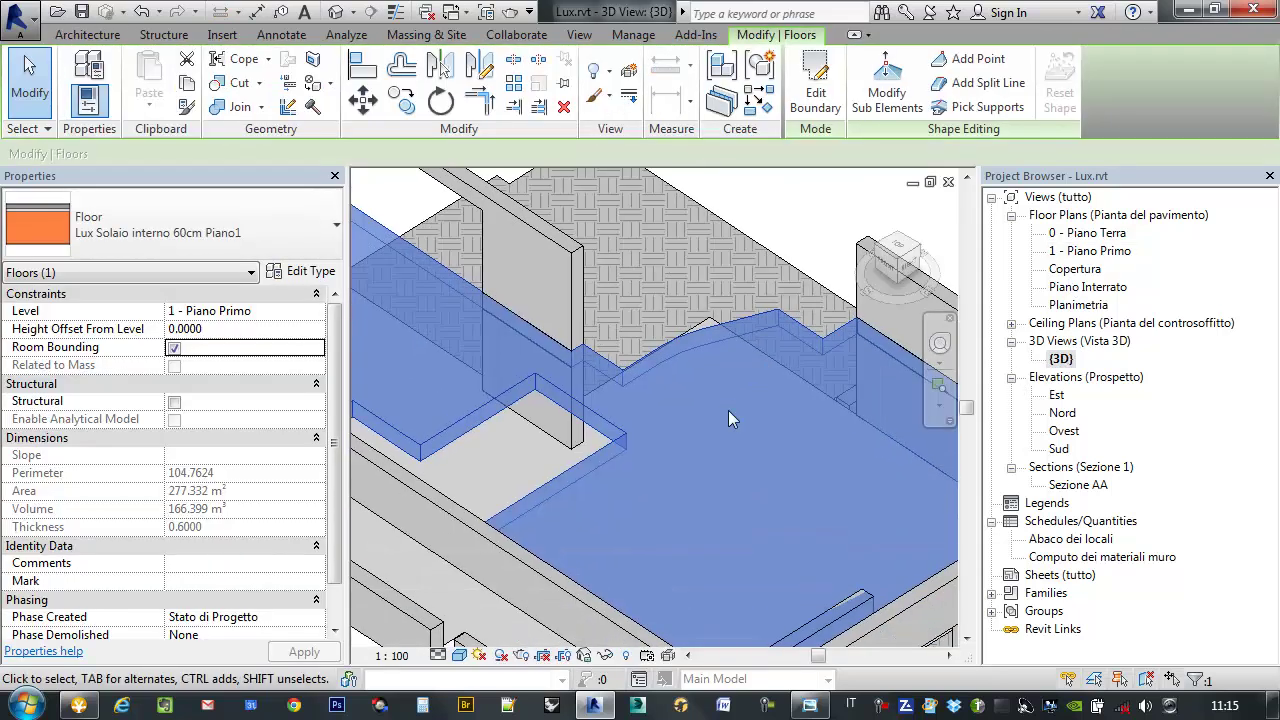
scroll(667, 455, down, 2)
shift+middle_drag(667, 455, 905, 476)
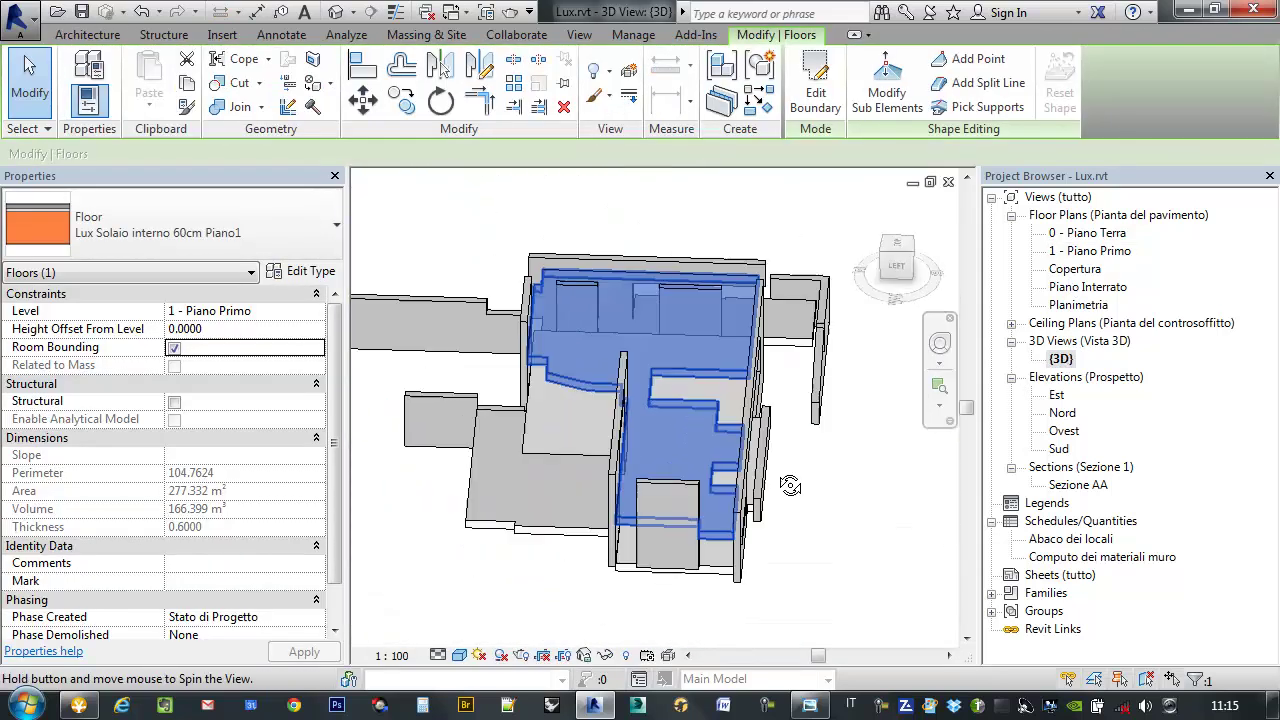
key(Escape)
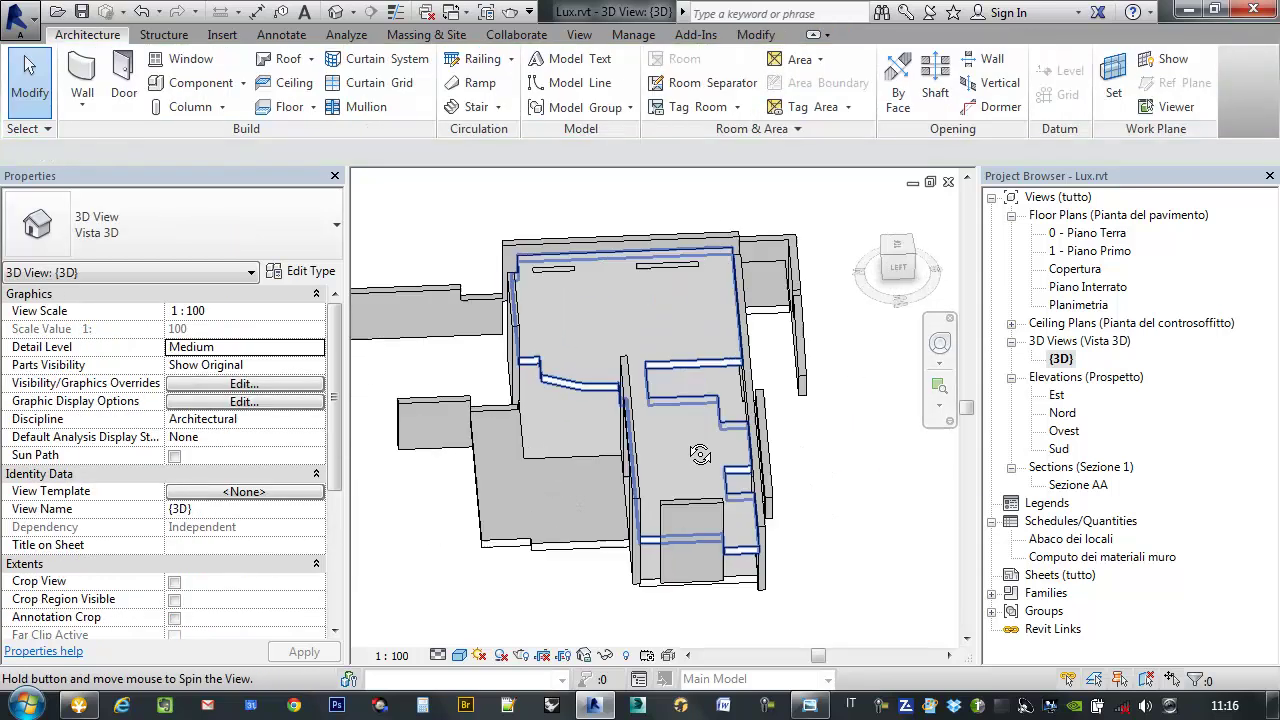